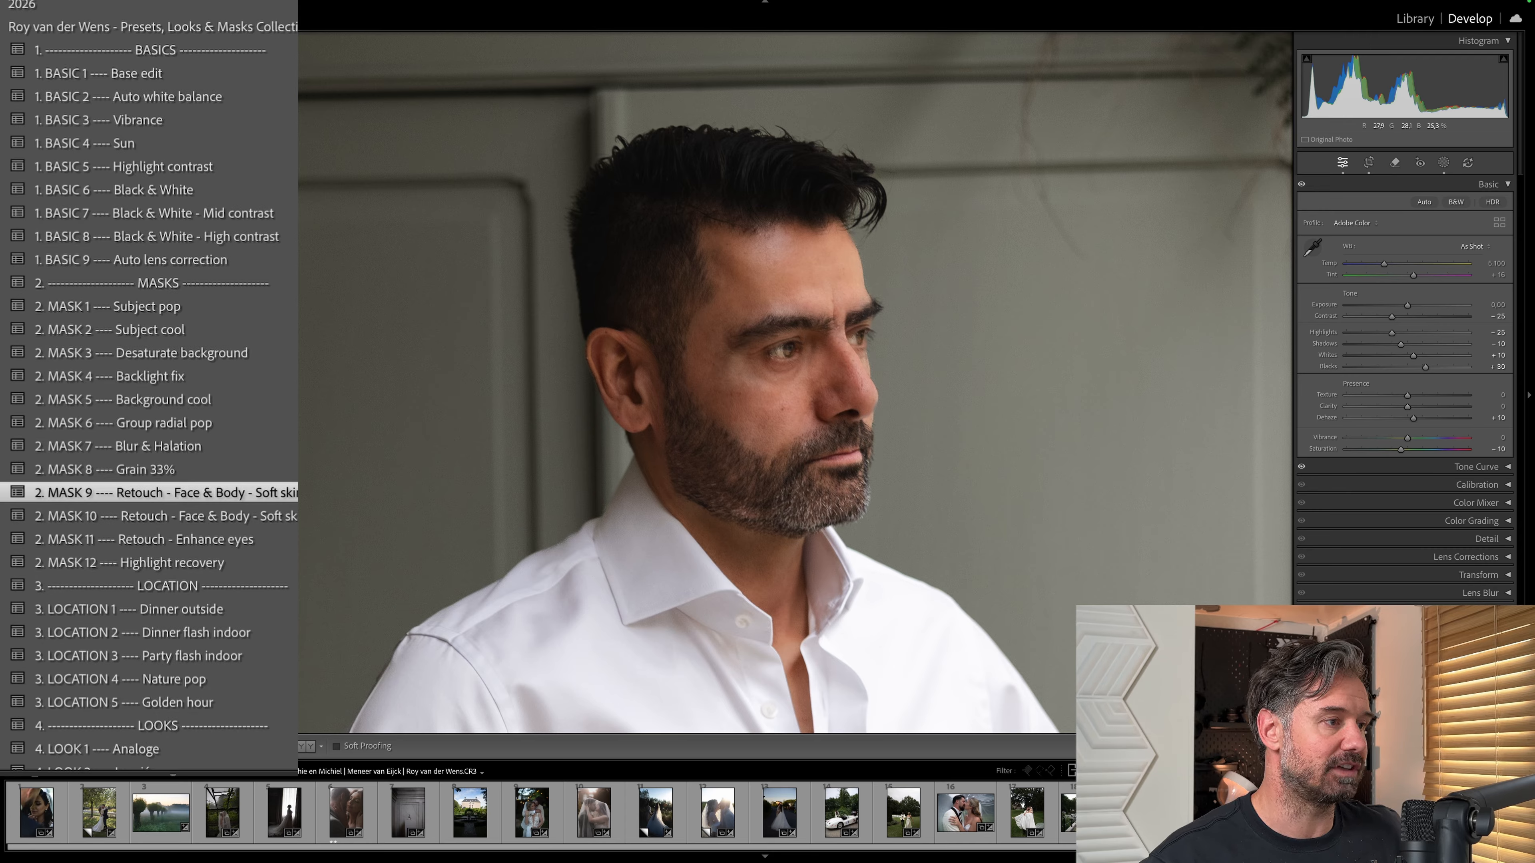
Apply the MASK 11 Retouch - Enhance eyes preset to the groom's portrait and inspect the face up close.
click(279, 539)
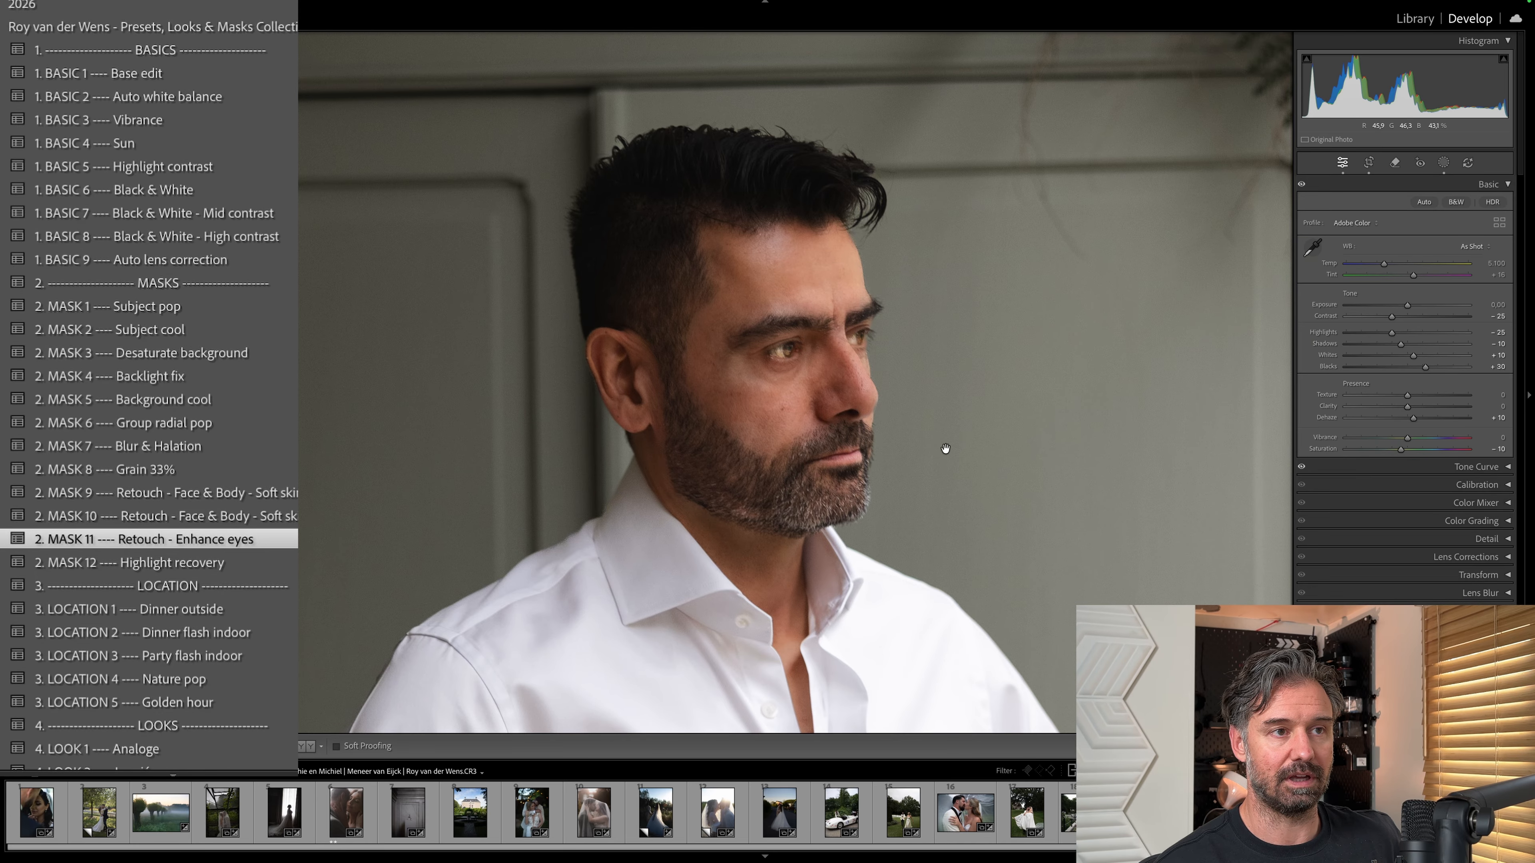
click(781, 332)
click(796, 279)
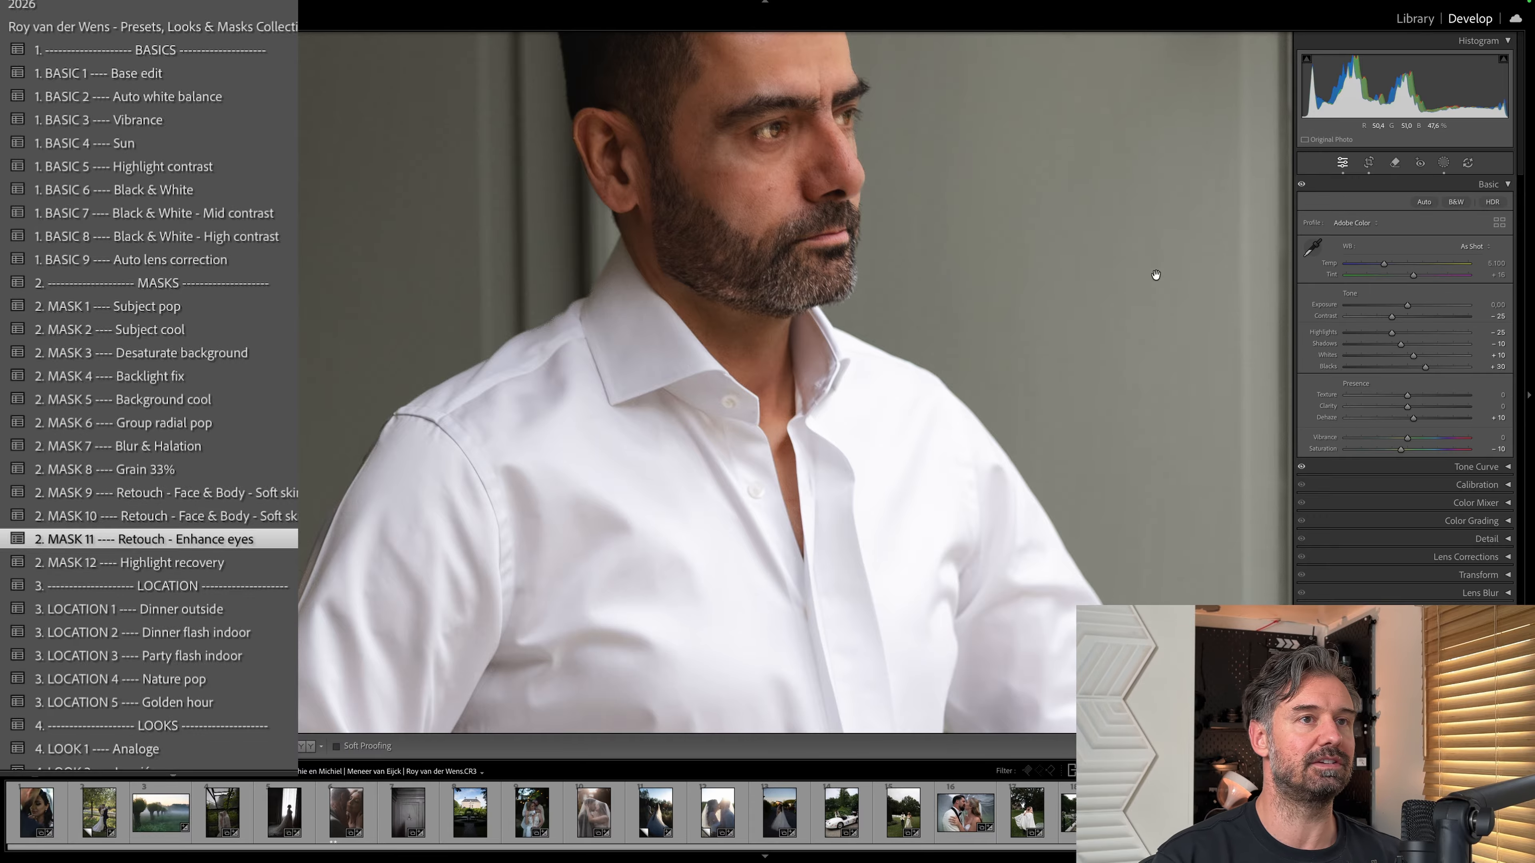
click(1205, 242)
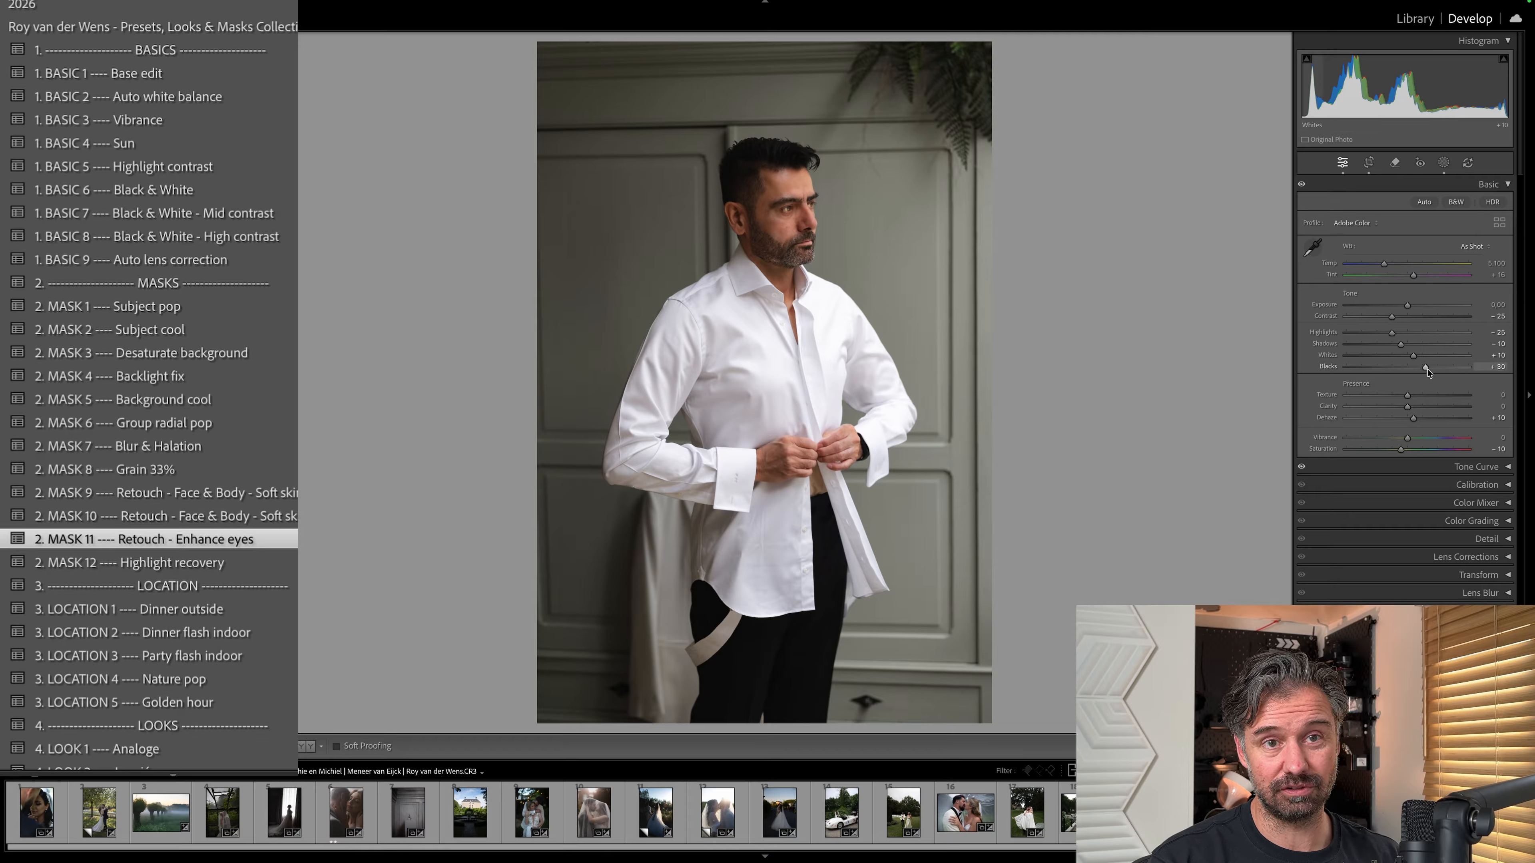
Delete the Eye enhance and Soft skin masks from the groom's portrait and leave masking.
click(1443, 162)
click(1216, 92)
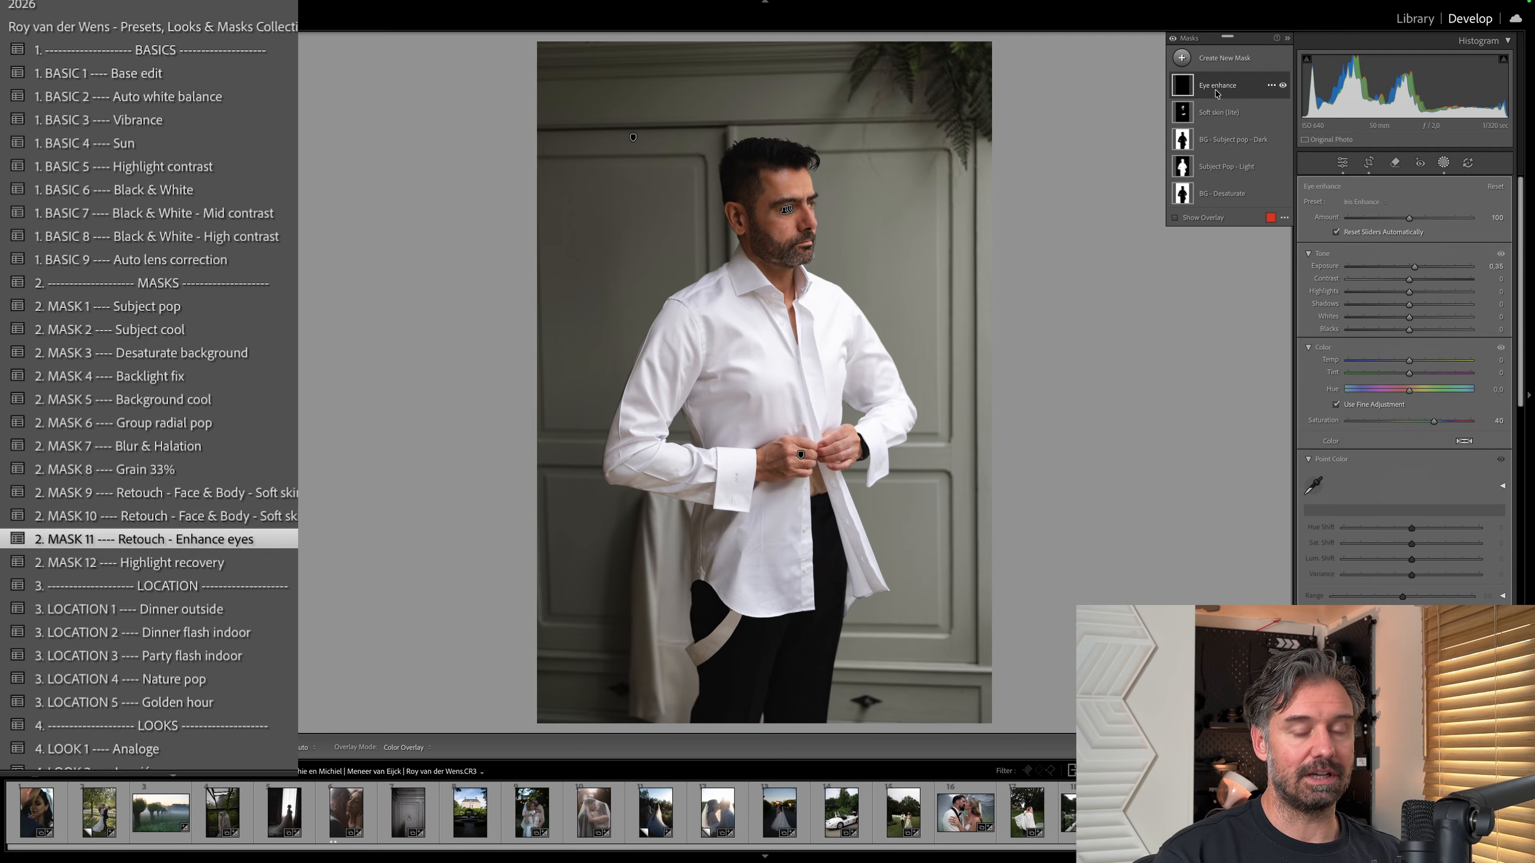
key(Delete)
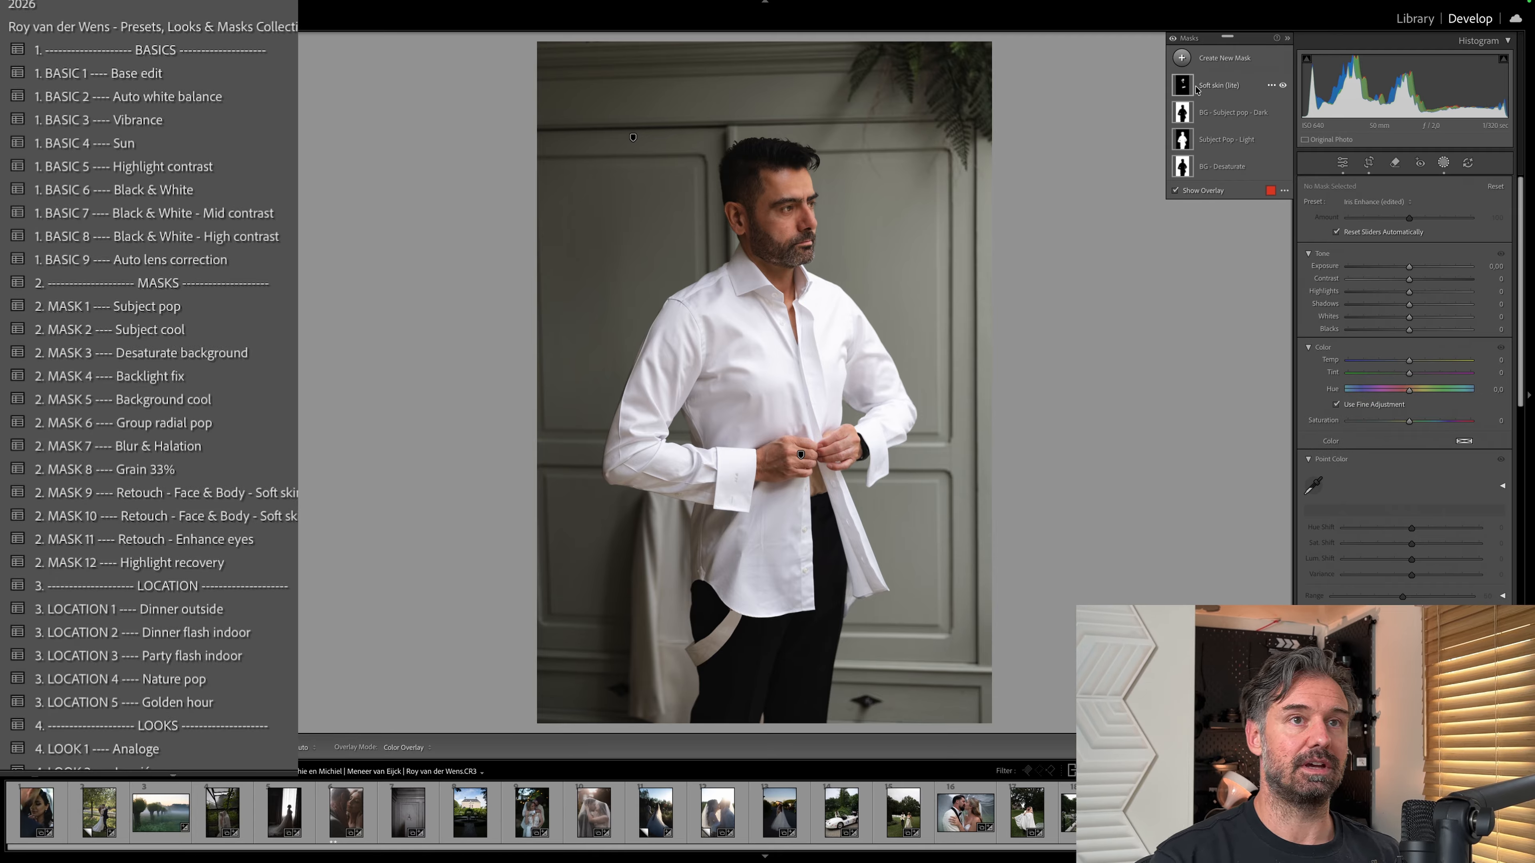
click(1283, 86)
click(1185, 86)
key(Delete)
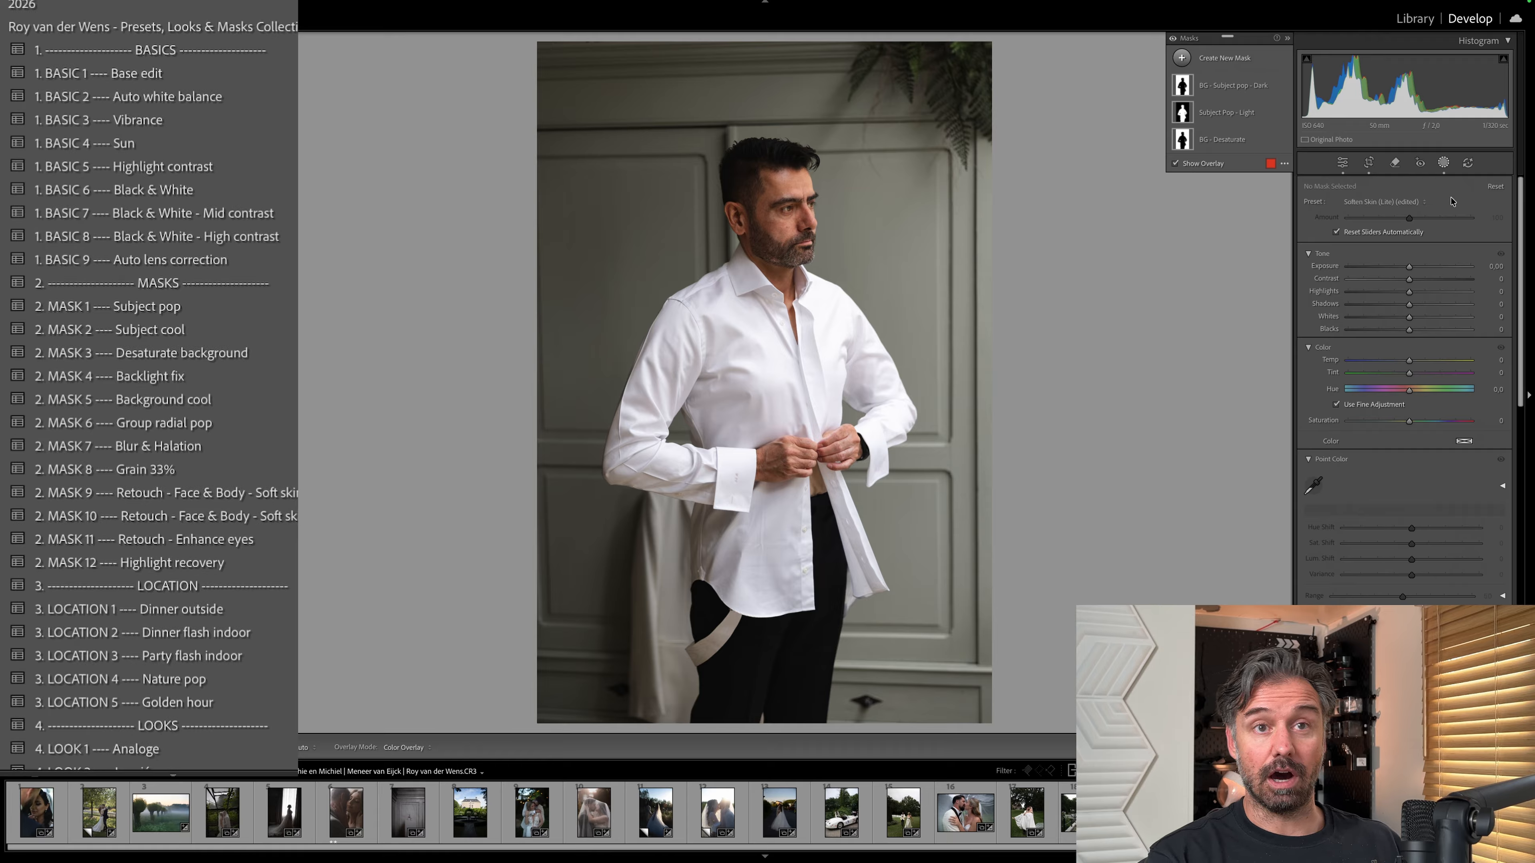
key(d)
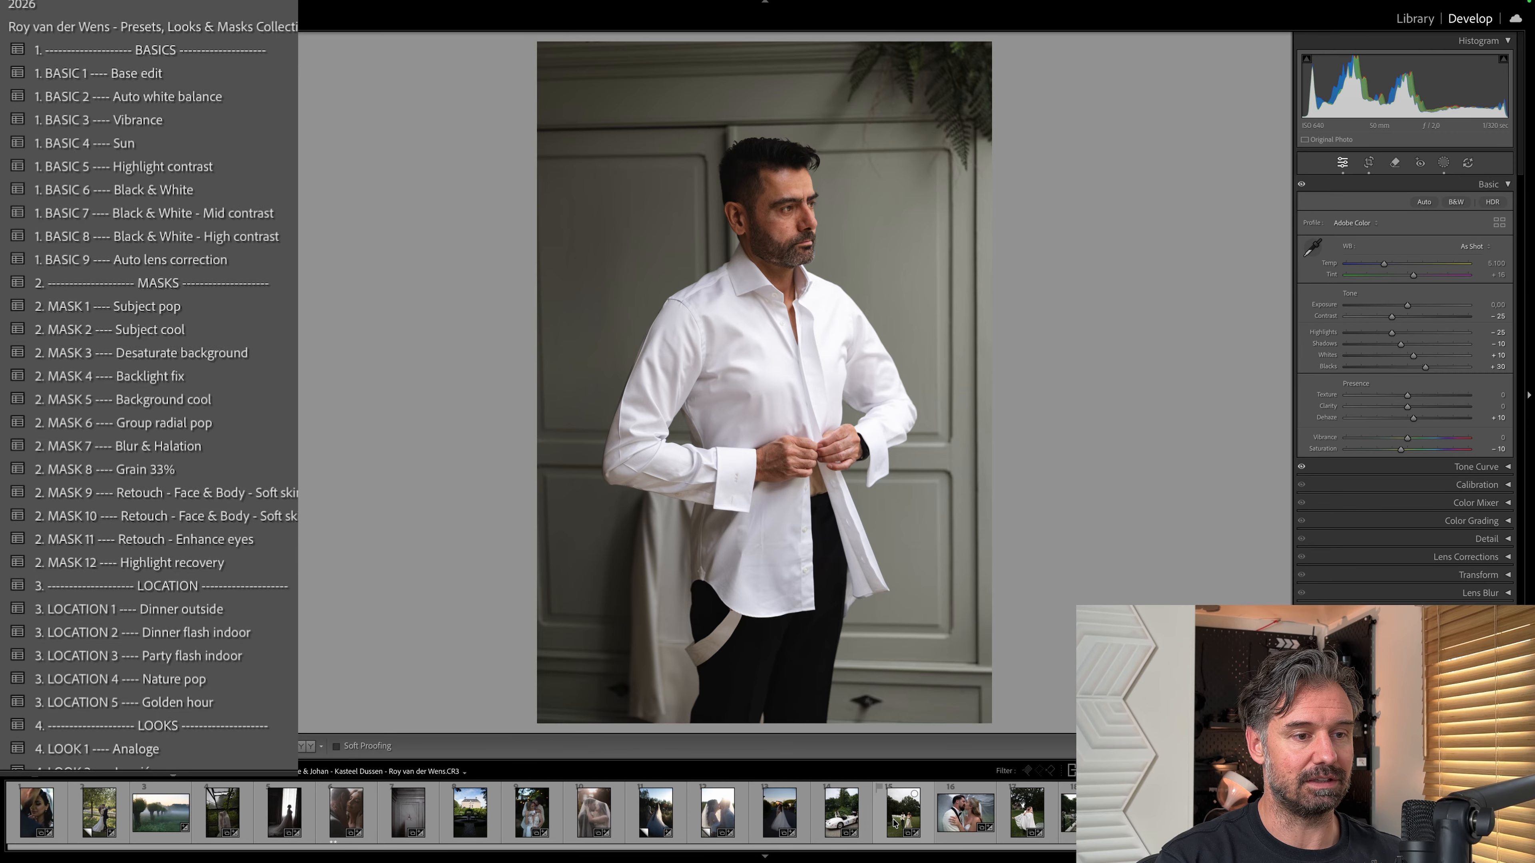
Open the photo of the couple embracing under the tree and apply the BASIC 2 Auto white balance preset.
click(471, 802)
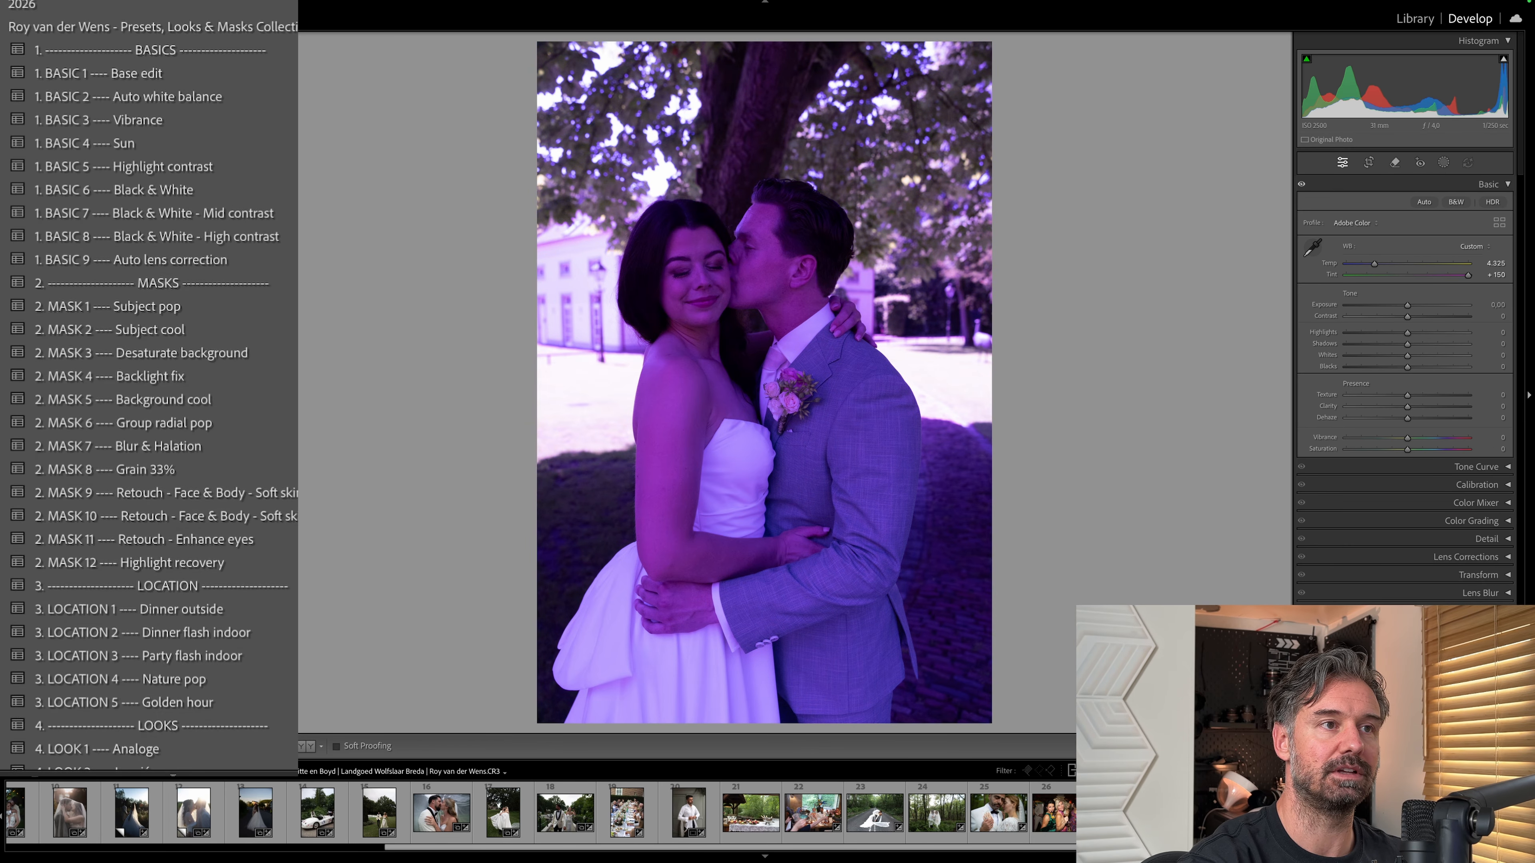
click(265, 97)
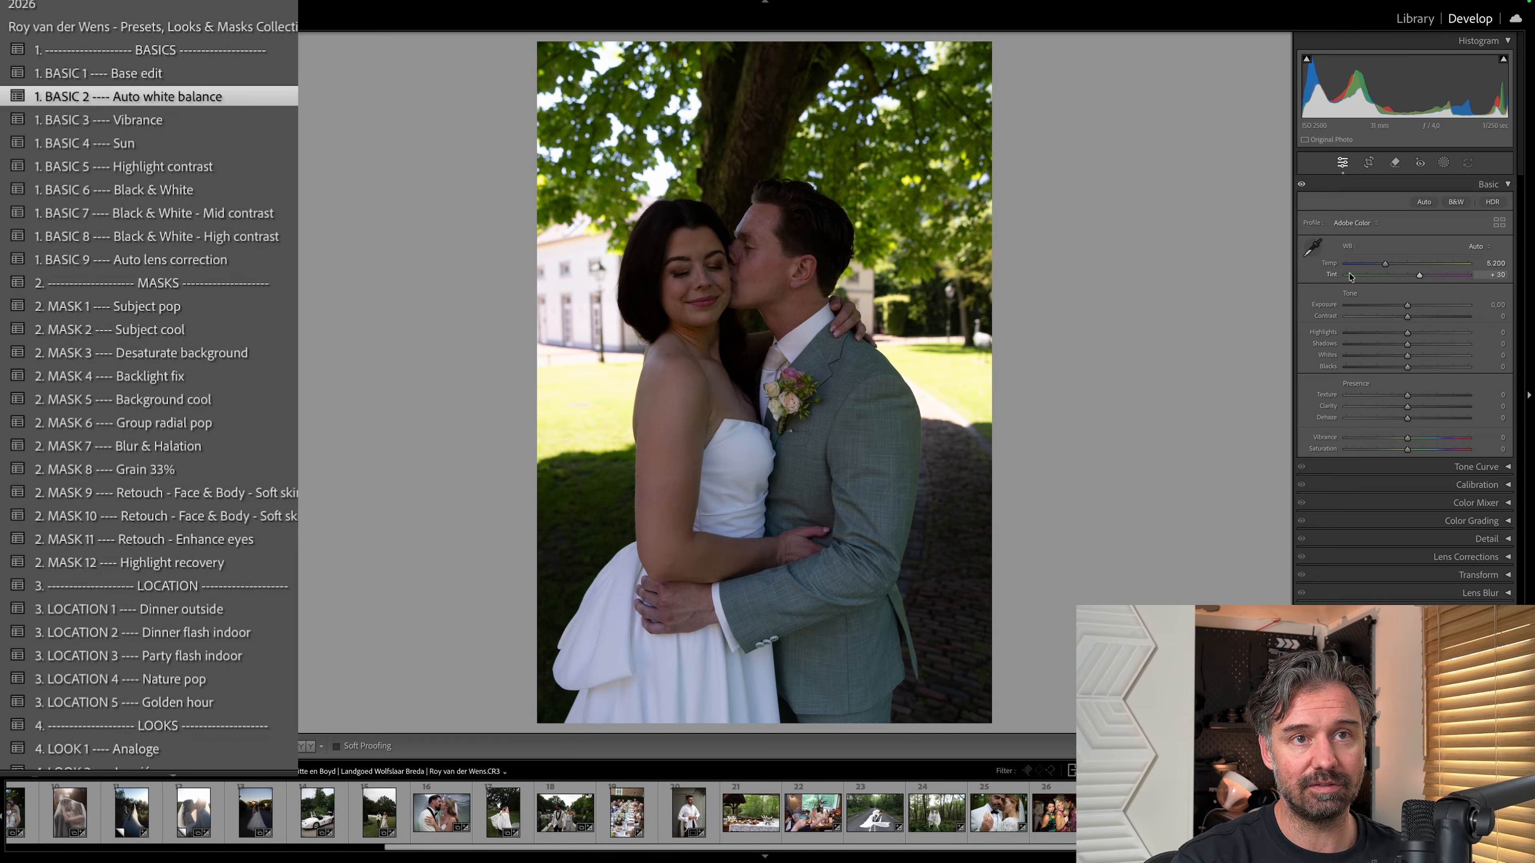
Try the White Balance Selector on the bride's white dress as the neutral target, and undo the sampled corrections.
click(1311, 250)
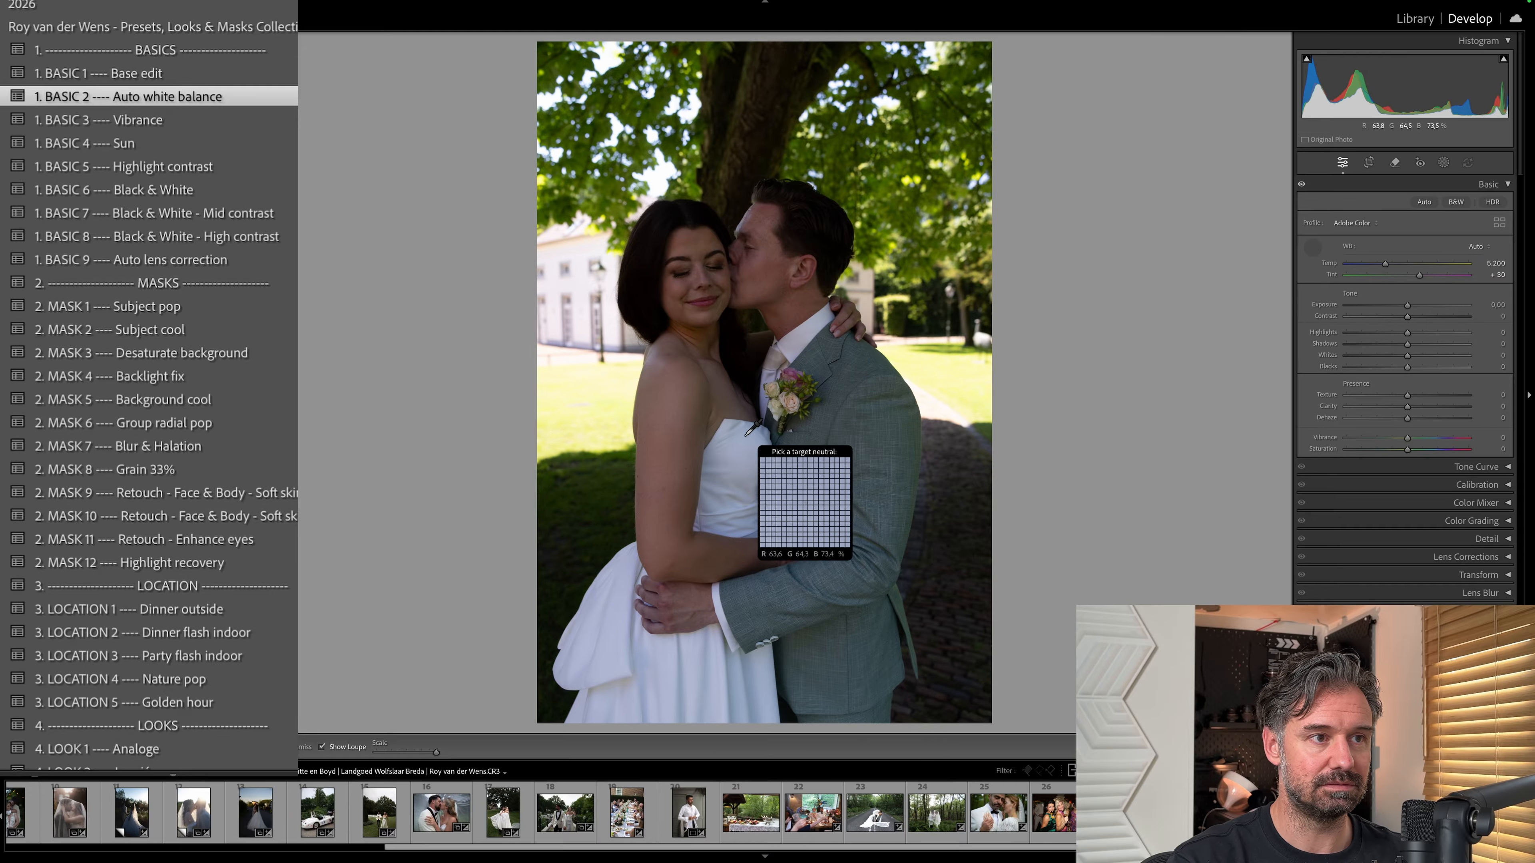
click(767, 418)
click(708, 648)
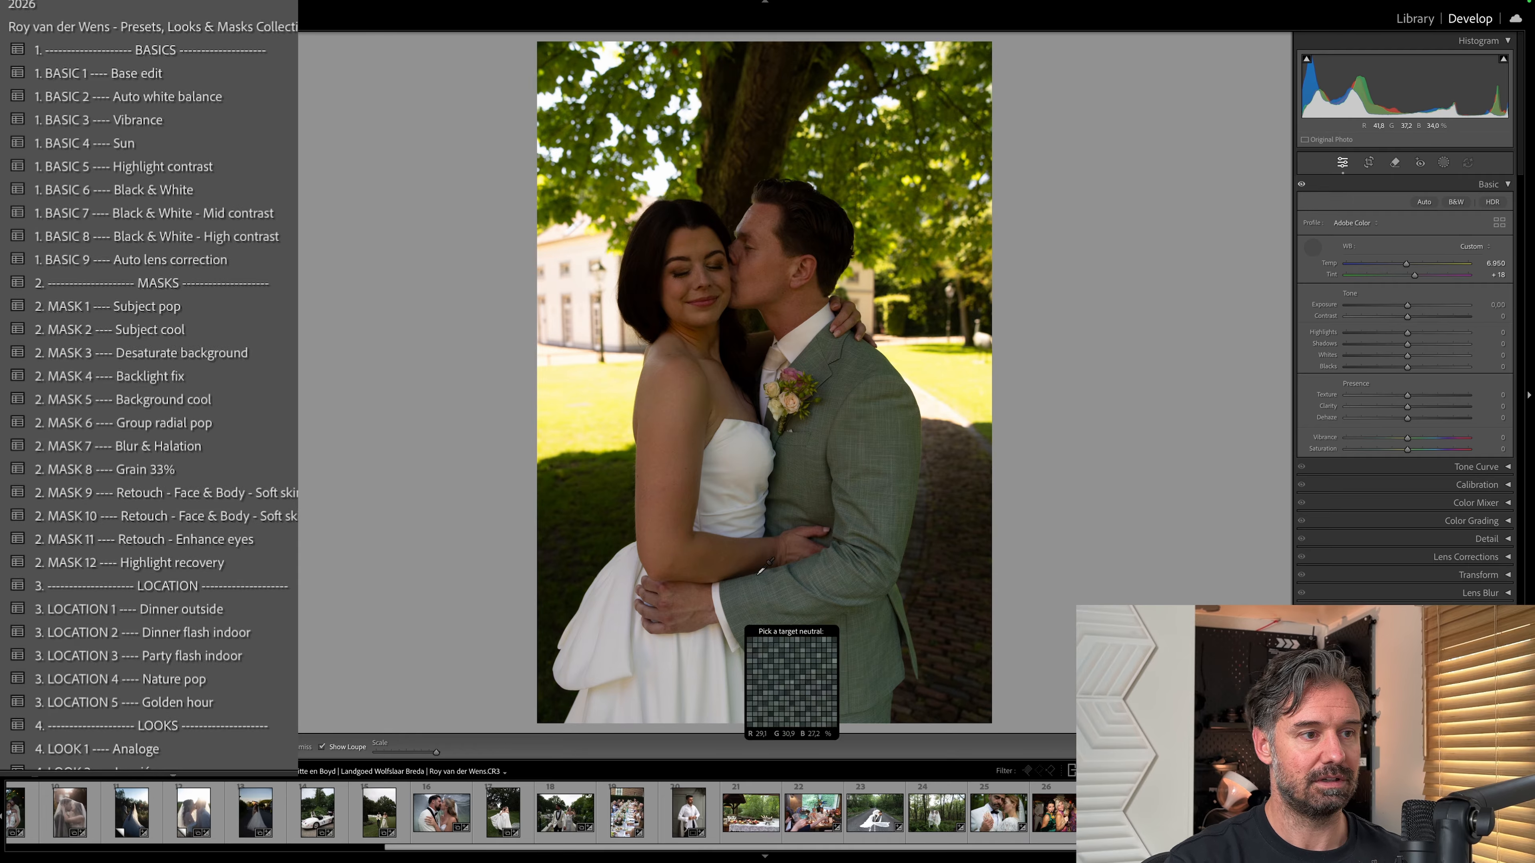
key(ctrl+z)
key(ctrl+z)
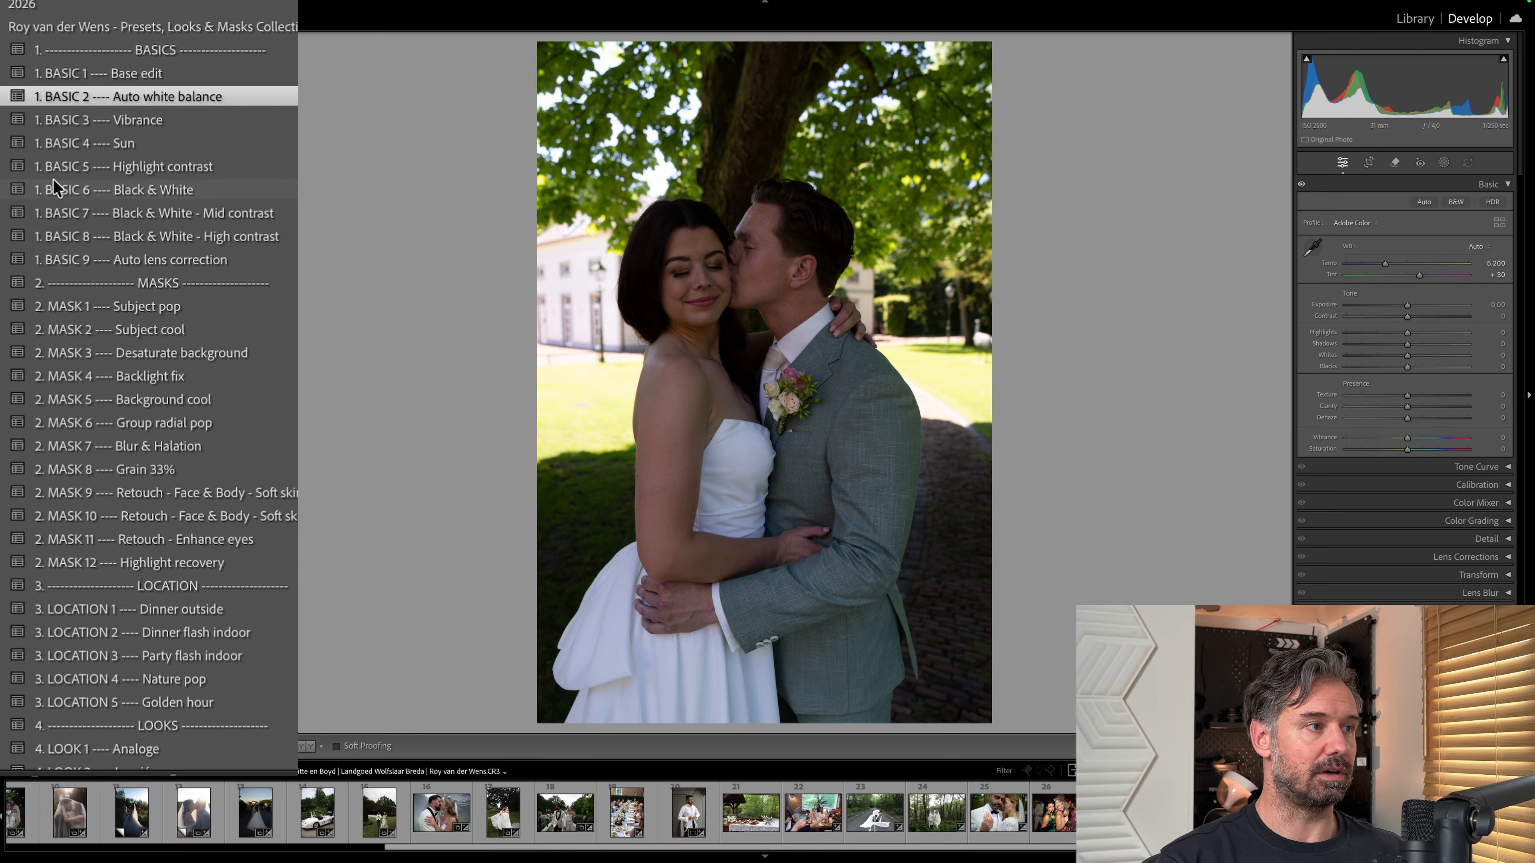
Set the photo's white balance to As Shot and try the BASIC 2 Auto white balance preset against it.
click(1472, 246)
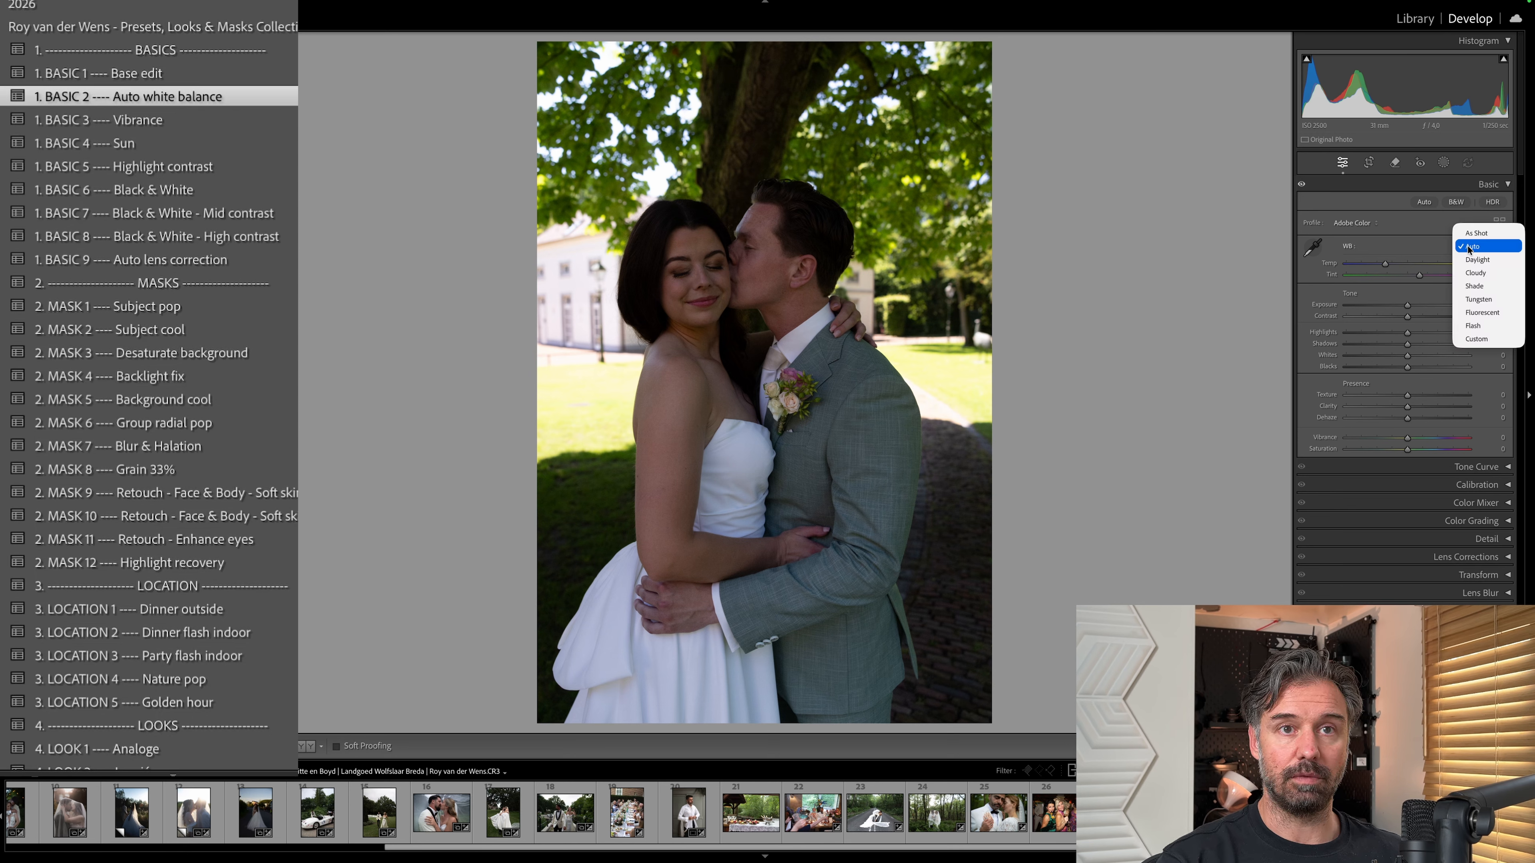
click(1467, 242)
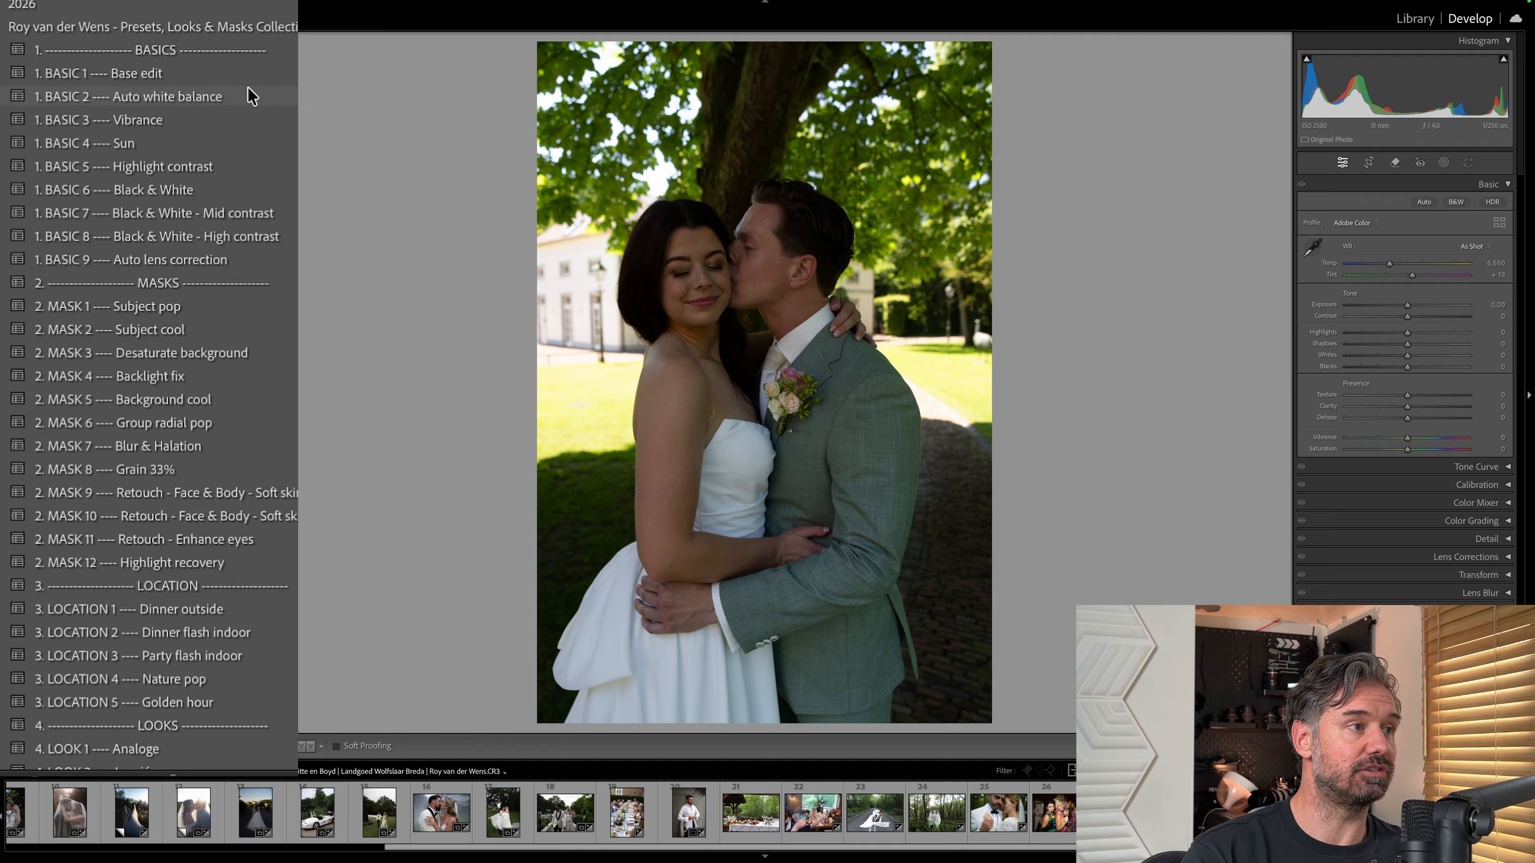
click(250, 96)
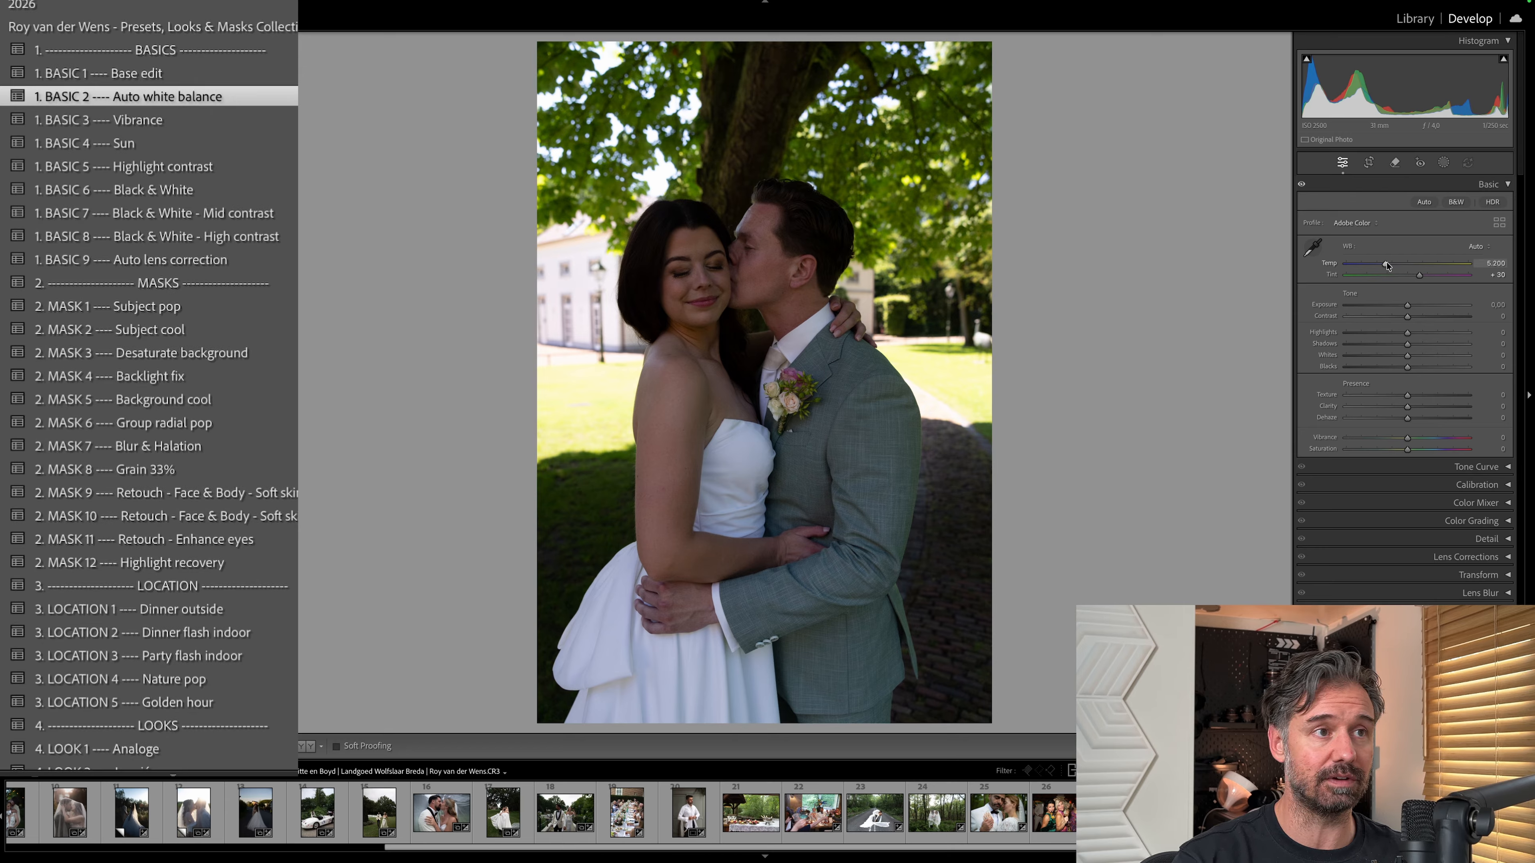
key(ctrl+z)
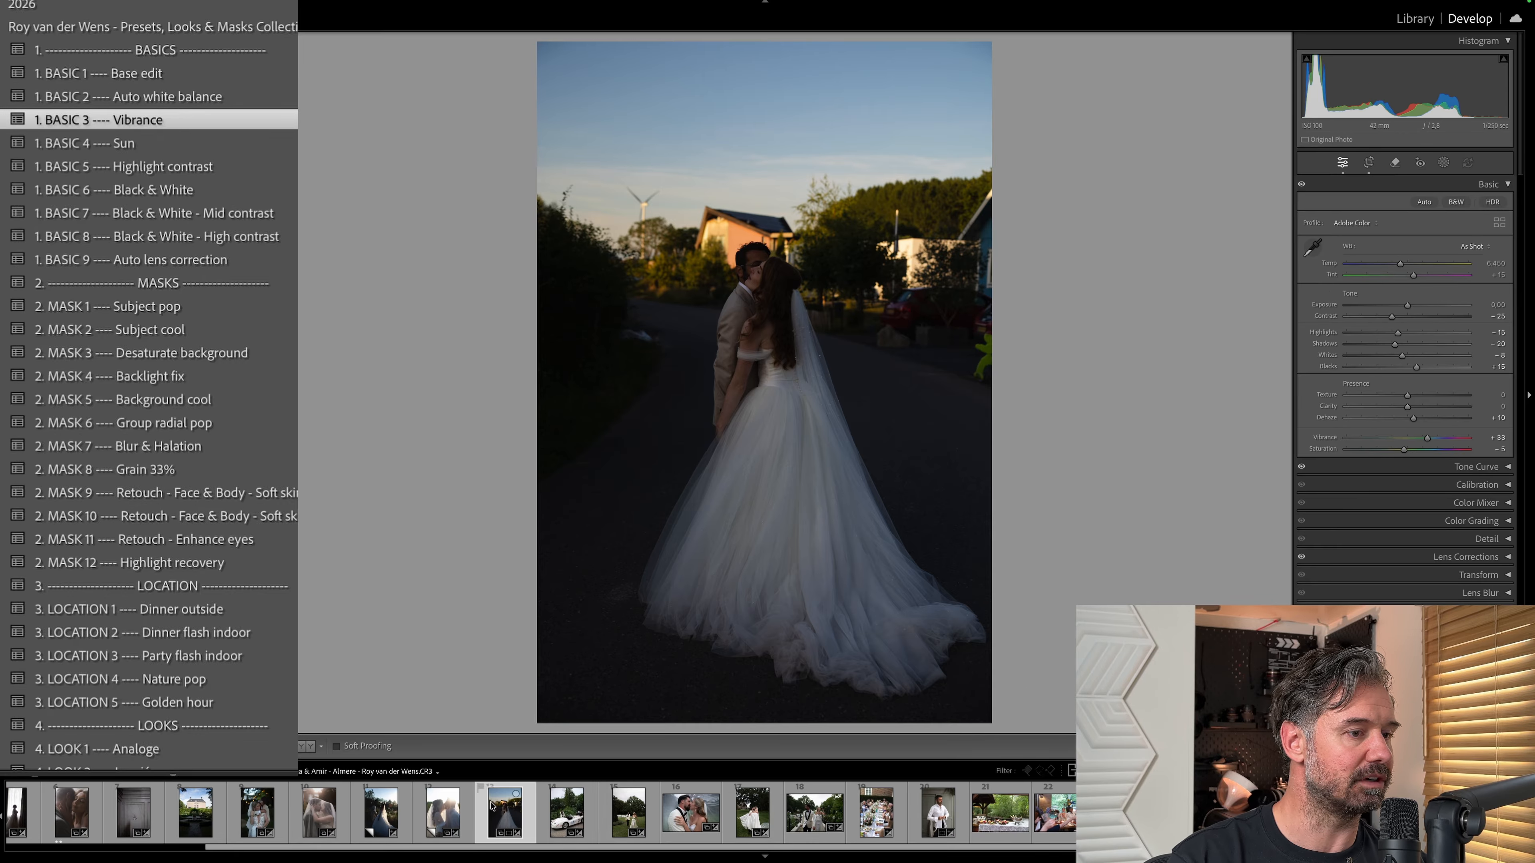
Open the close-up of the kissing couple and apply the BASIC 1 Base edit preset followed by BASIC 3 Vibrance.
click(694, 823)
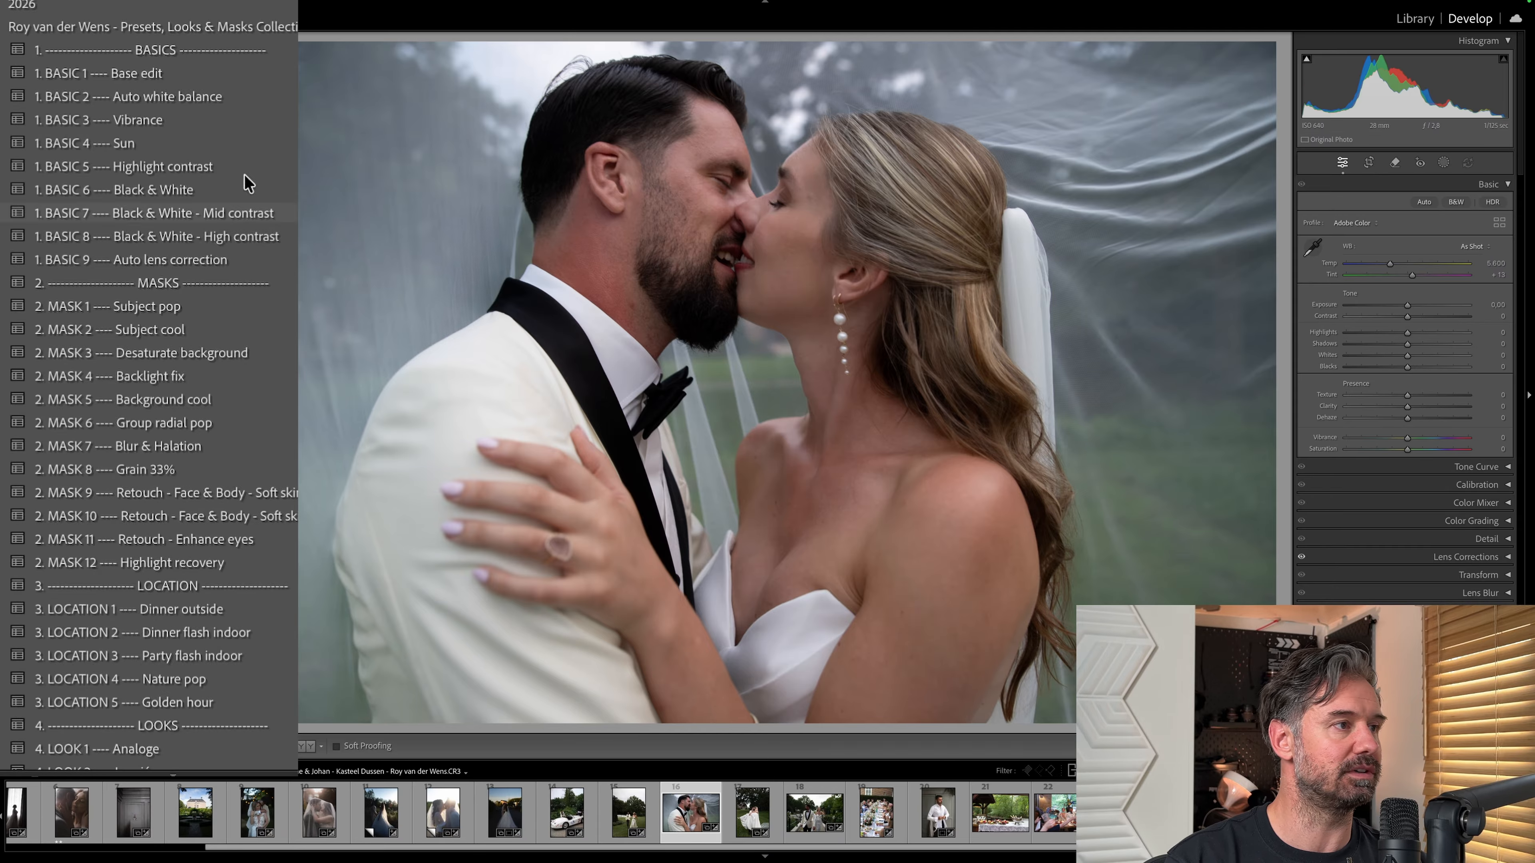
click(141, 73)
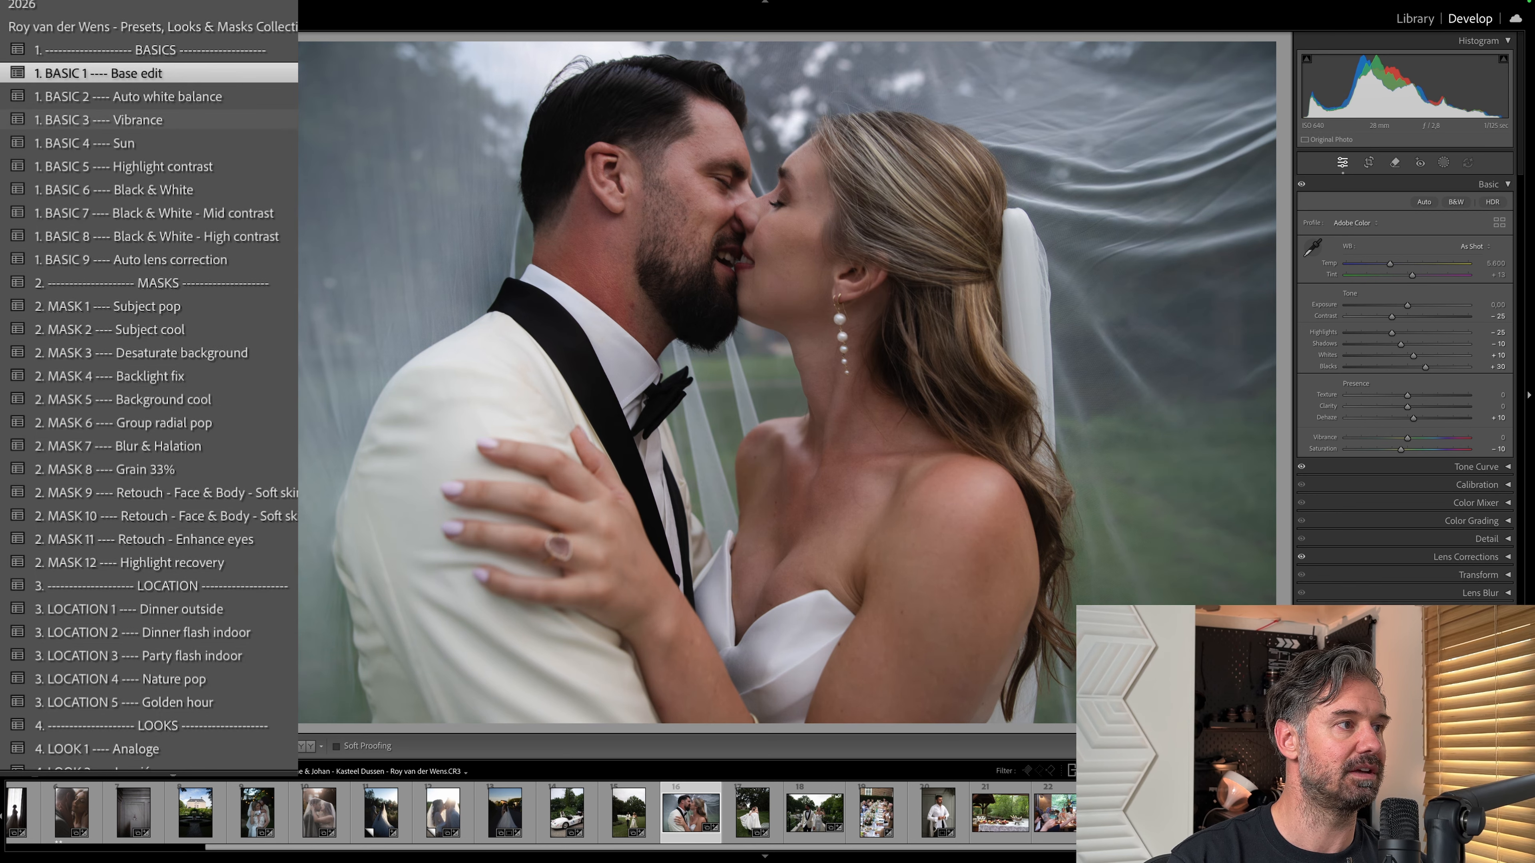
click(99, 119)
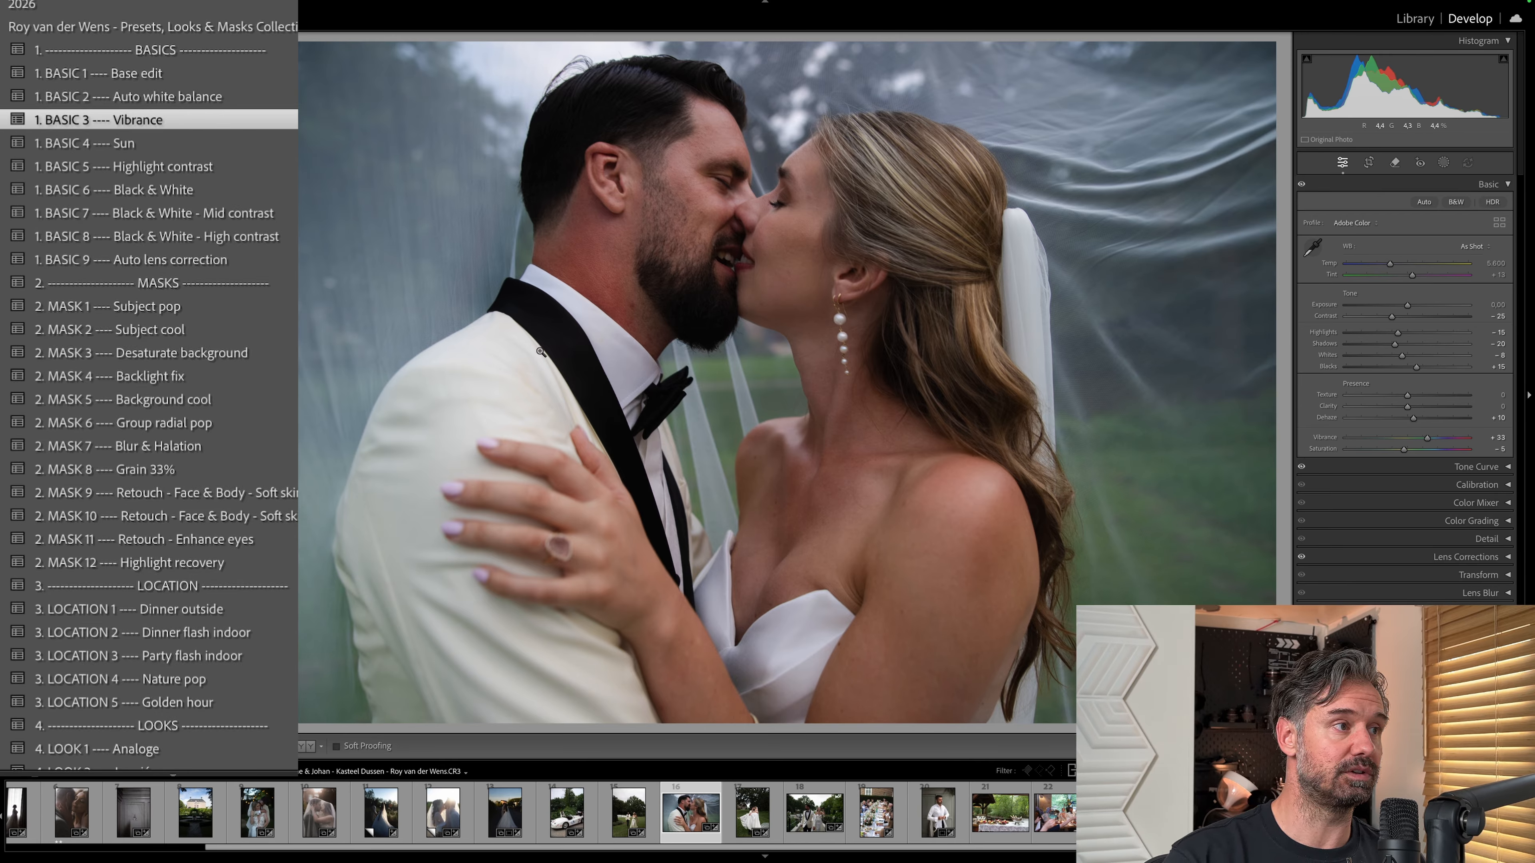
Compare the Vibrance preset with the Base edit by undoing and redoing it, and apply the BASIC 4 Sun preset.
key(ctrl+z)
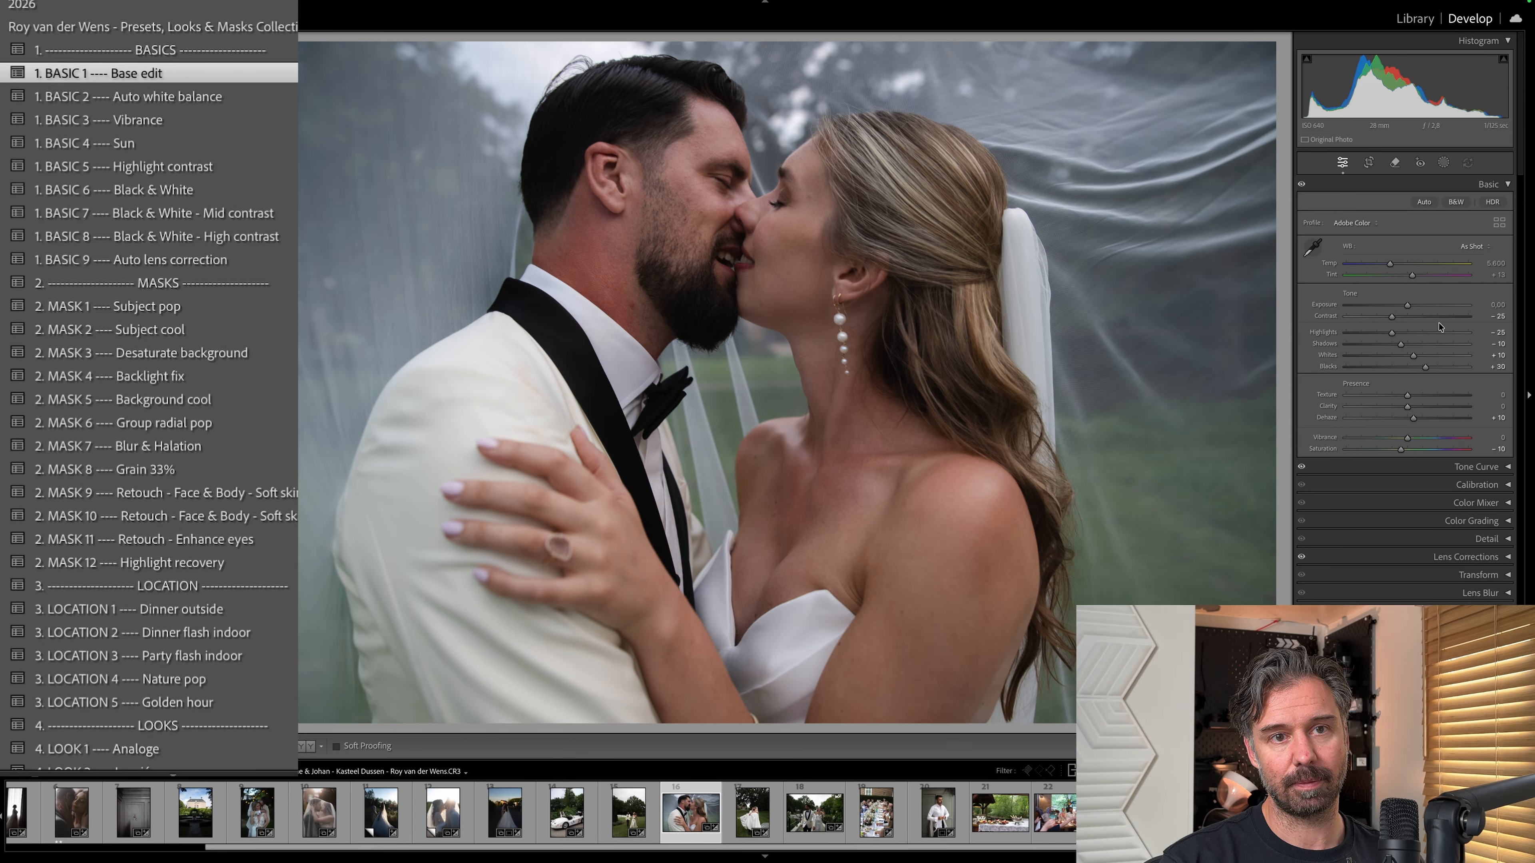
key(ctrl+shift+z)
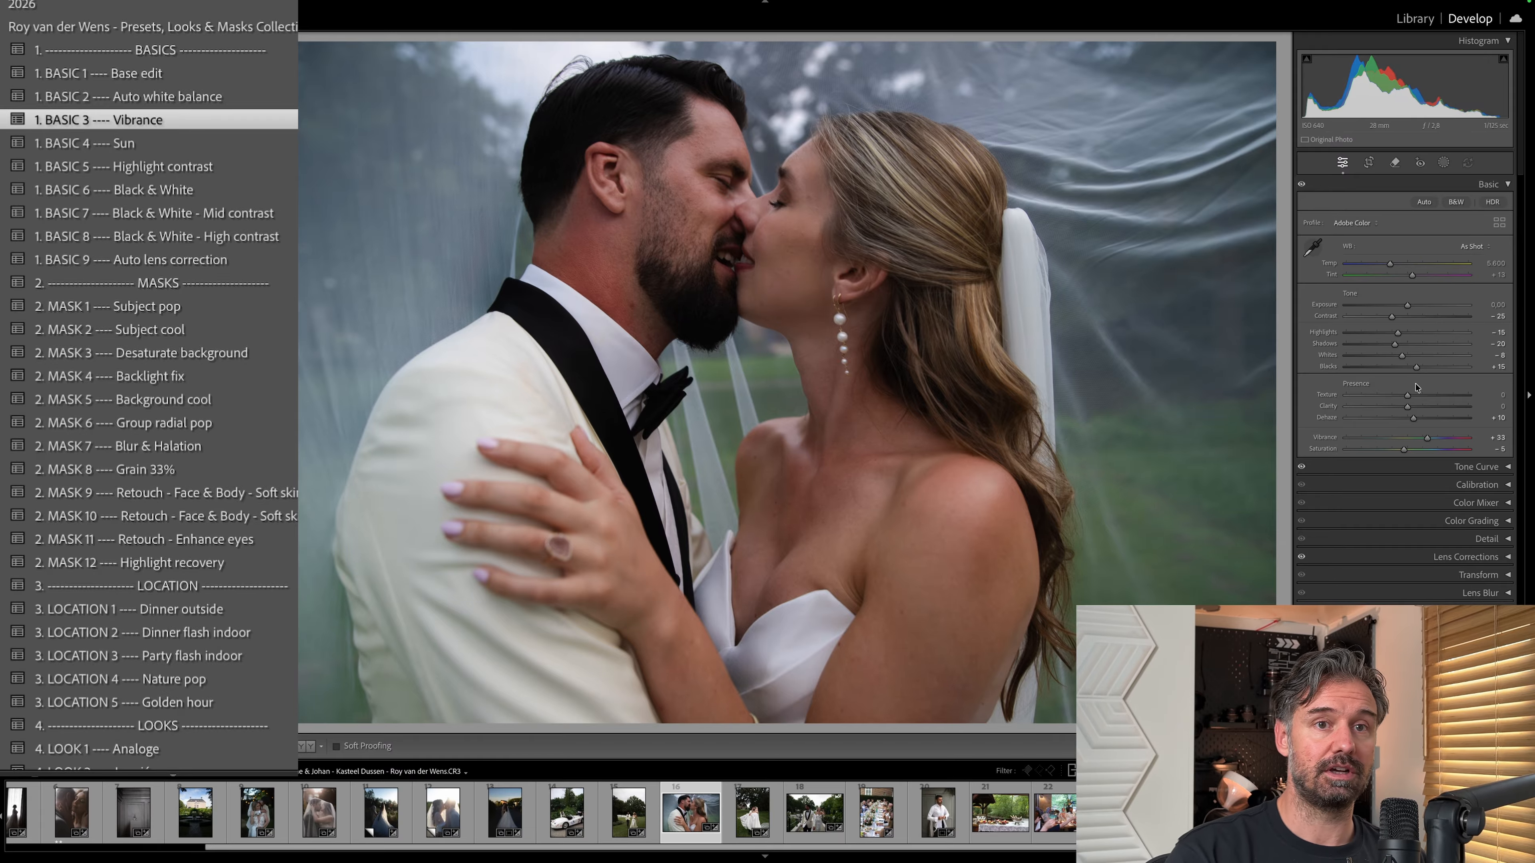
key(ctrl+z)
key(ctrl+shift+z)
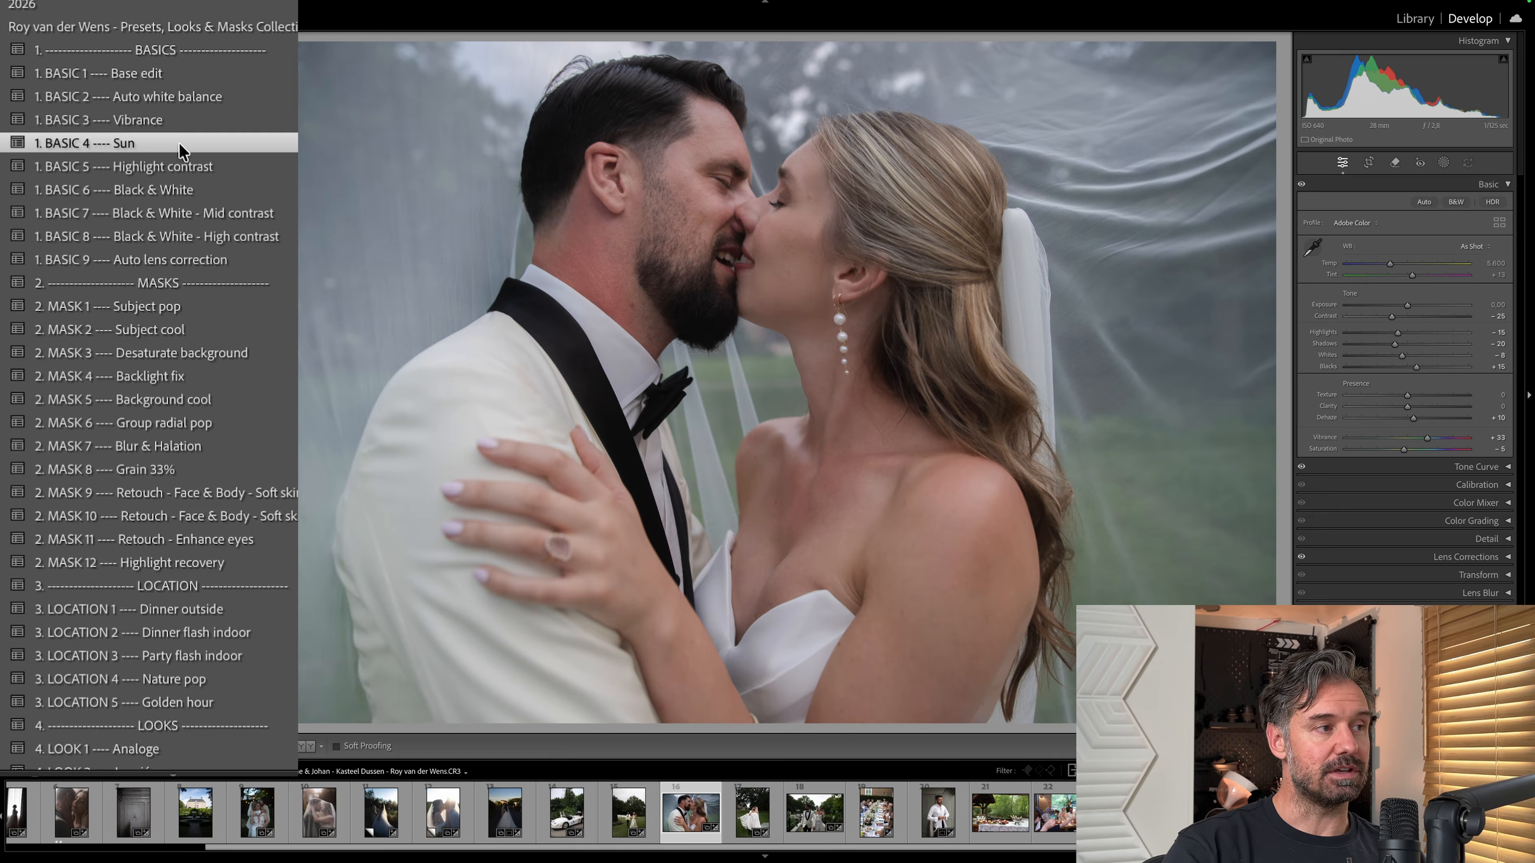
click(184, 145)
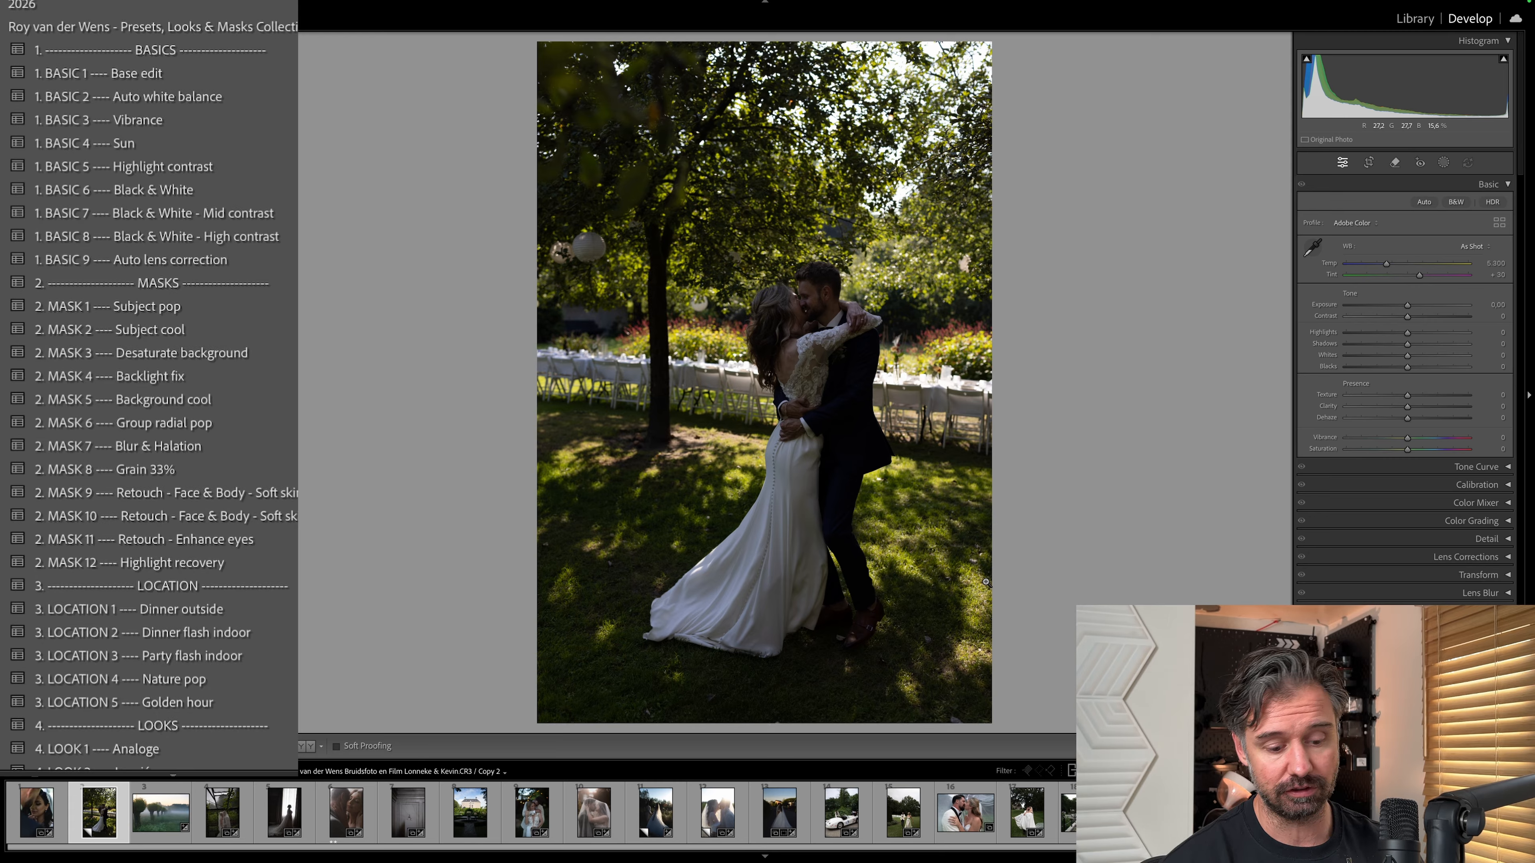
Raise the exposure of the photo of the couple embracing in the garden to +1.70.
key(equal)
key(equal)
key(equal)
key(equal)
key(equal)
key(equal)
key(equal)
key(equal)
key(equal)
key(equal)
key(equal)
key(equal)
key(equal)
key(equal)
key(equal)
key(equal)
key(equal)
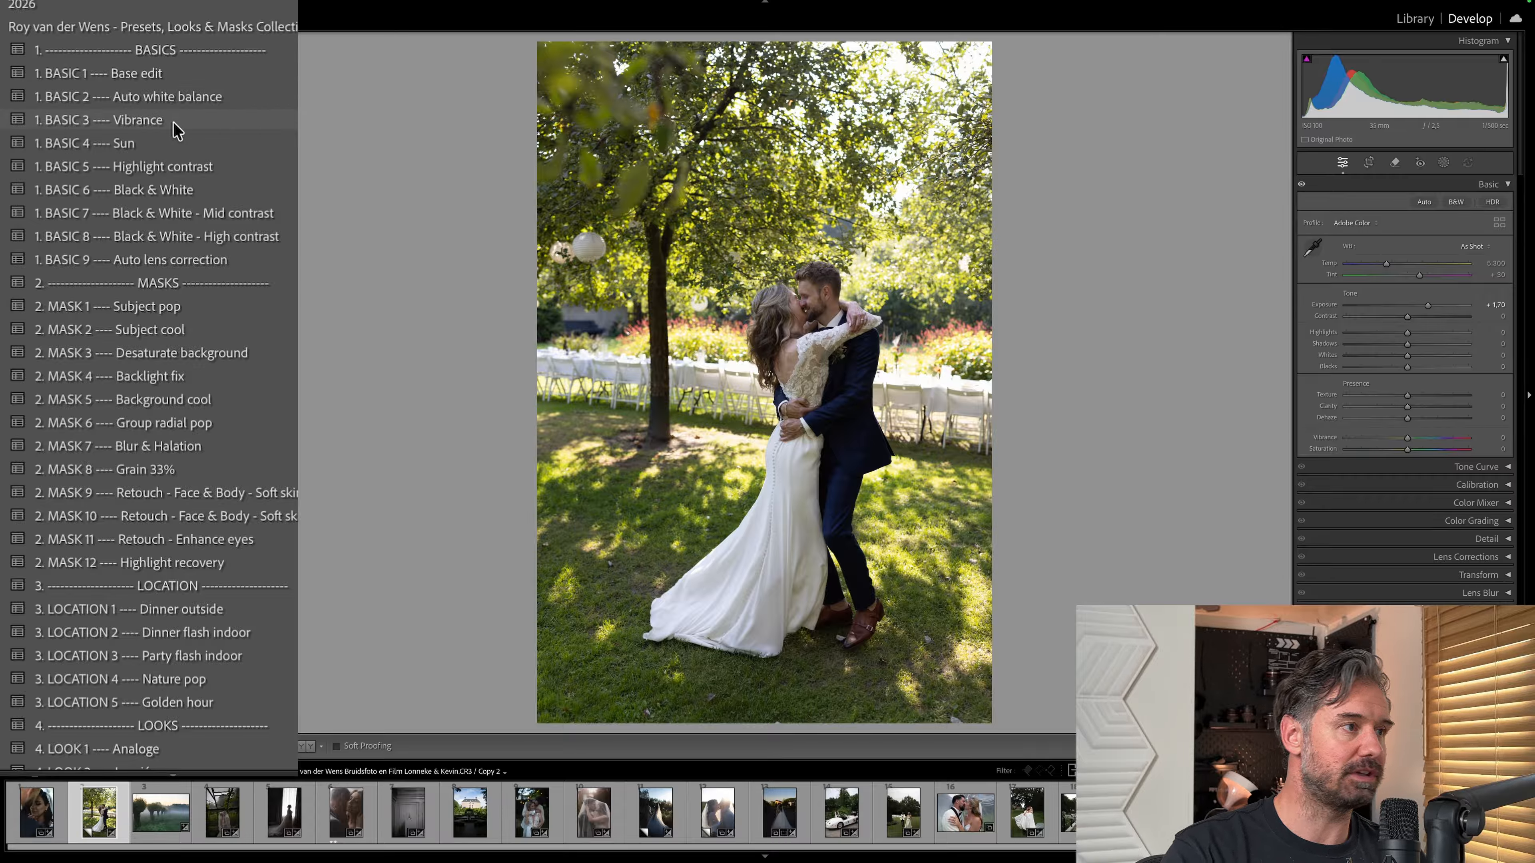
Apply the BASIC 4 Sun preset to the garden photo and set its exposure to +1.45.
click(152, 144)
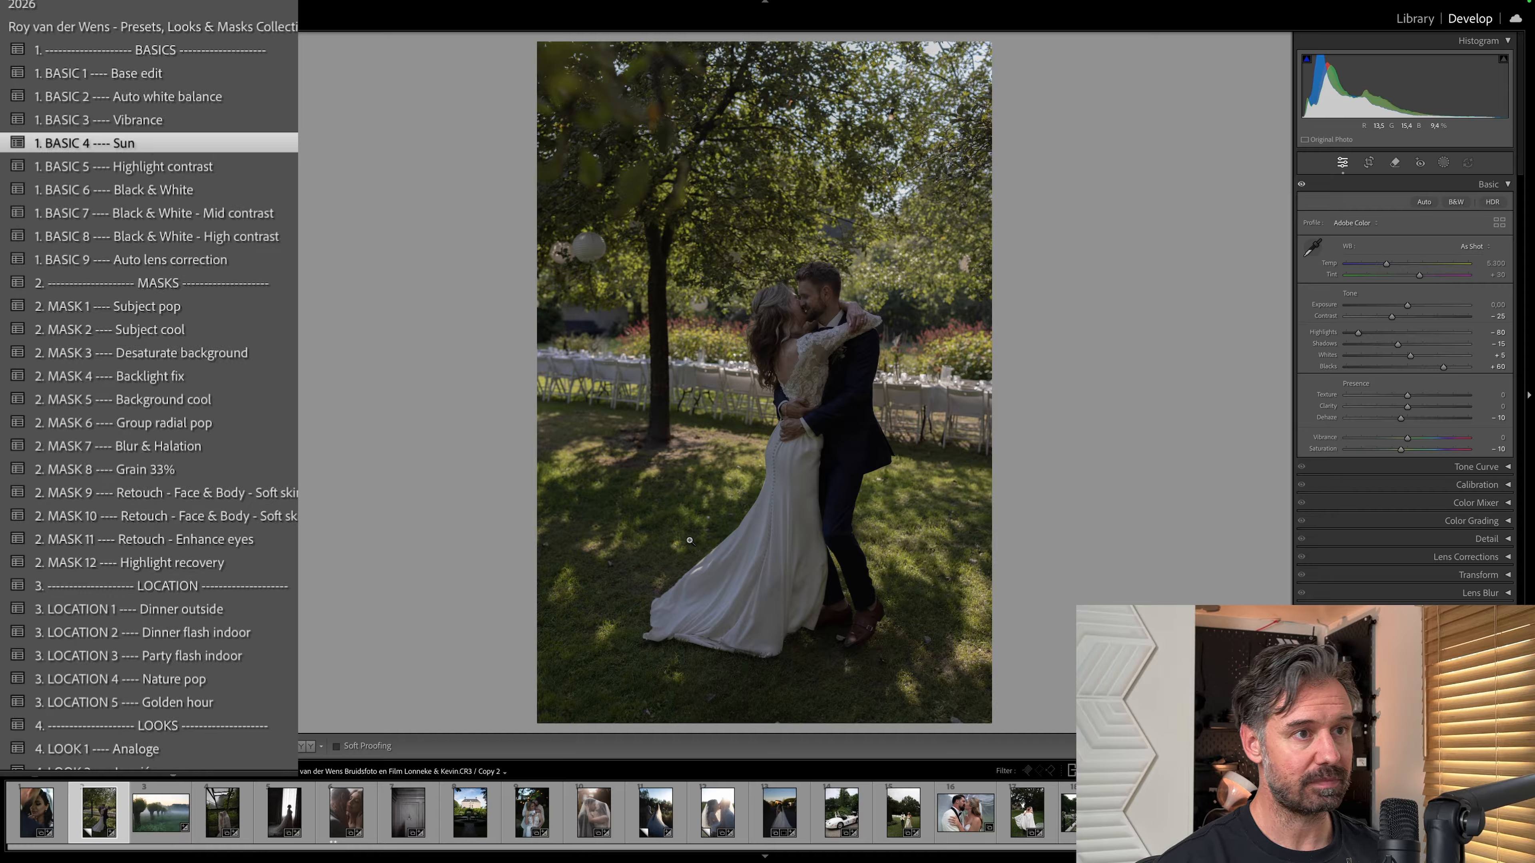
key(shift+equal)
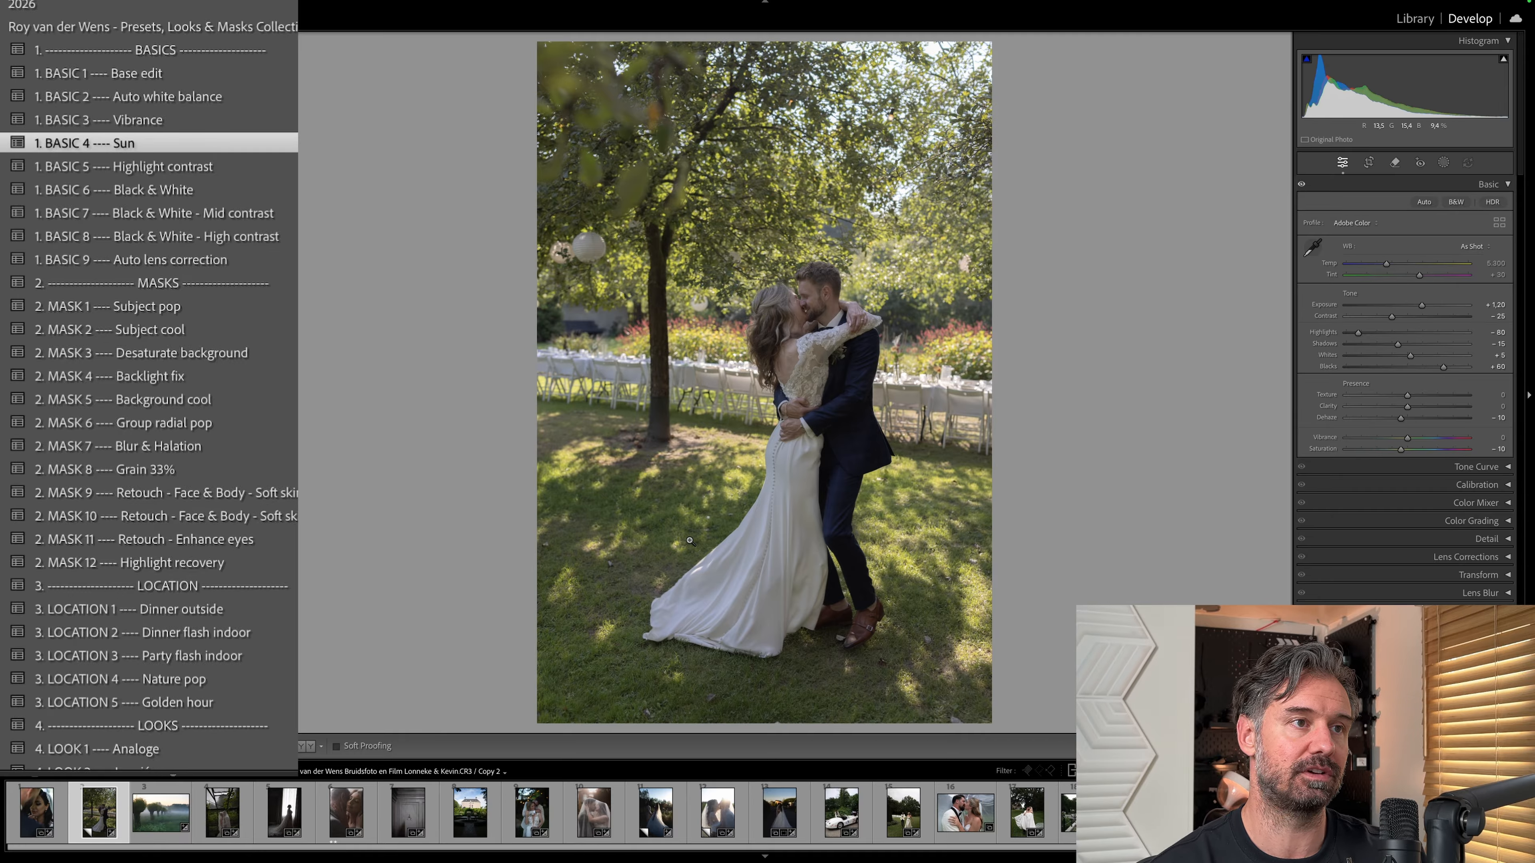
key(shift+equal)
key(minus)
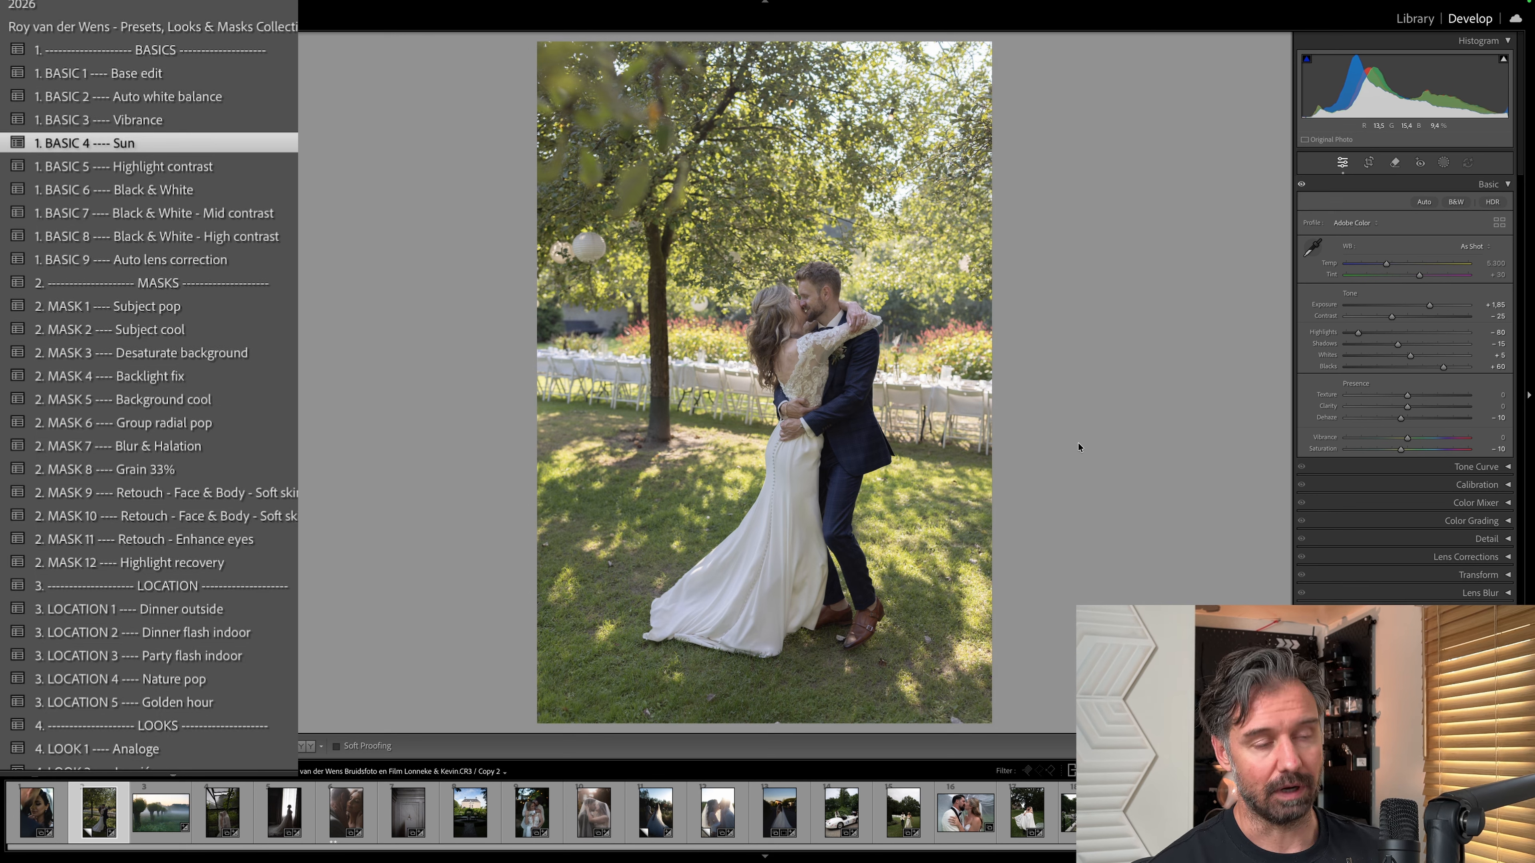
key(minus)
key(minus)
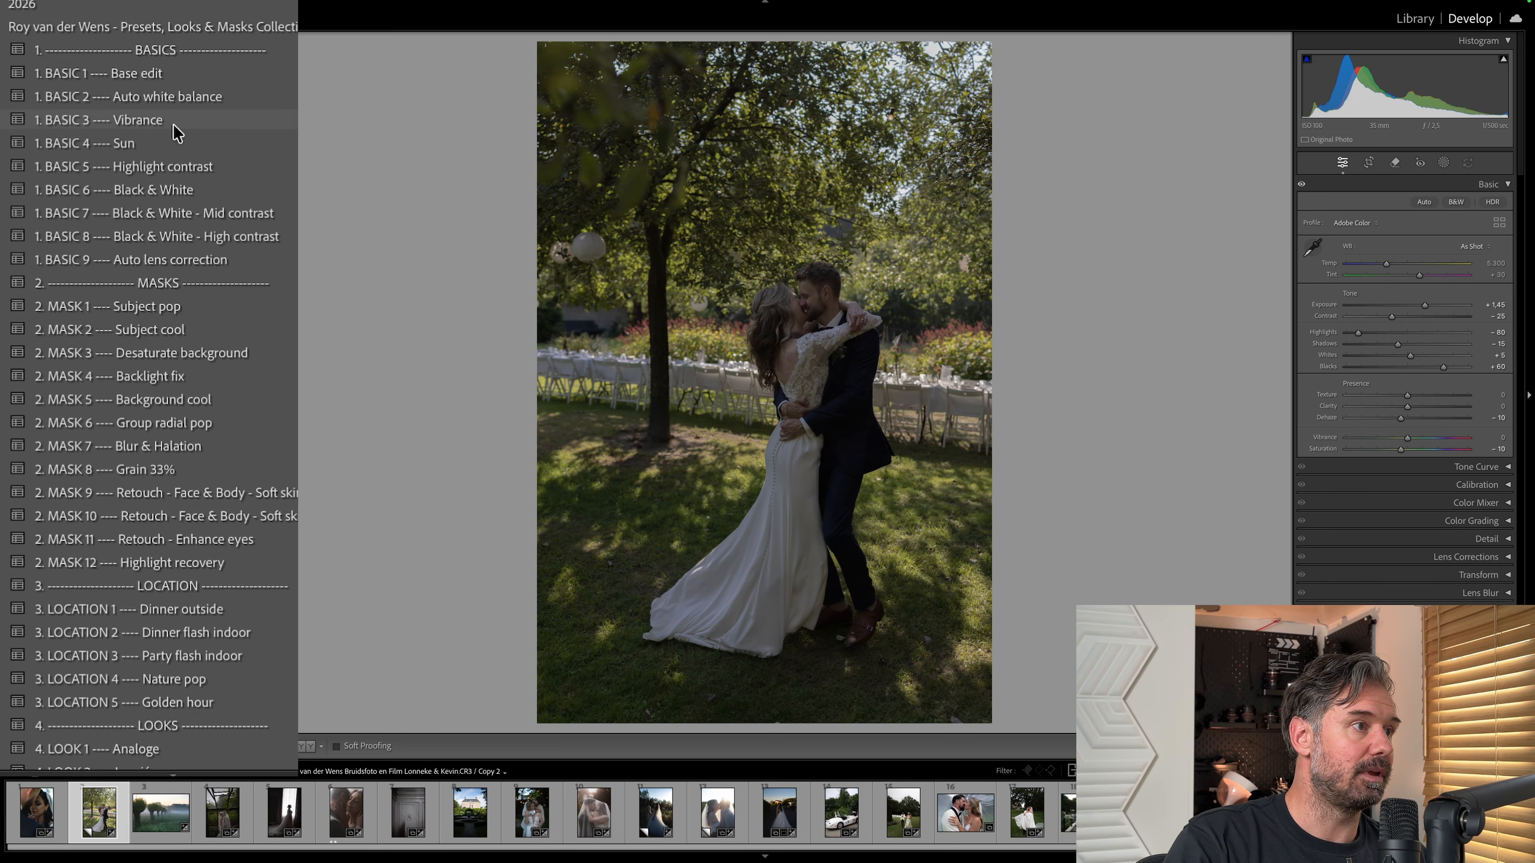
Apply the MASK 1 Subject pop, MASK 3 Desaturate background and BASIC 2 Auto white balance presets to the garden photo.
click(145, 306)
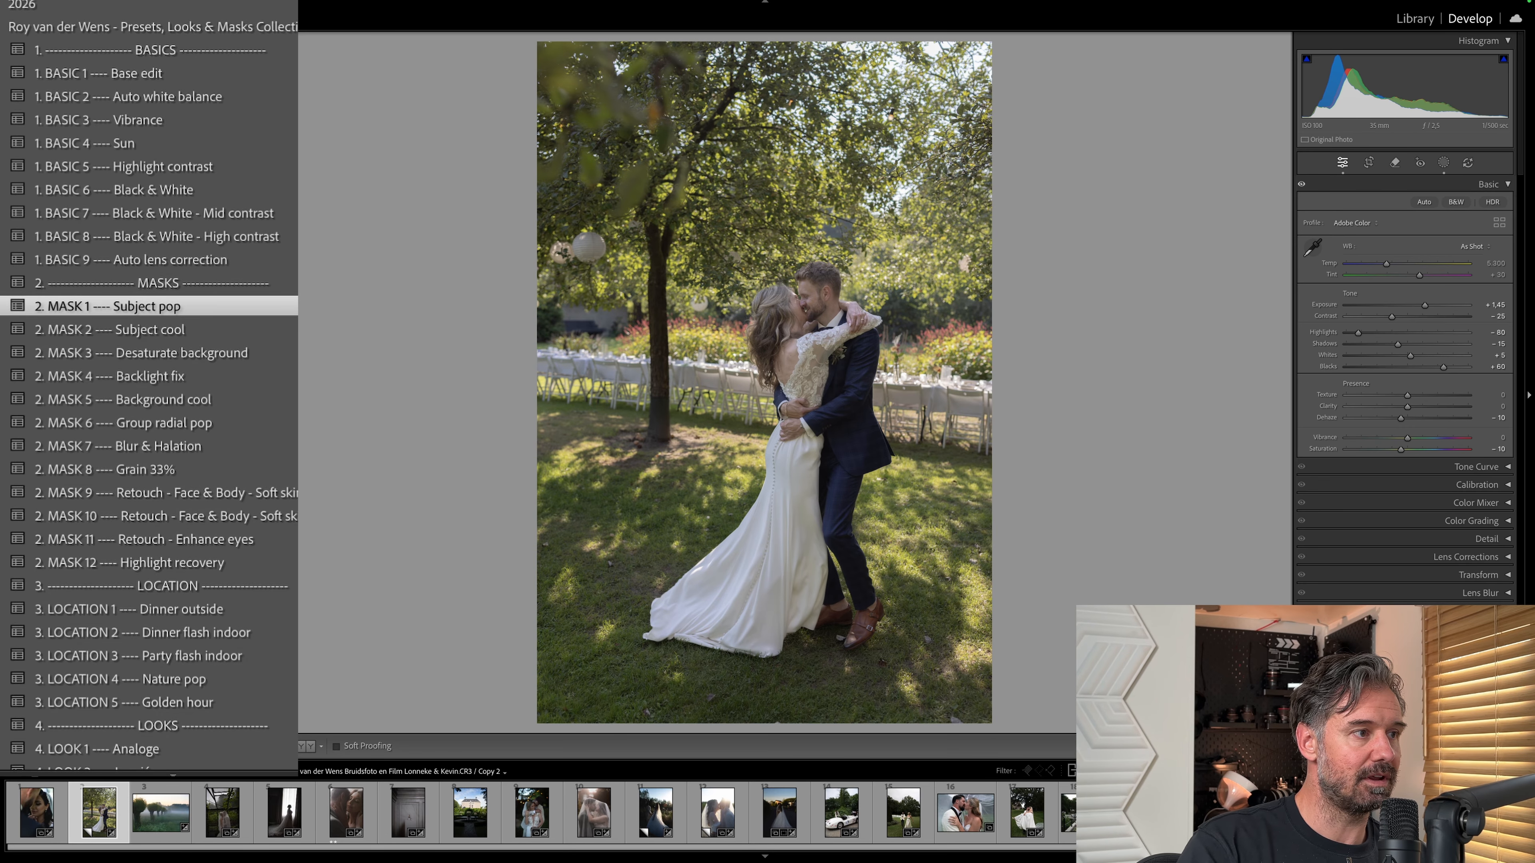
click(273, 356)
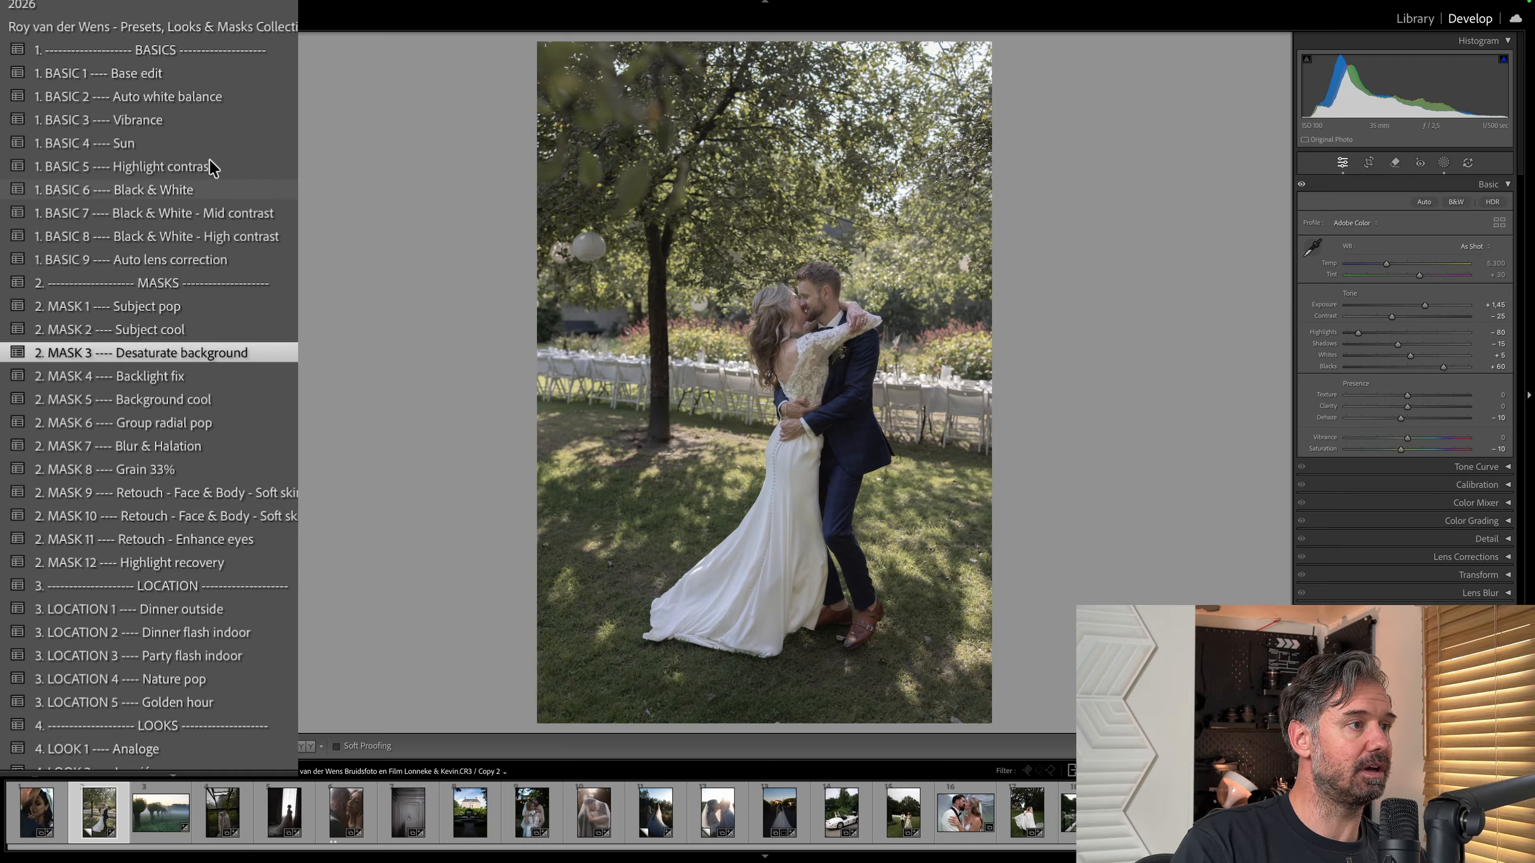
click(195, 98)
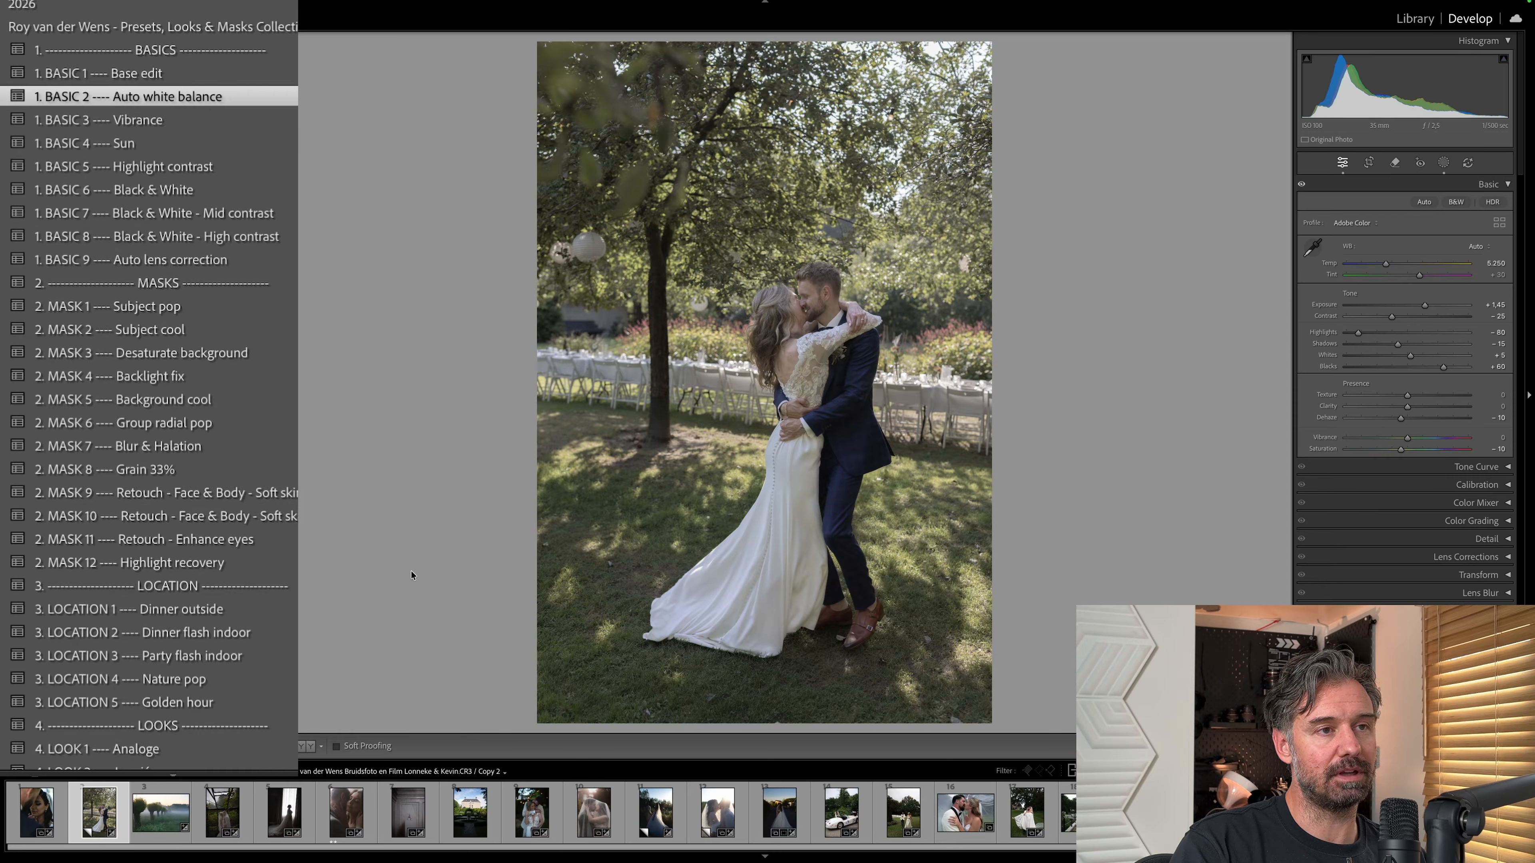
Apply the LOOK 2 Lumiére preset to the garden photo and raise its exposure to +3.05.
scroll(166, 496, down, 5)
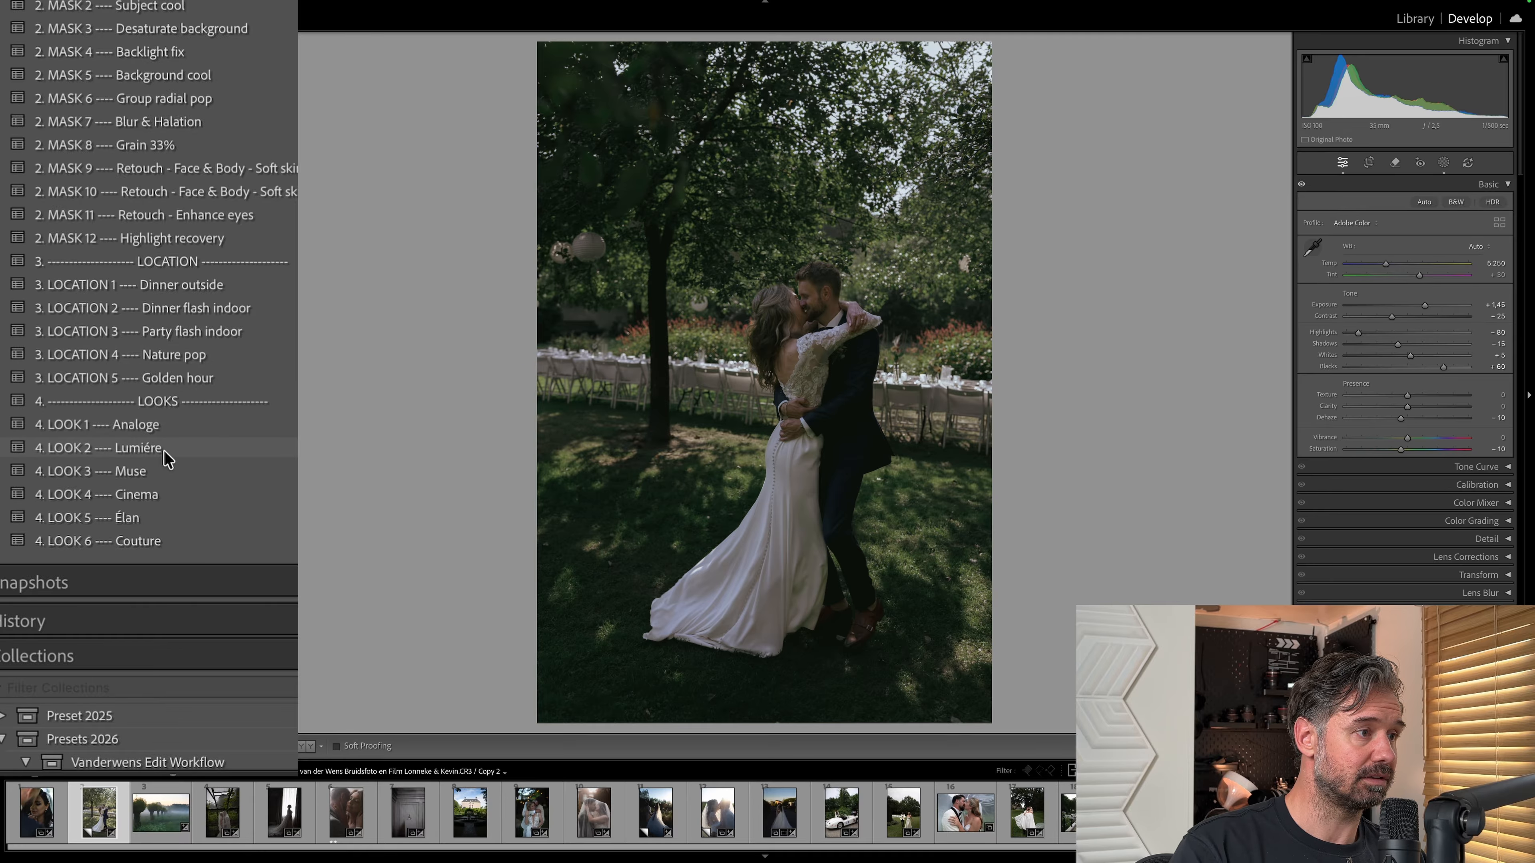
click(171, 447)
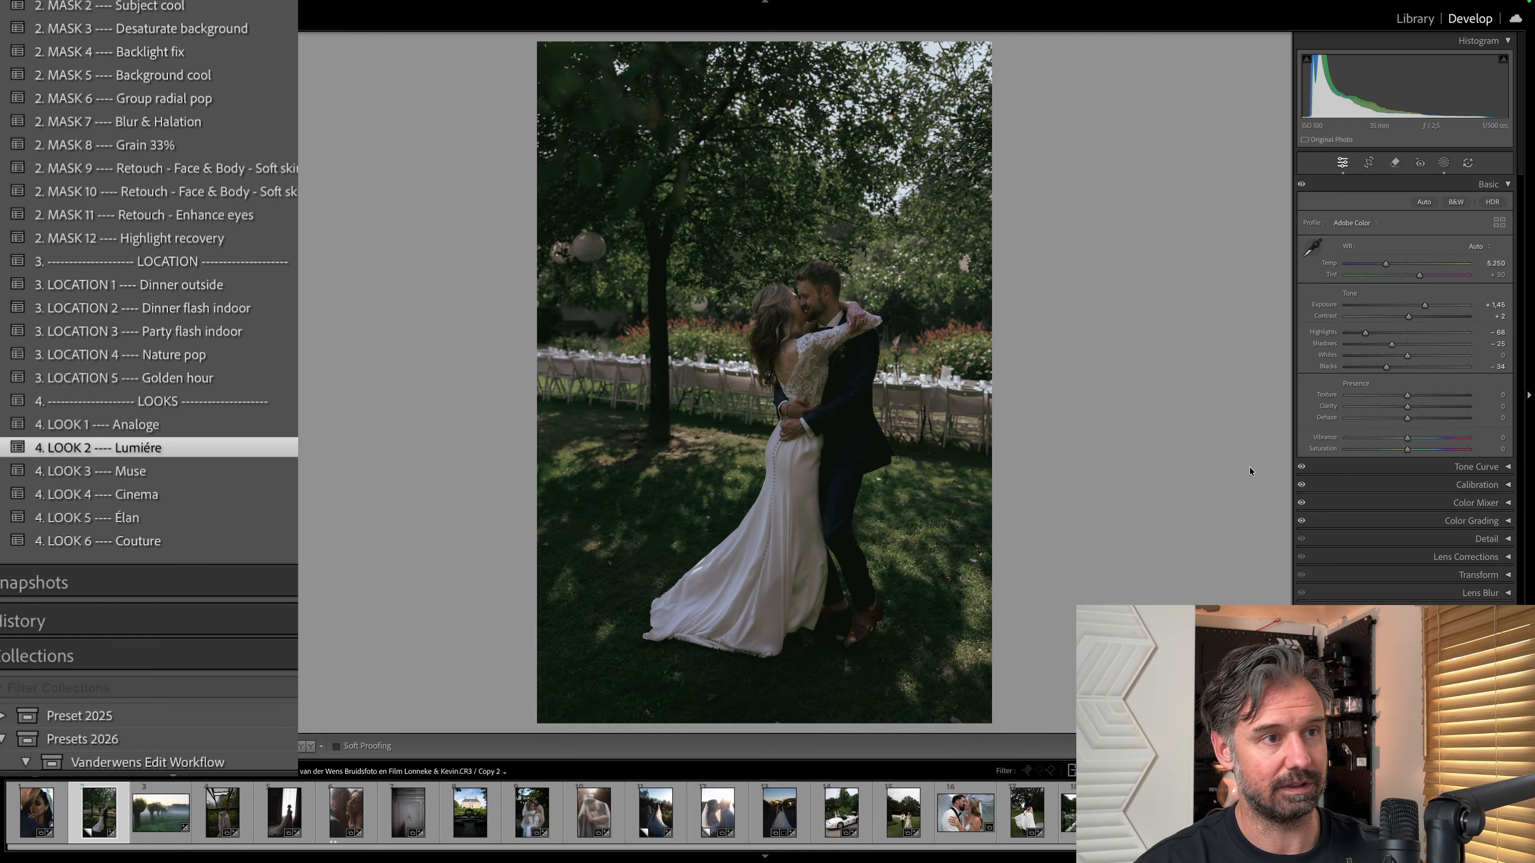
key(equal)
key(equal)
key(equal)
key(equal)
key(equal)
key(equal)
key(equal)
key(equal)
key(equal)
key(equal)
key(equal)
key(equal)
key(equal)
key(equal)
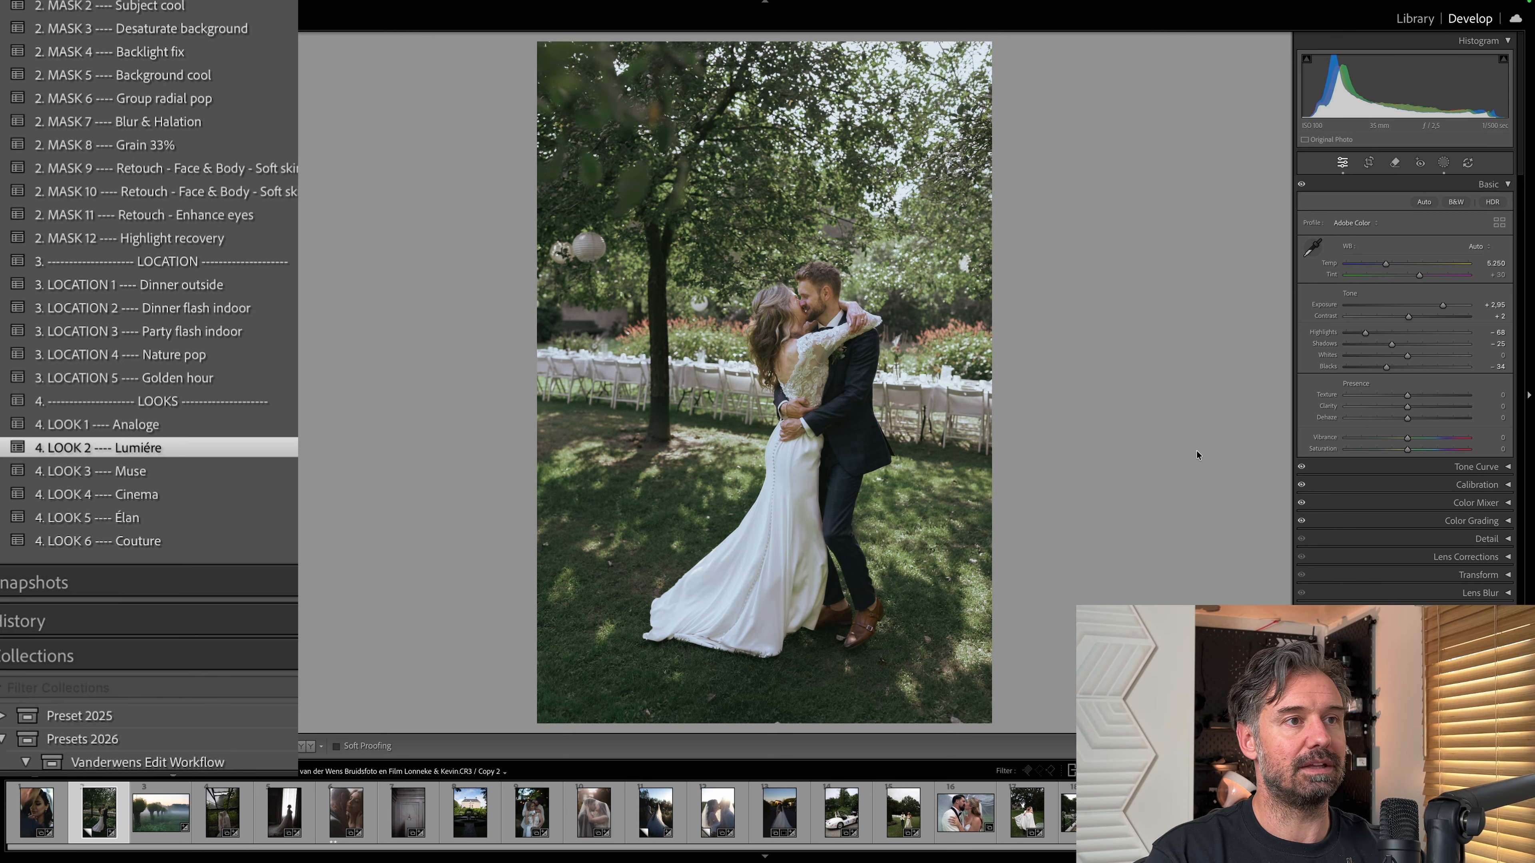
key(equal)
key(equal)
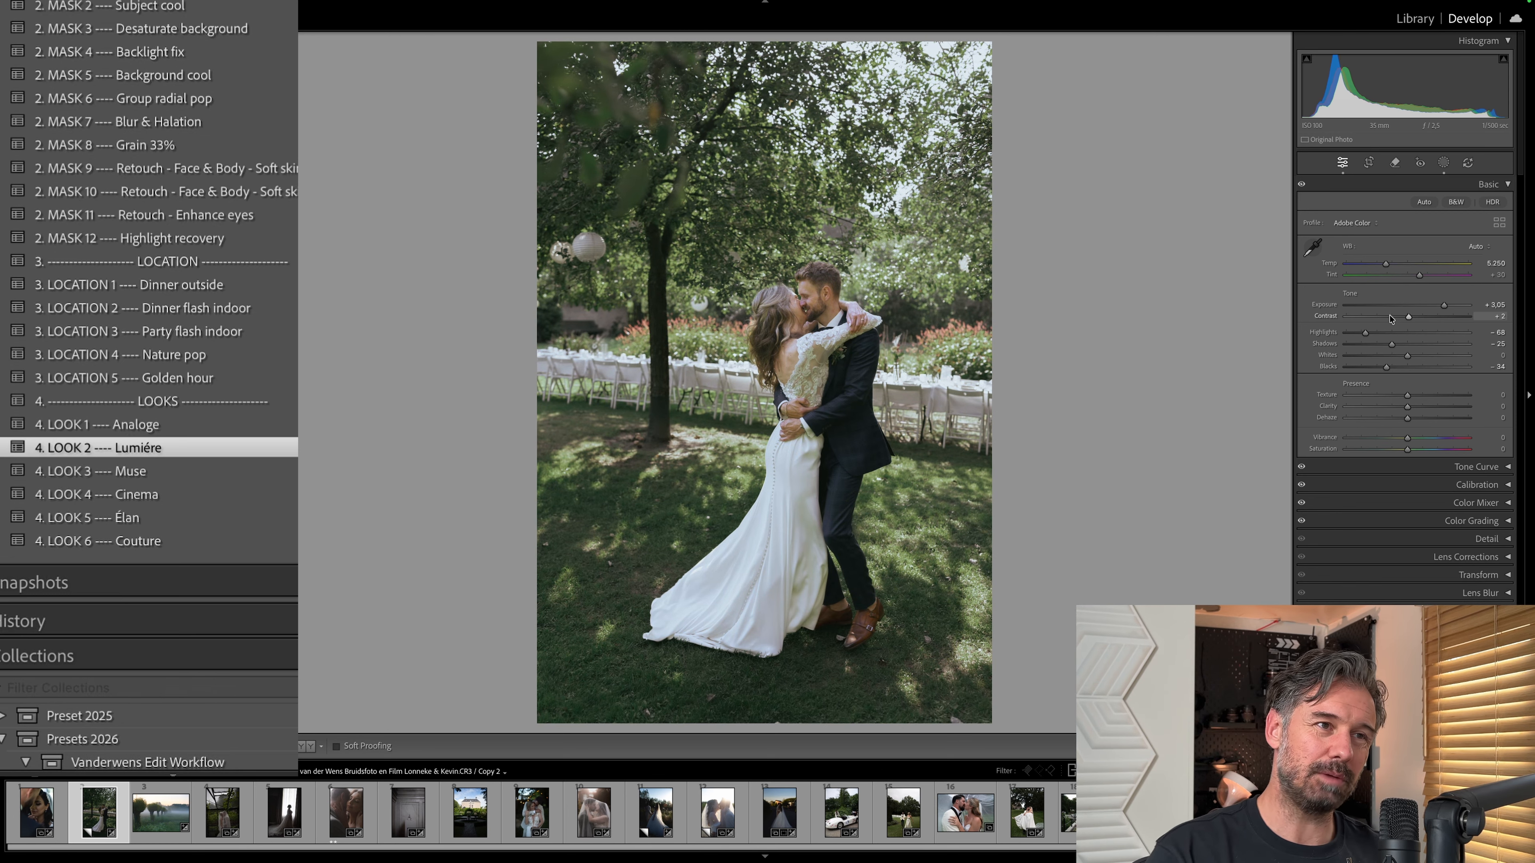
Apply the BASIC 2 Auto white balance preset to the garden photo and zoom in on the couple's faces.
scroll(223, 58, up, 10)
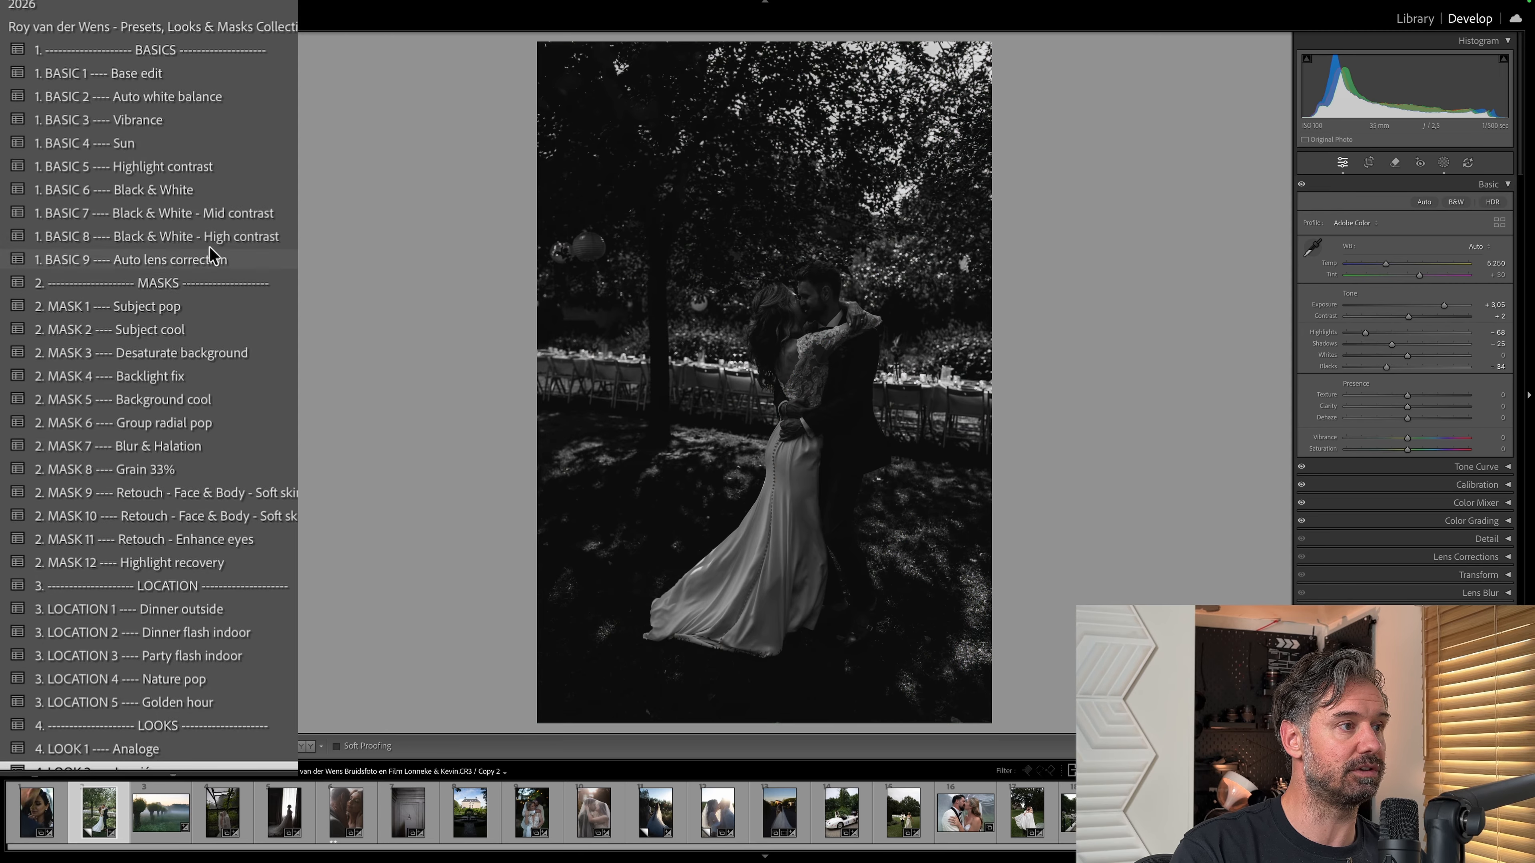
click(192, 100)
click(860, 471)
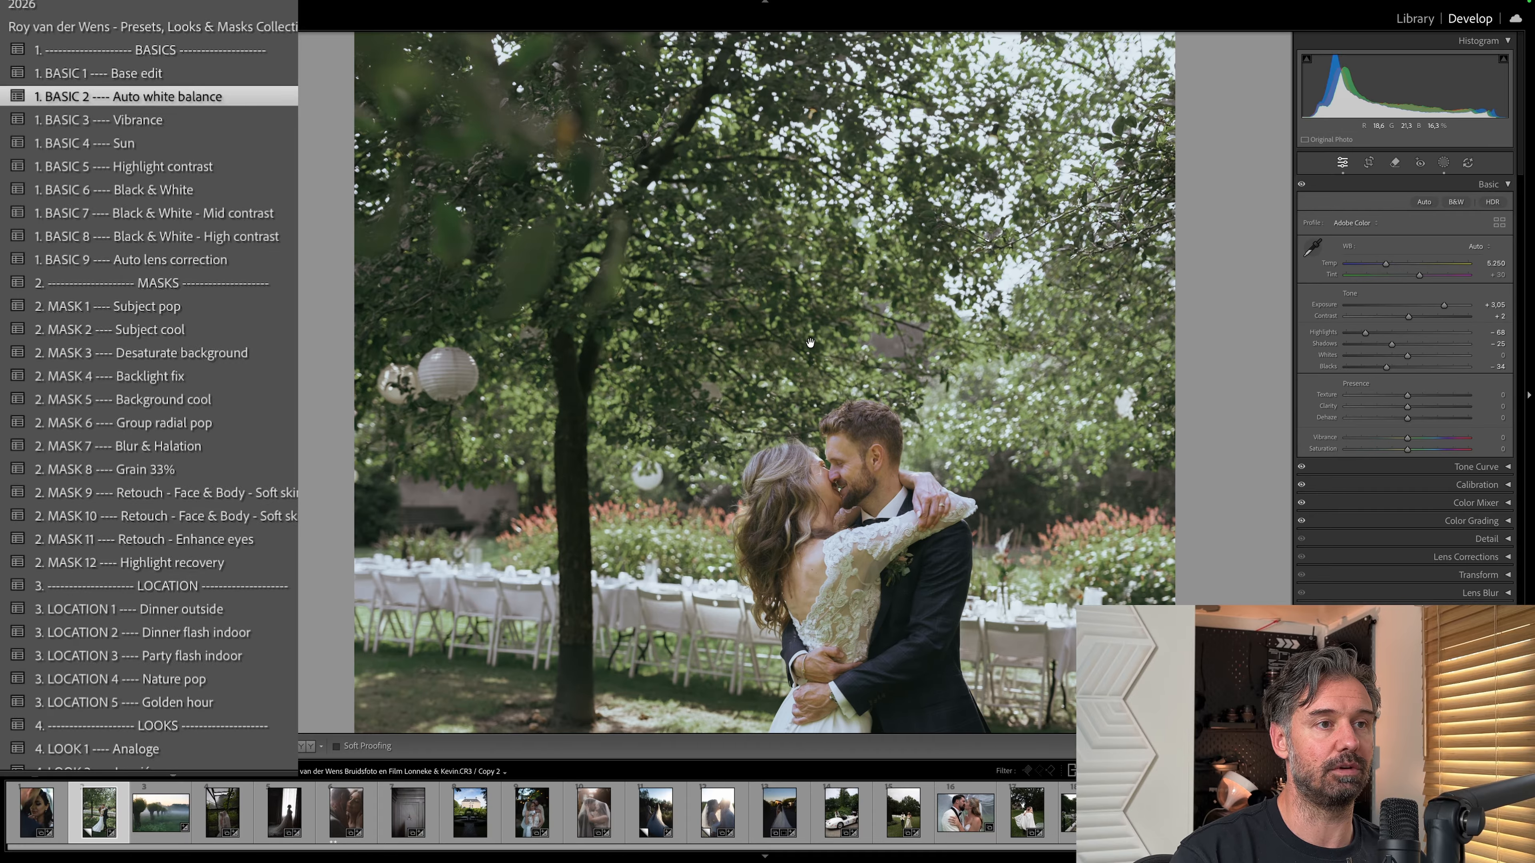
drag(907, 578, 923, 374)
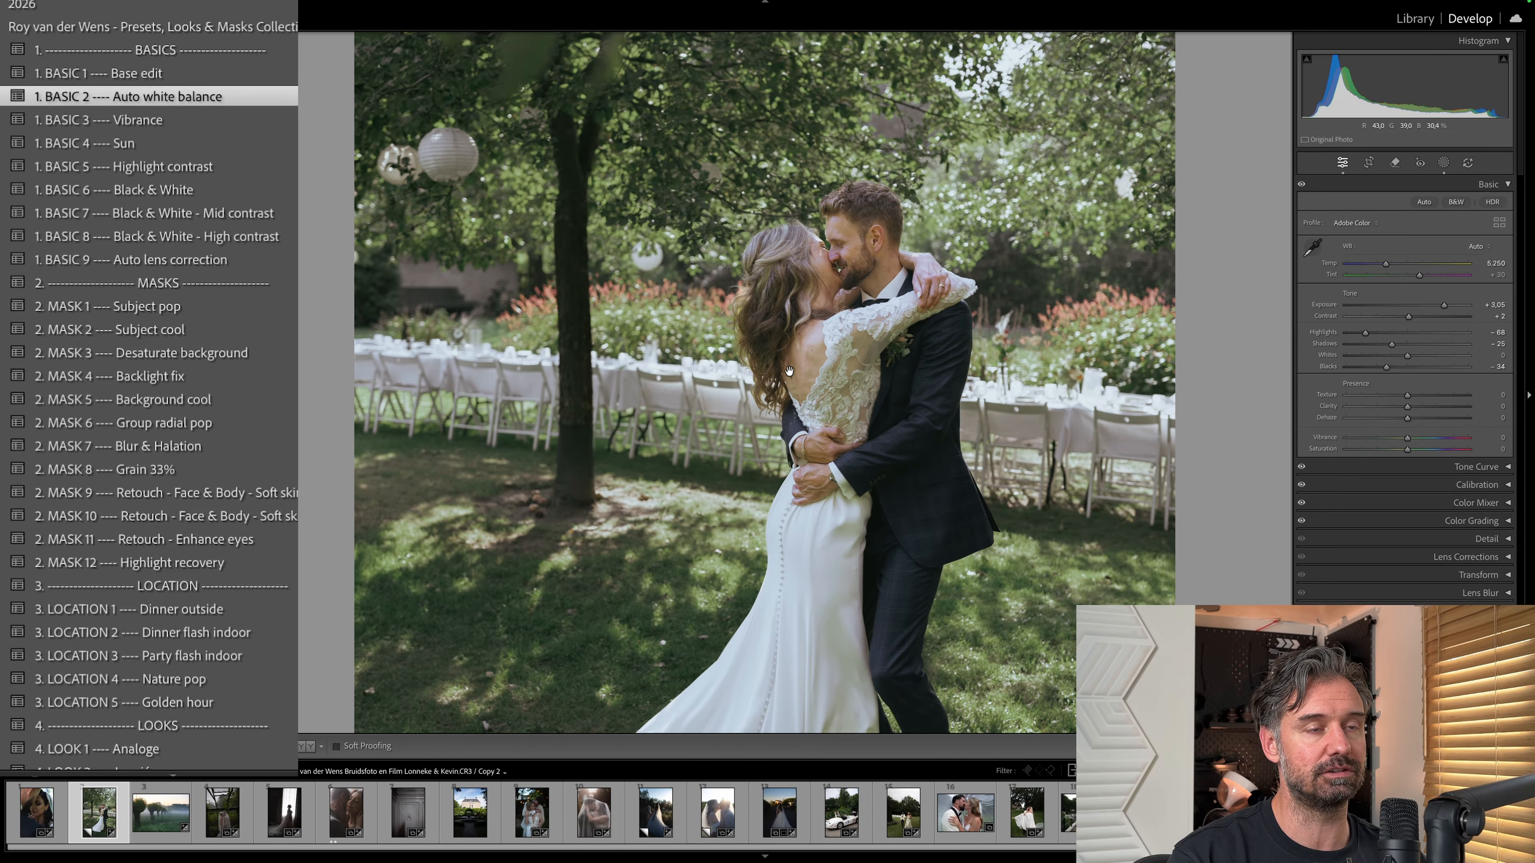
key(super+equal)
drag(585, 223, 883, 375)
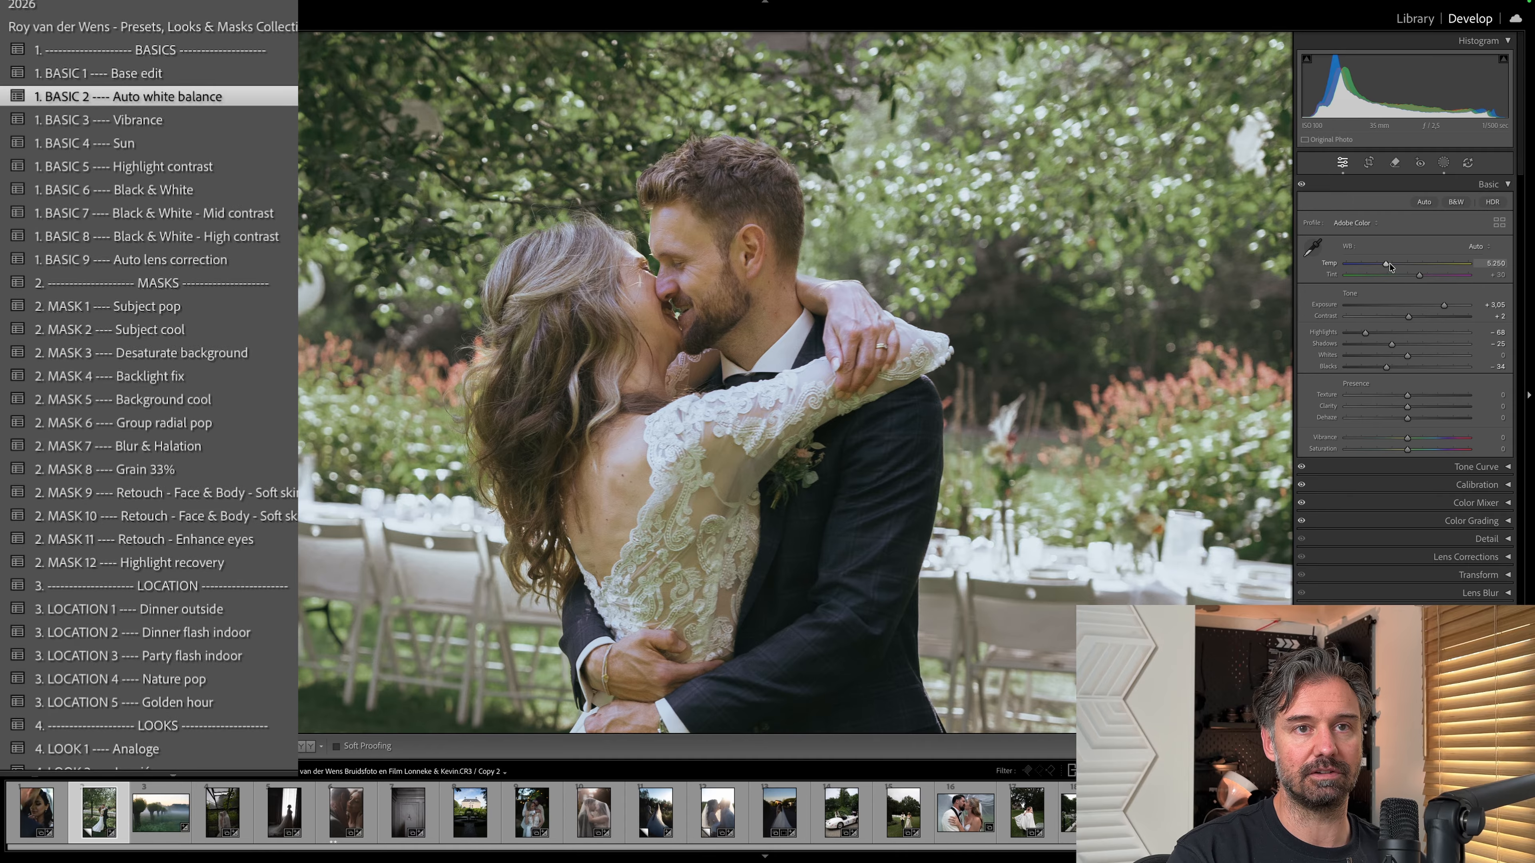
Try a slightly warmer white balance temperature on the garden photo and undo it.
drag(1386, 265, 1389, 268)
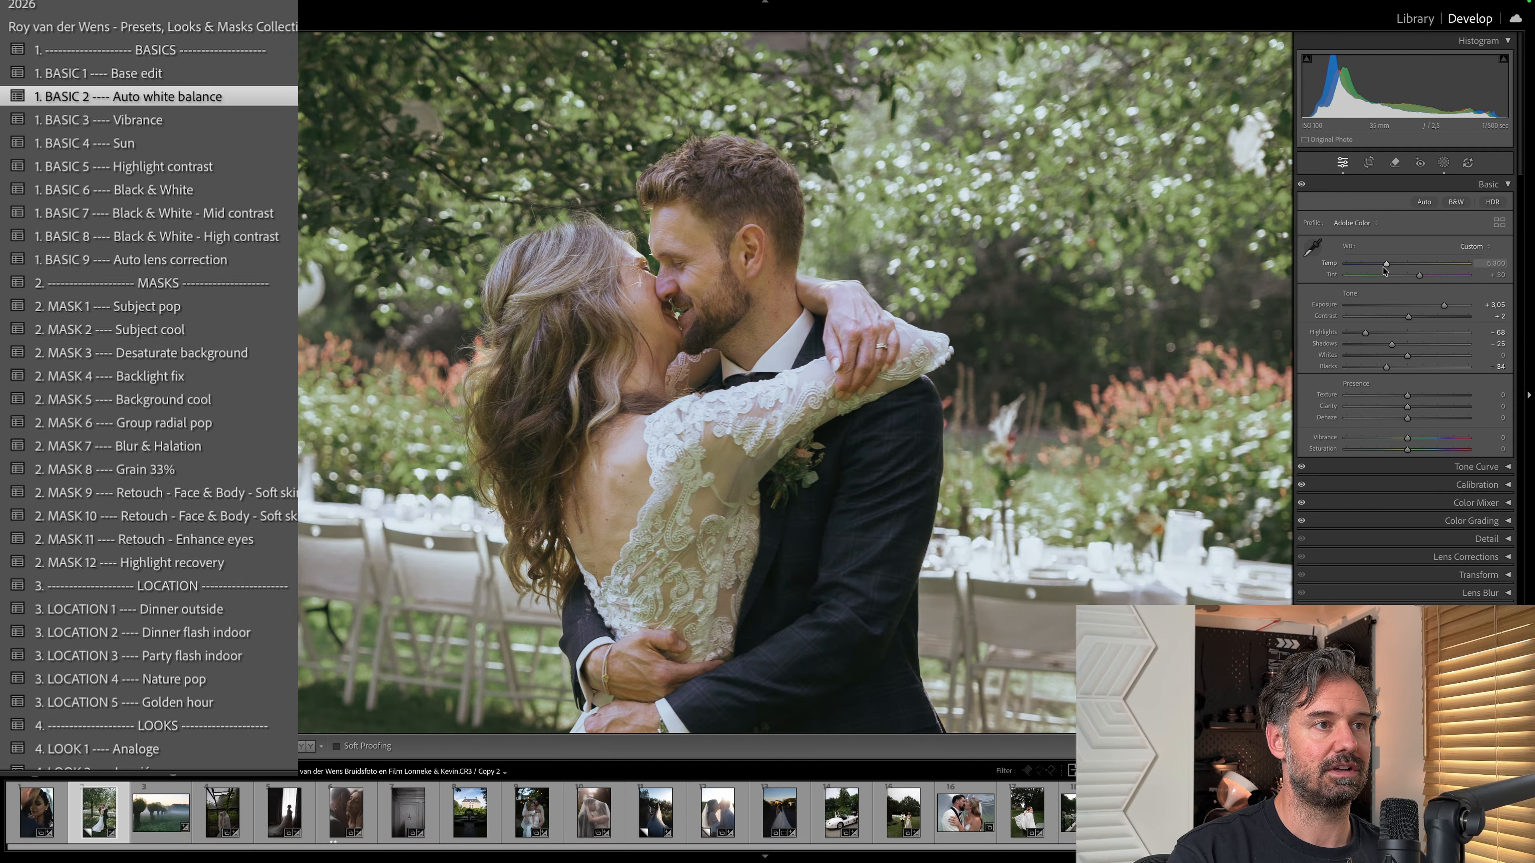
key(super+z)
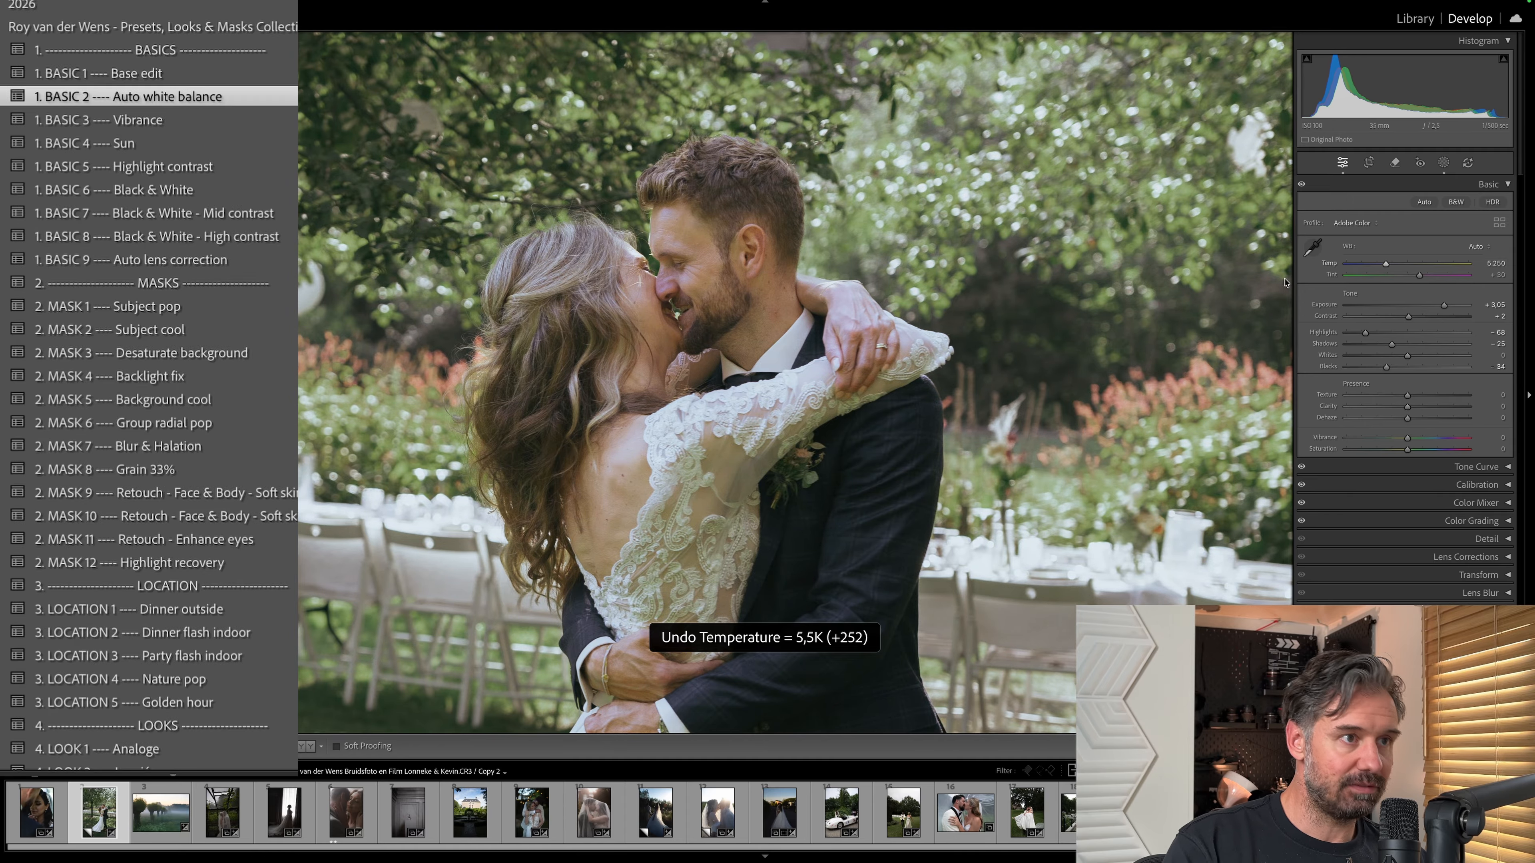
Examine the colour channels of the garden photo's tone curve and return to the full image.
drag(700, 356, 854, 393)
click(1477, 466)
click(1416, 485)
click(1402, 485)
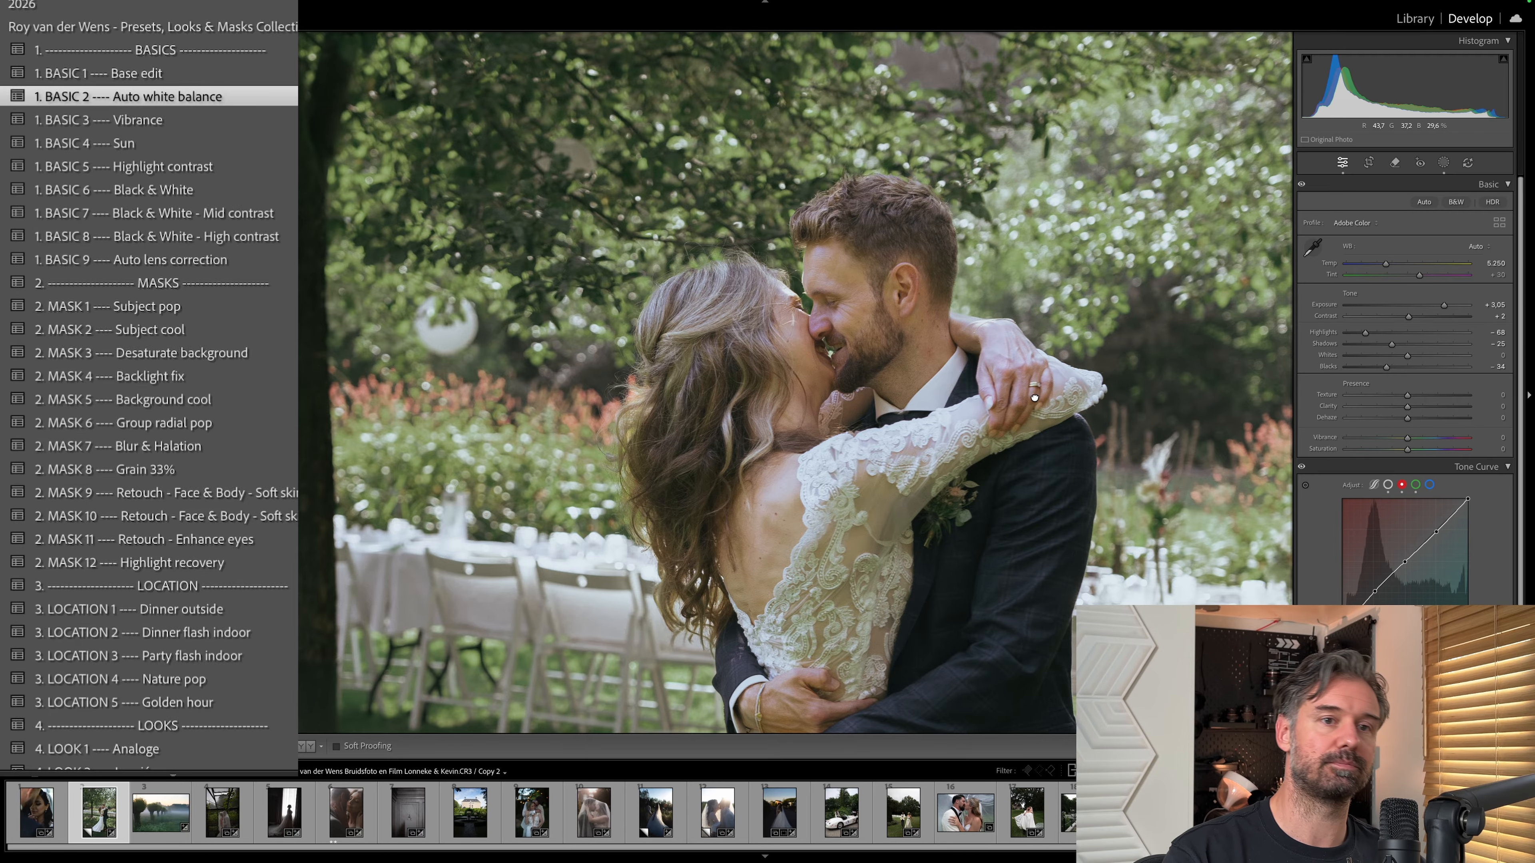
click(1178, 302)
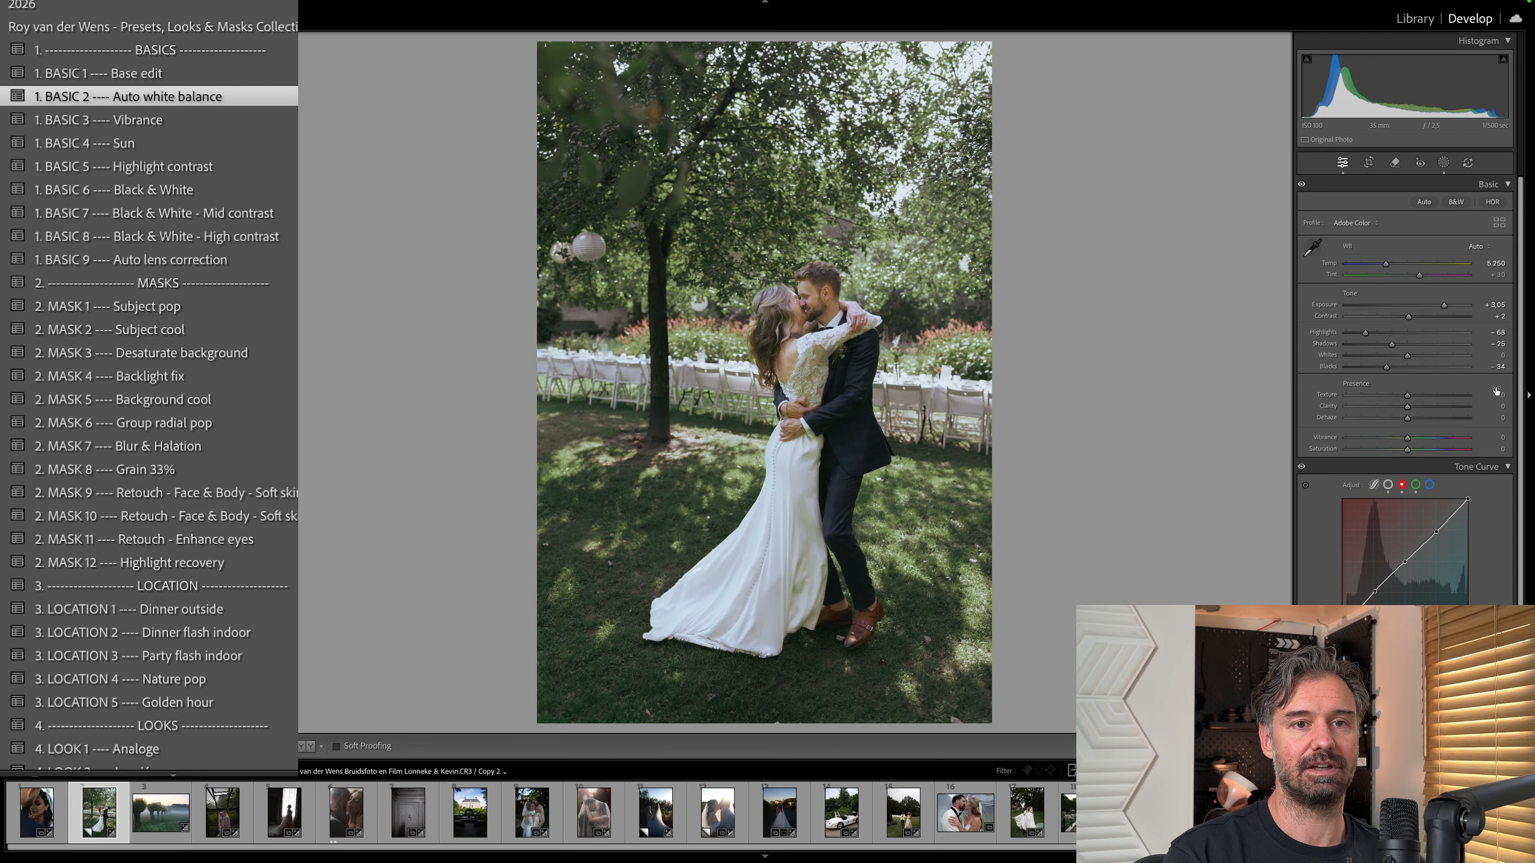
click(1509, 468)
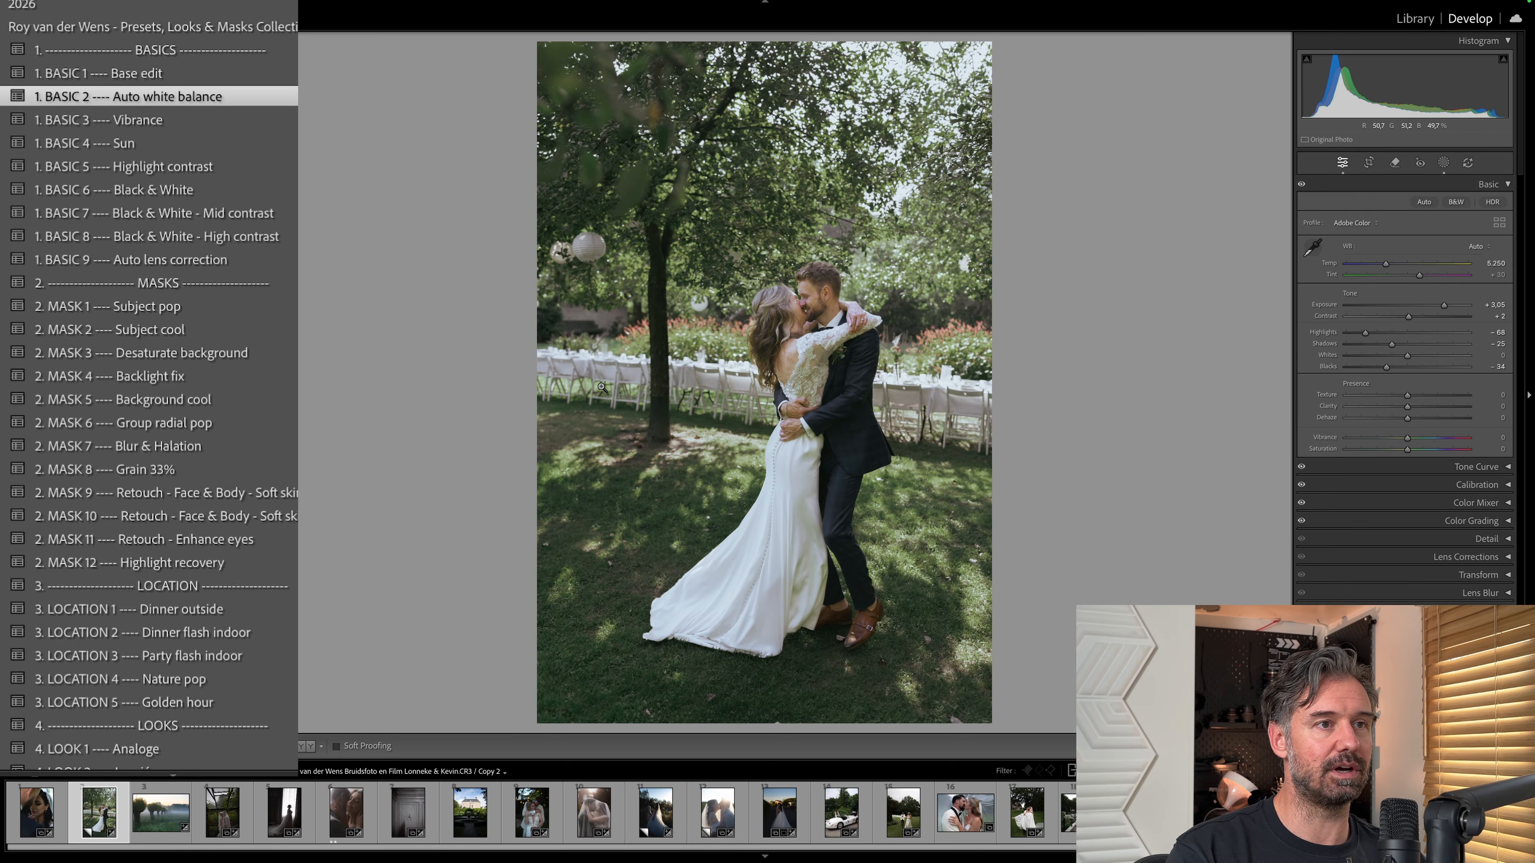
Set the garden photo's white balance tint to +35.
key(super+shift+r)
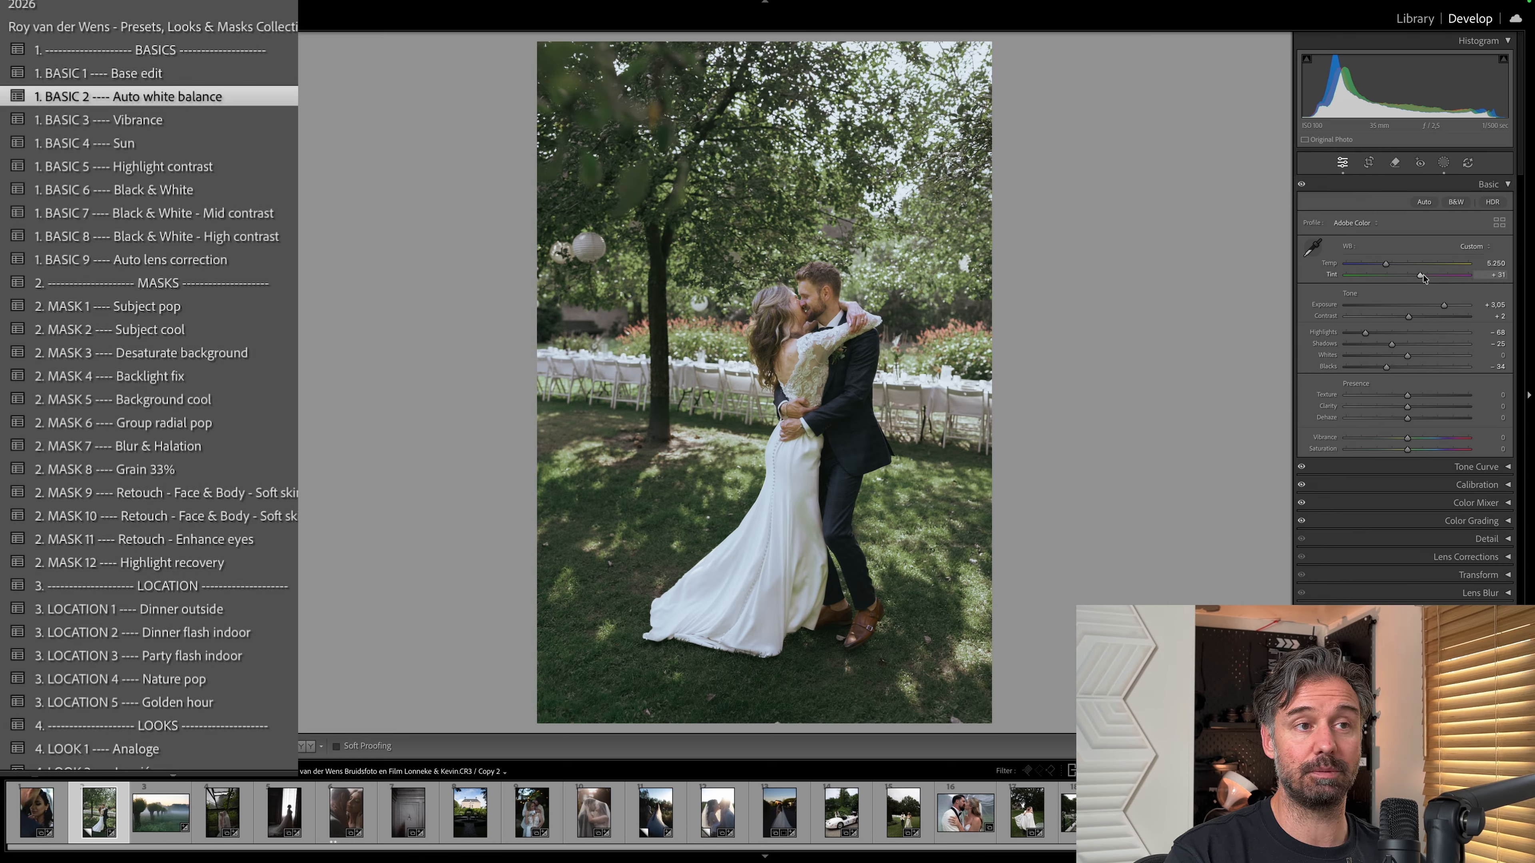
key(super+z)
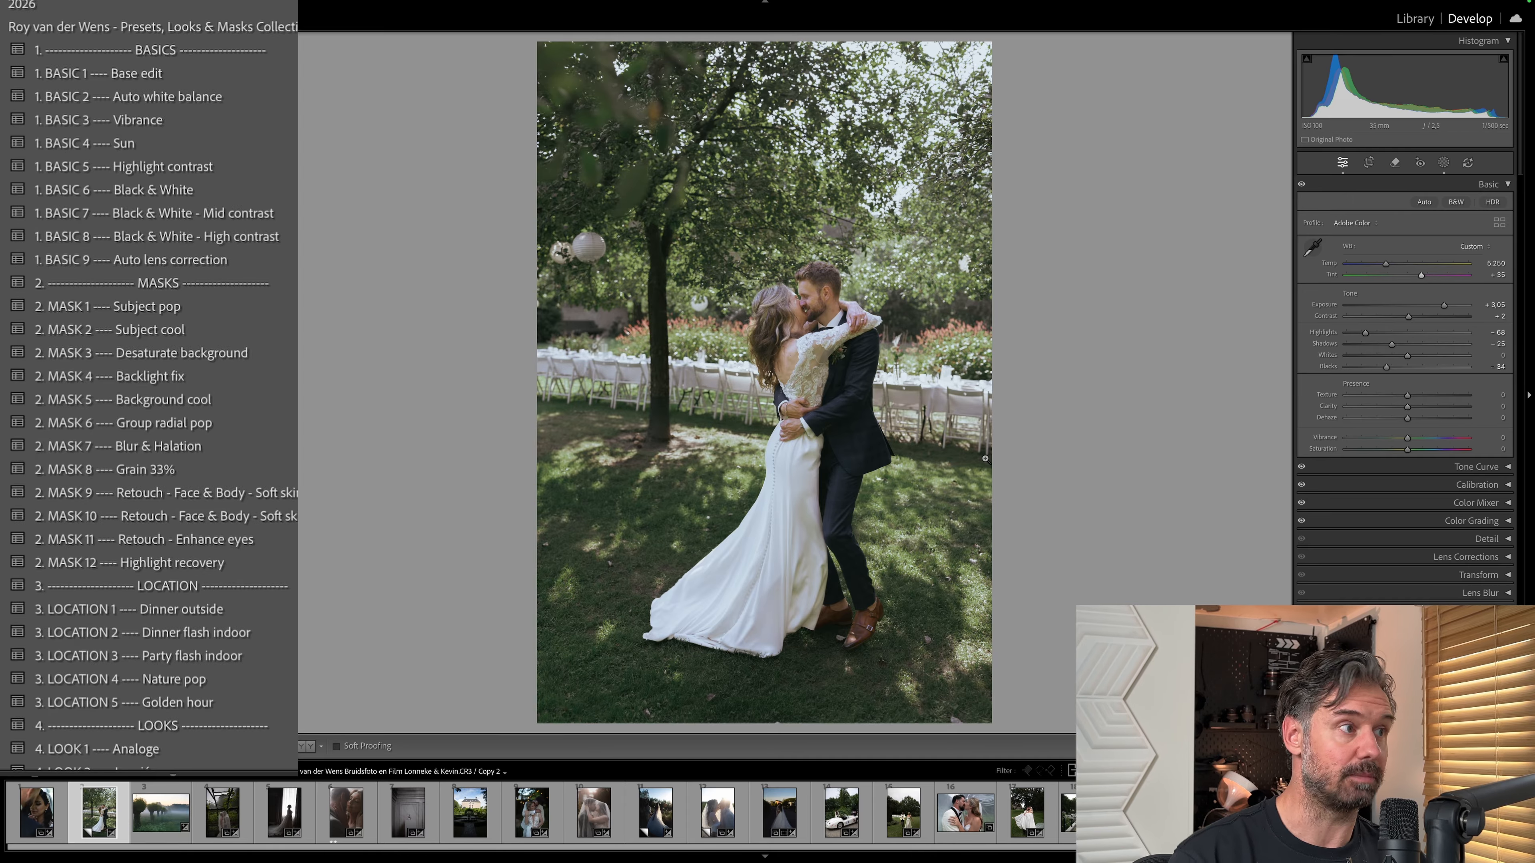
click(269, 187)
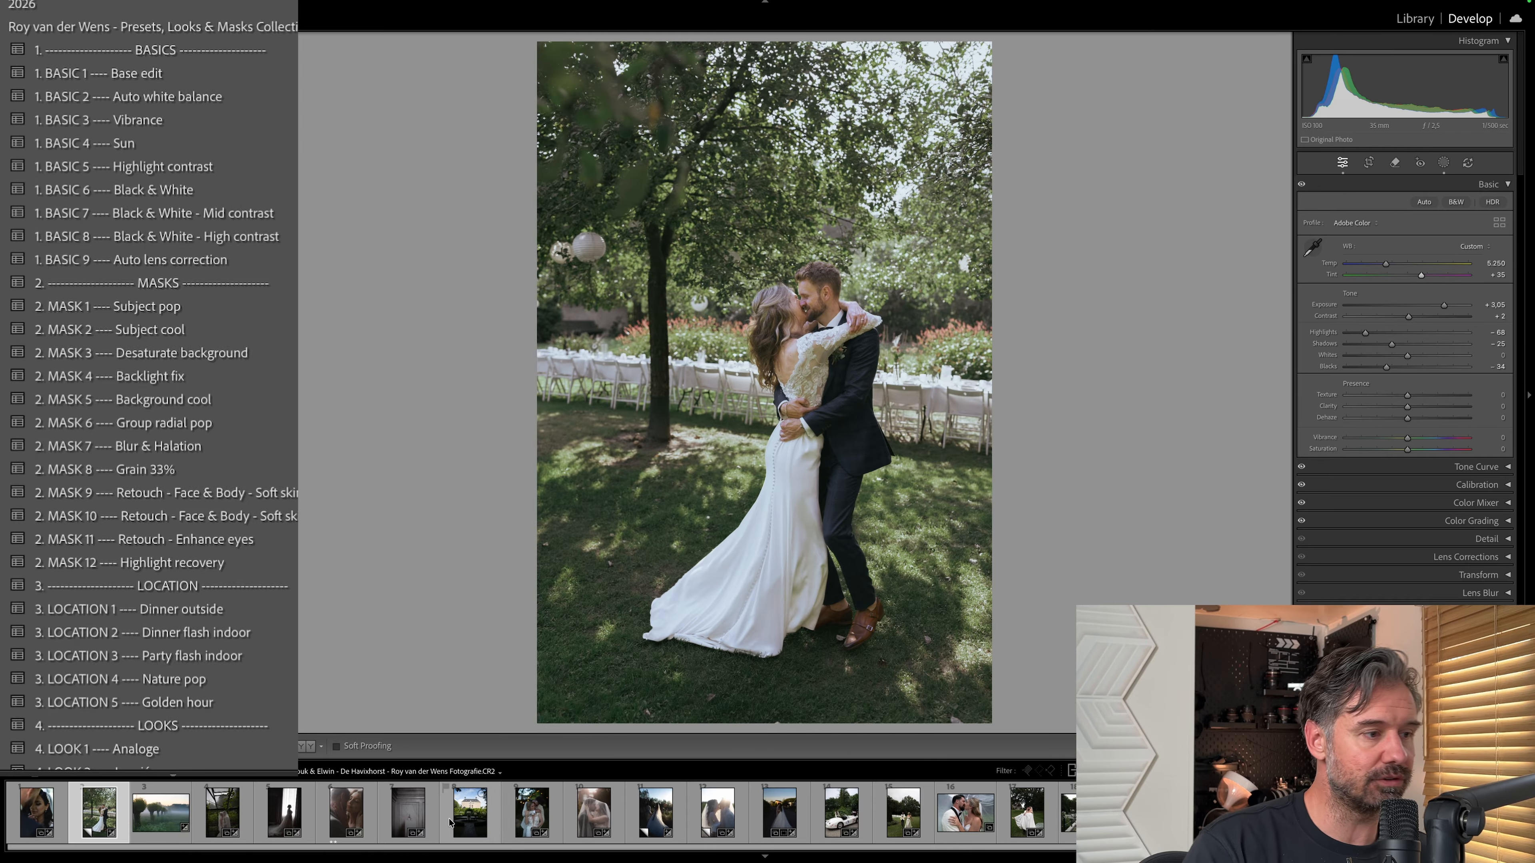
Straighten the dessert table photo with the Crop tool and apply the BASIC 5 Highlight contrast preset to it.
scroll(826, 845, down, 5)
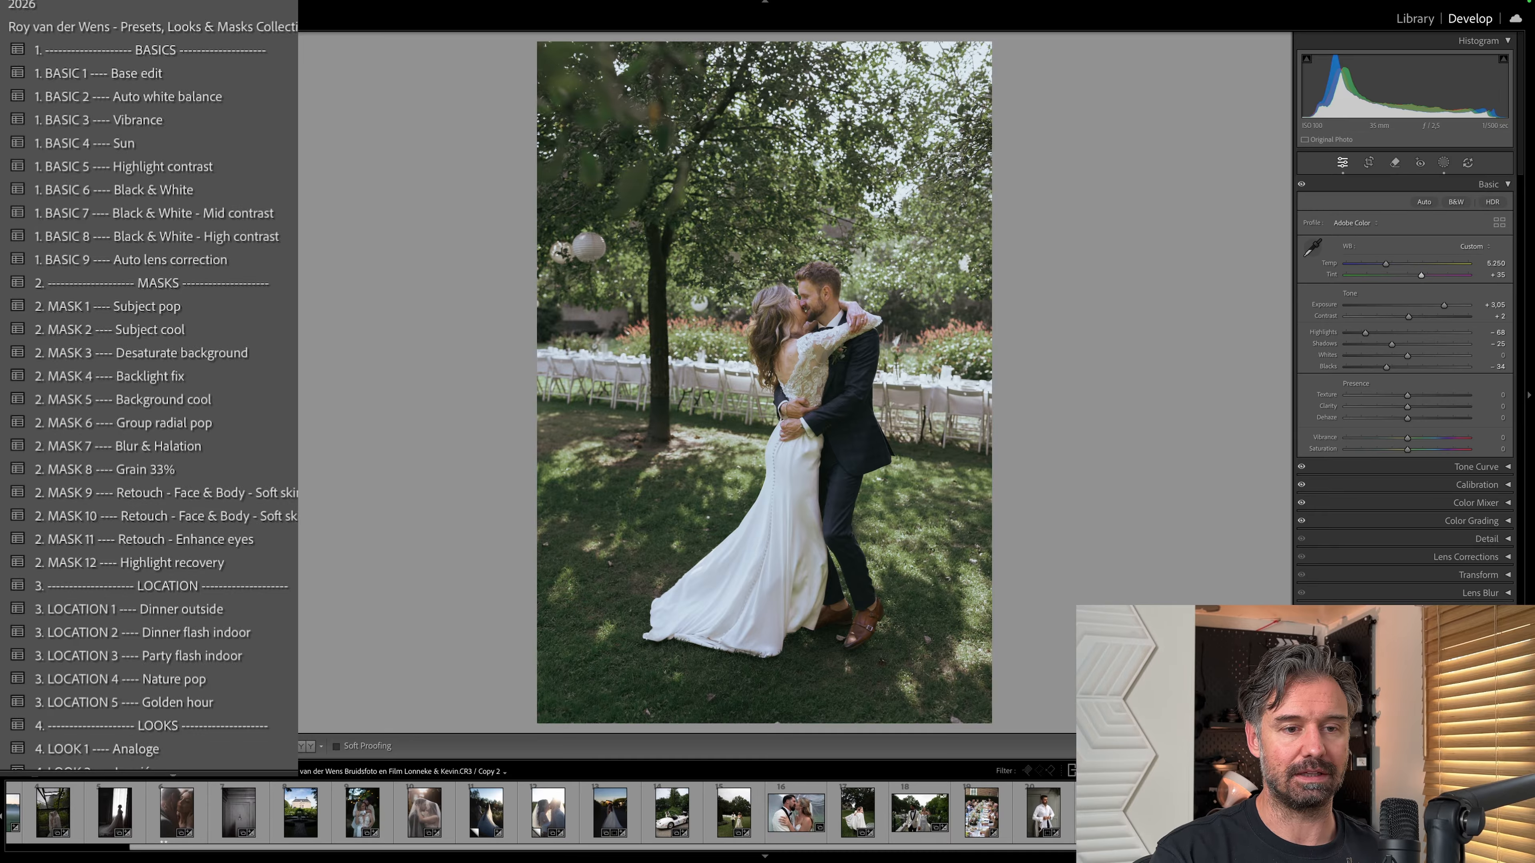
click(749, 813)
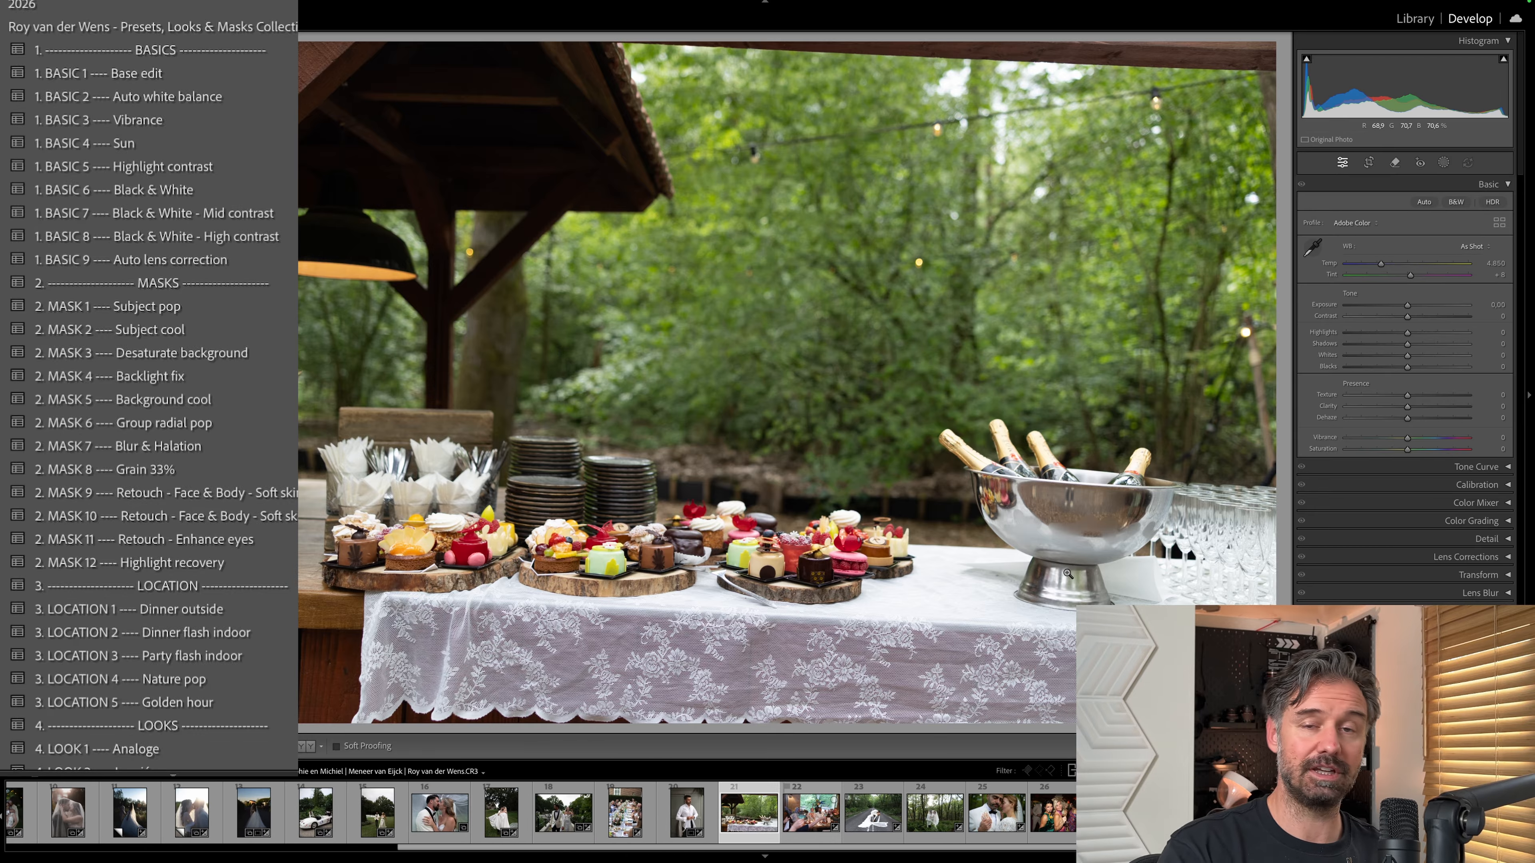
key(r)
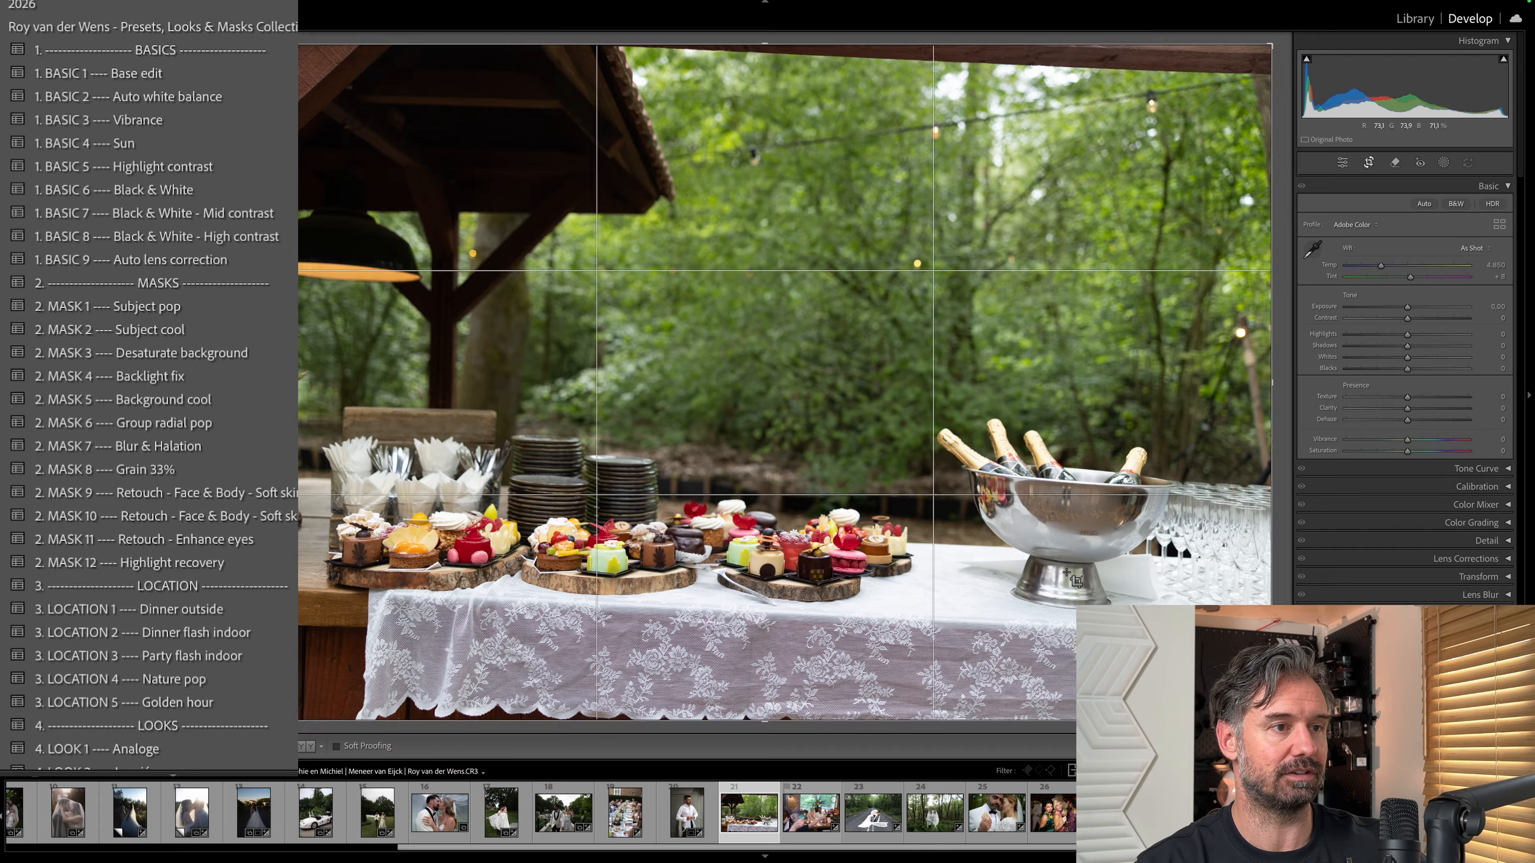
key(d)
click(149, 171)
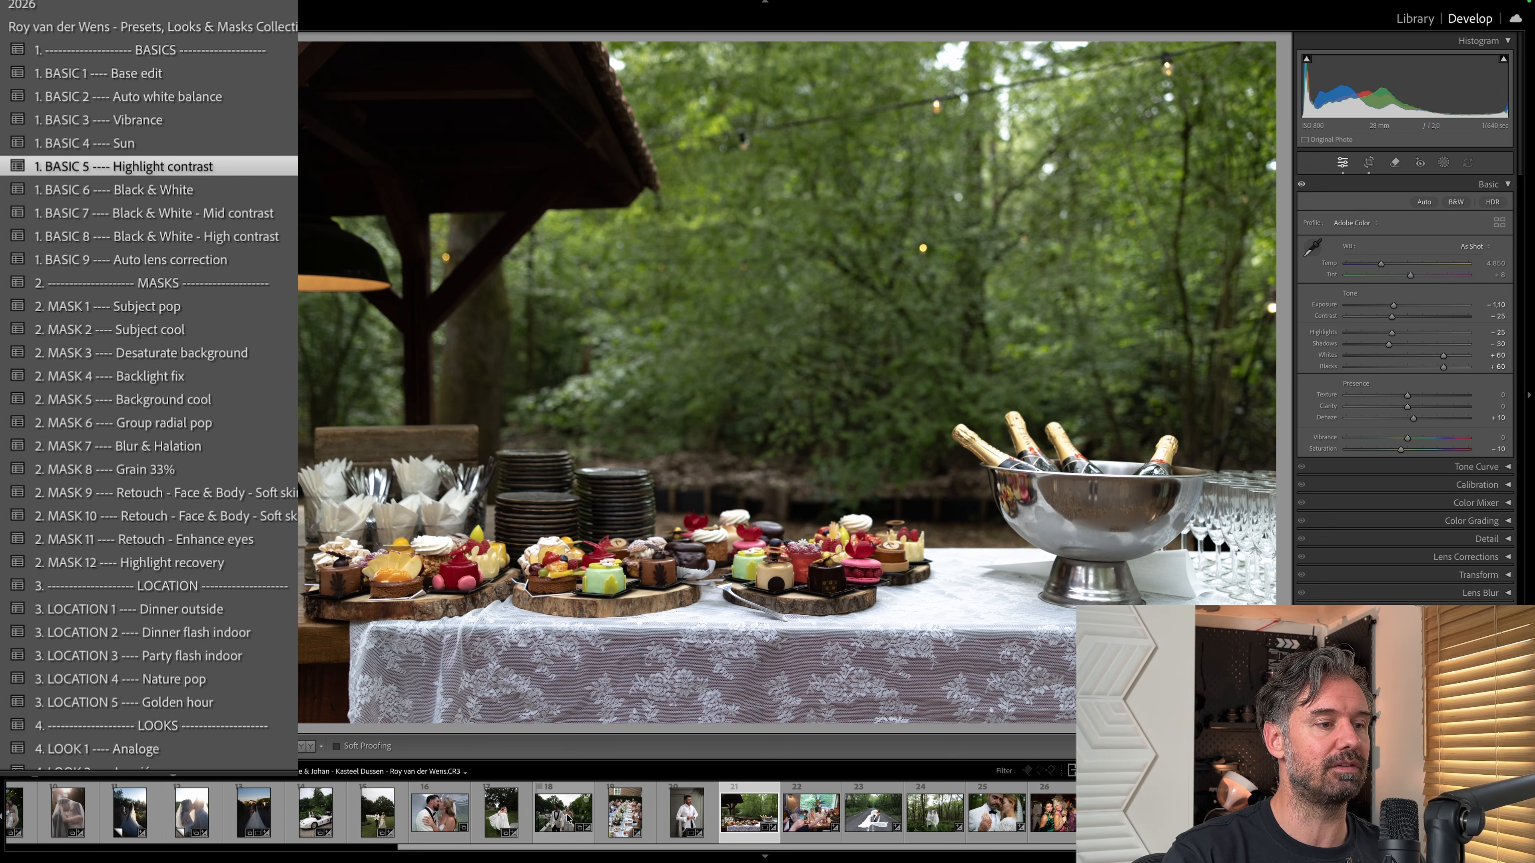
Apply the BASIC 5 Highlight contrast preset to the backlit photo of the couple under the veil and raise its exposure.
scroll(567, 817, left, 4)
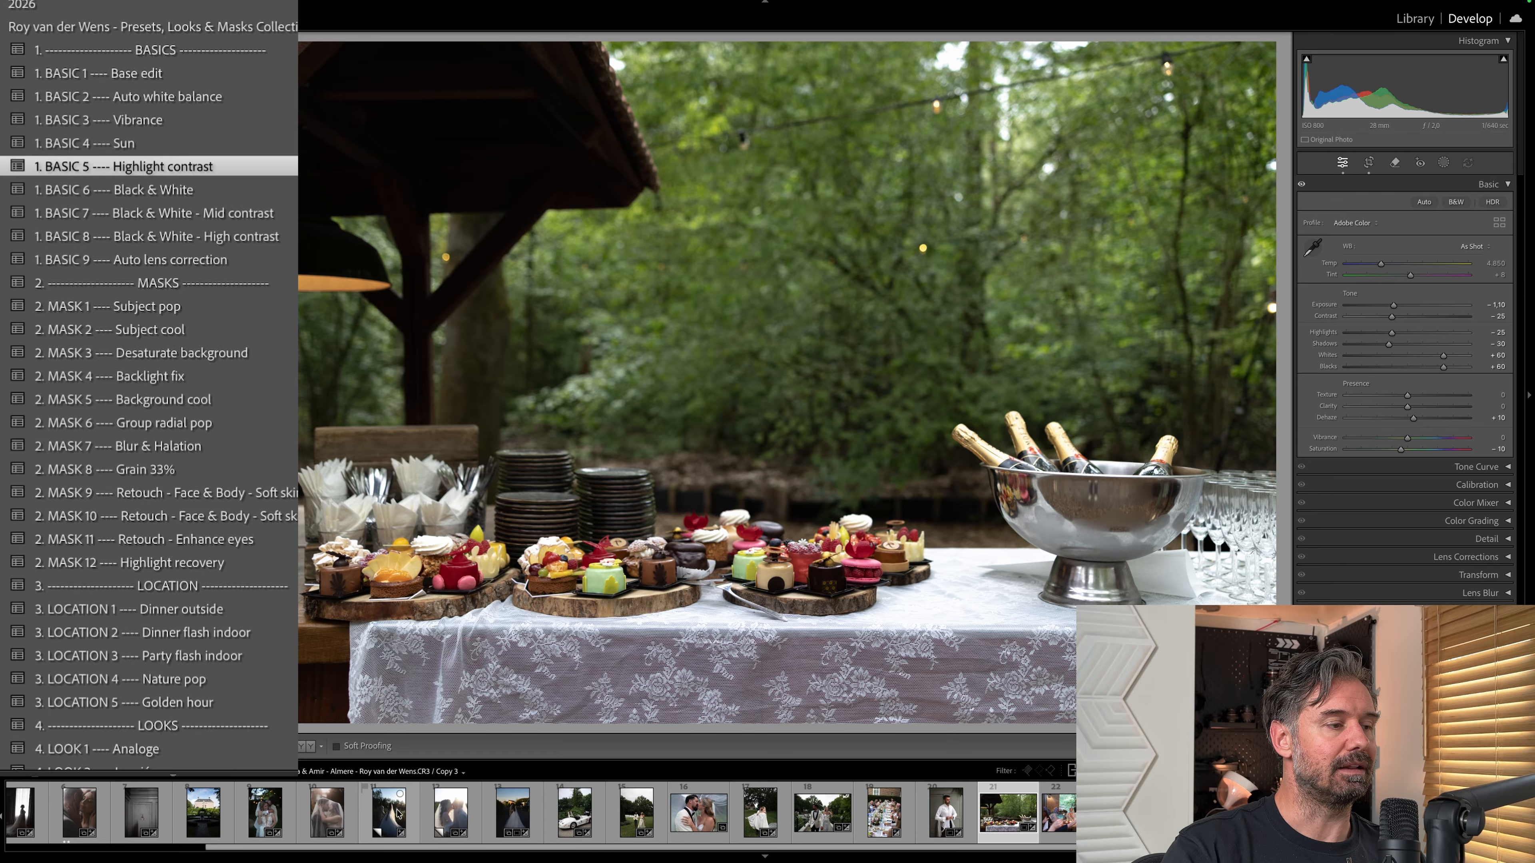
click(429, 814)
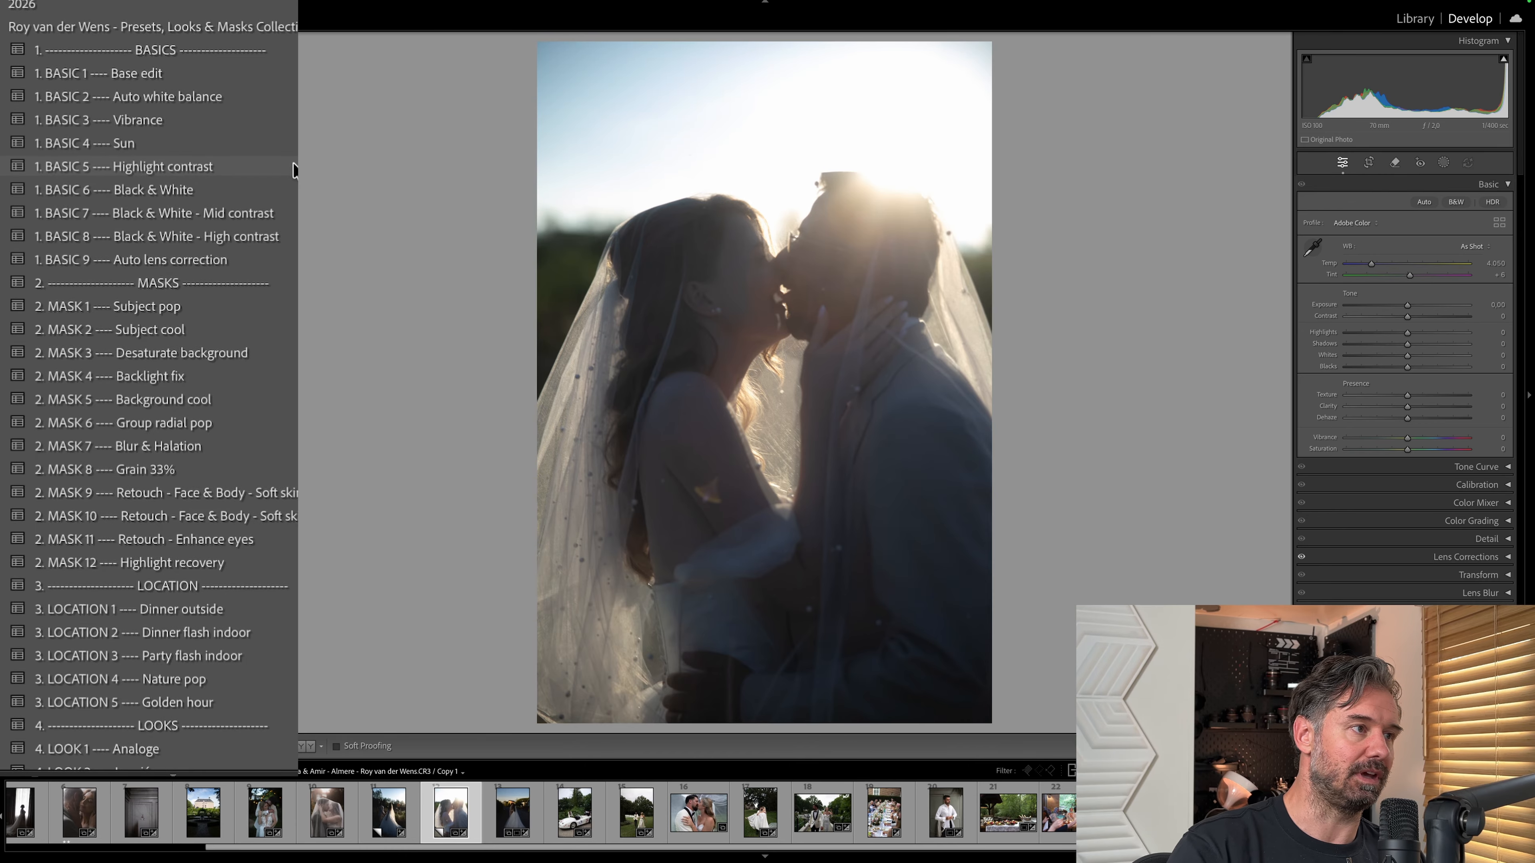
click(293, 168)
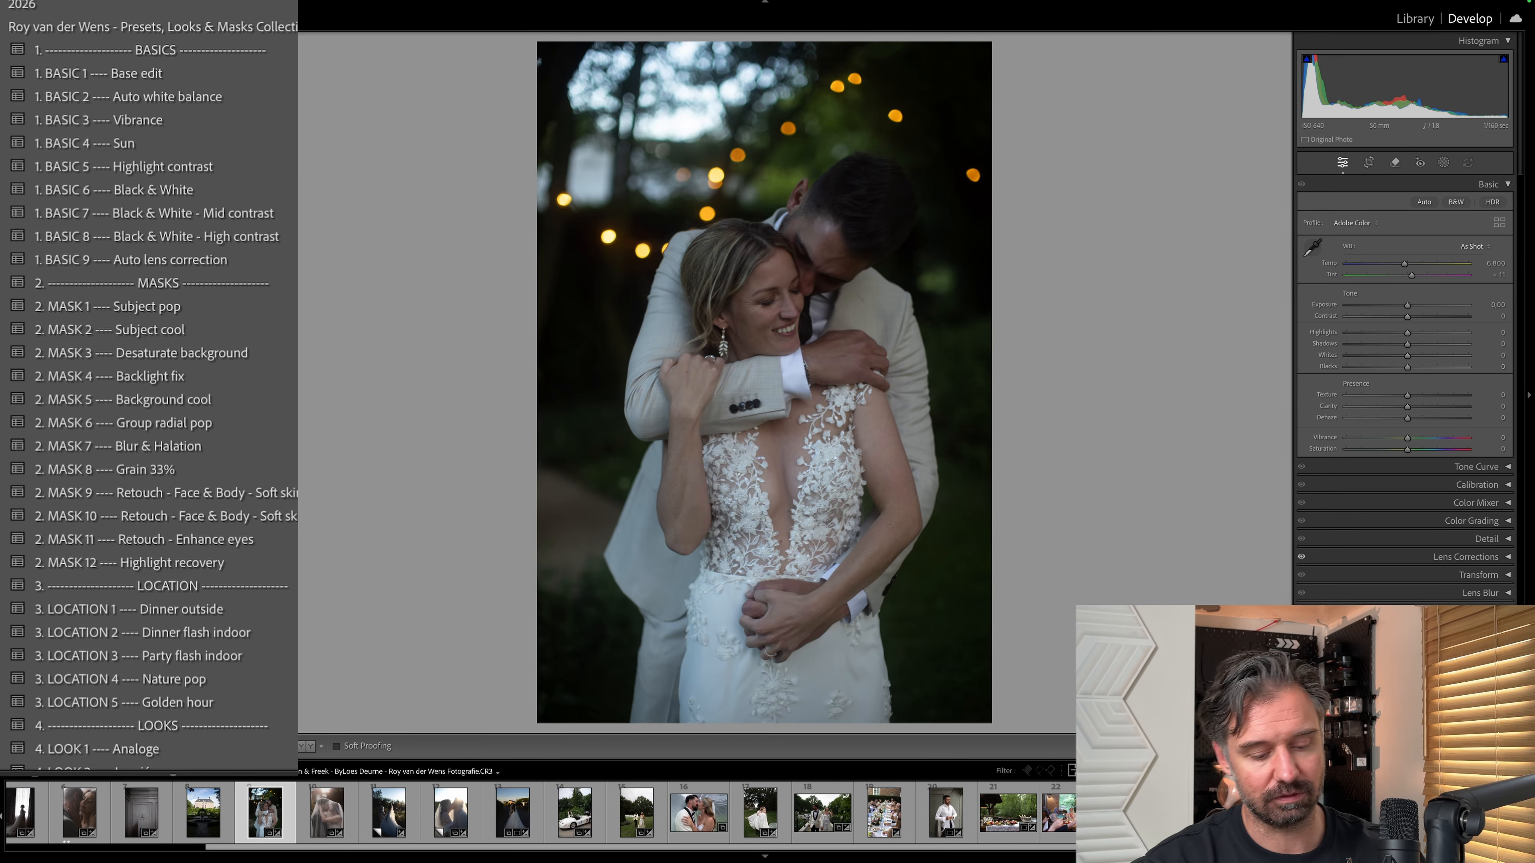
key(equal)
key(equal)
key(equal)
key(equal)
key(equal)
key(equal)
key(equal)
key(equal)
key(equal)
key(equal)
key(equal)
key(equal)
key(equal)
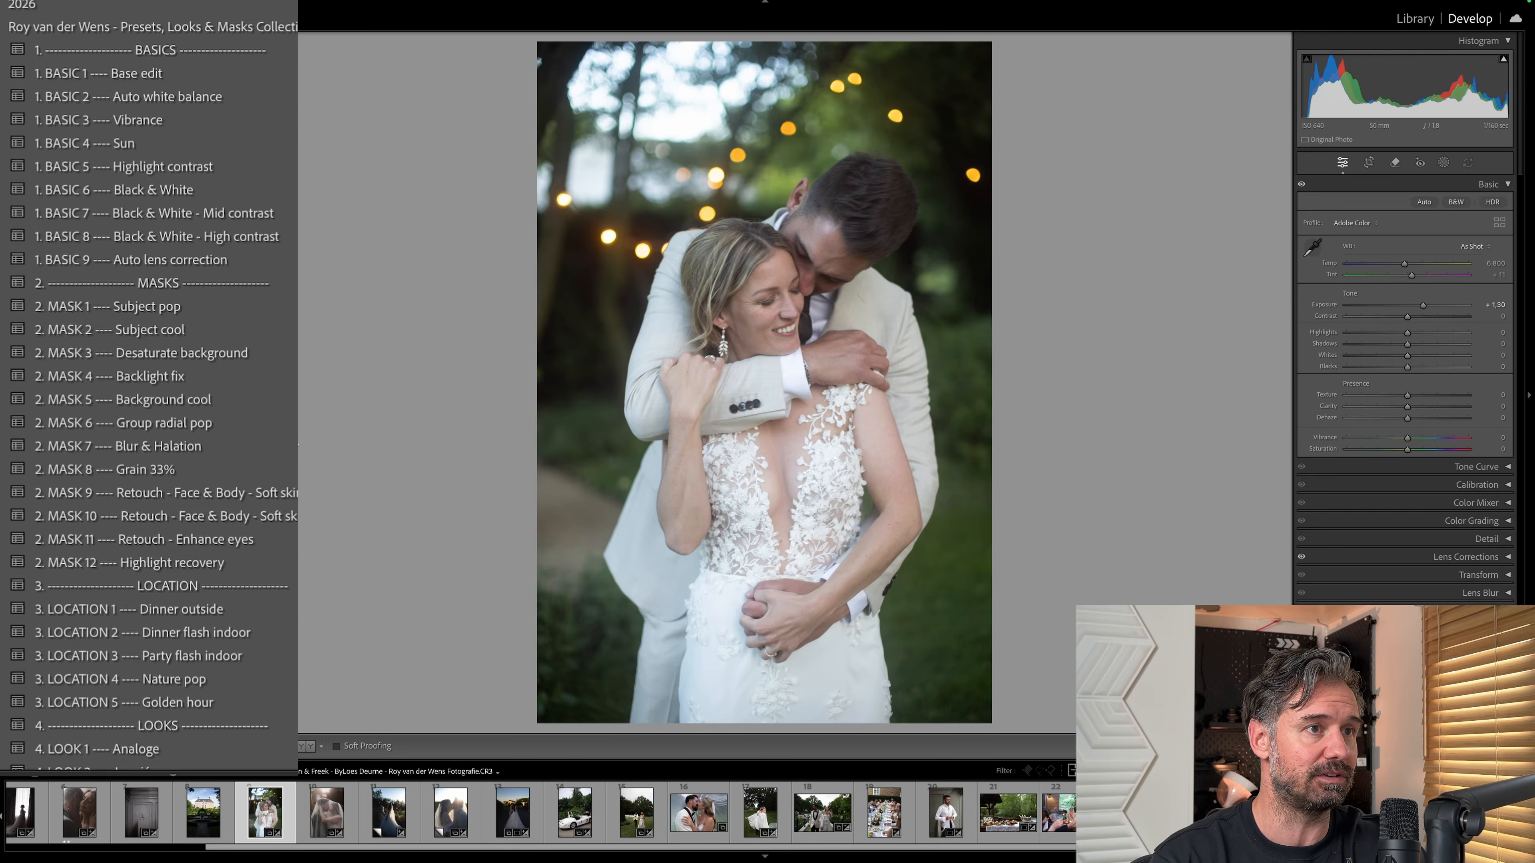
Apply the BASIC 5 Highlight contrast preset to the photo of the couple in front of string lights and raise its exposure.
click(242, 166)
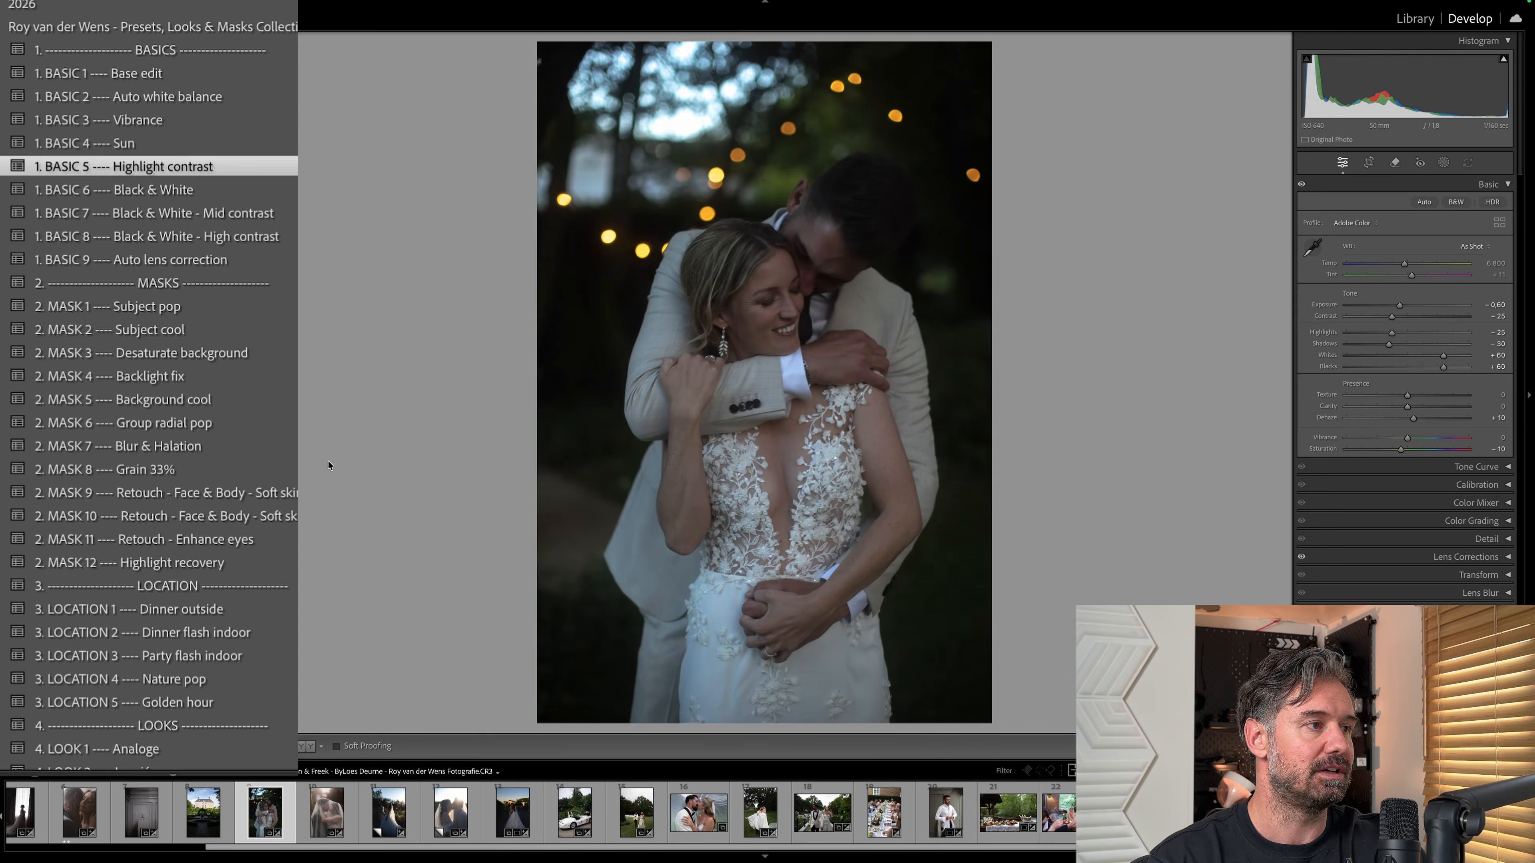
key(equal)
key(equal)
key(equal)
key(equal)
key(equal)
key(equal)
key(equal)
key(equal)
key(equal)
key(equal)
key(equal)
key(equal)
key(equal)
key(equal)
key(equal)
key(equal)
key(equal)
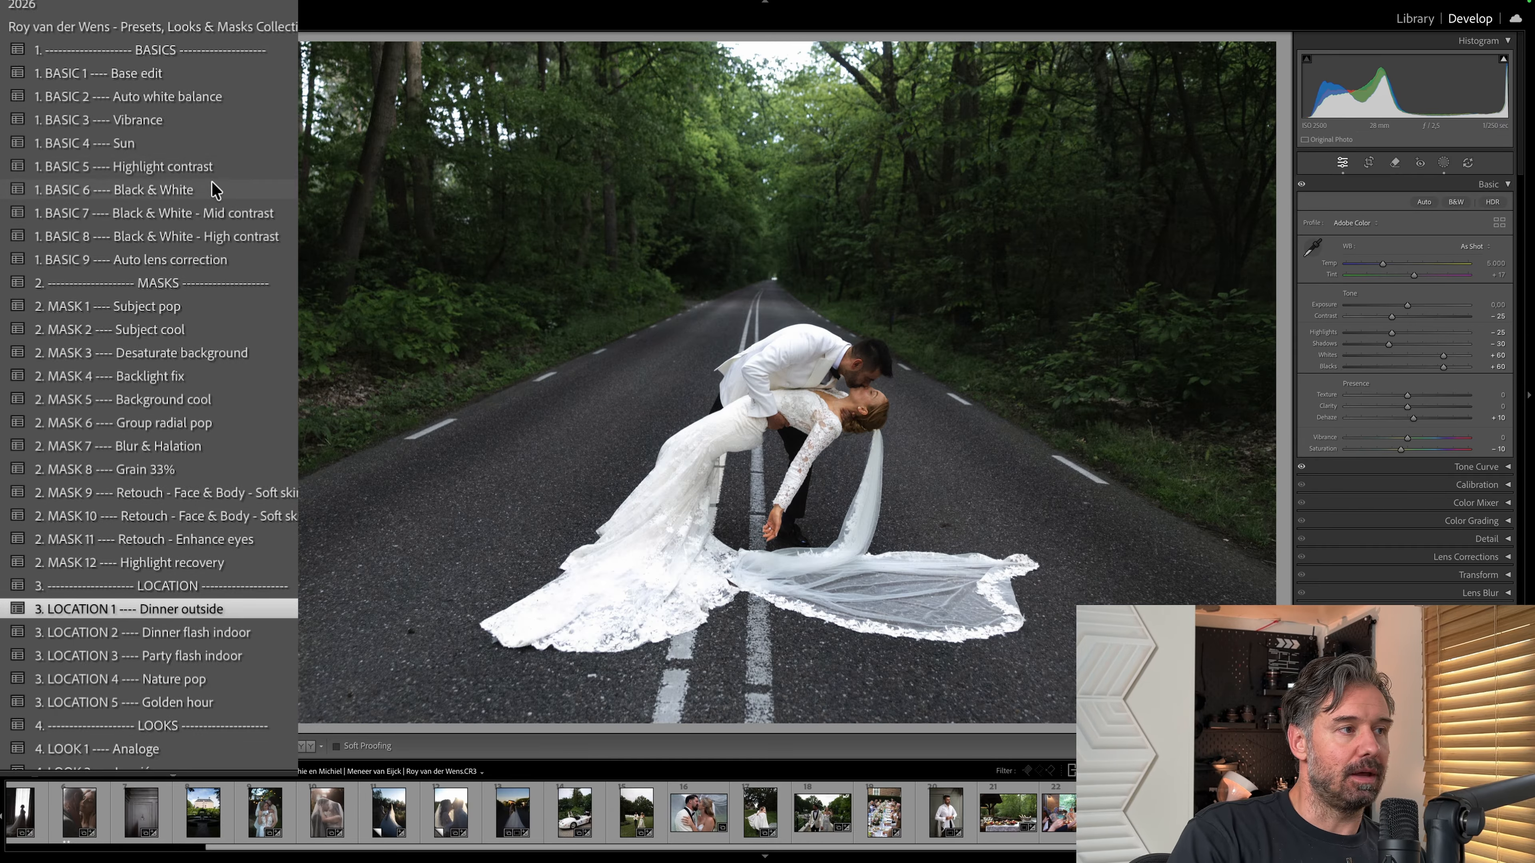
Apply the BASIC 6 Black & White preset to the forest road photo and show its masks.
click(215, 191)
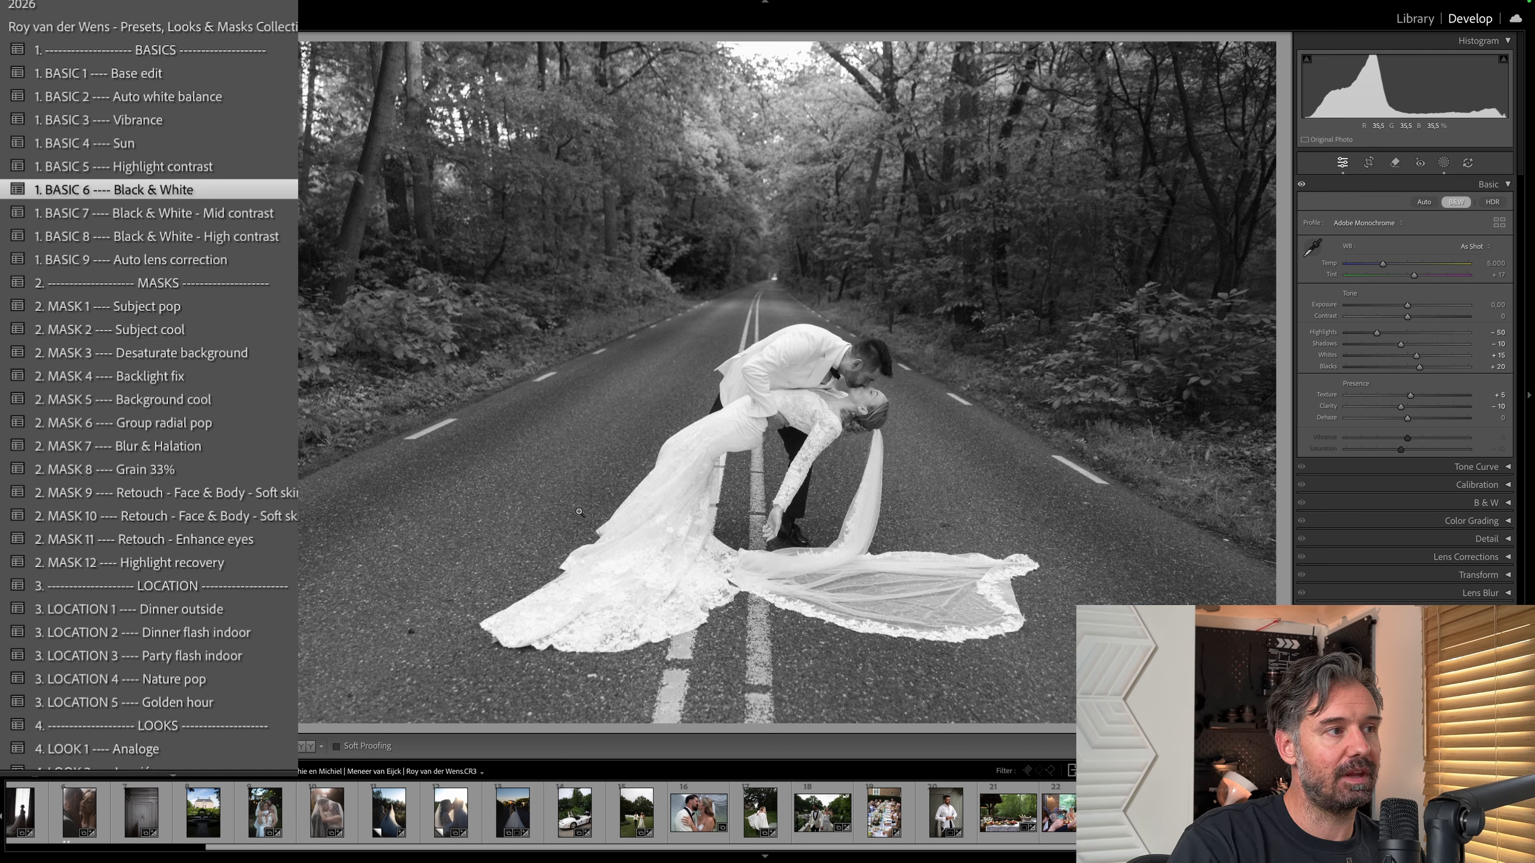
click(1443, 163)
mouse_move(1192, 143)
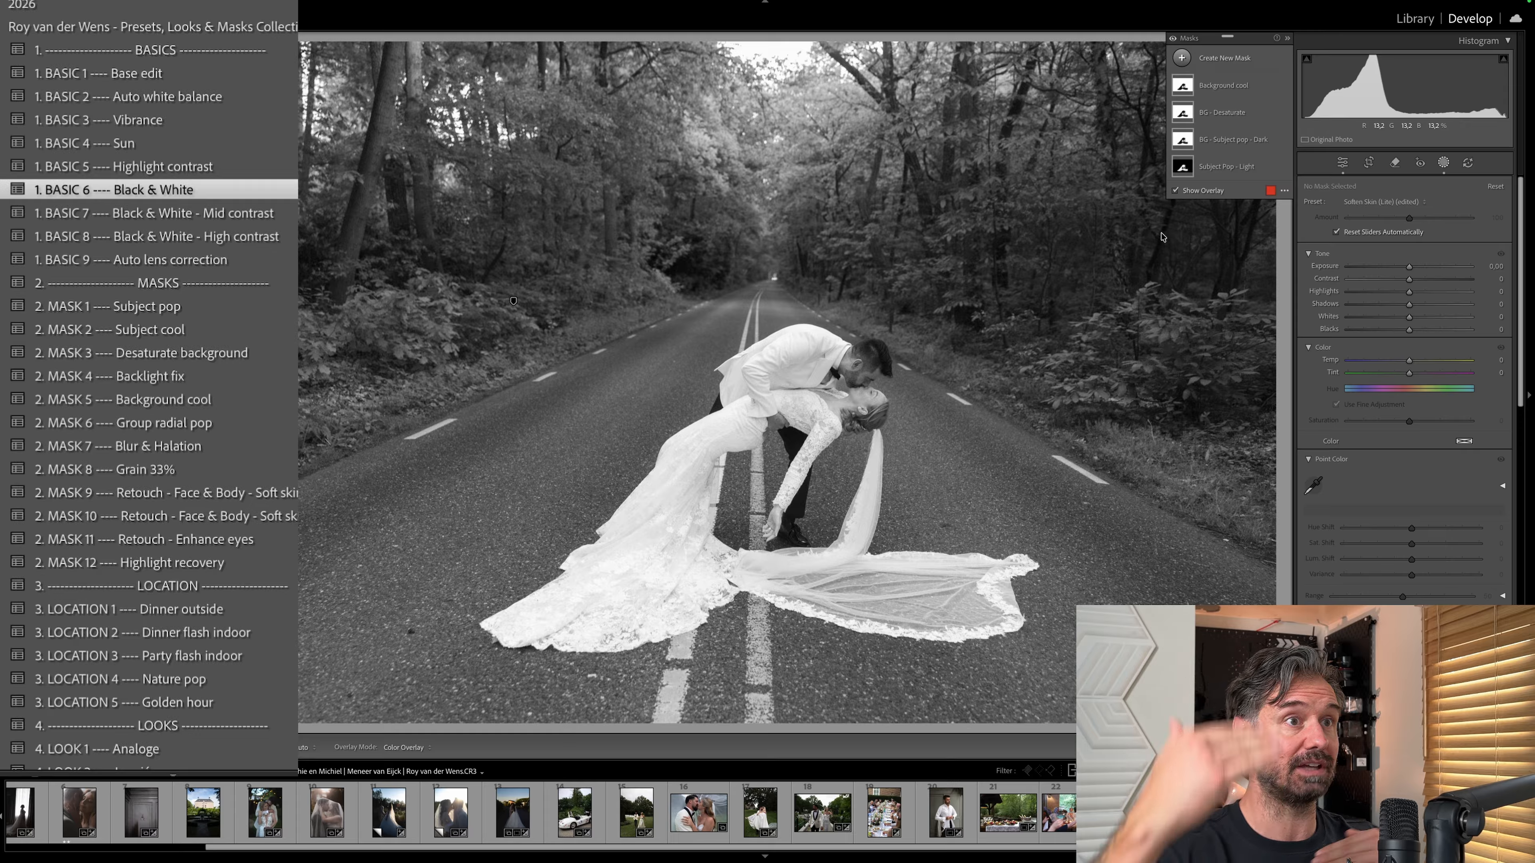
Delete the Background cool and BG - Desaturate masks from the forest road photo.
click(1217, 85)
key(Delete)
click(1216, 85)
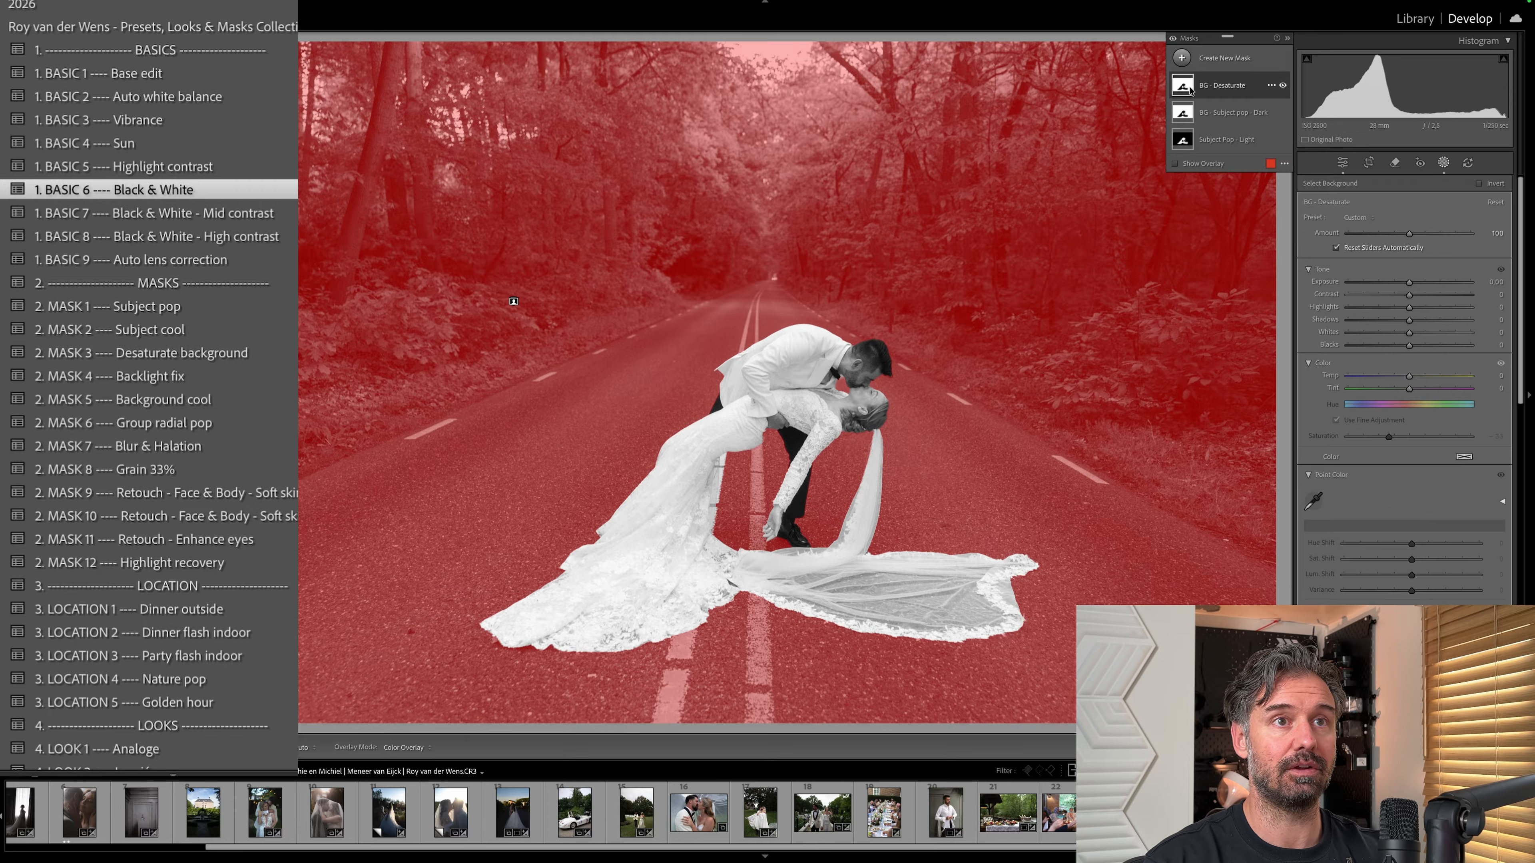
key(Delete)
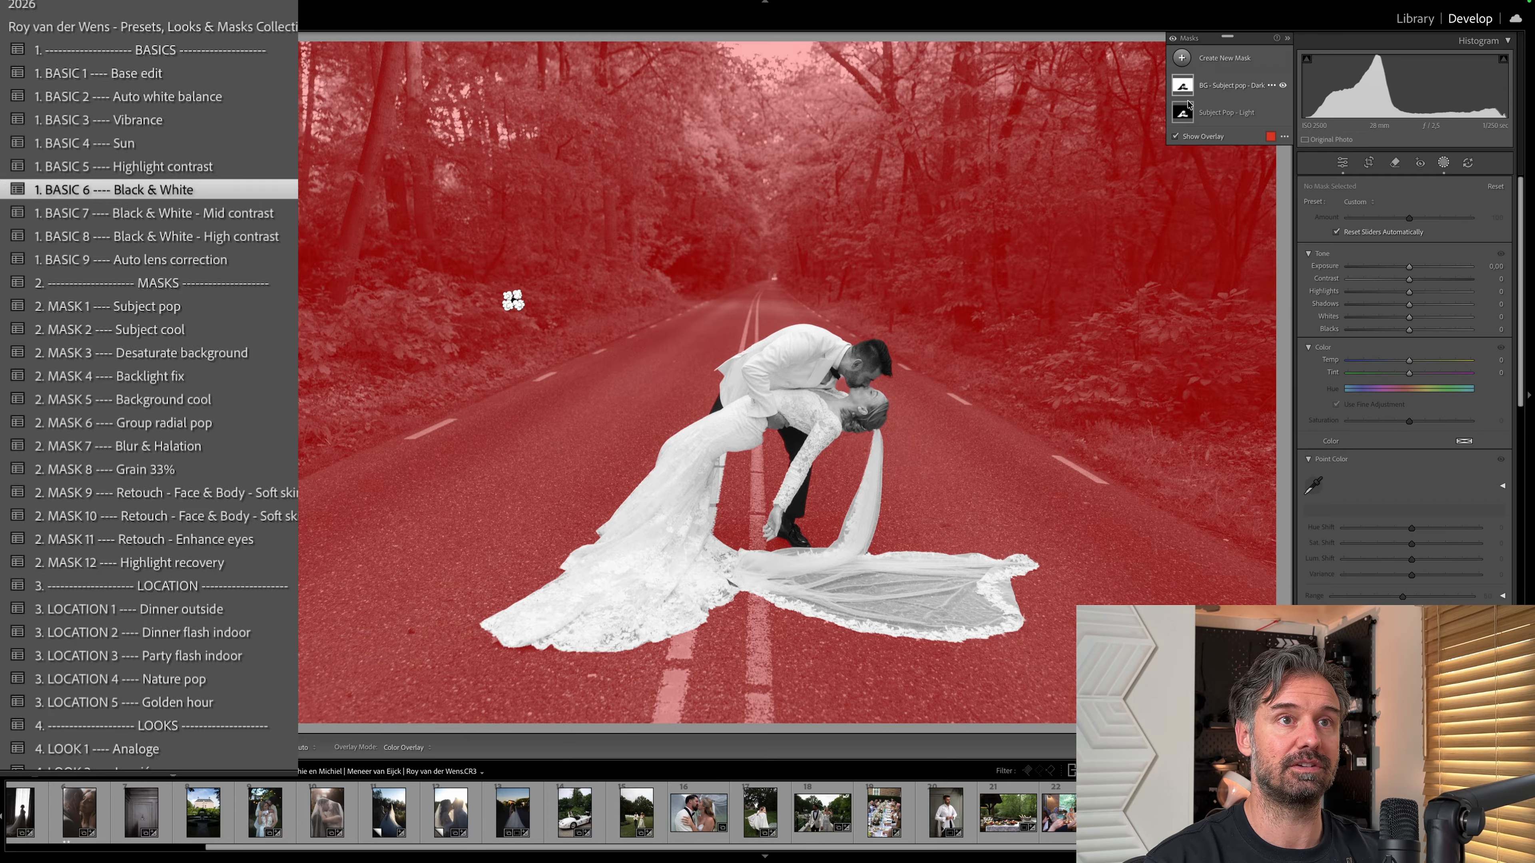
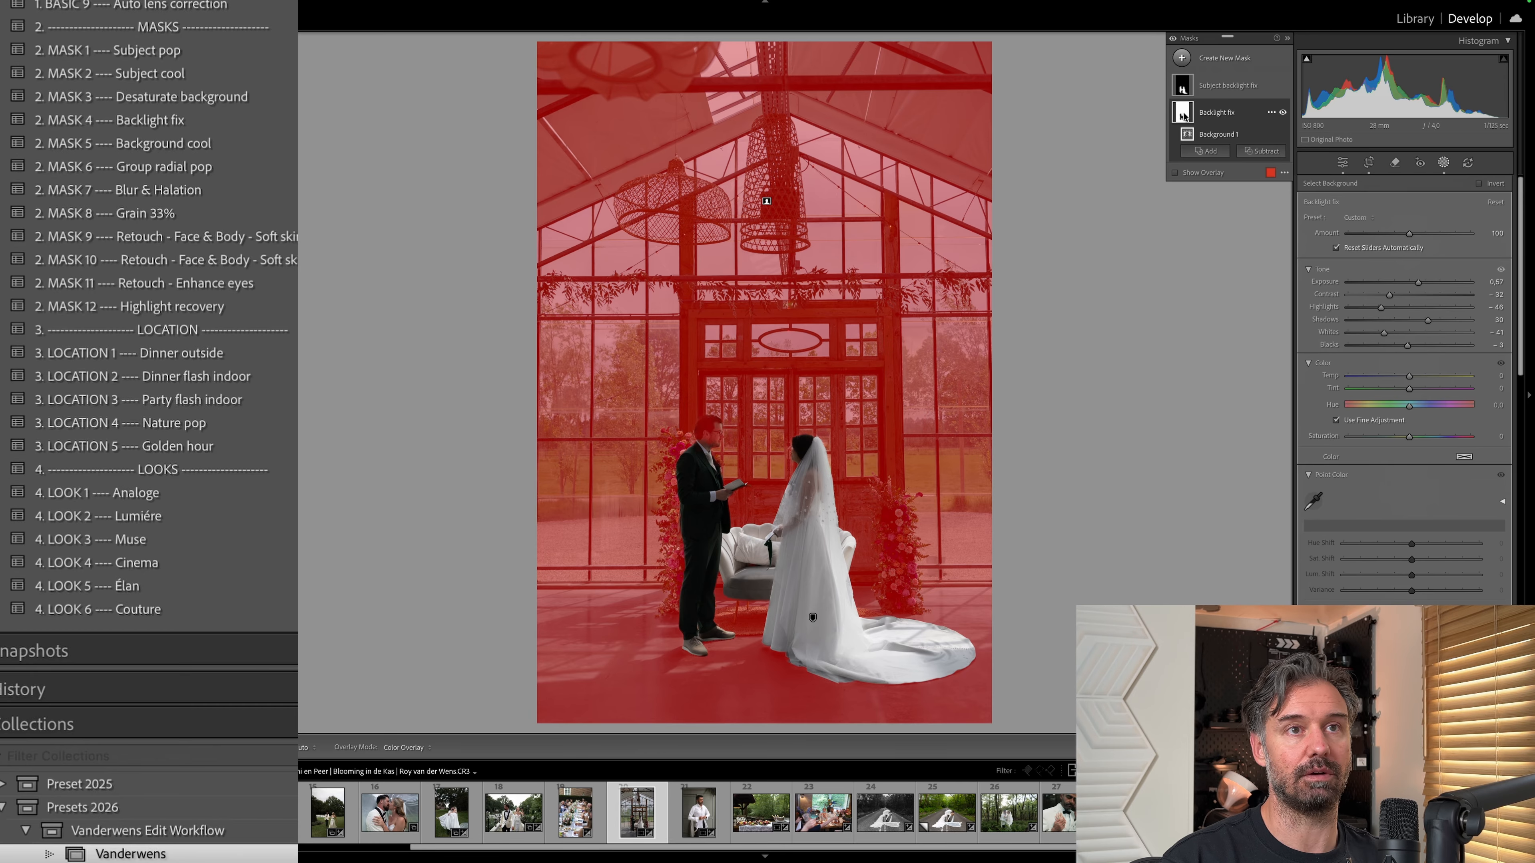
Subtract a brush from the Backlight fix mask in the greenhouse ceremony photo and paint over the groom's face.
click(1185, 112)
click(1226, 114)
click(1225, 114)
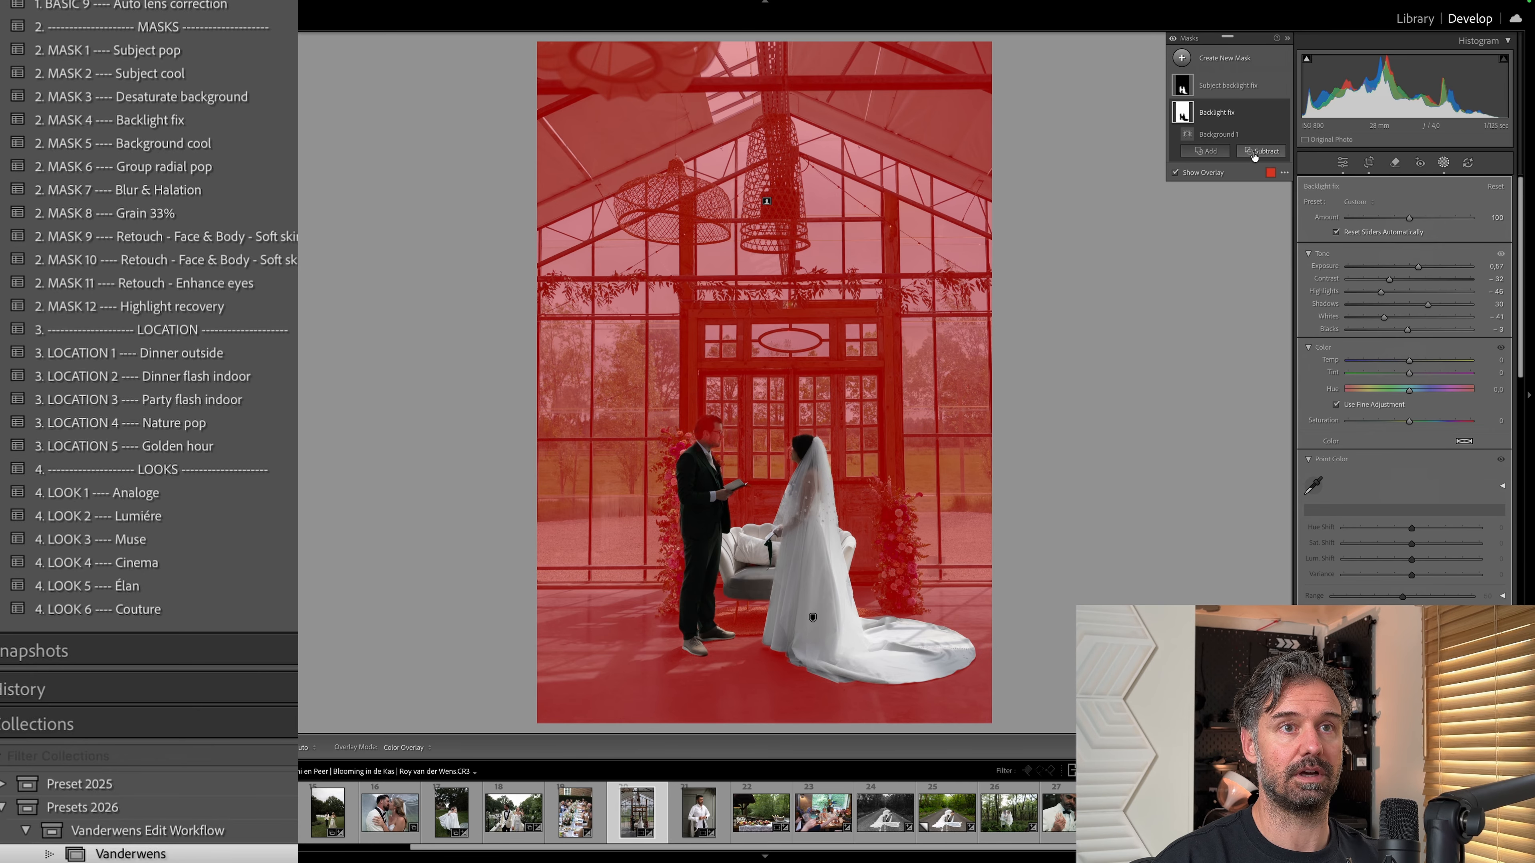
click(1261, 150)
click(1268, 280)
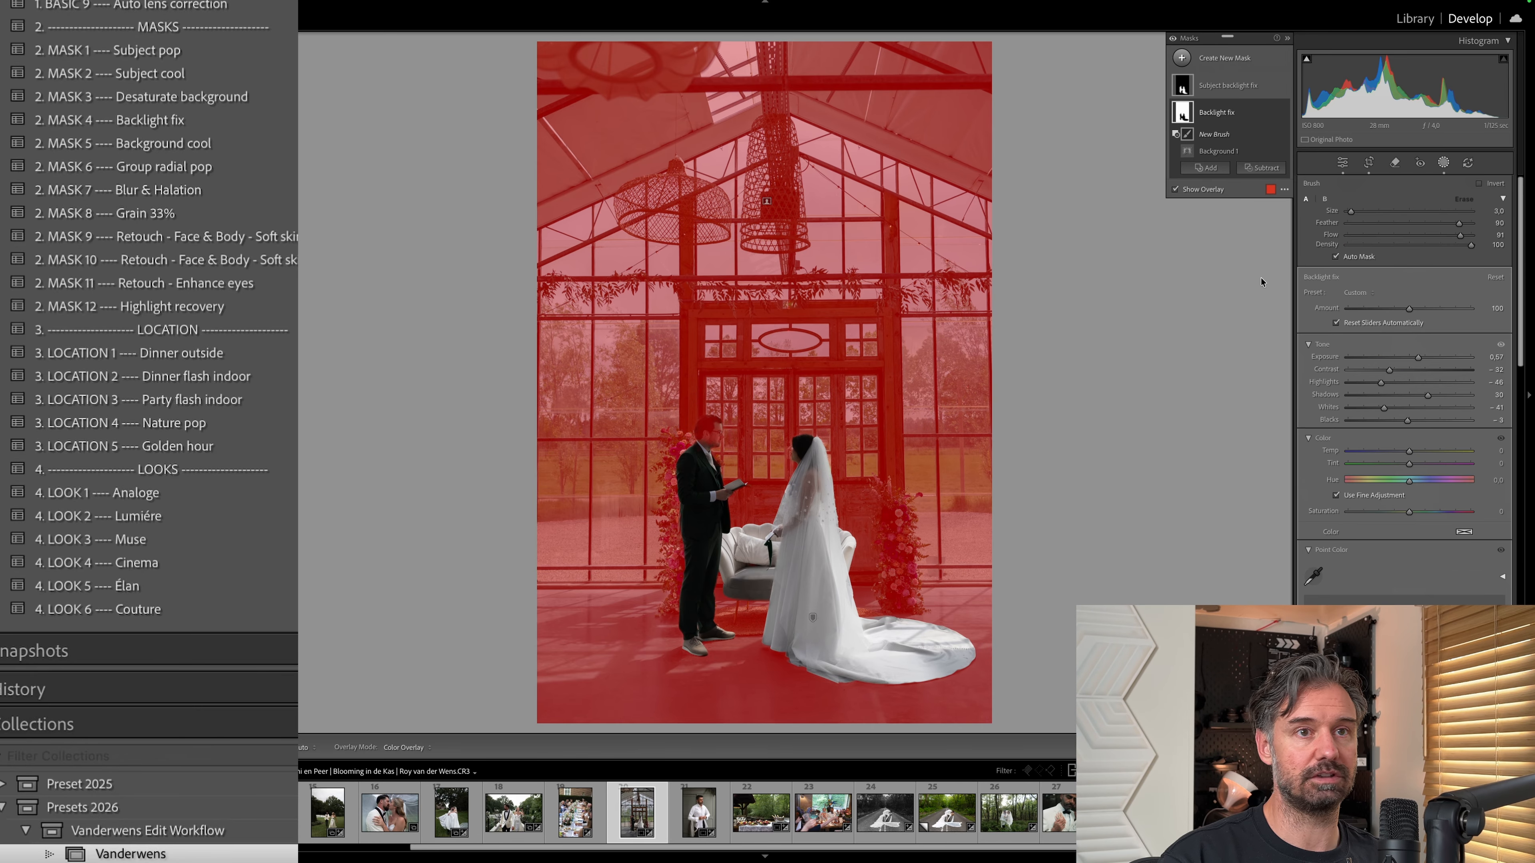
mouse_move(712, 446)
mouse_down()
mouse_move(720, 424)
mouse_move(702, 425)
mouse_move(719, 427)
mouse_move(703, 433)
mouse_move(708, 471)
mouse_up()
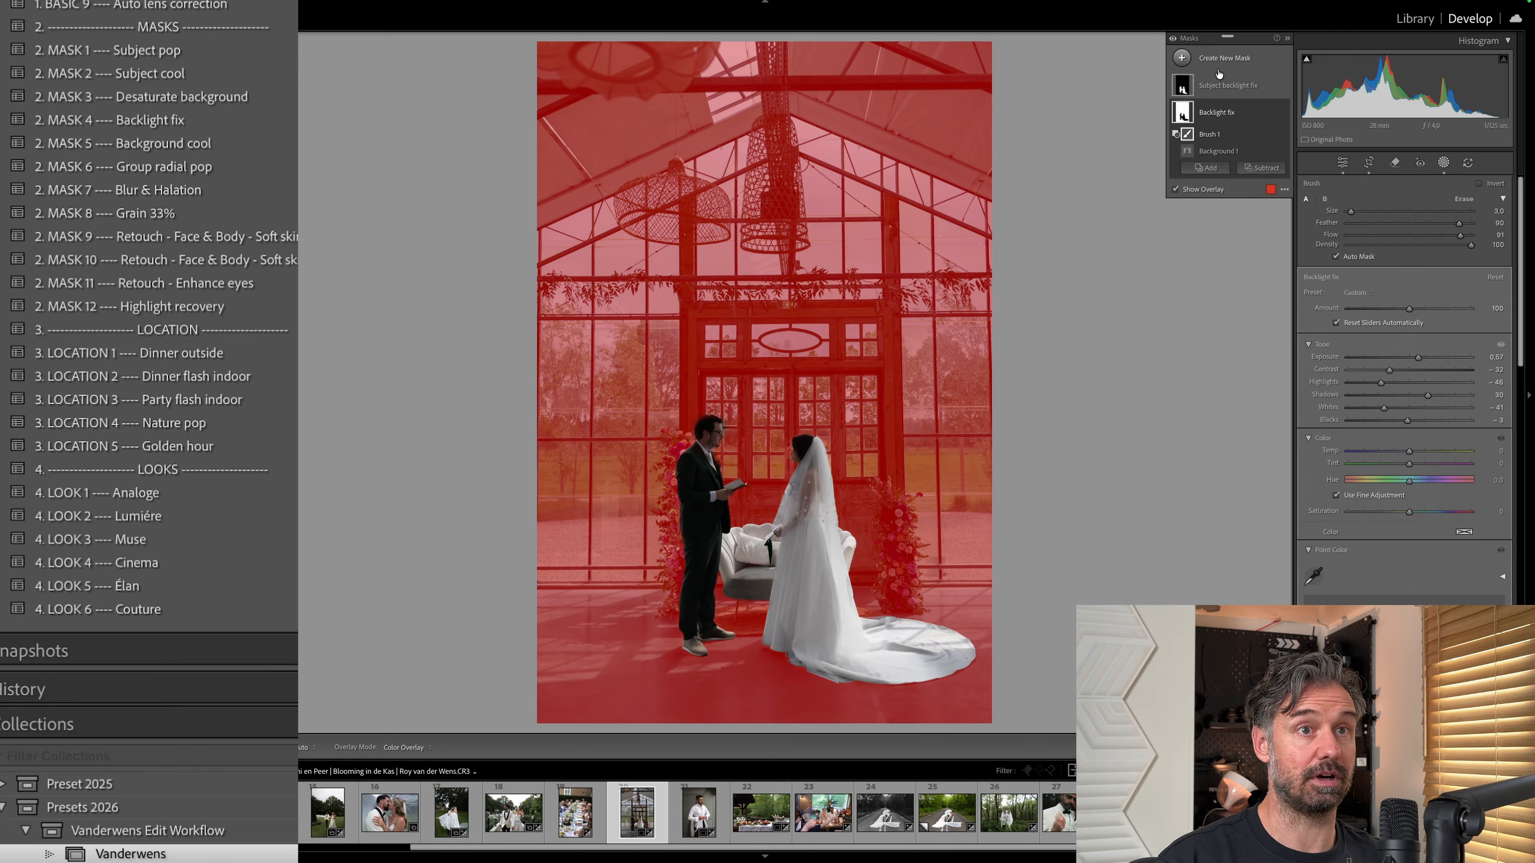
click(1262, 168)
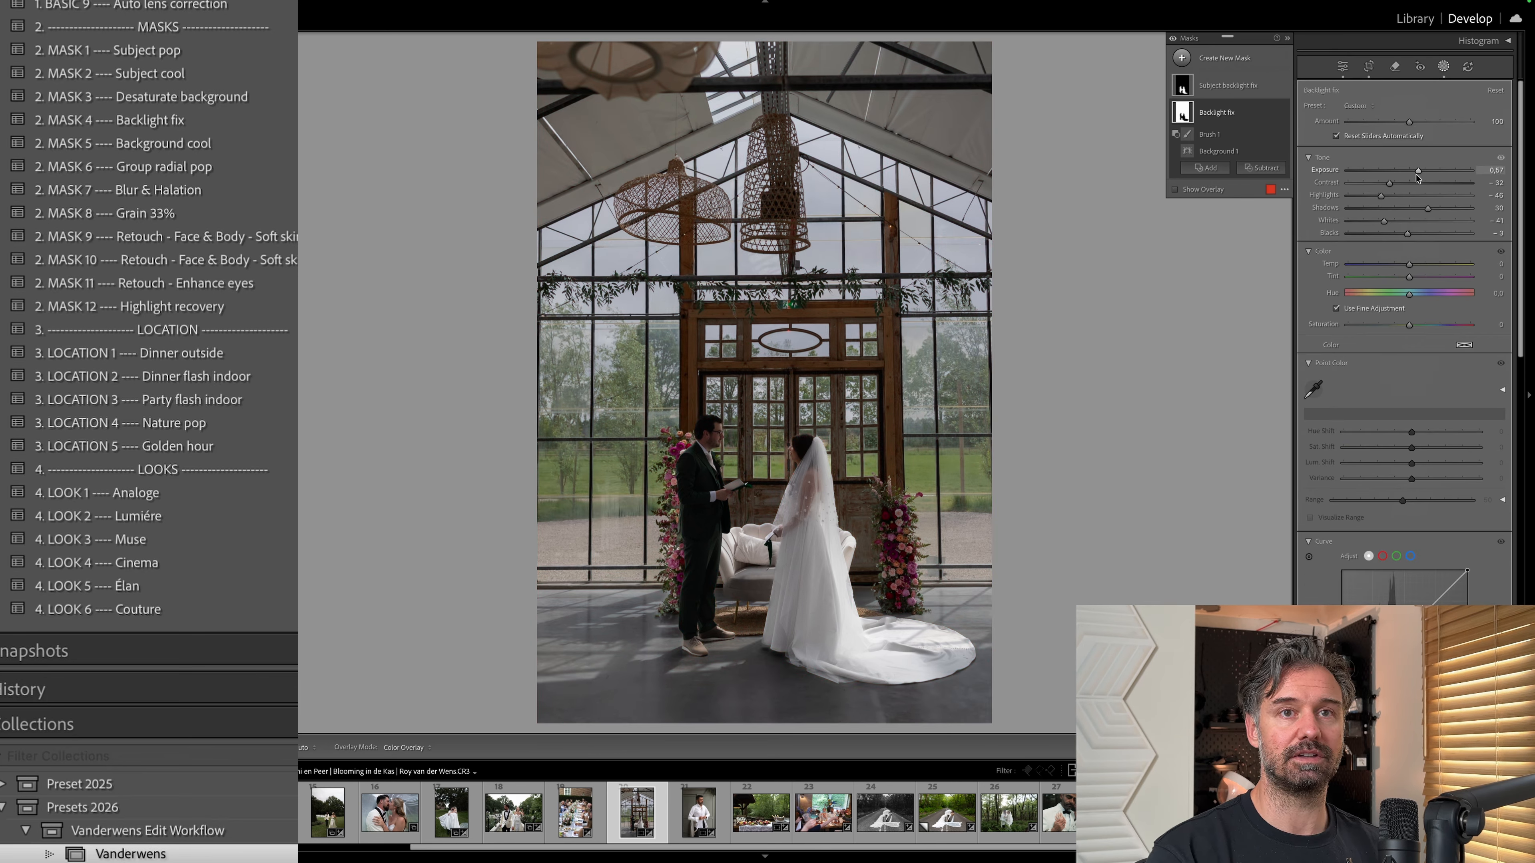
Set the Backlight fix mask's exposure to 0.84 and select the Subject backlight fix mask.
mouse_move(1418, 173)
mouse_down()
mouse_move(1439, 173)
mouse_move(1423, 174)
mouse_up()
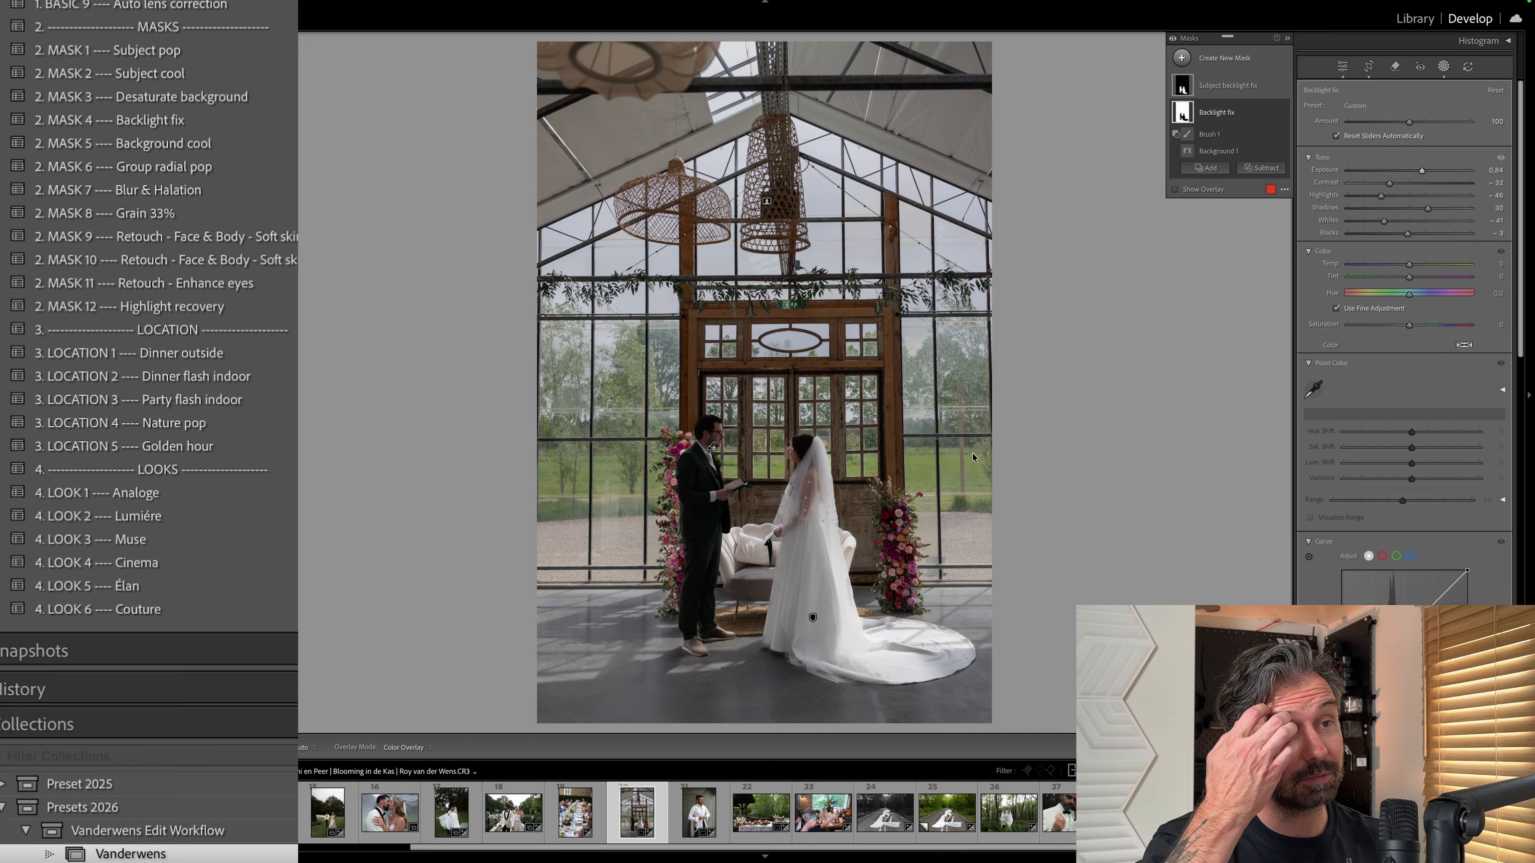
drag(1422, 171, 1424, 224)
click(1217, 91)
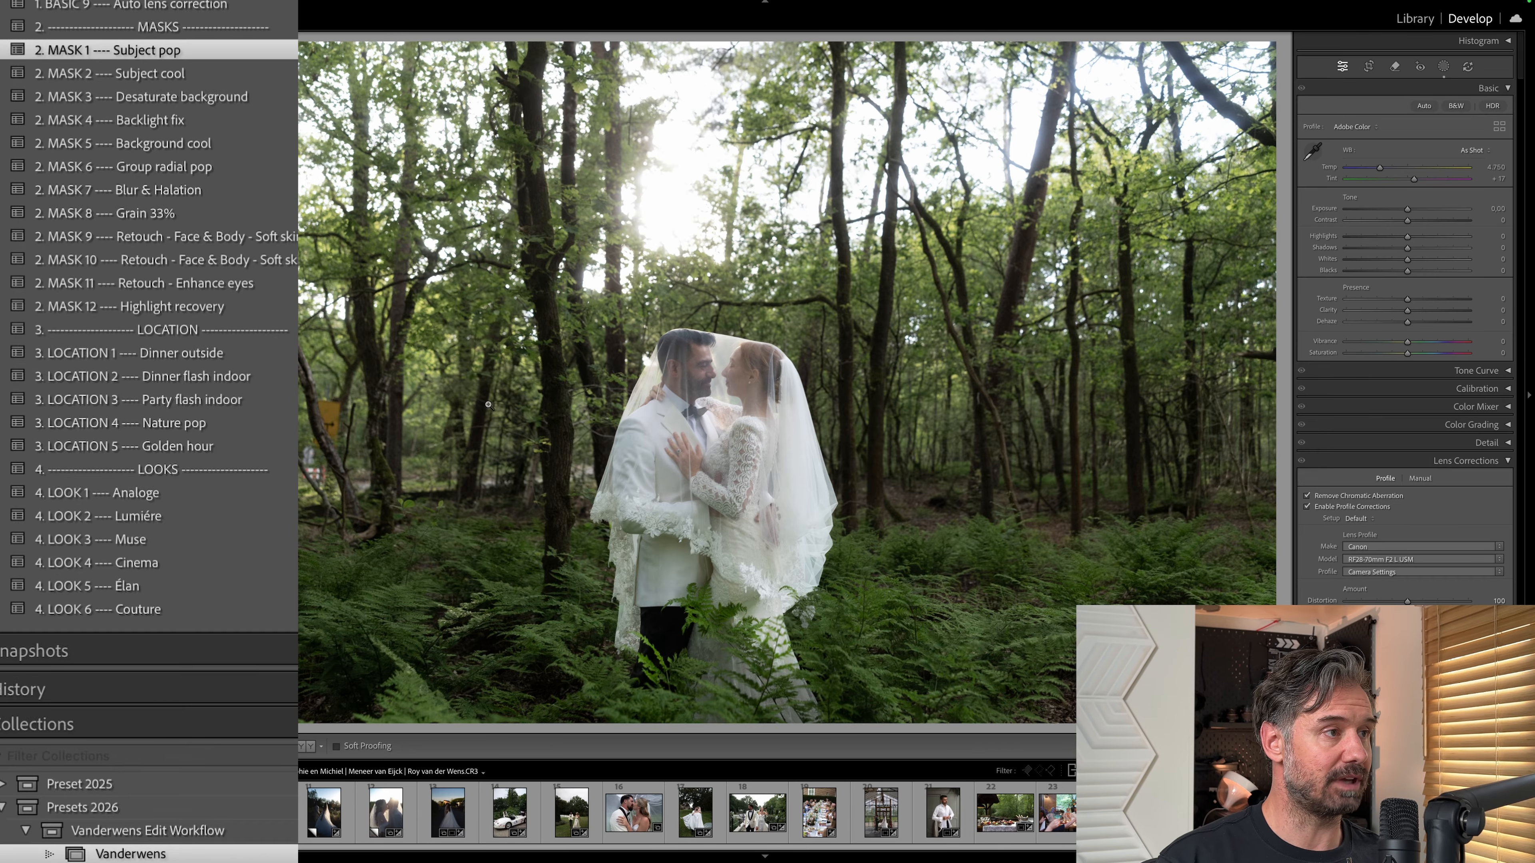
Undo the last change on the forest photo of the veiled couple and apply the MASK 5 Background cool preset.
key(super+z)
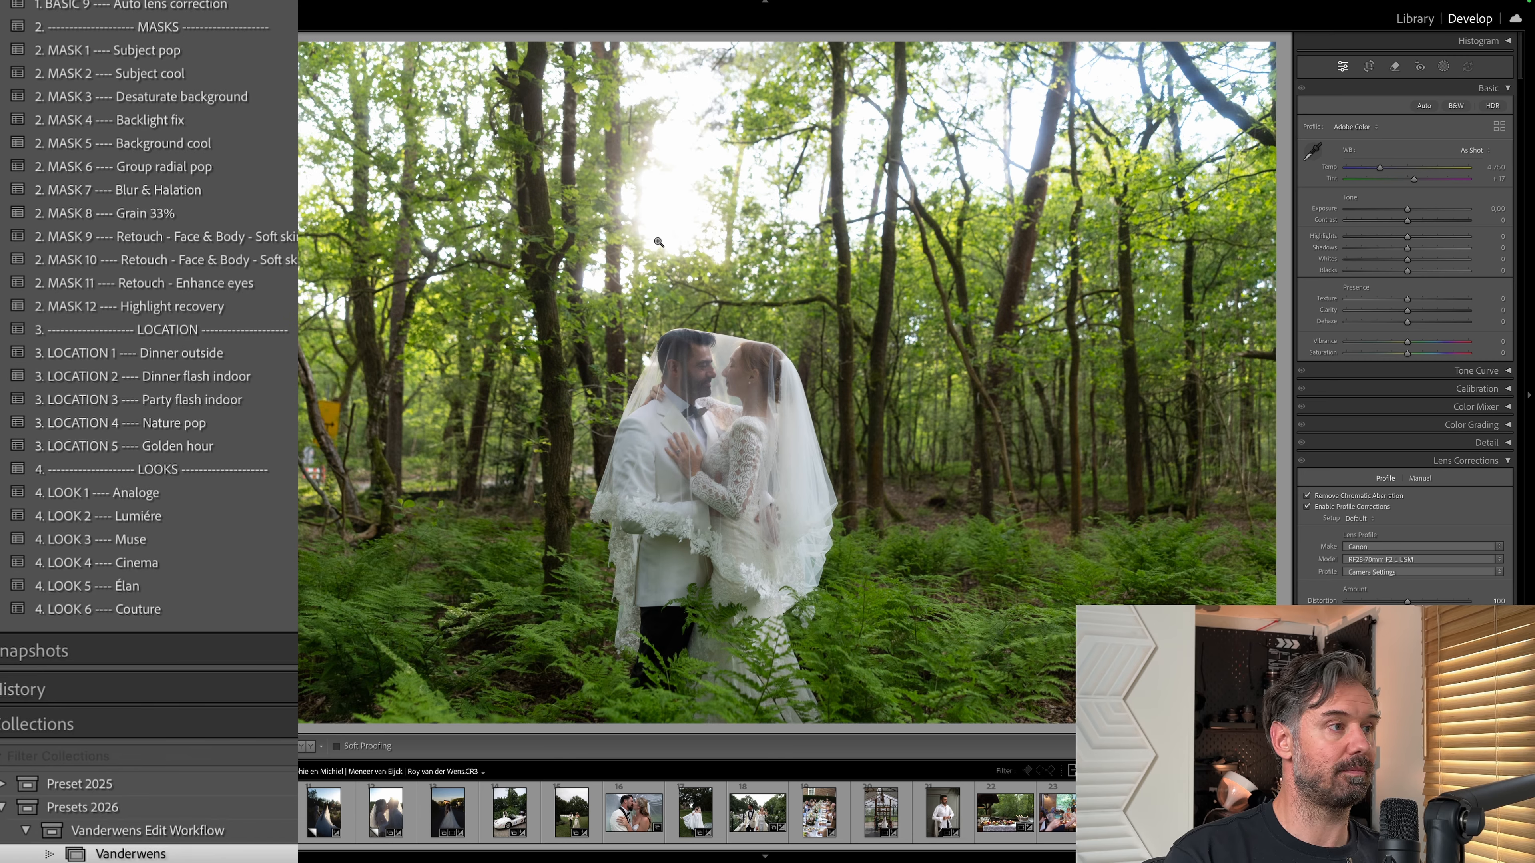
click(246, 145)
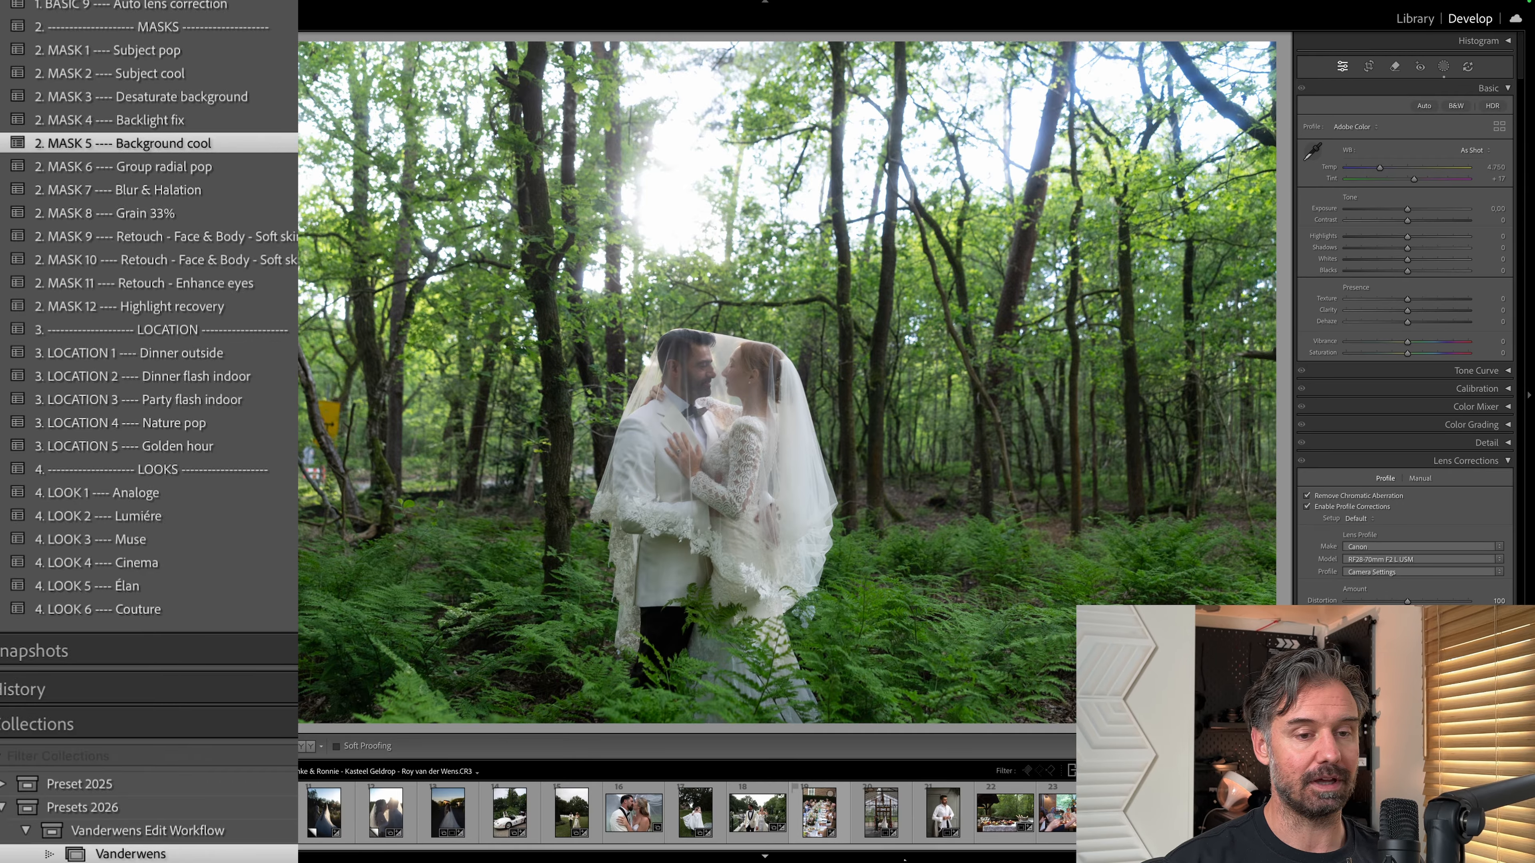
Open the party photo of the two women with drinks and apply the MASK 6 Group radial pop preset.
scroll(931, 813, down, 5)
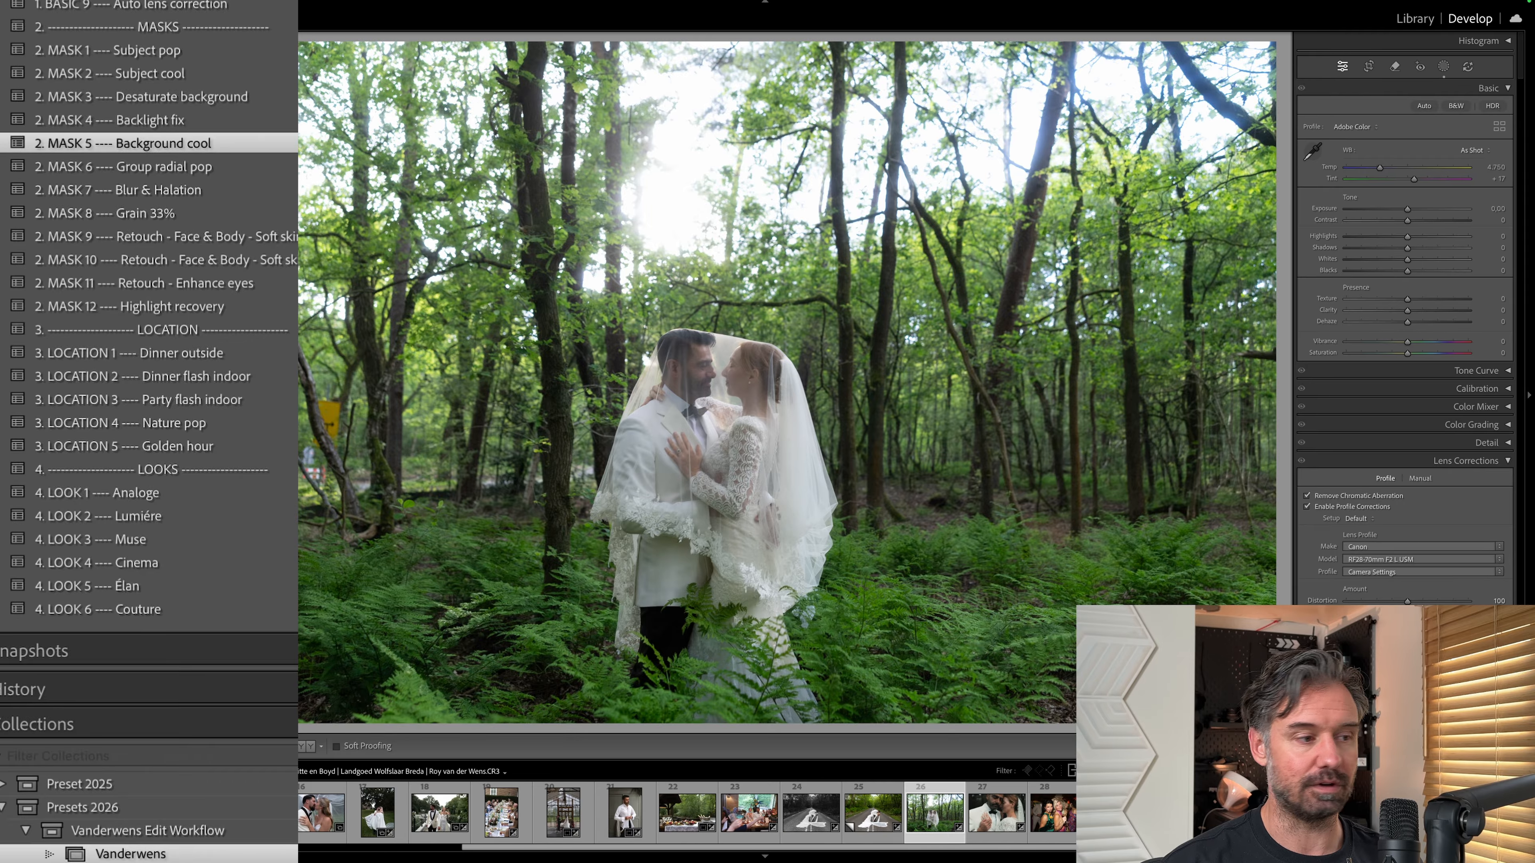
scroll(687, 813, up, 10)
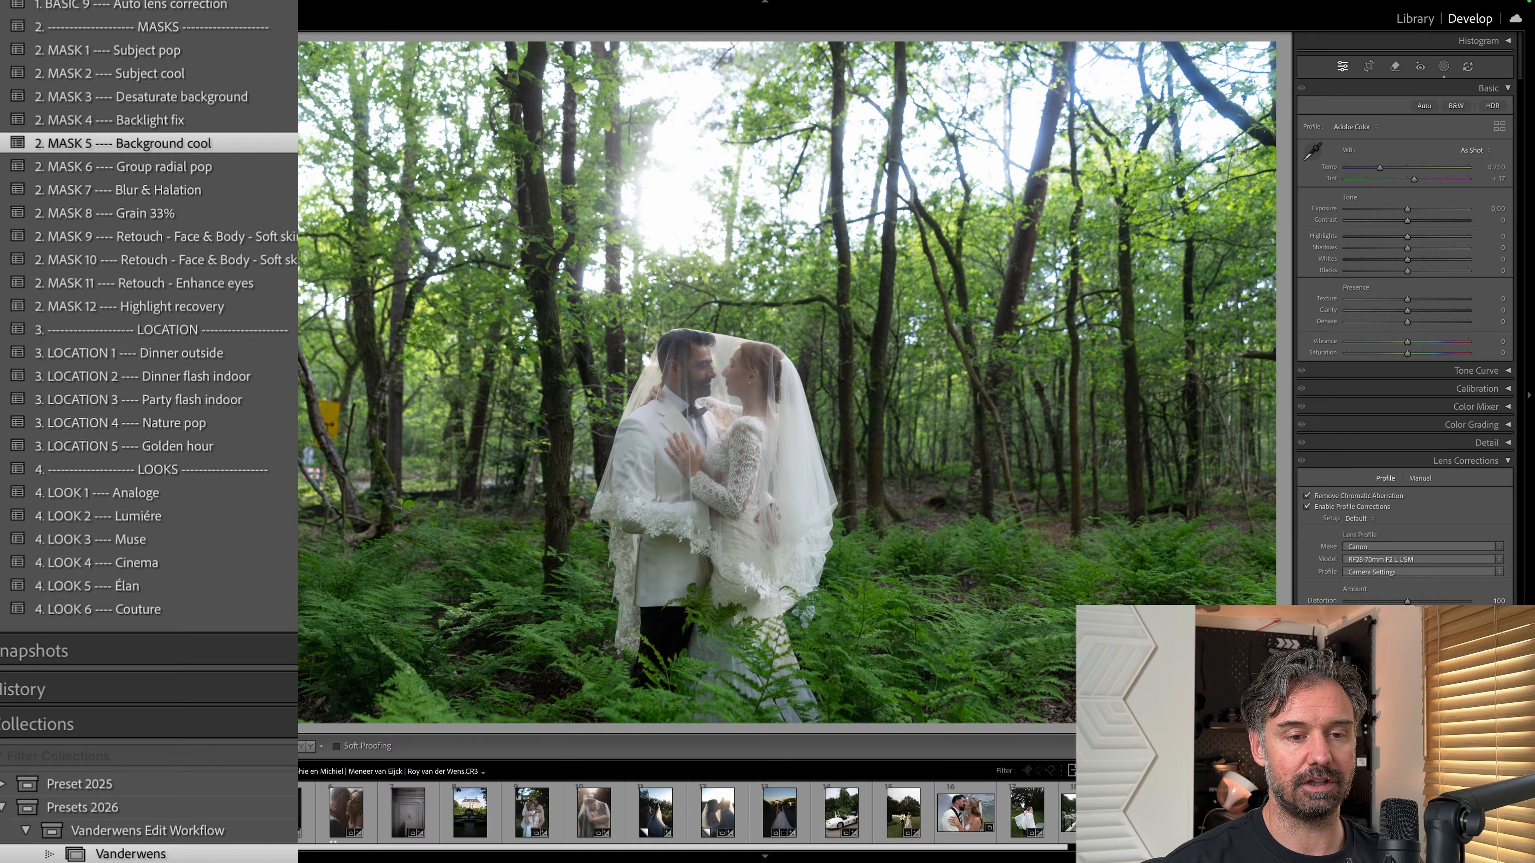
scroll(688, 813, down, 10)
click(1057, 811)
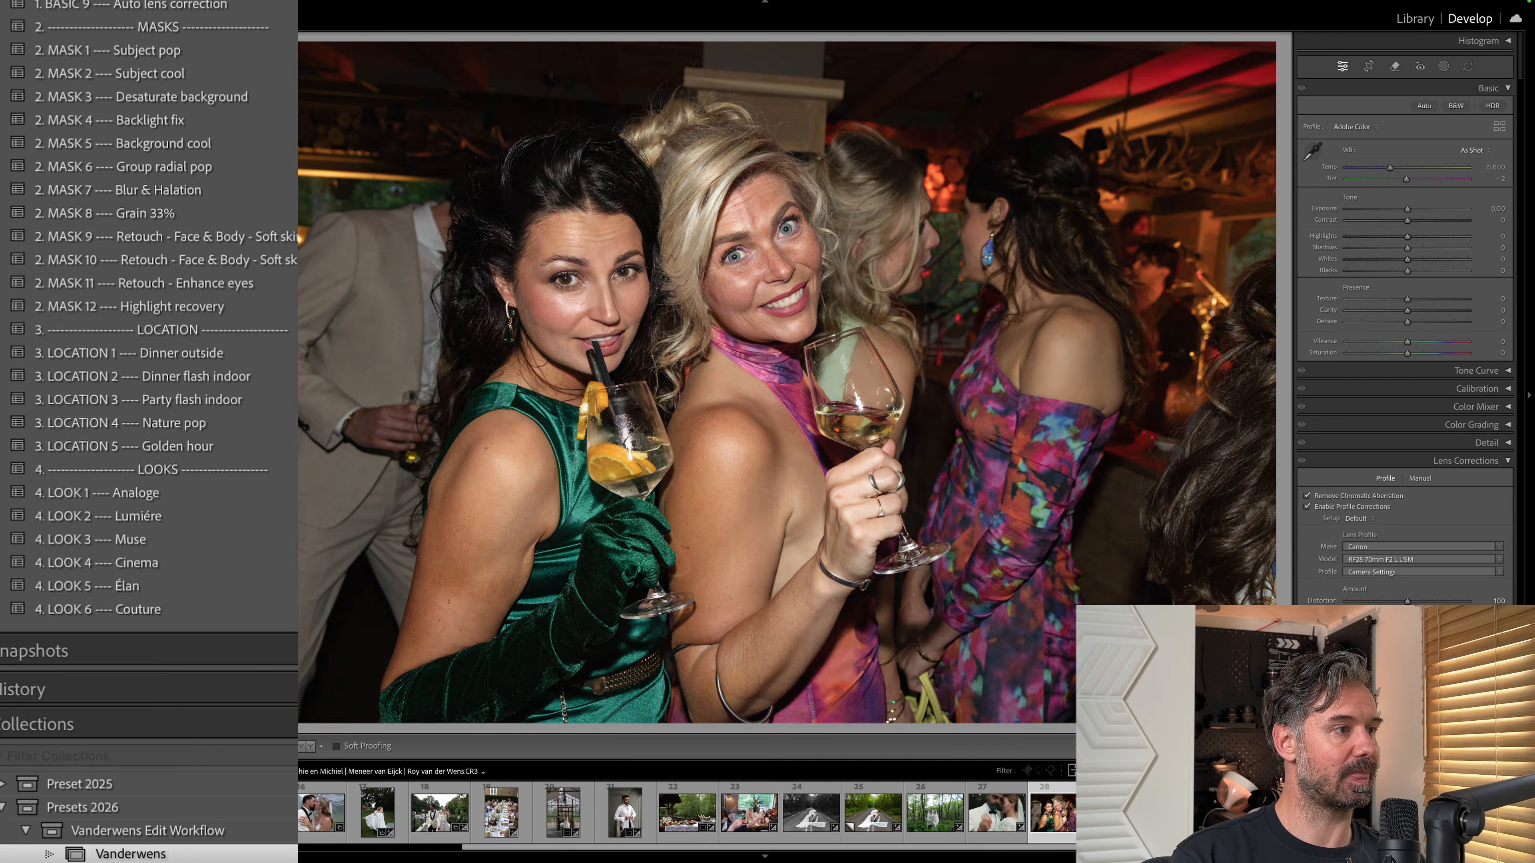
click(213, 167)
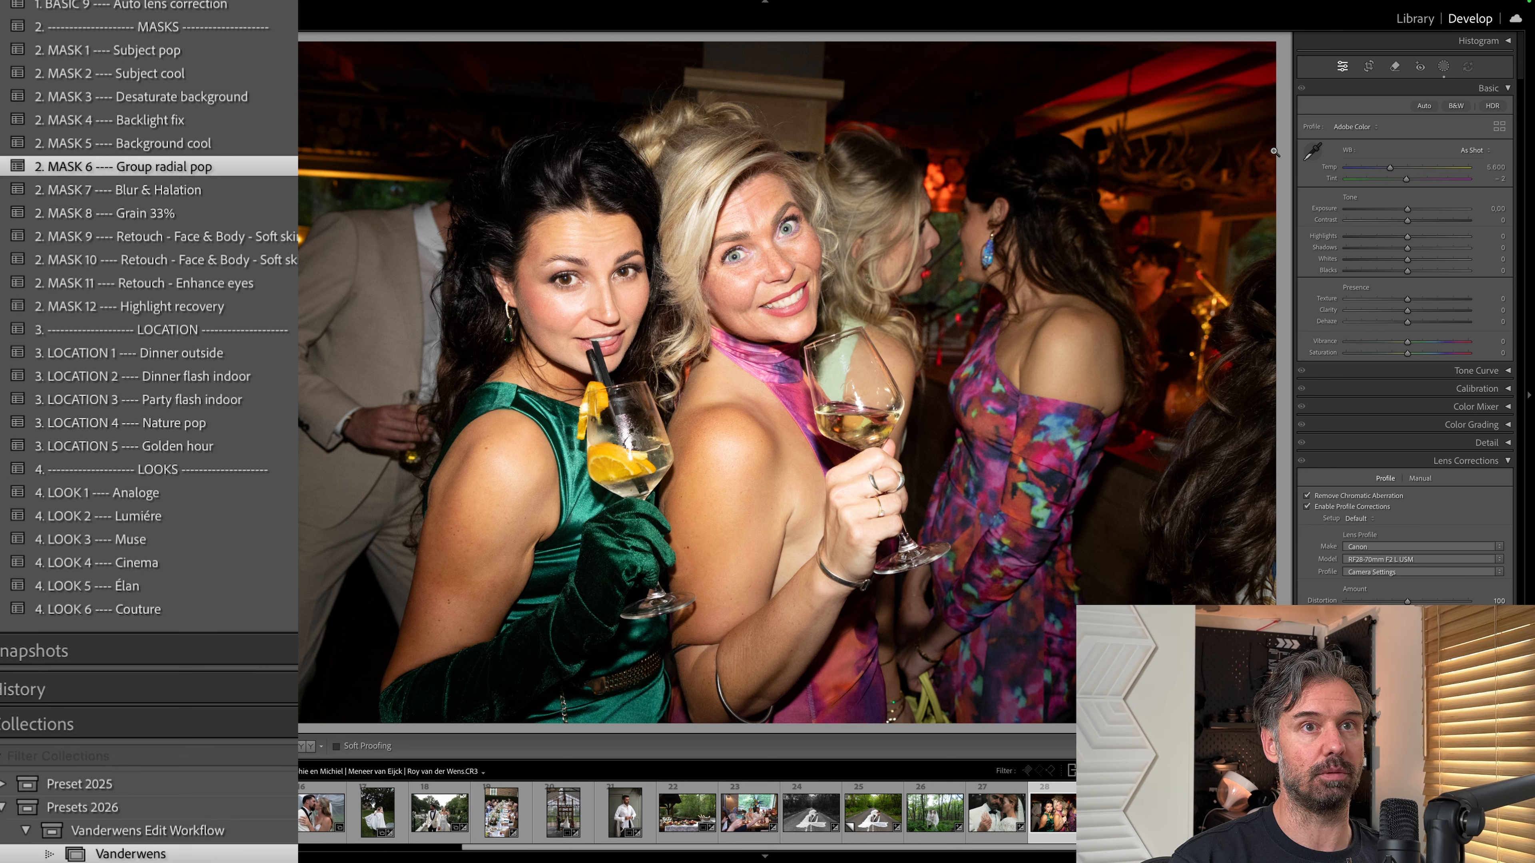
Show the party photo's masks and switch the Outside radial darker and Inside radial lighter masks' visibility to compare their effects.
click(1444, 66)
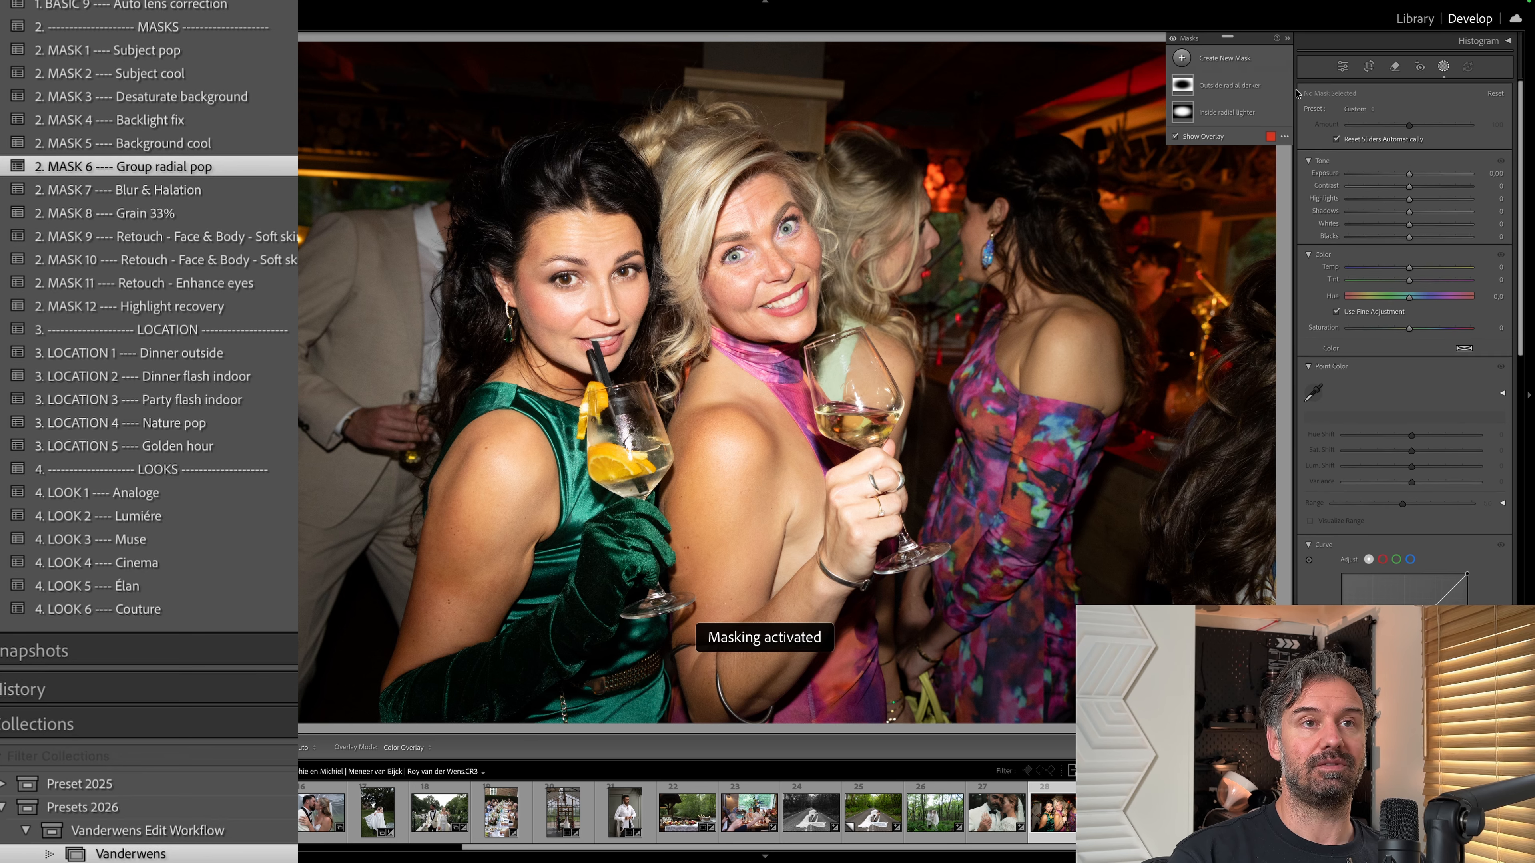
click(1283, 85)
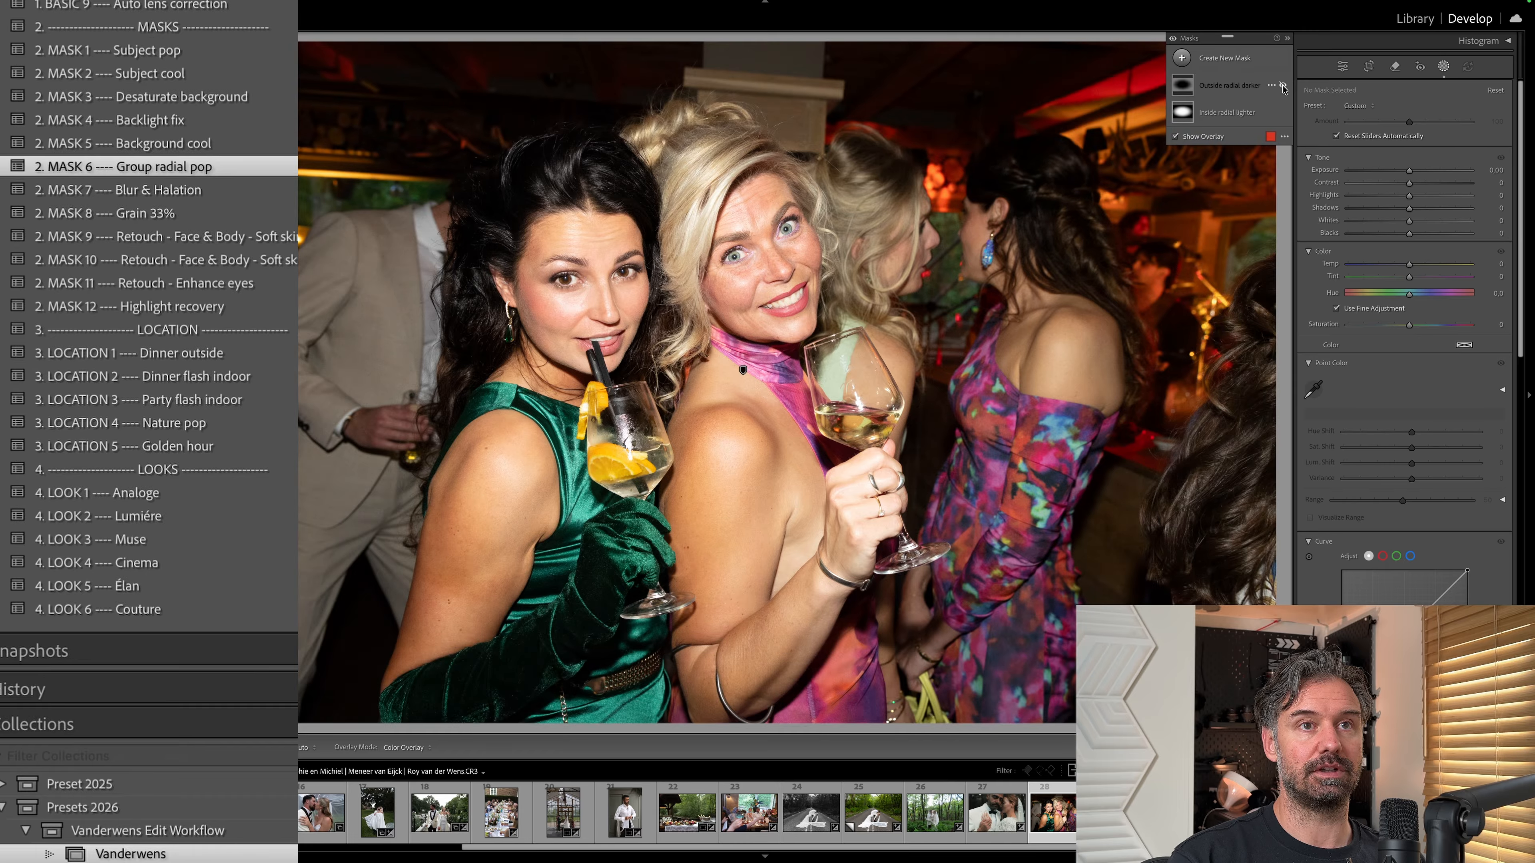
click(1282, 113)
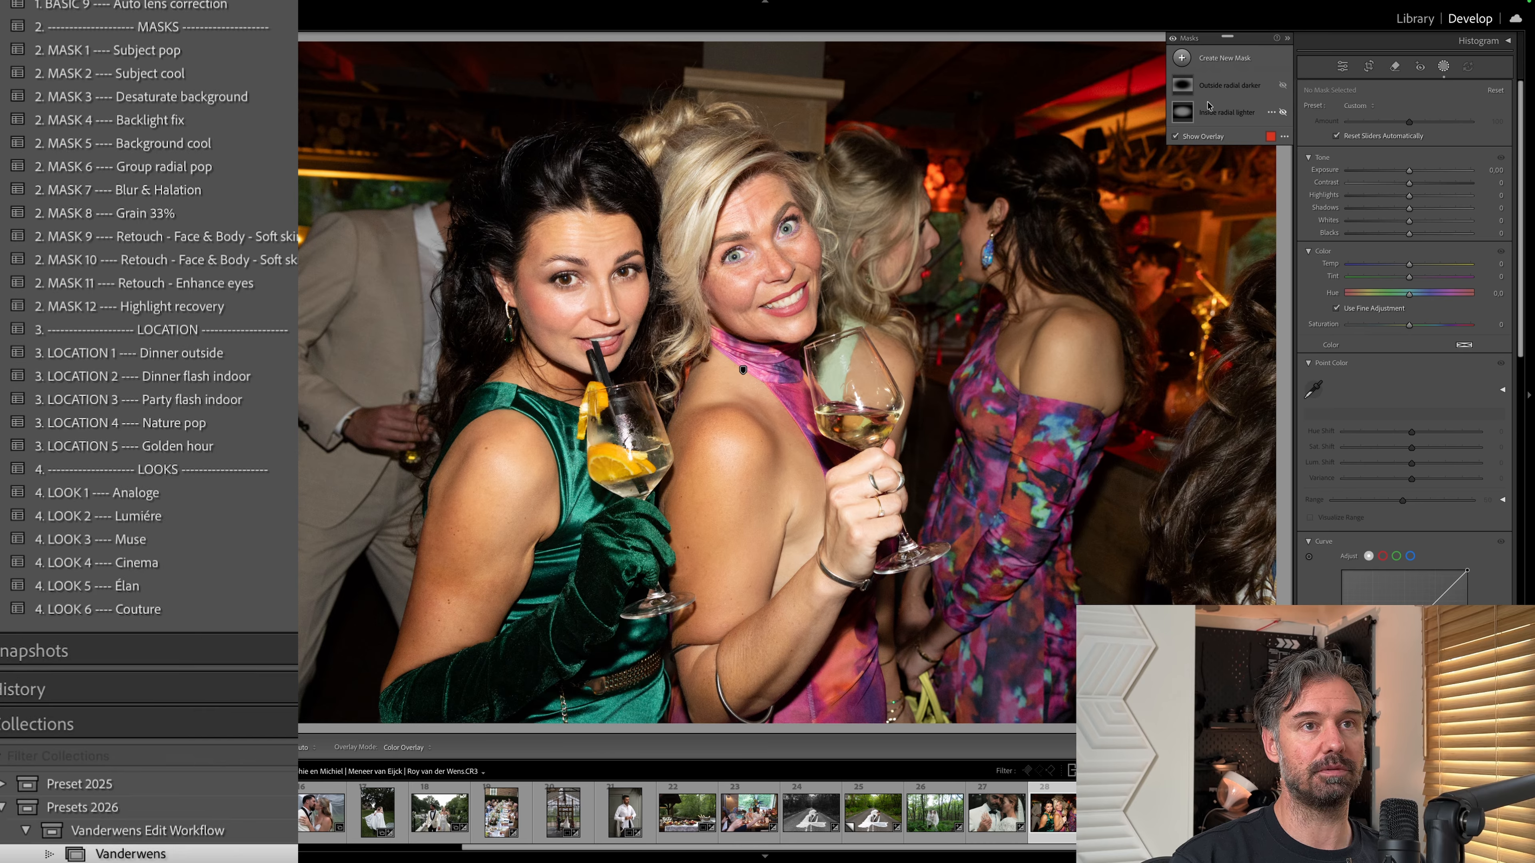
click(1282, 113)
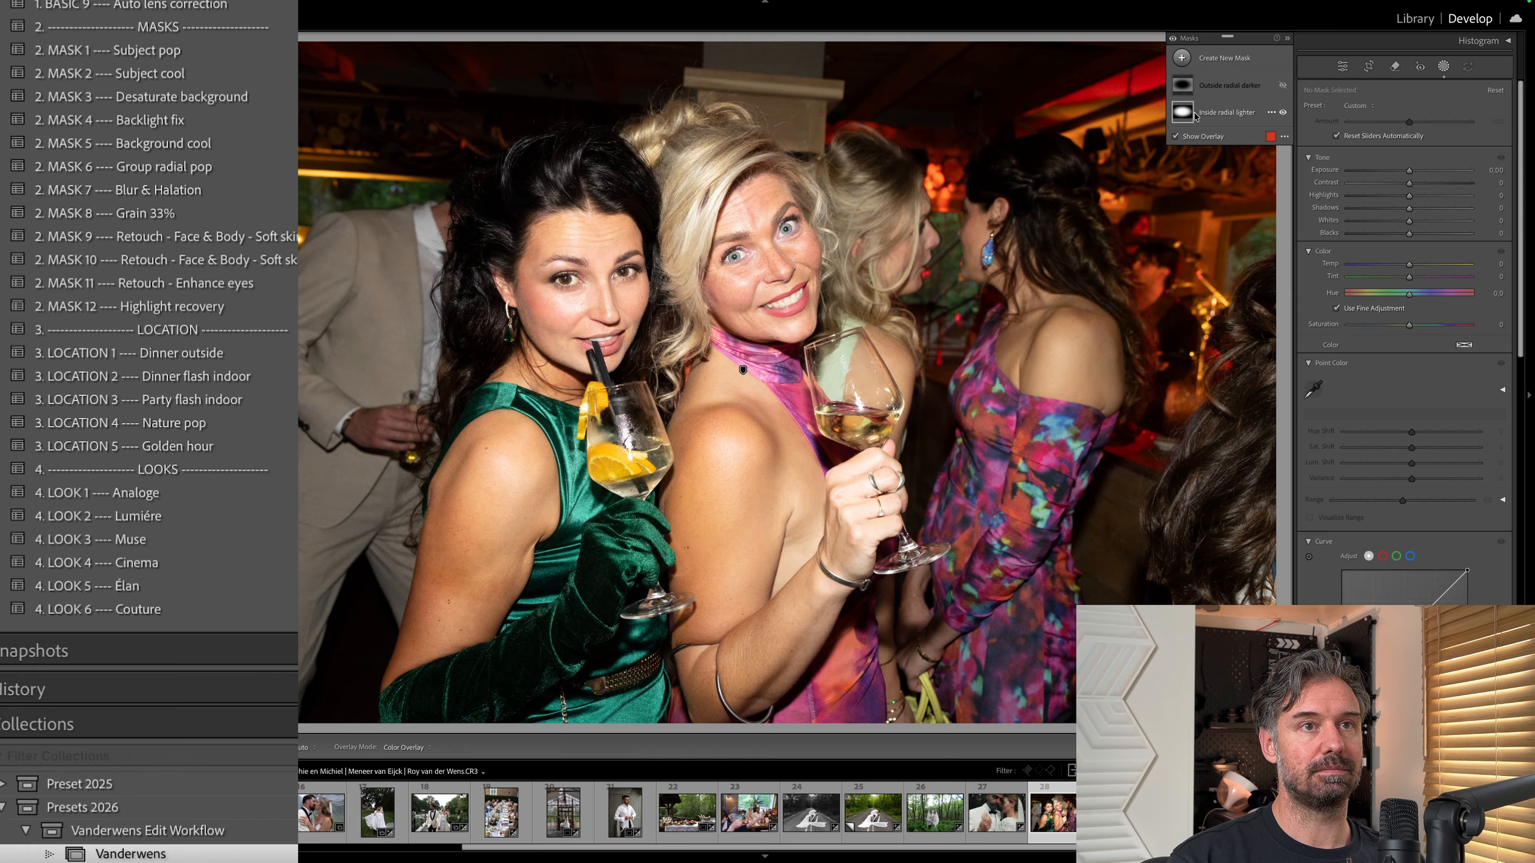
Adjust the Inside radial lighter mask's exposure, inspect the Outside radial darker mask's settings and leave masking.
mouse_move(1183, 113)
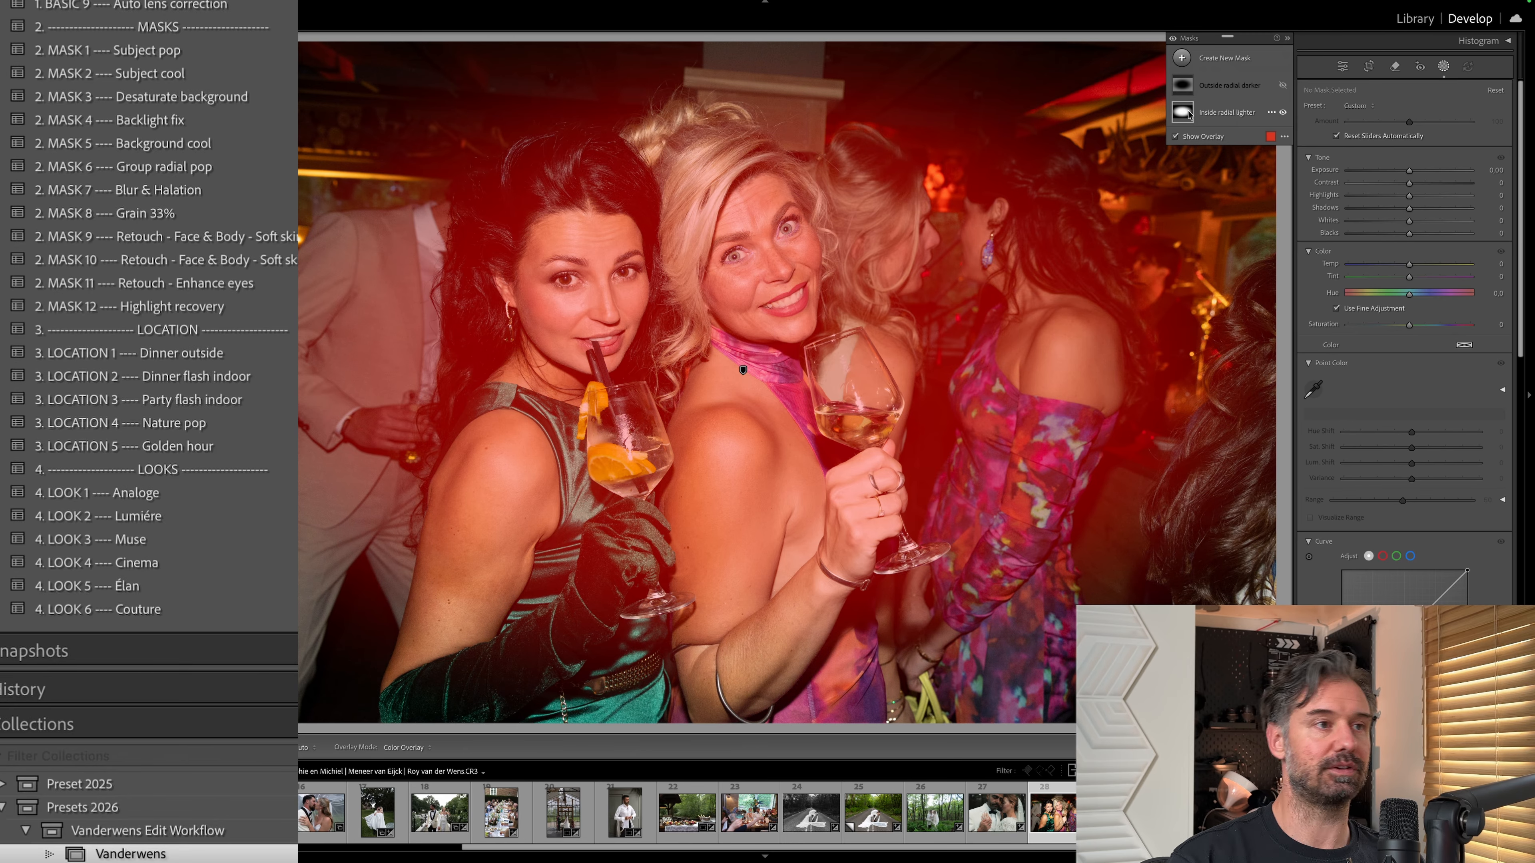
click(1217, 115)
drag(1410, 204, 1415, 208)
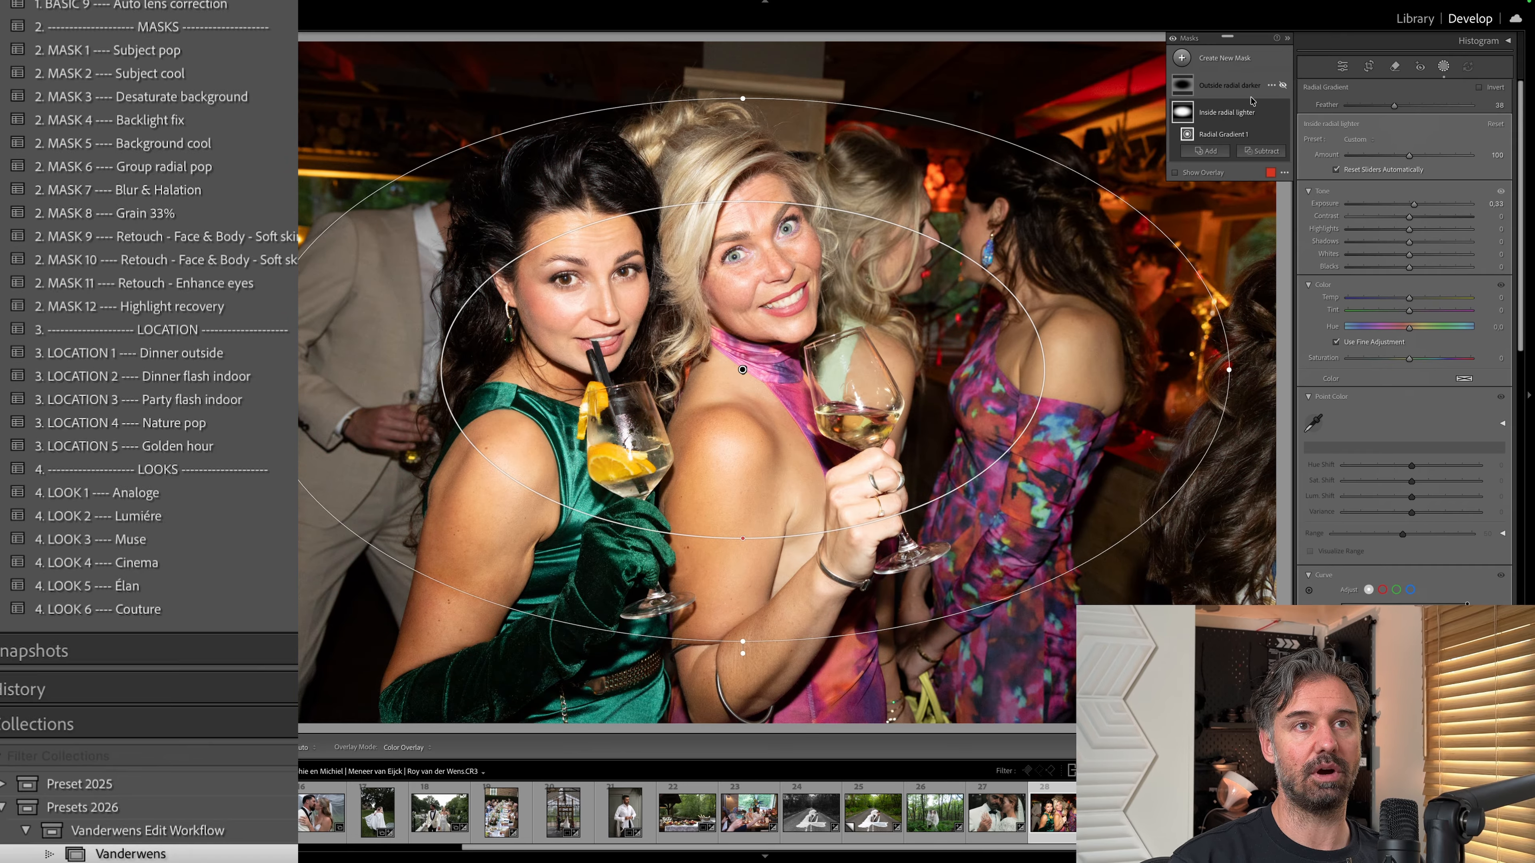
click(1219, 84)
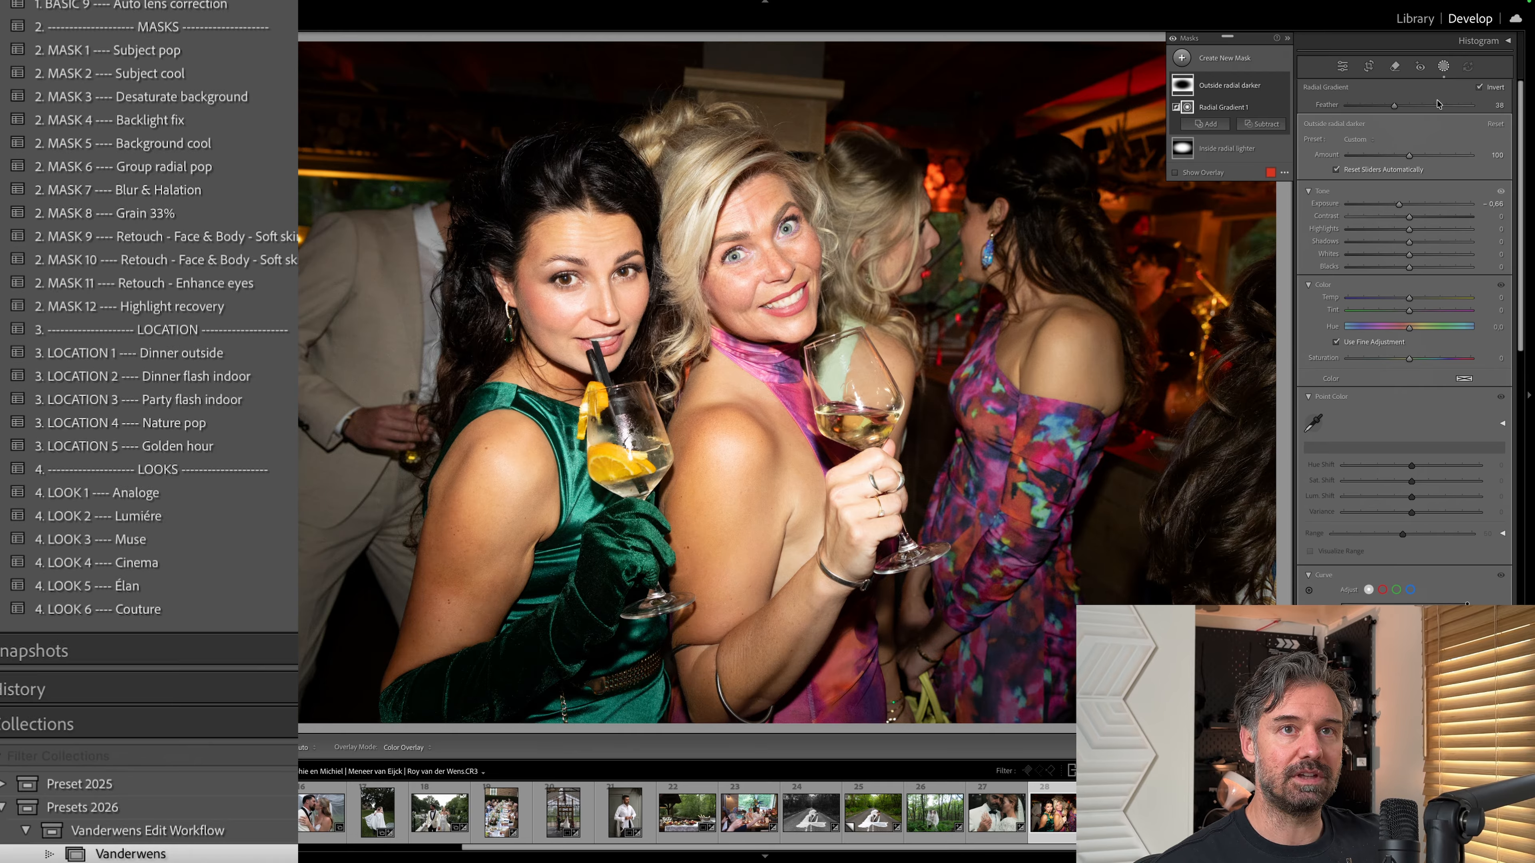
click(1444, 65)
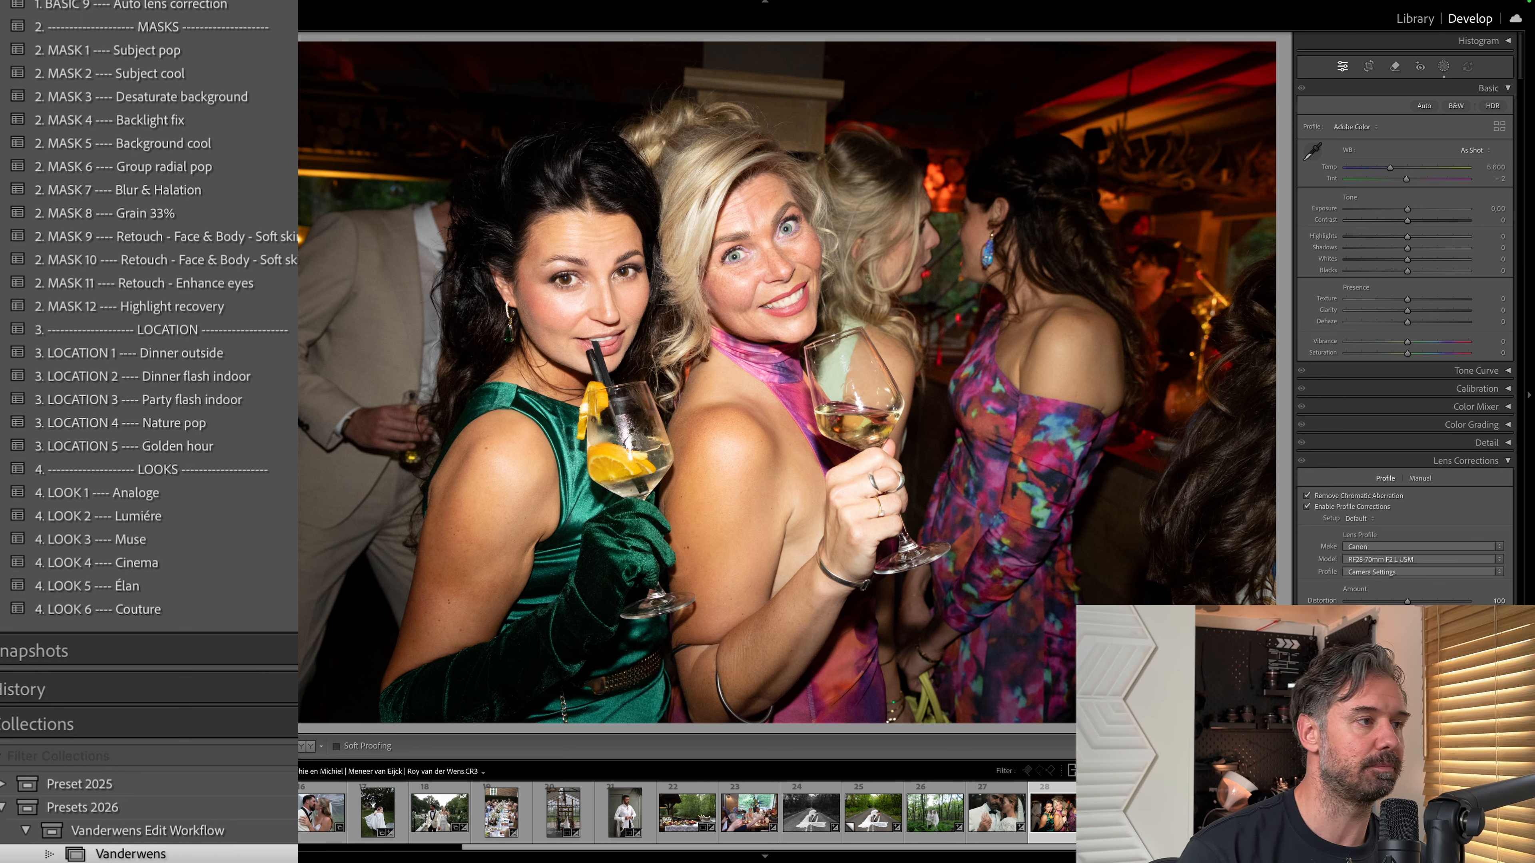
Try the BASIC 2 Auto white balance preset on the party photo and undo it.
scroll(272, 79, up, 3)
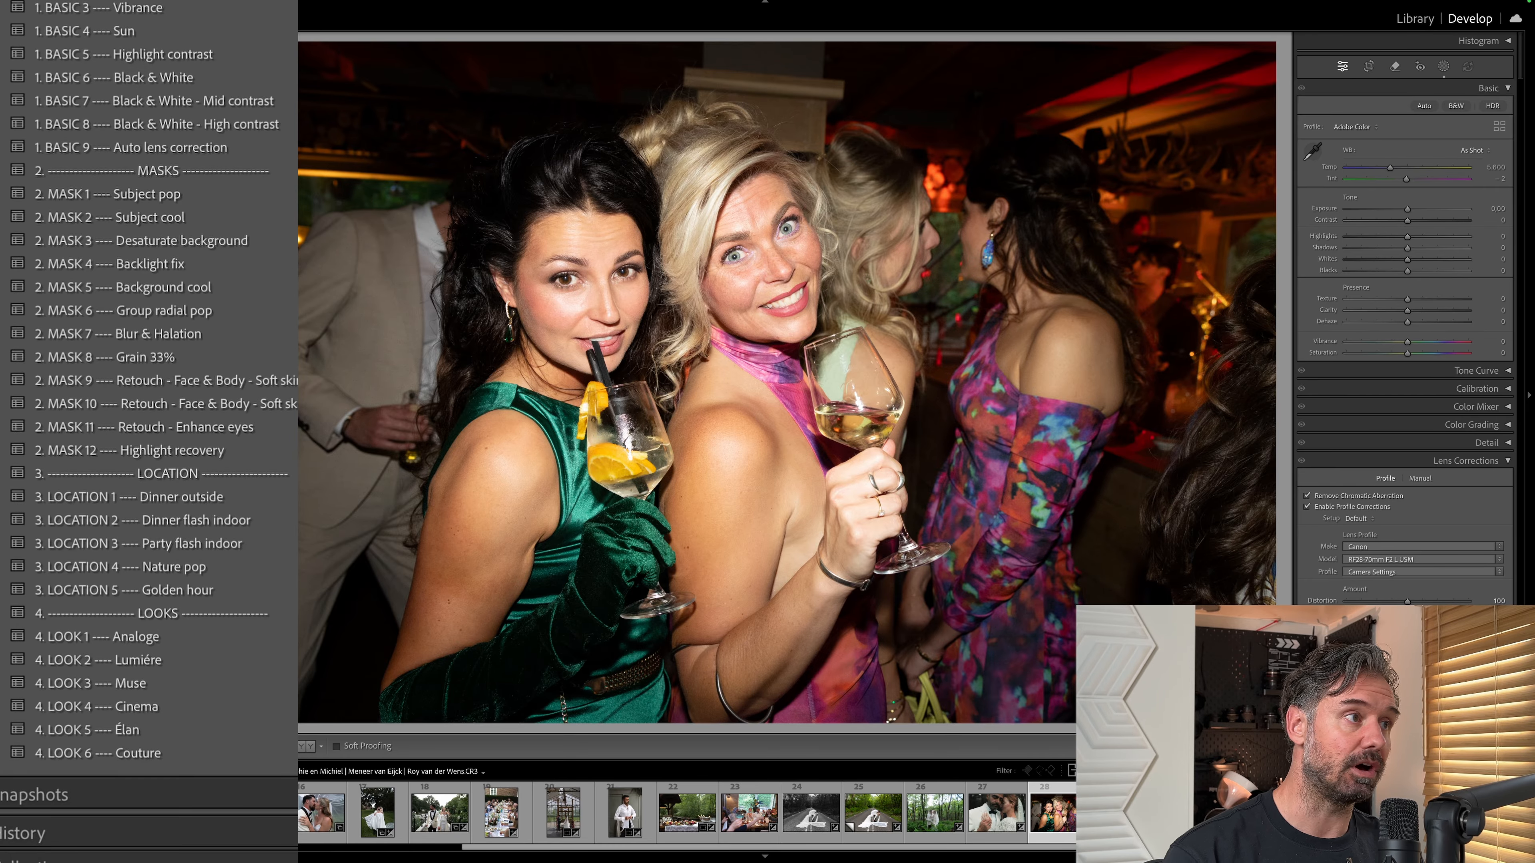
scroll(275, 172, up, 5)
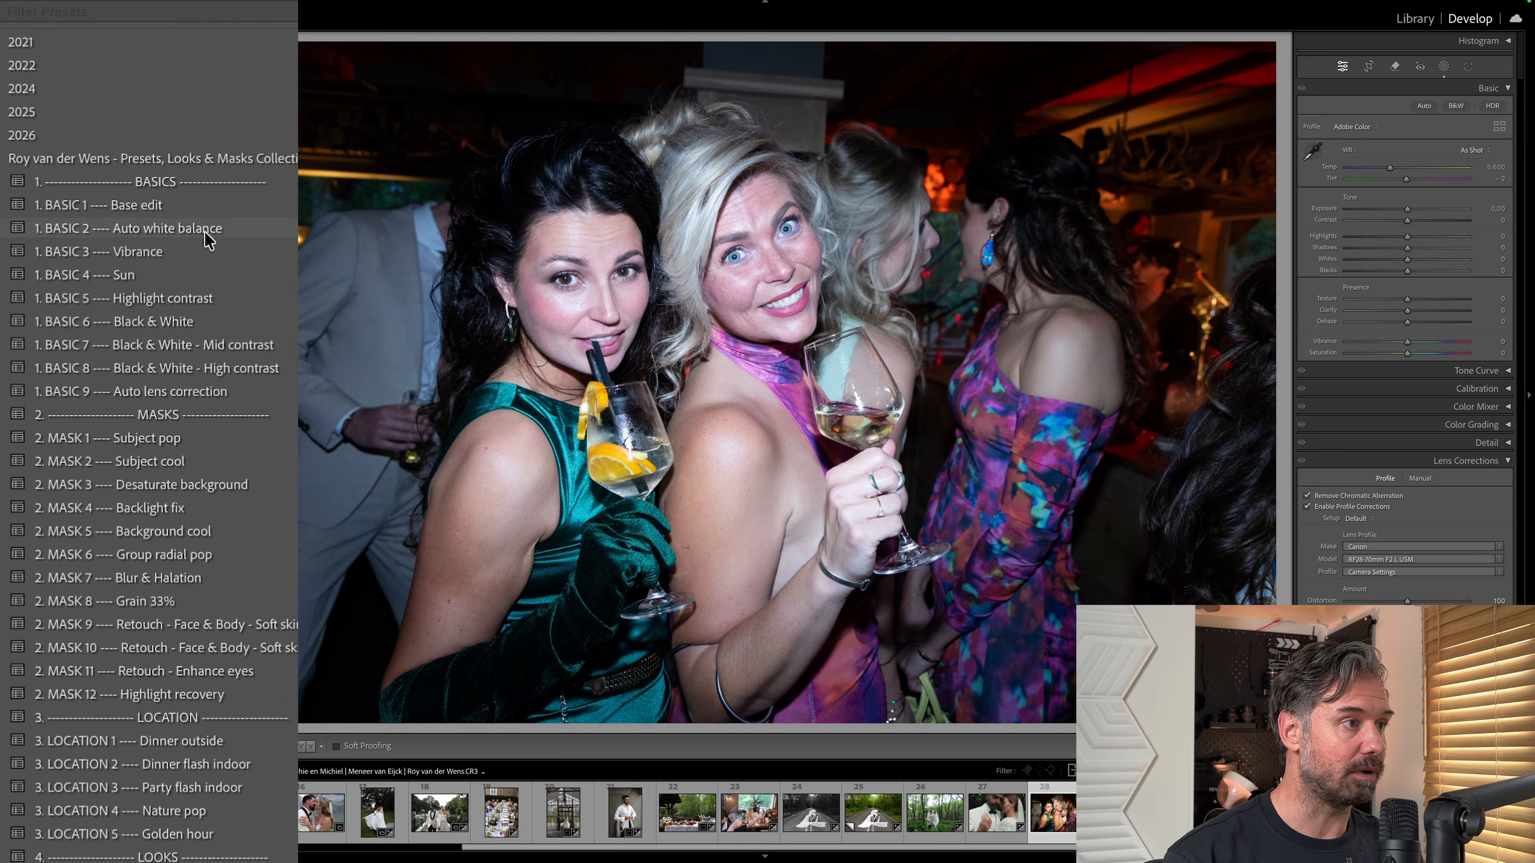
click(205, 232)
key(ctrl+z)
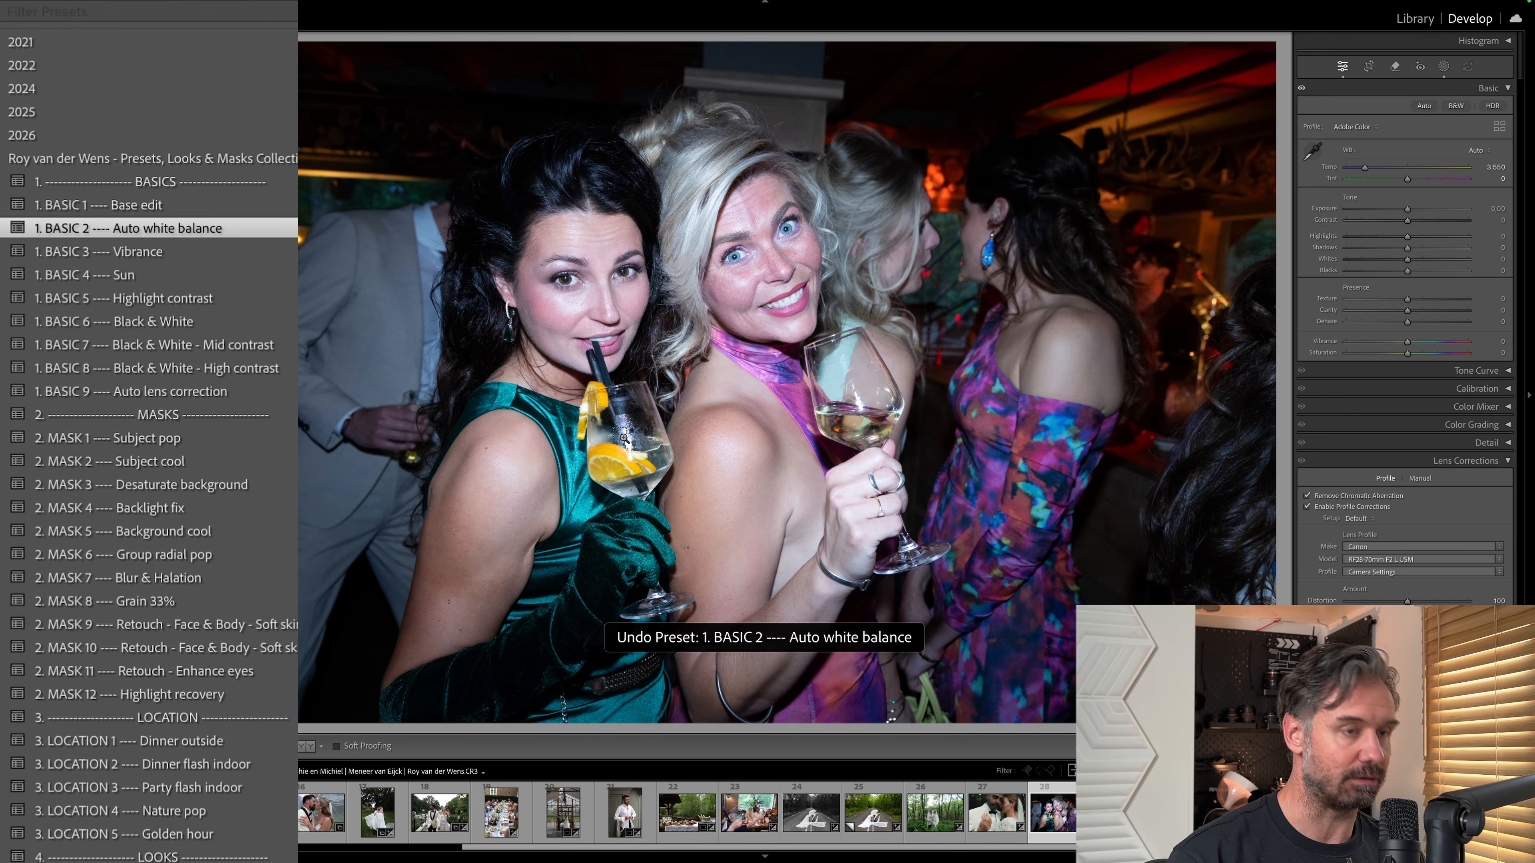
Straighten the dark greenhouse photo of the couple under the veil and apply the BASIC 9 Auto lens correction preset.
scroll(242, 575, down, 1)
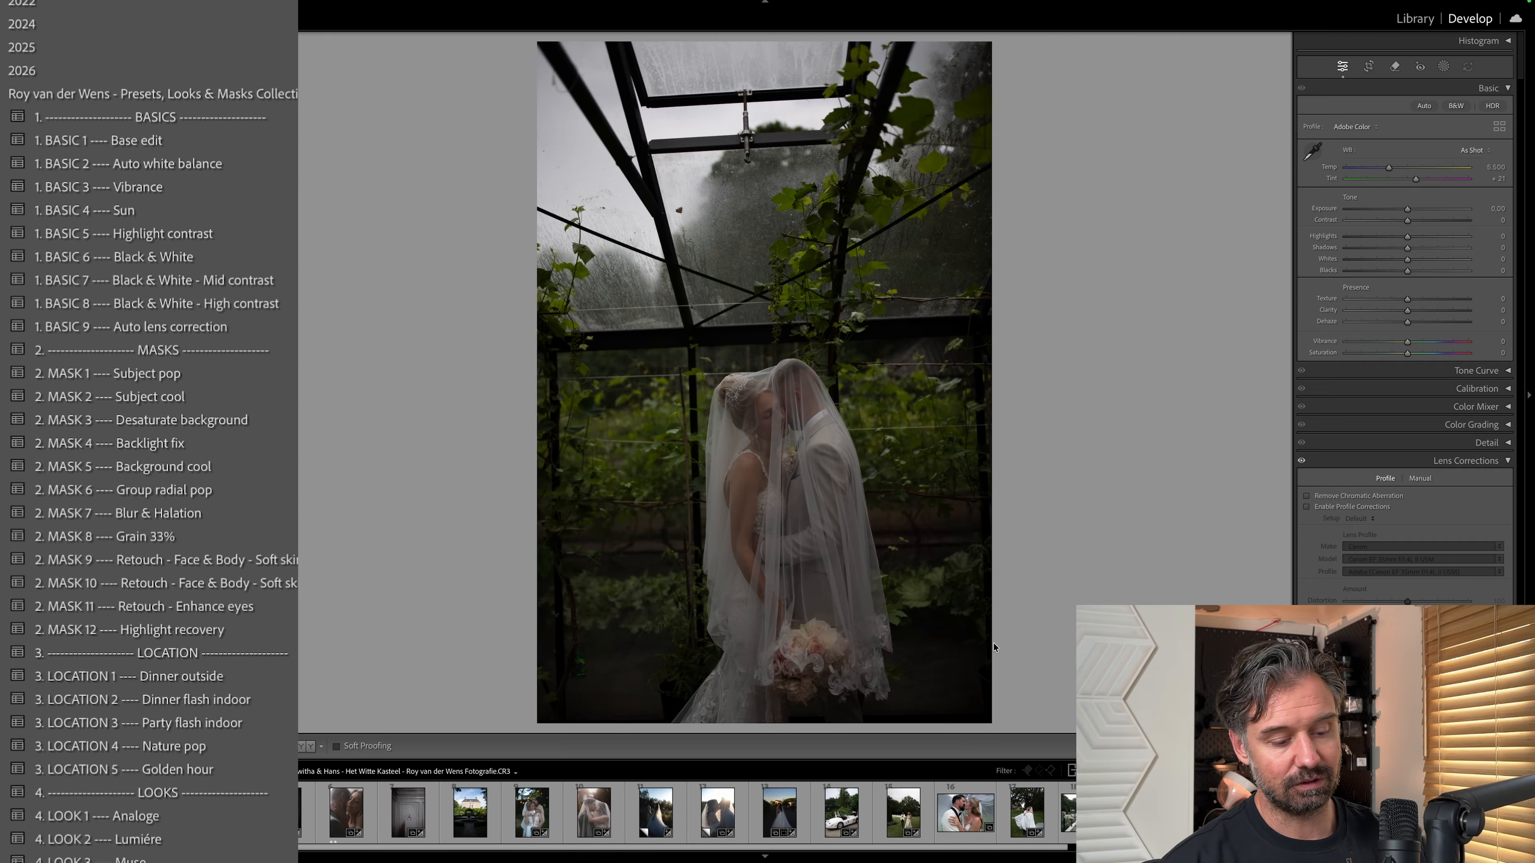
key(r)
drag(999, 641, 995, 645)
key(r)
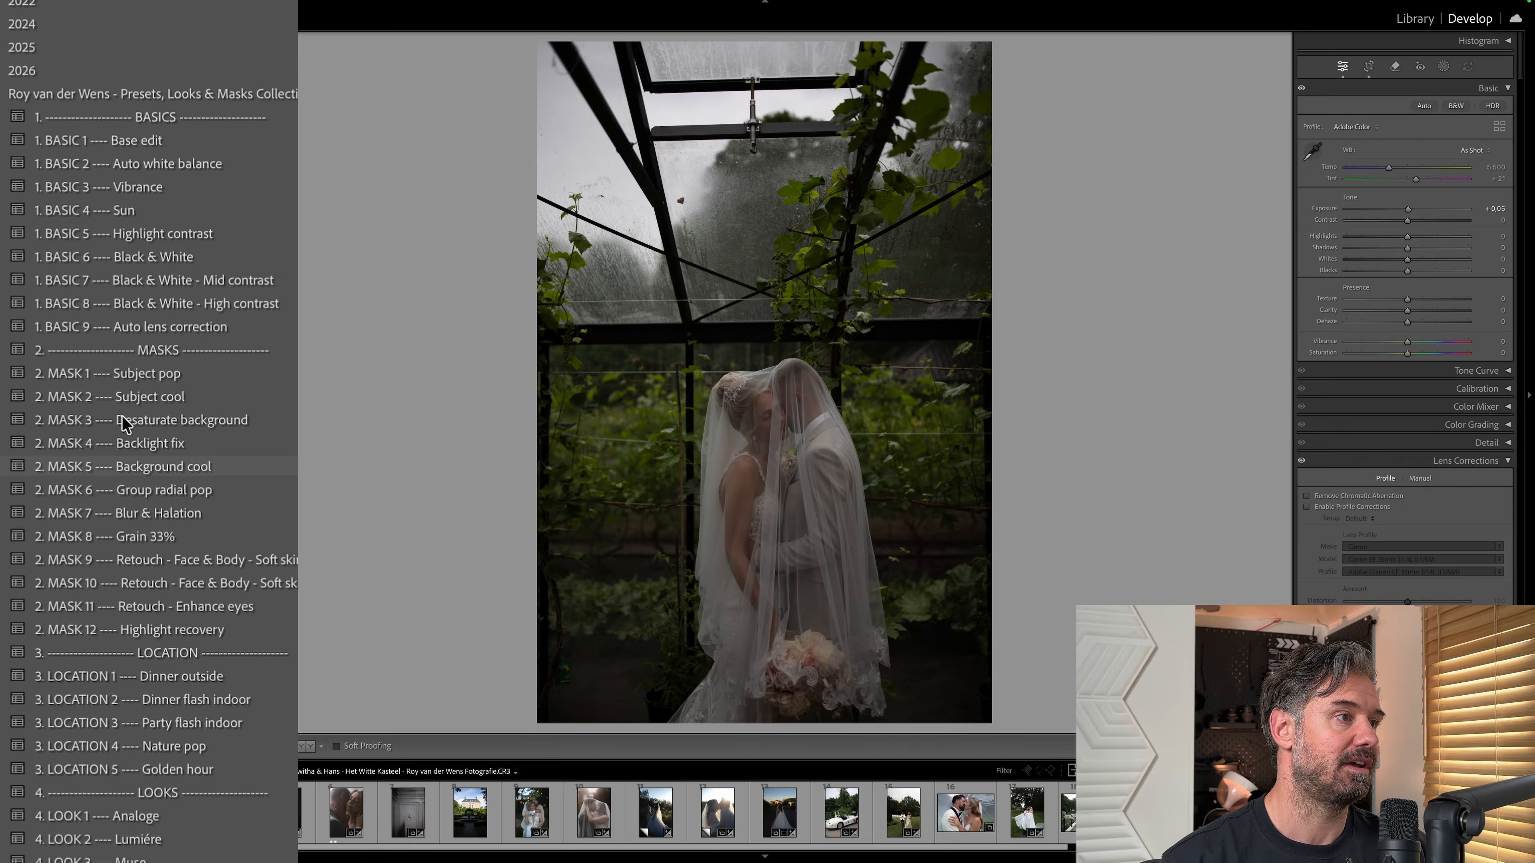
click(283, 328)
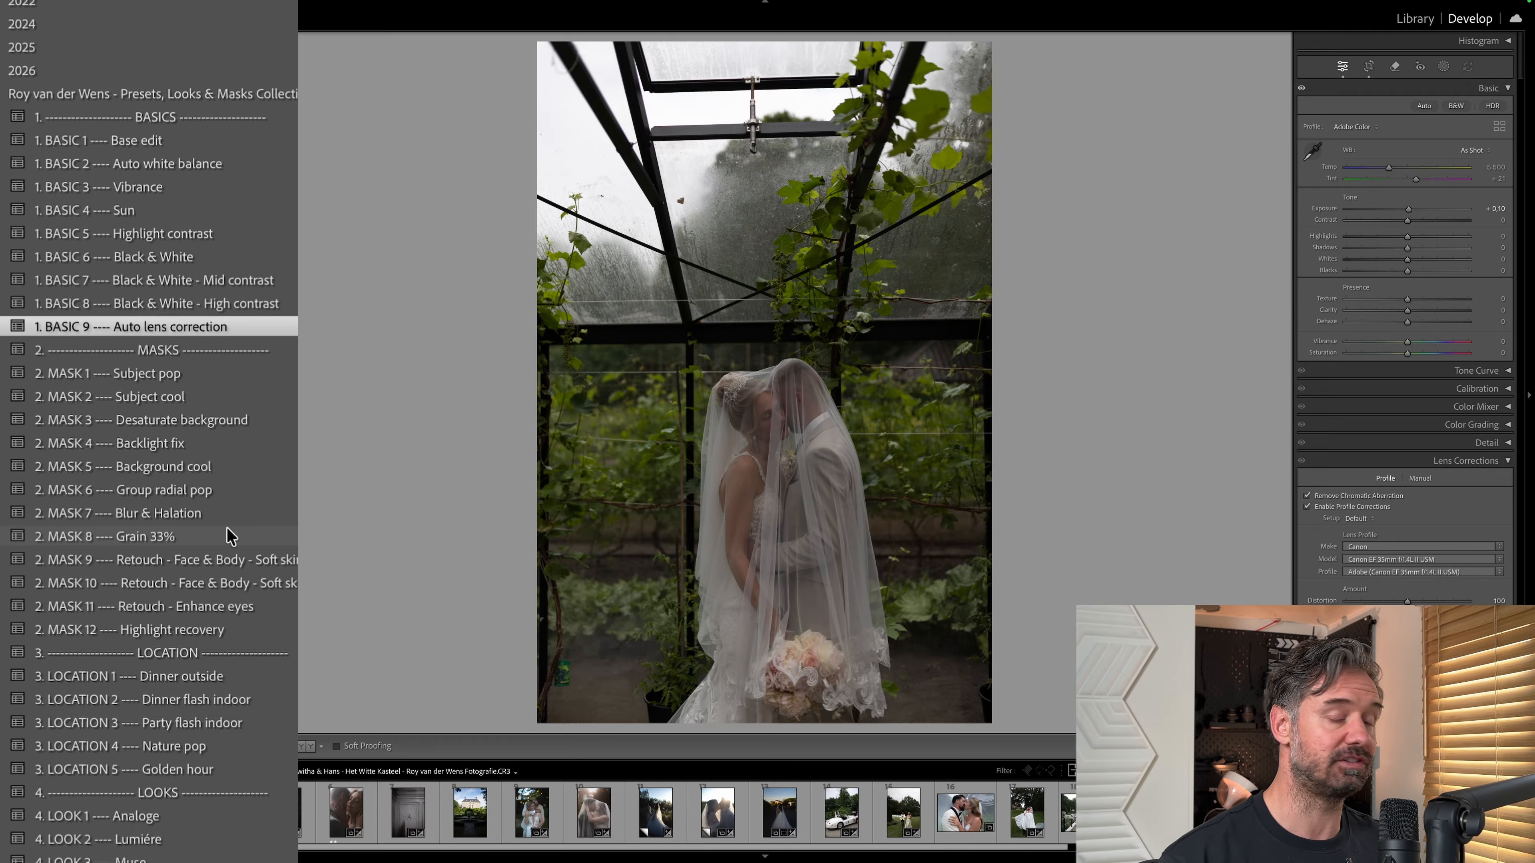
Apply the MASK 7 Blur & Halation, MASK 1 Subject pop and BASIC 1 Base edit presets to the greenhouse veil photo.
click(207, 514)
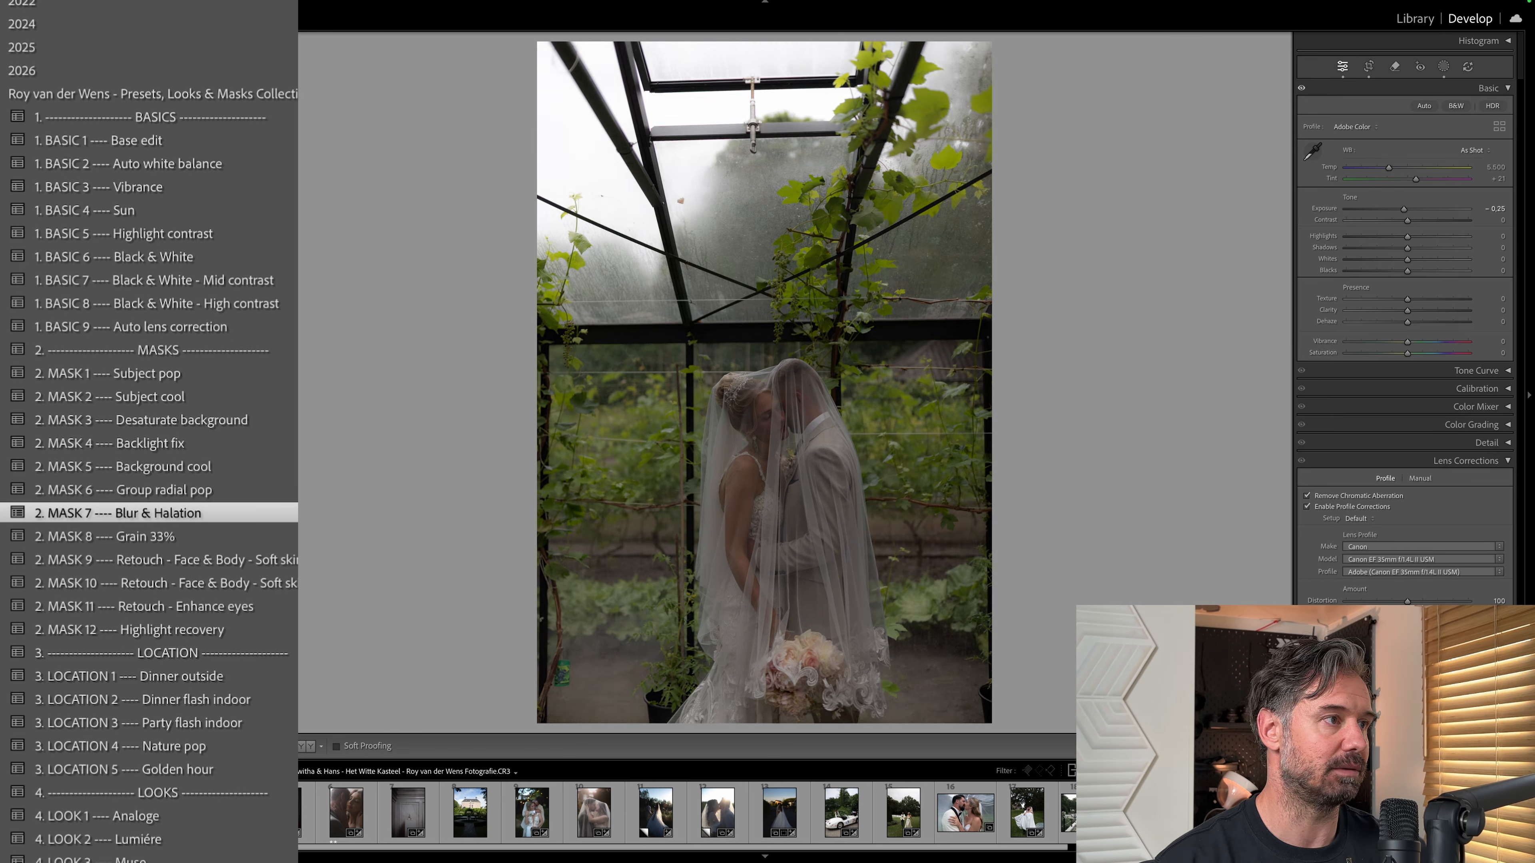
click(252, 376)
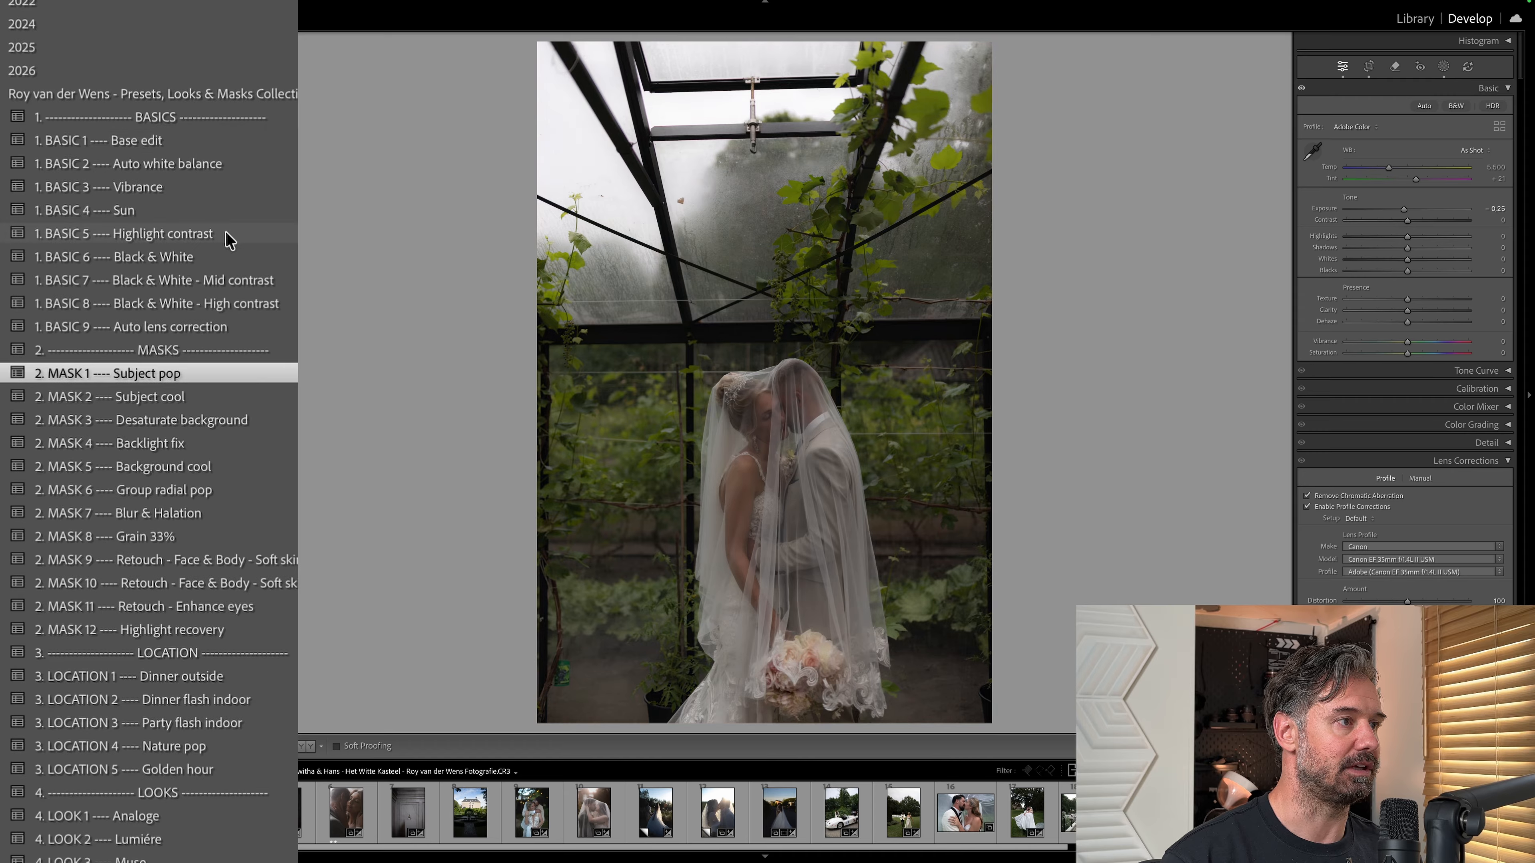
click(198, 143)
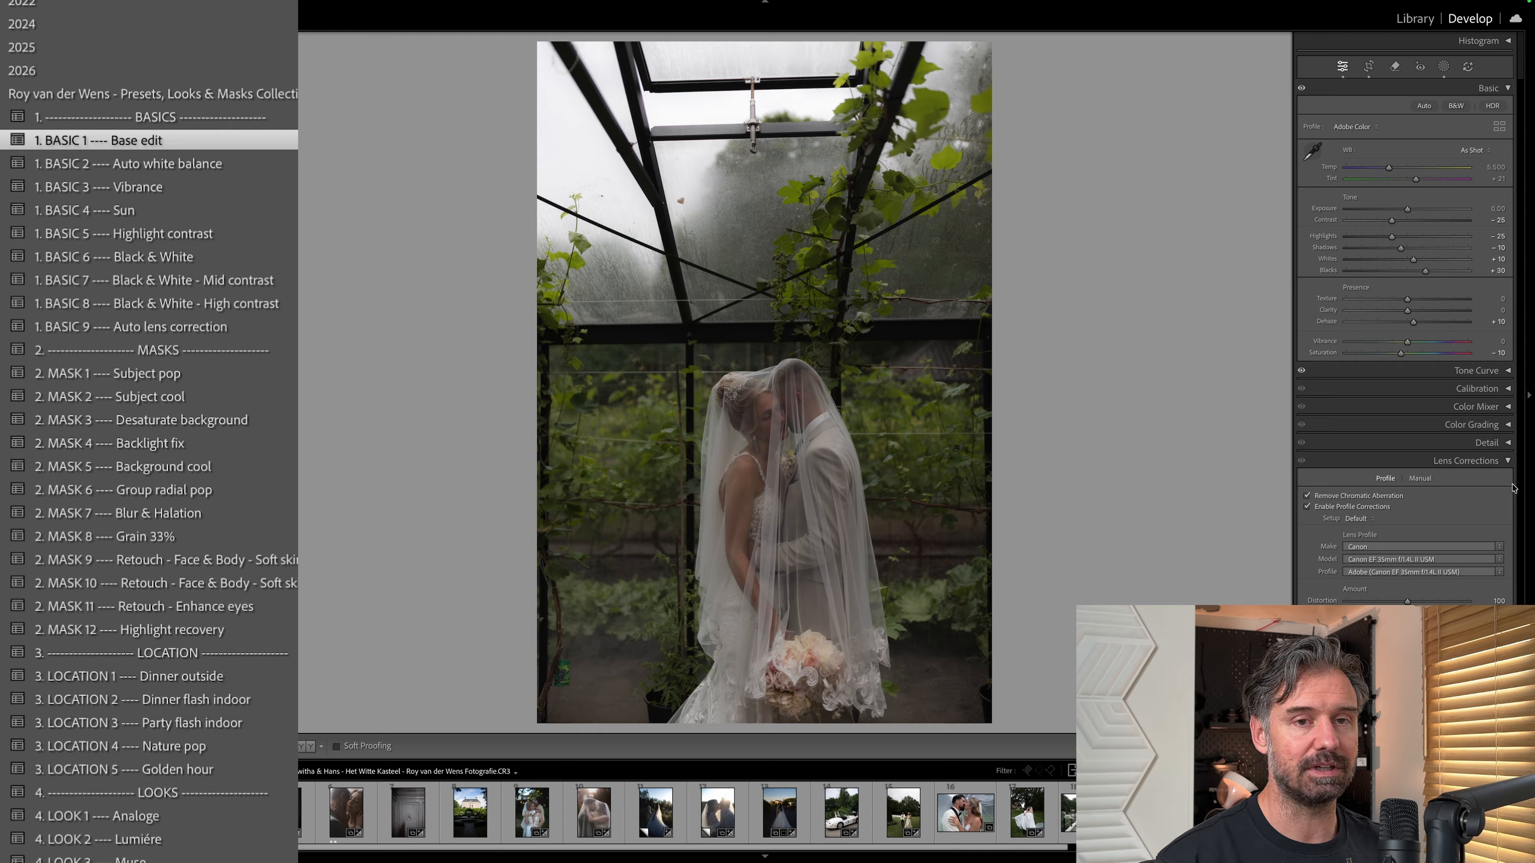
Show the greenhouse veil photo's masks and toggle the BG - Blur and halation mask off and on to compare.
click(1508, 460)
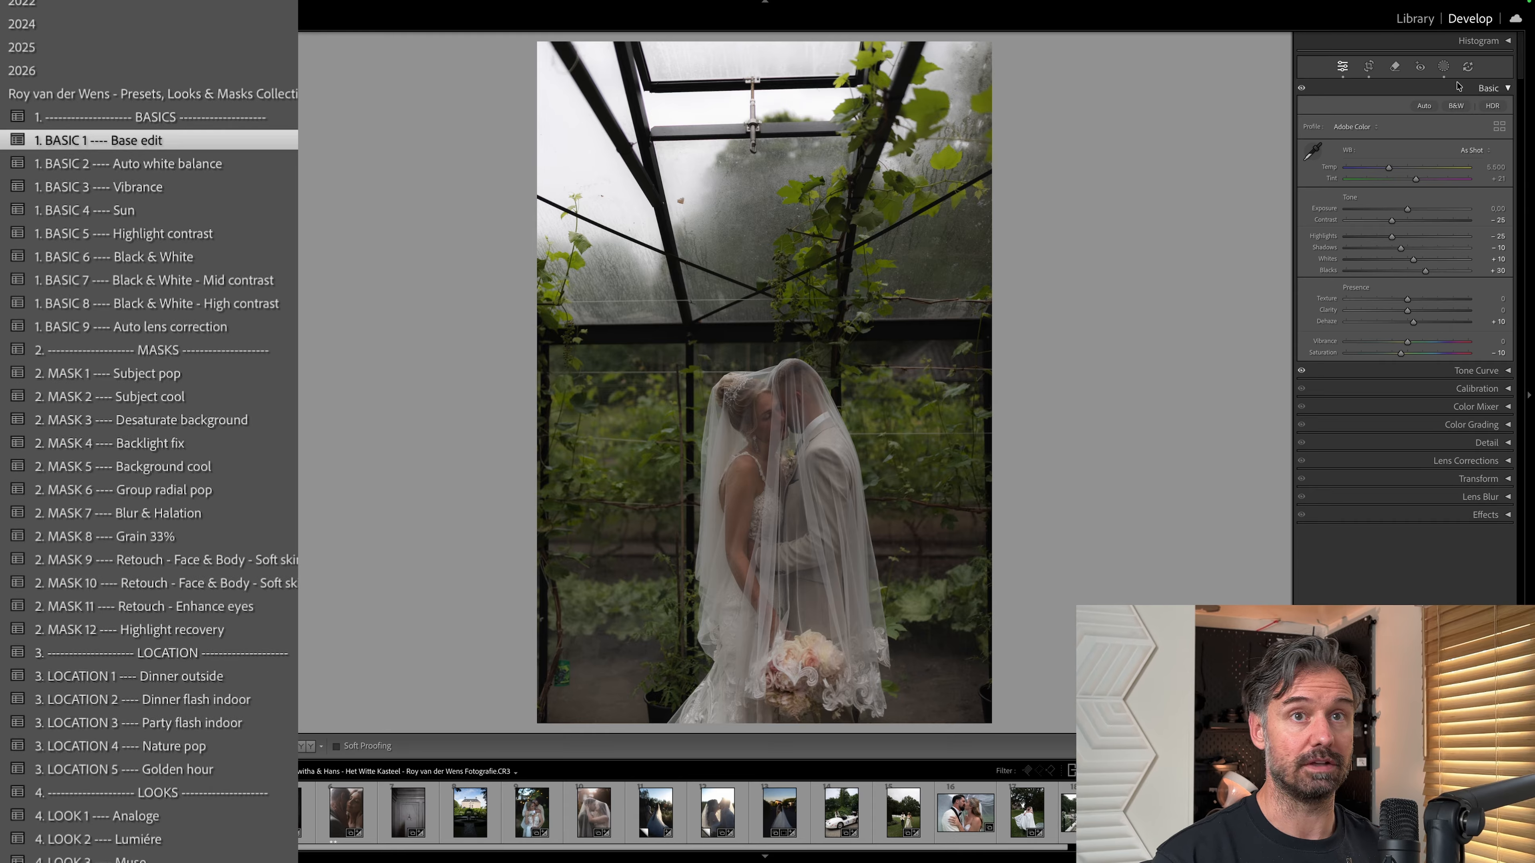
click(1446, 67)
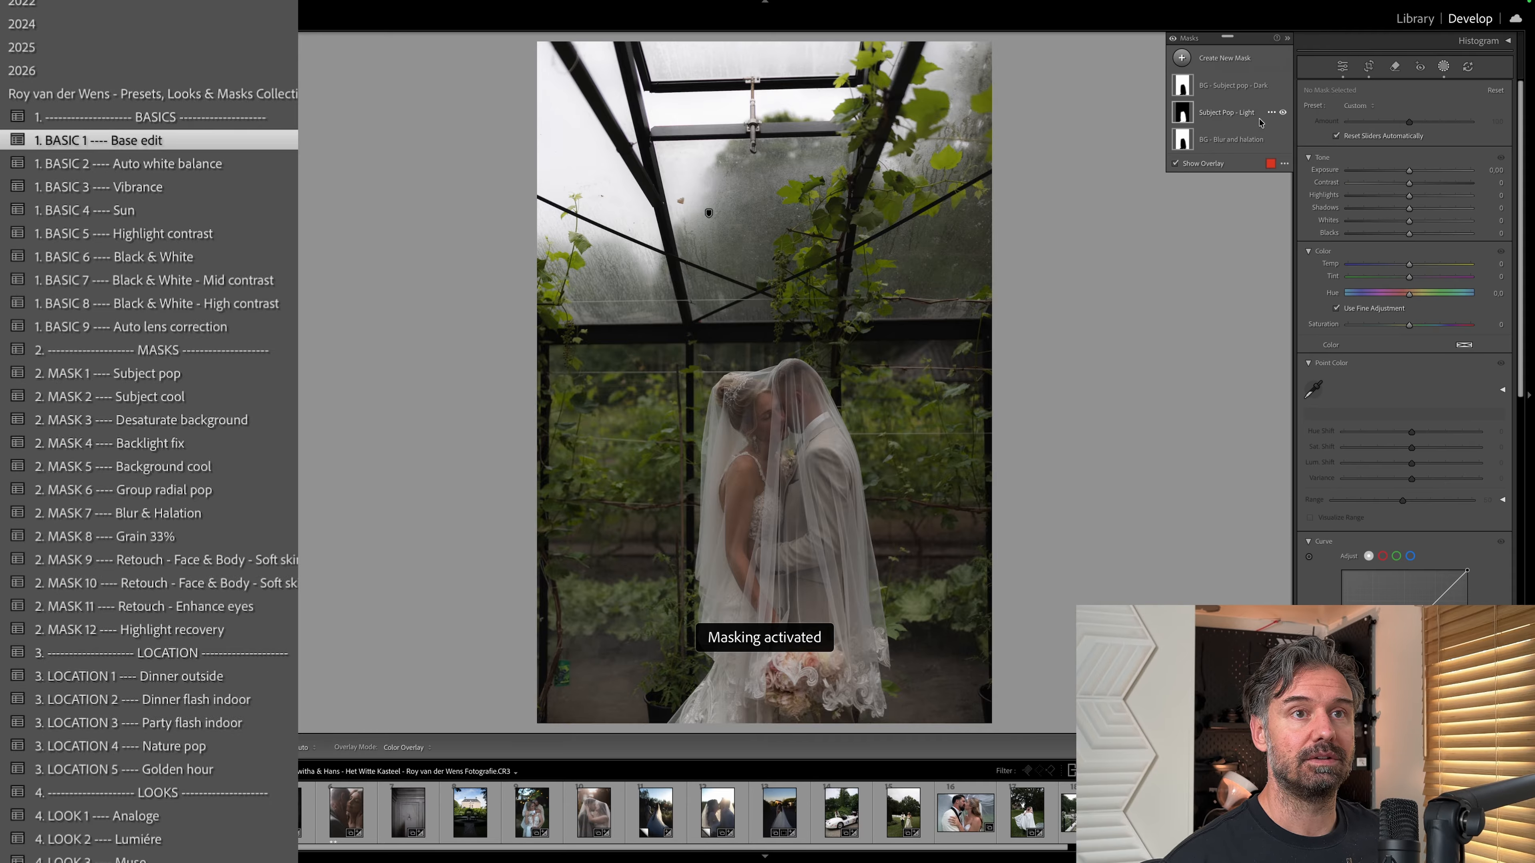
click(1283, 139)
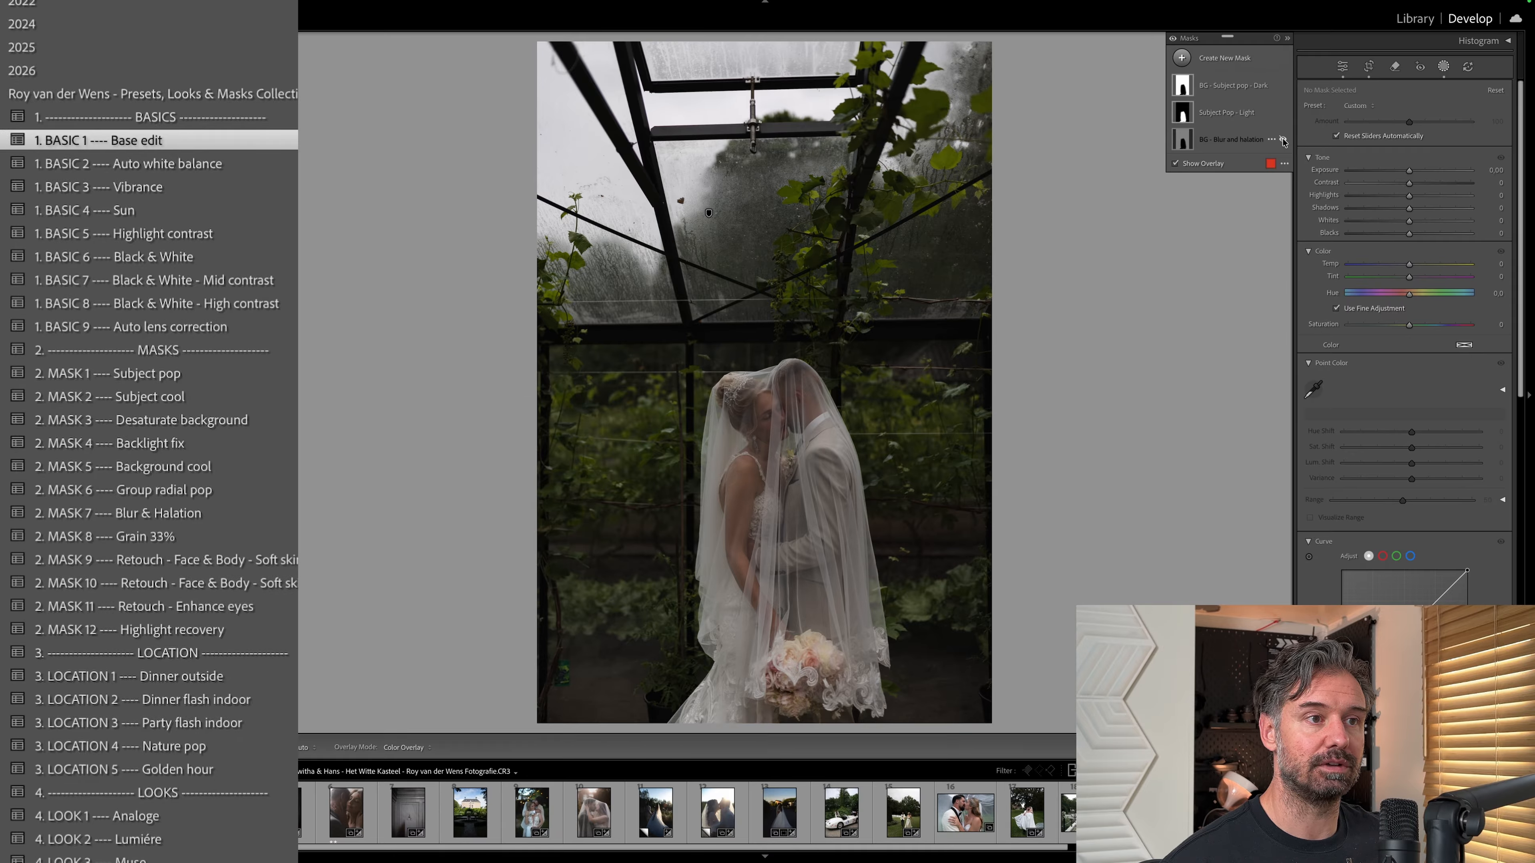
click(1283, 139)
click(1283, 140)
click(1284, 140)
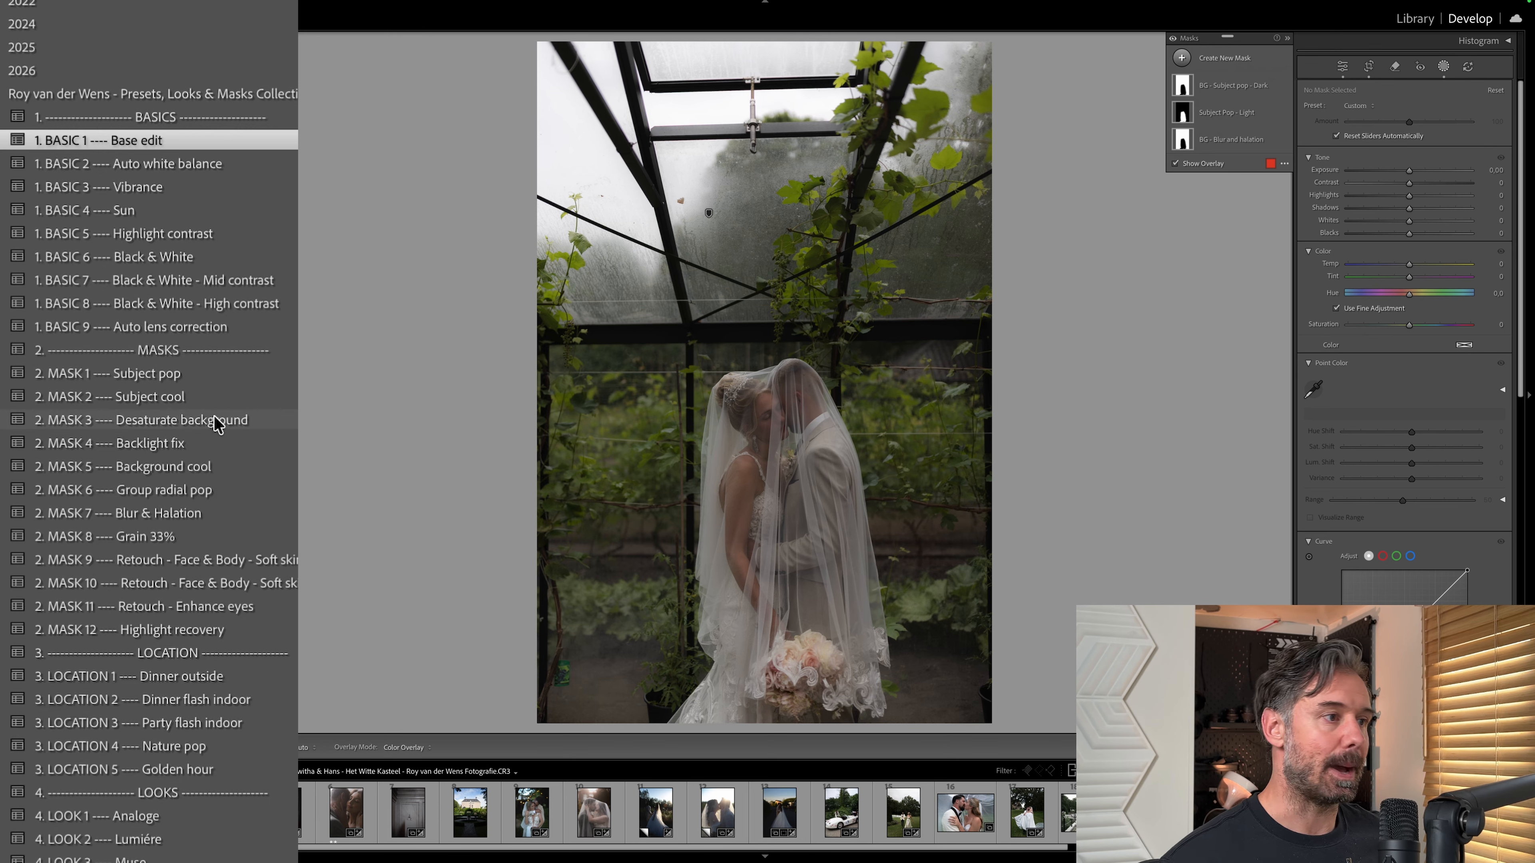
Apply the LOOK 5 Élan preset to the greenhouse veil photo.
scroll(206, 665, down, 5)
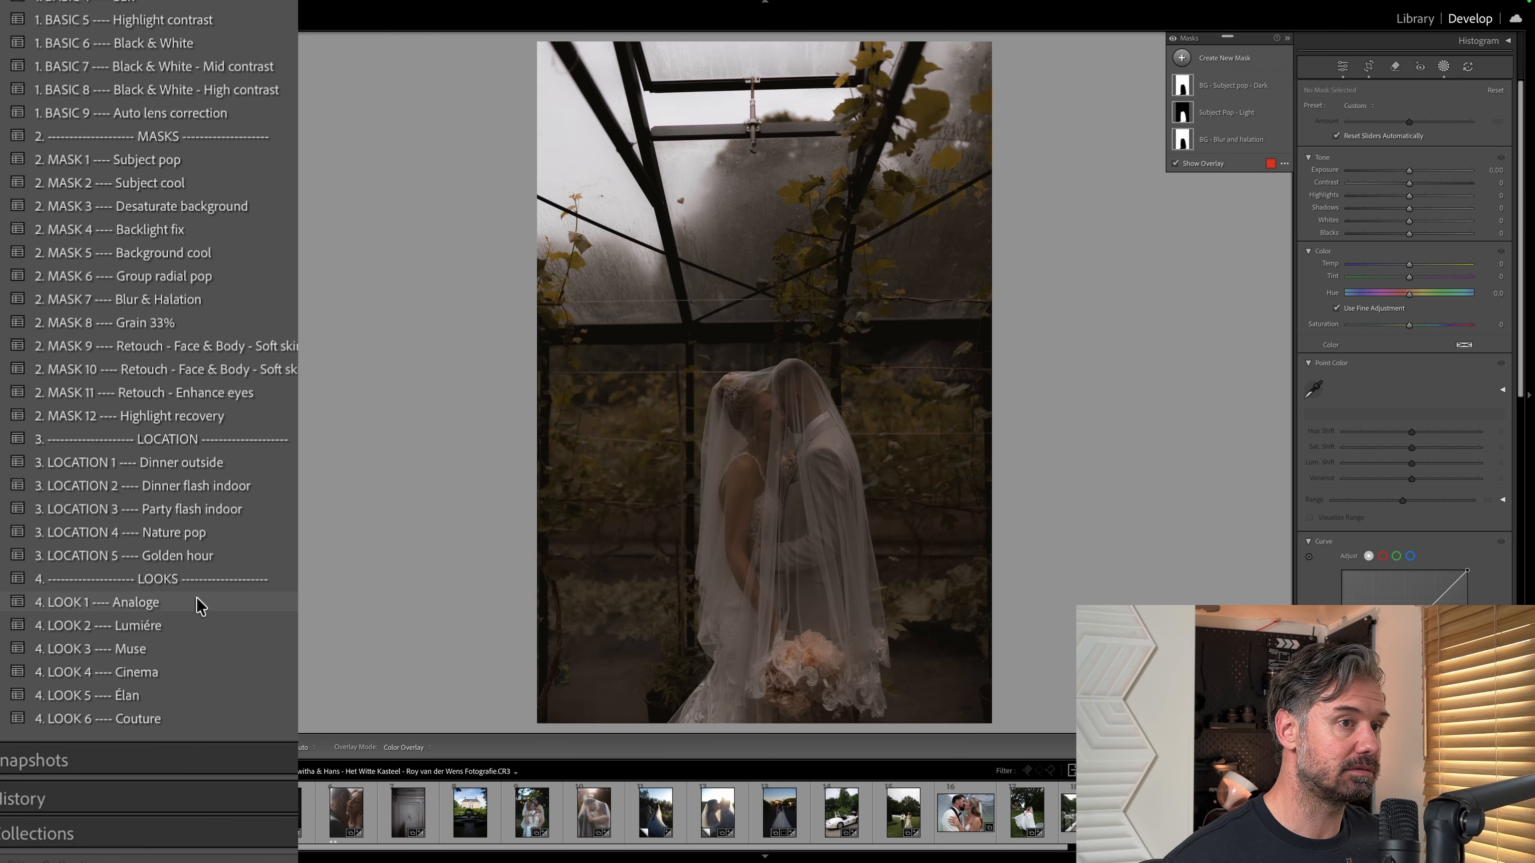
click(200, 697)
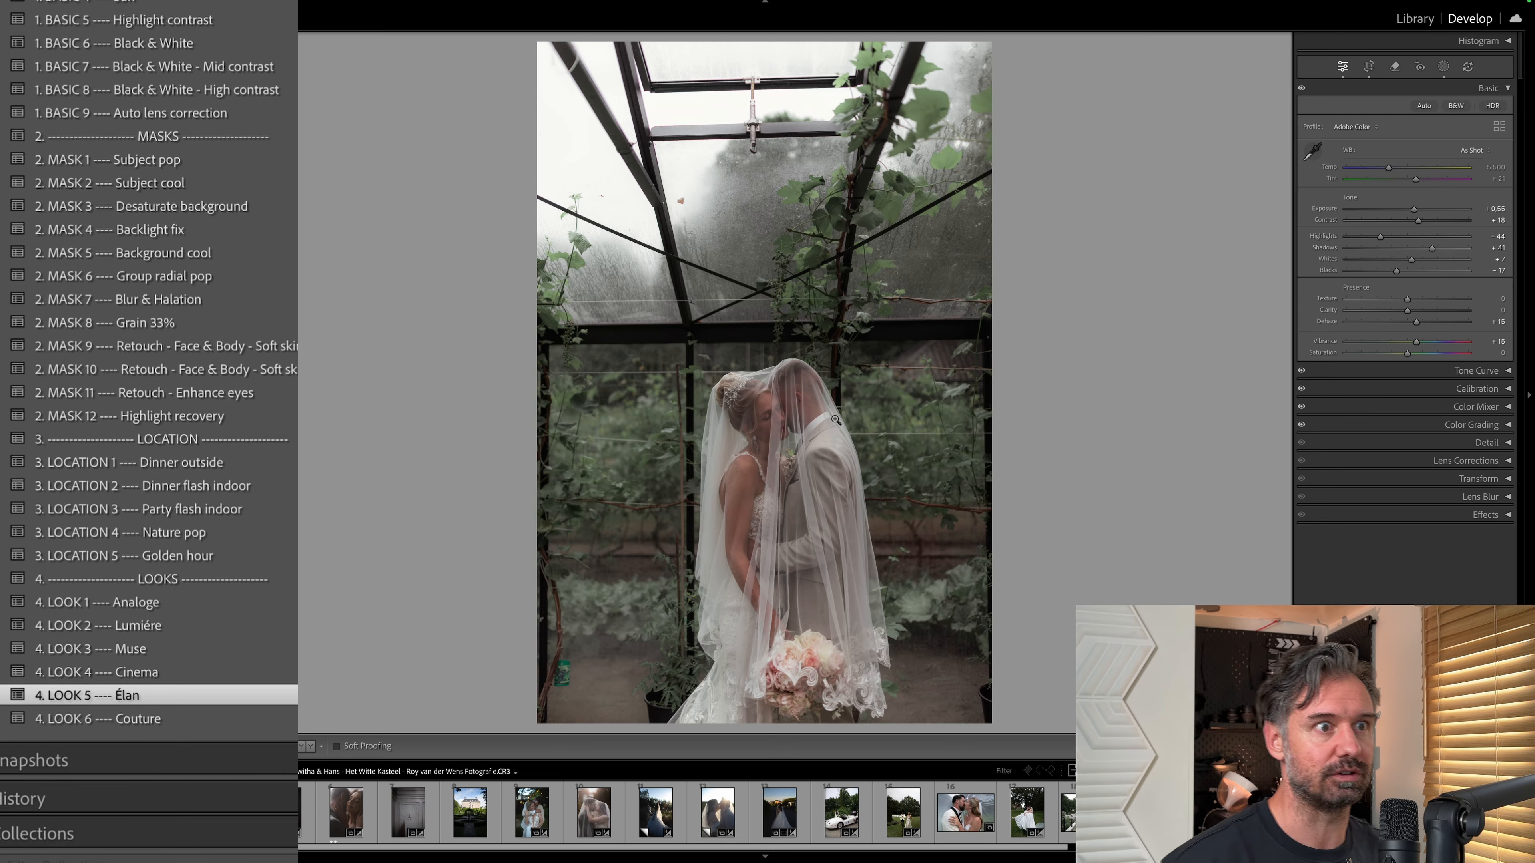
Compare the BASIC 1 Base edit and LOOK 5 Élan history states of the greenhouse veil photo and apply the LOOK 1 Analoge preset.
scroll(289, 640, down, 3)
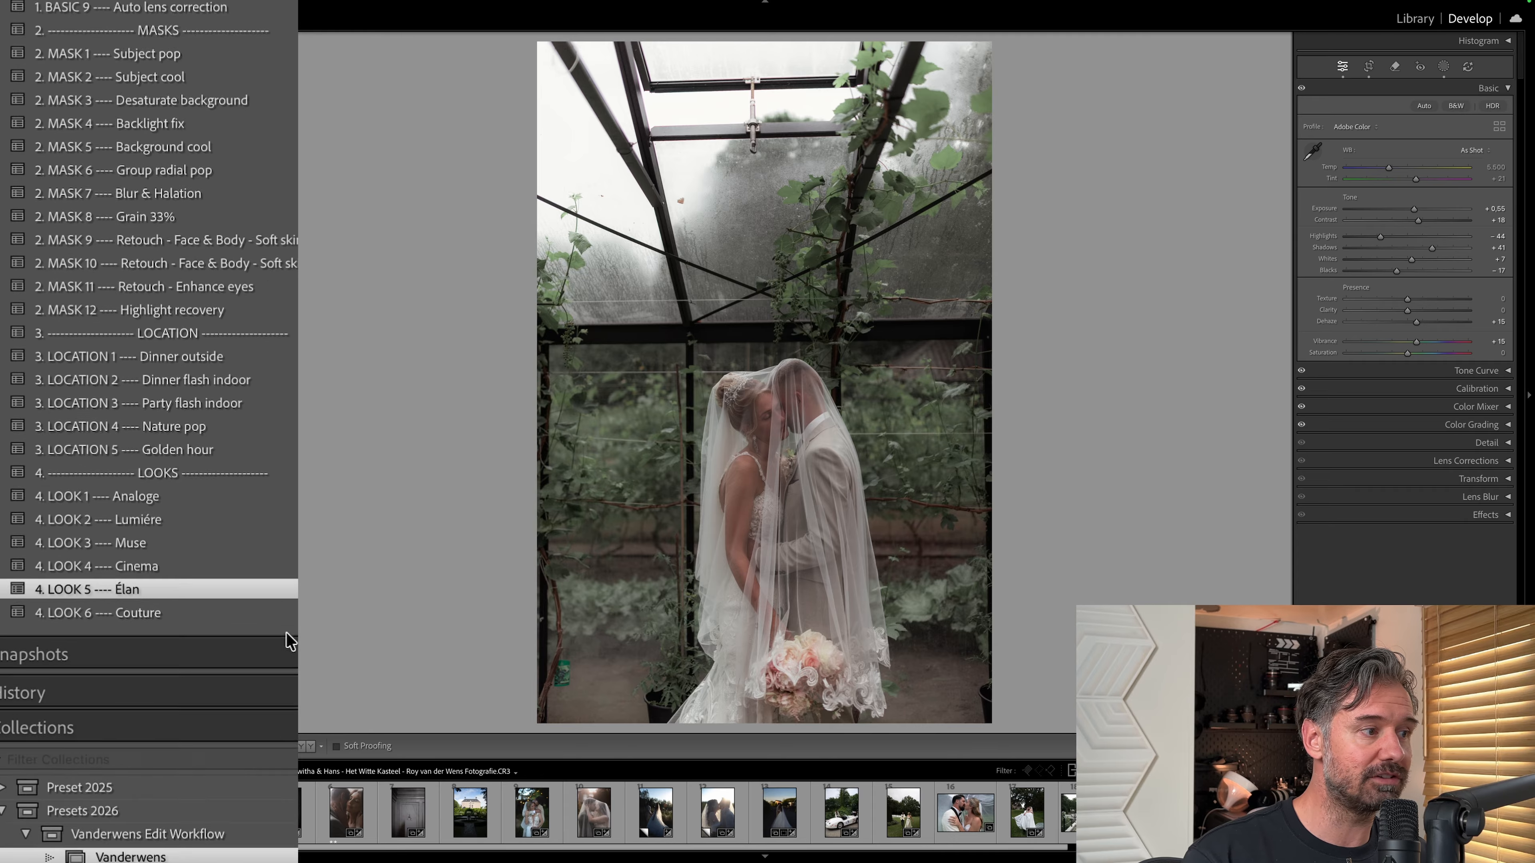
click(291, 690)
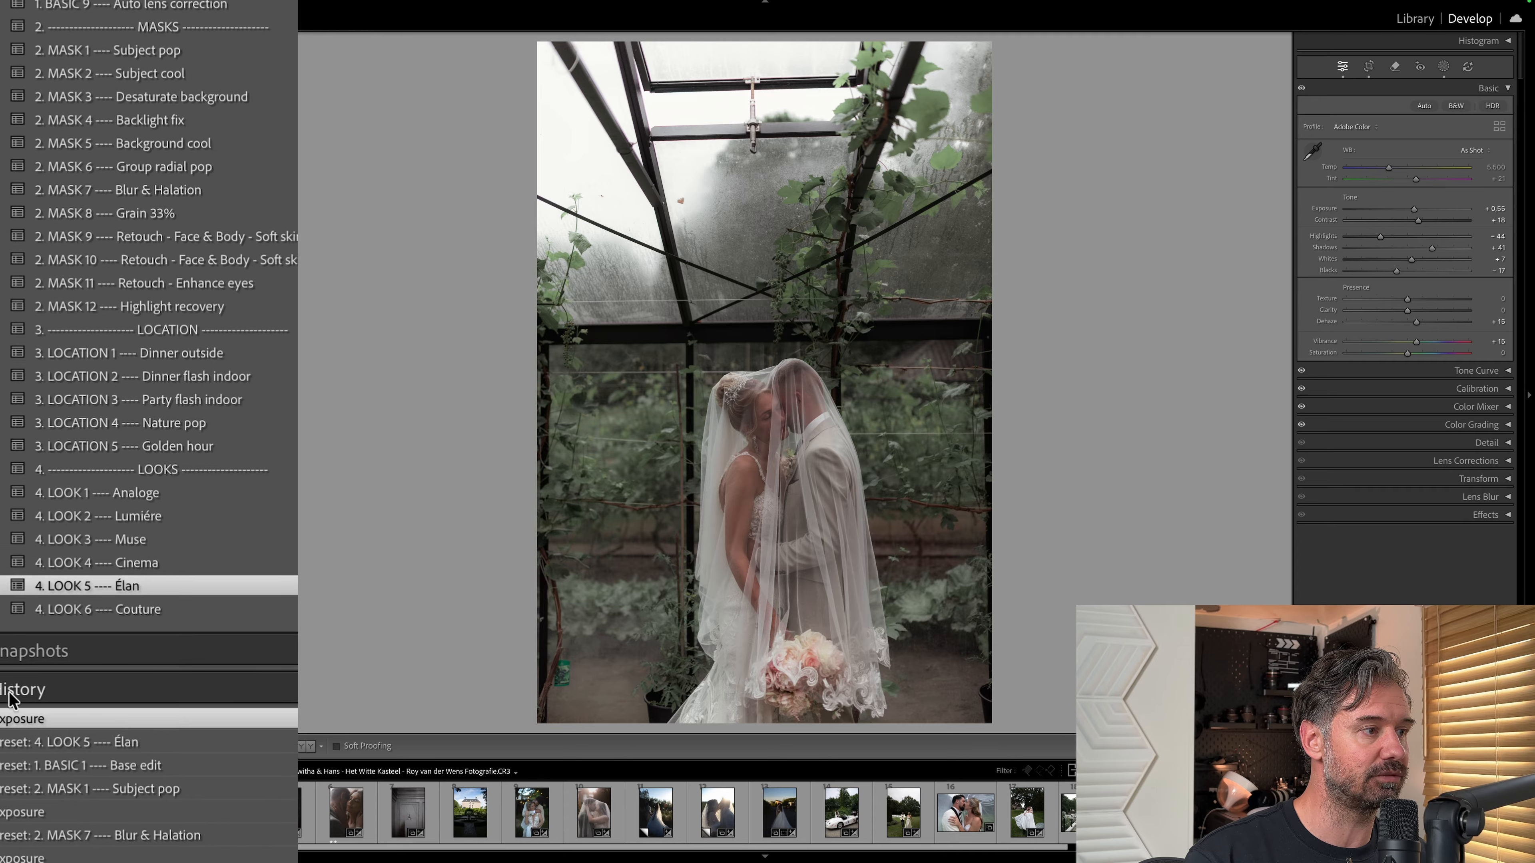
scroll(243, 726, down, 4)
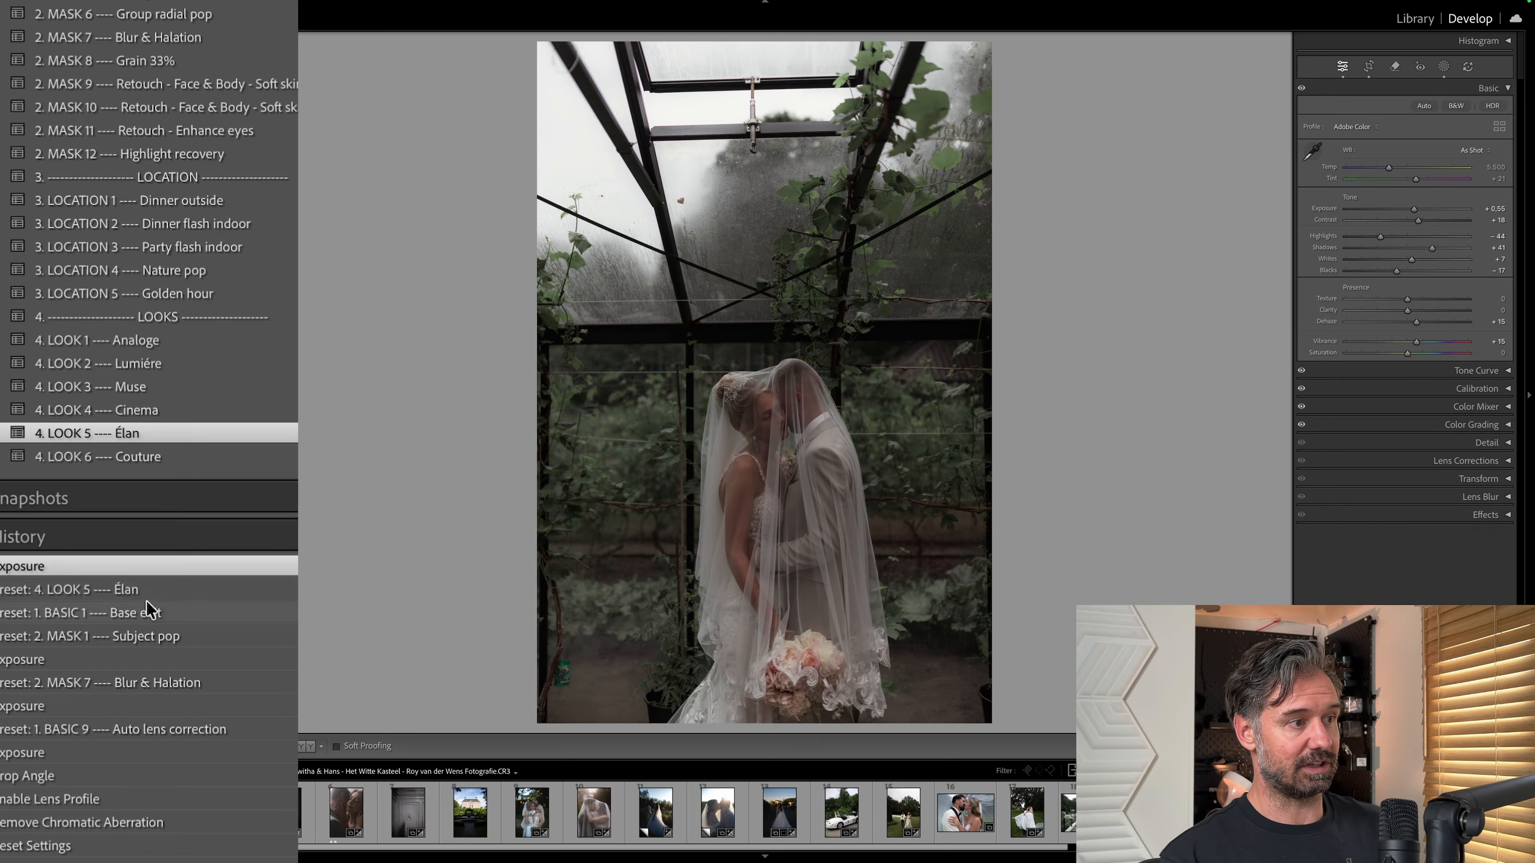
click(151, 616)
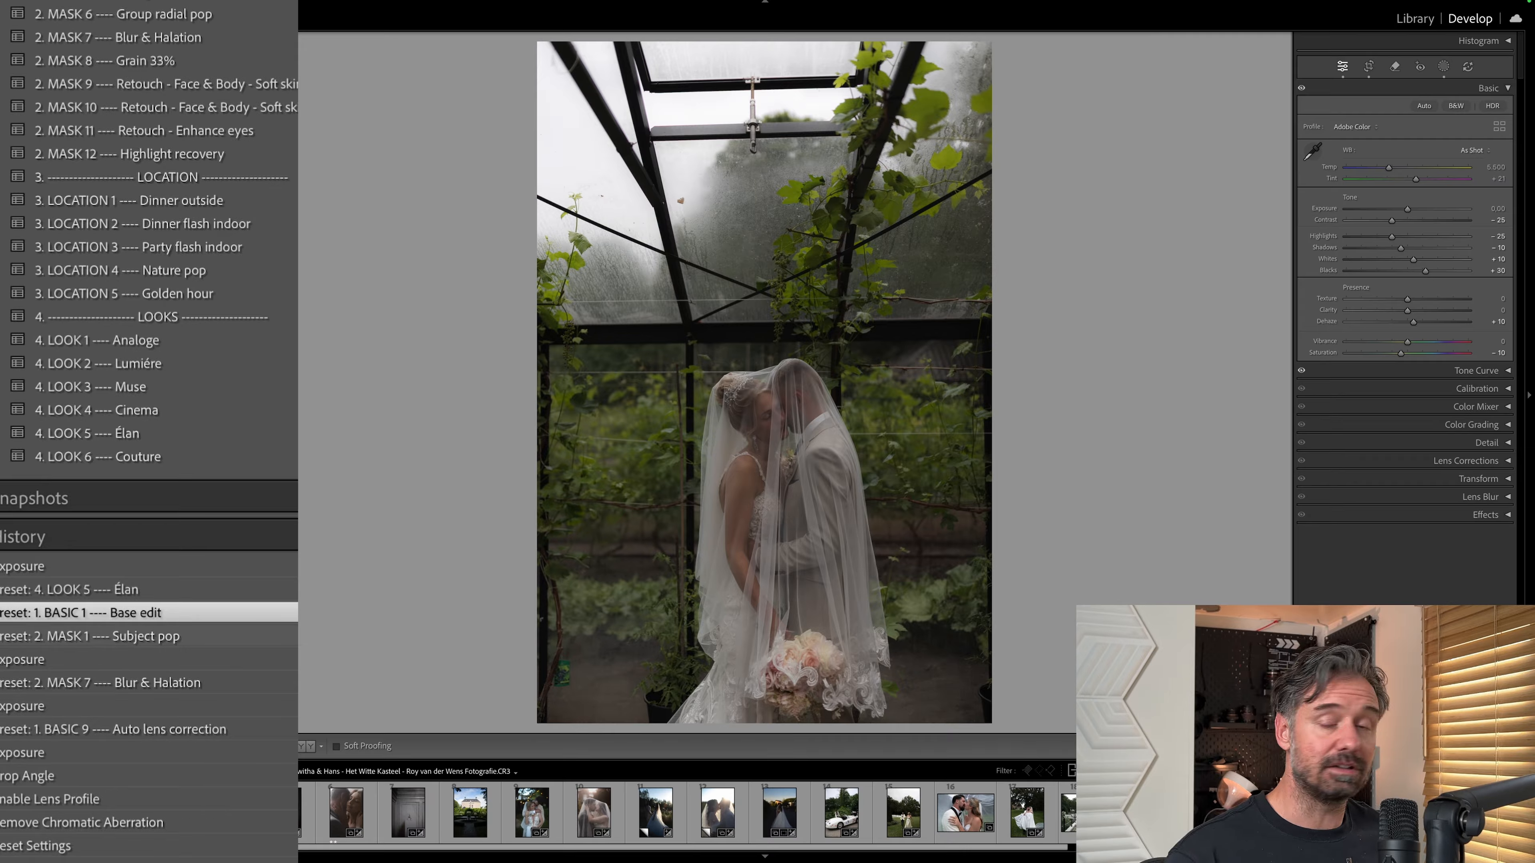
click(120, 590)
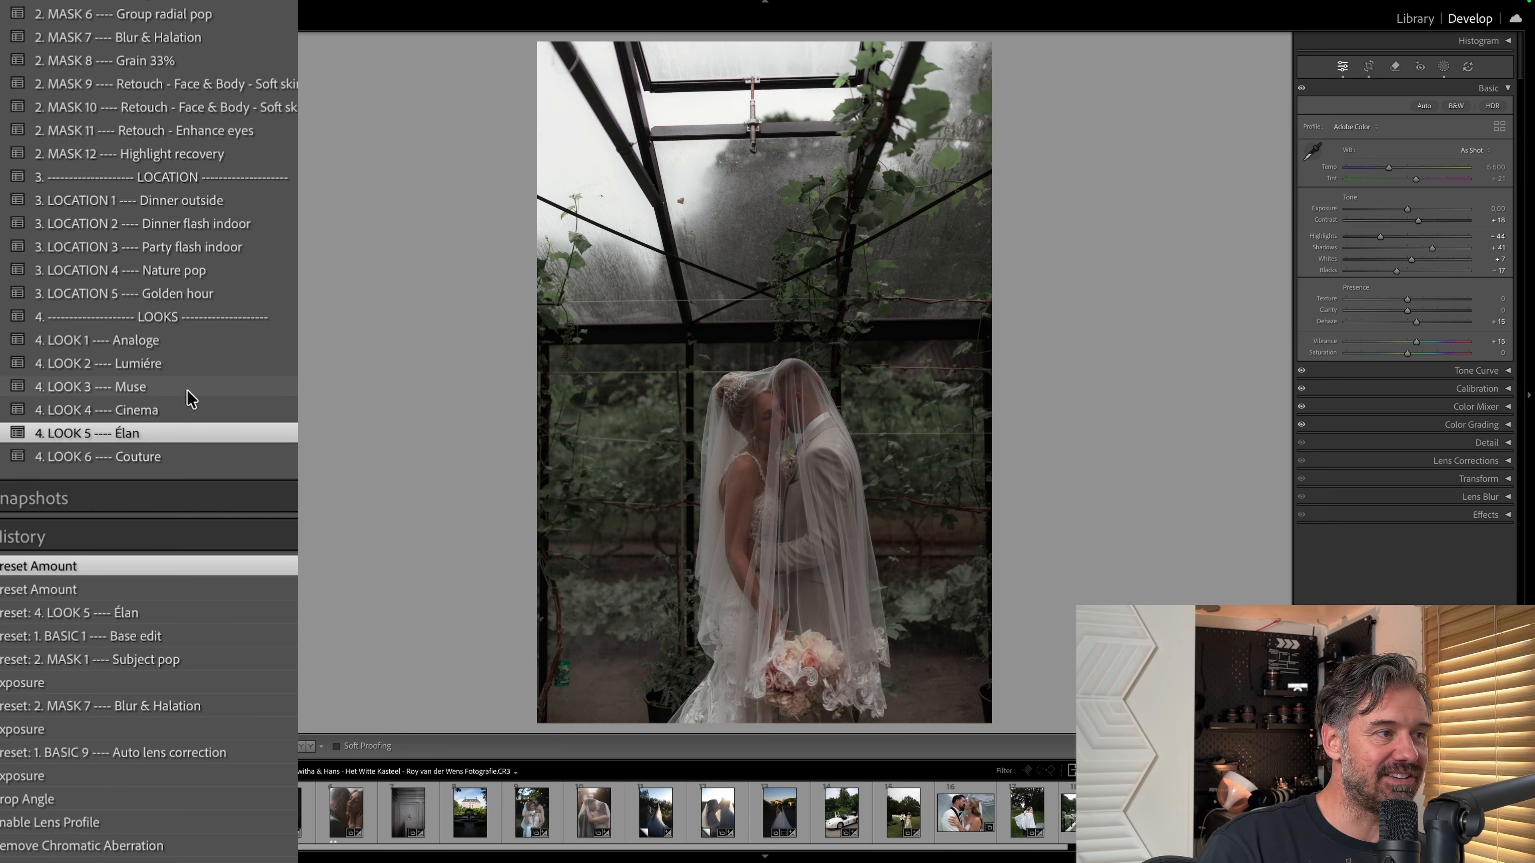
click(165, 342)
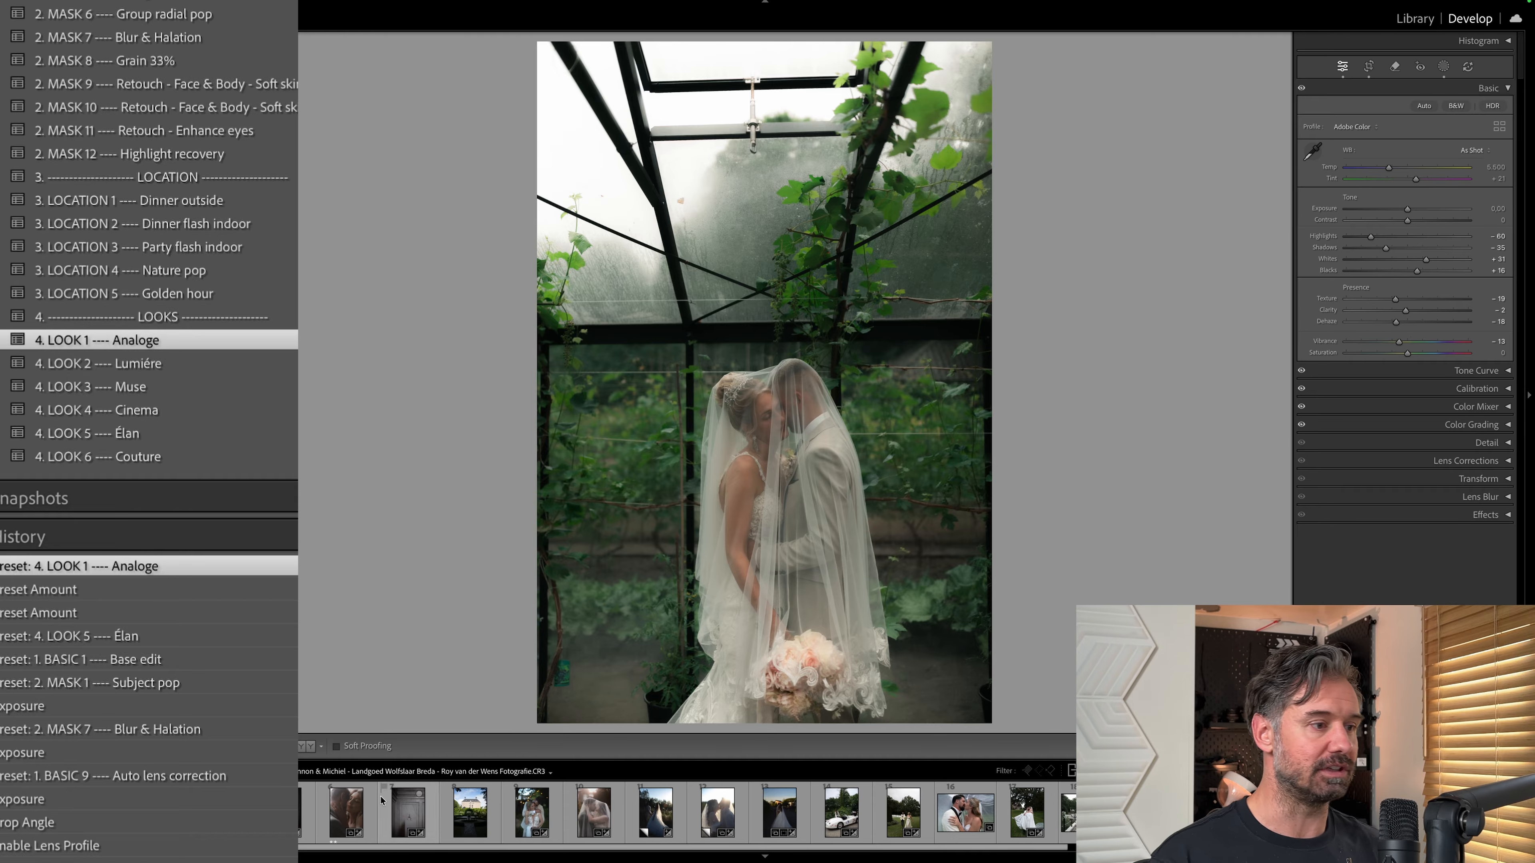
Create a virtual copy of the greenhouse veil photo, reset and straighten it, and apply the LOOK 1 Analoge preset.
key(super+apostrophe)
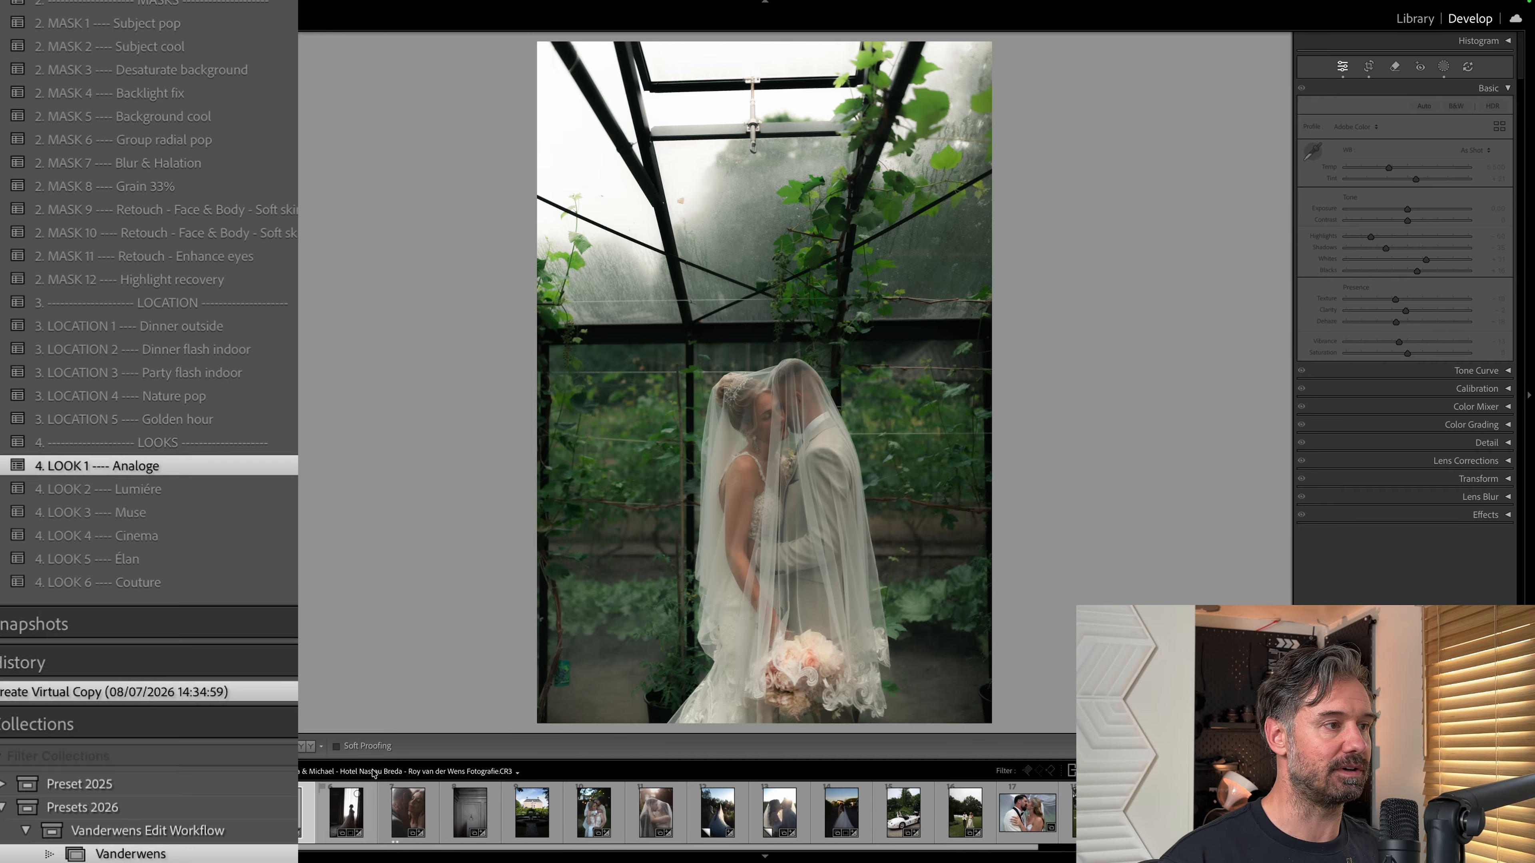
key(super+shift+r)
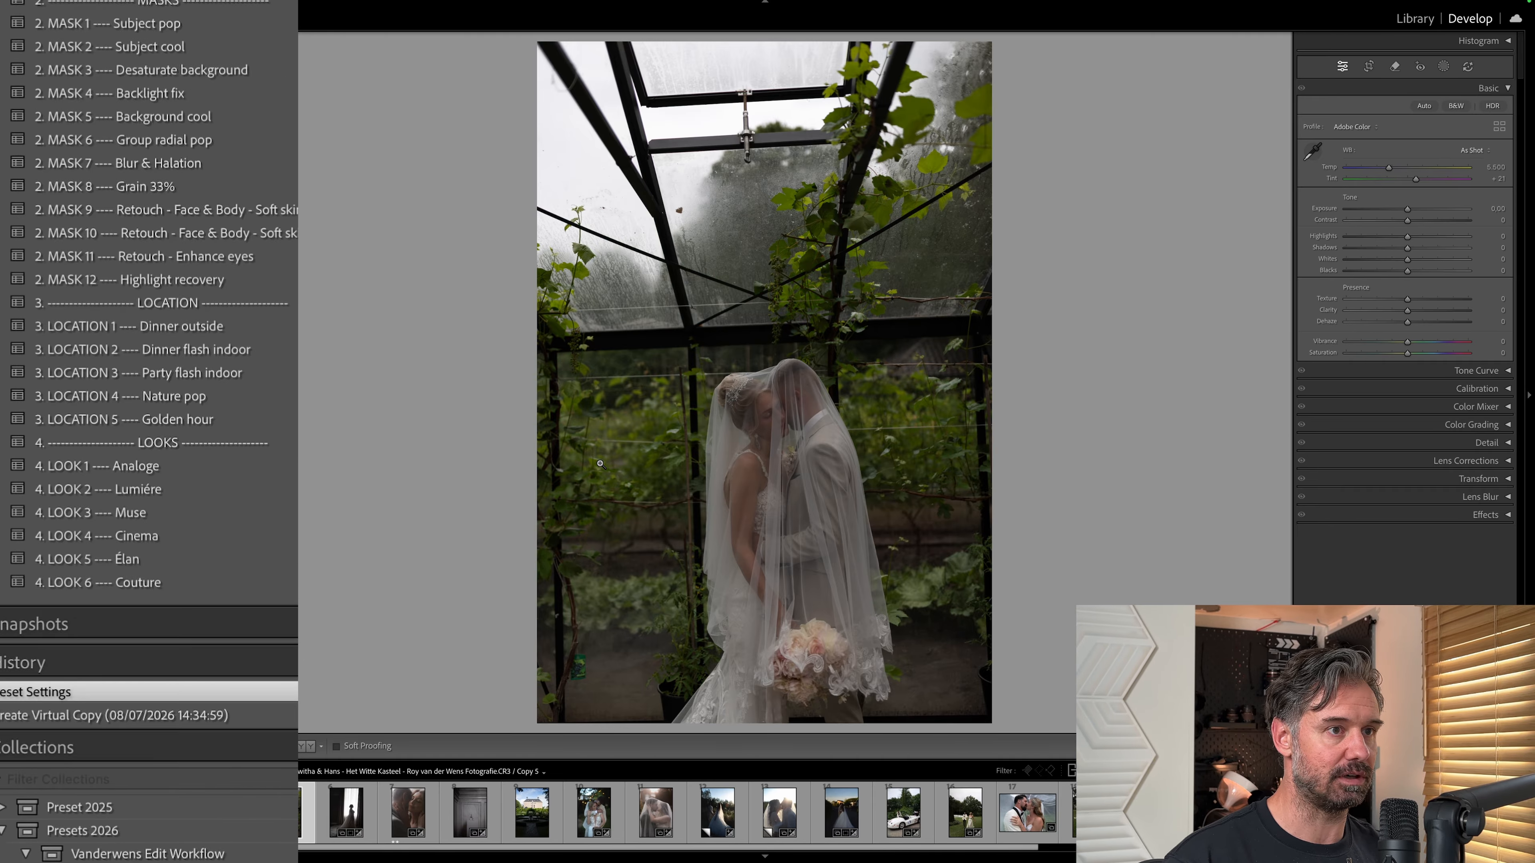
click(215, 463)
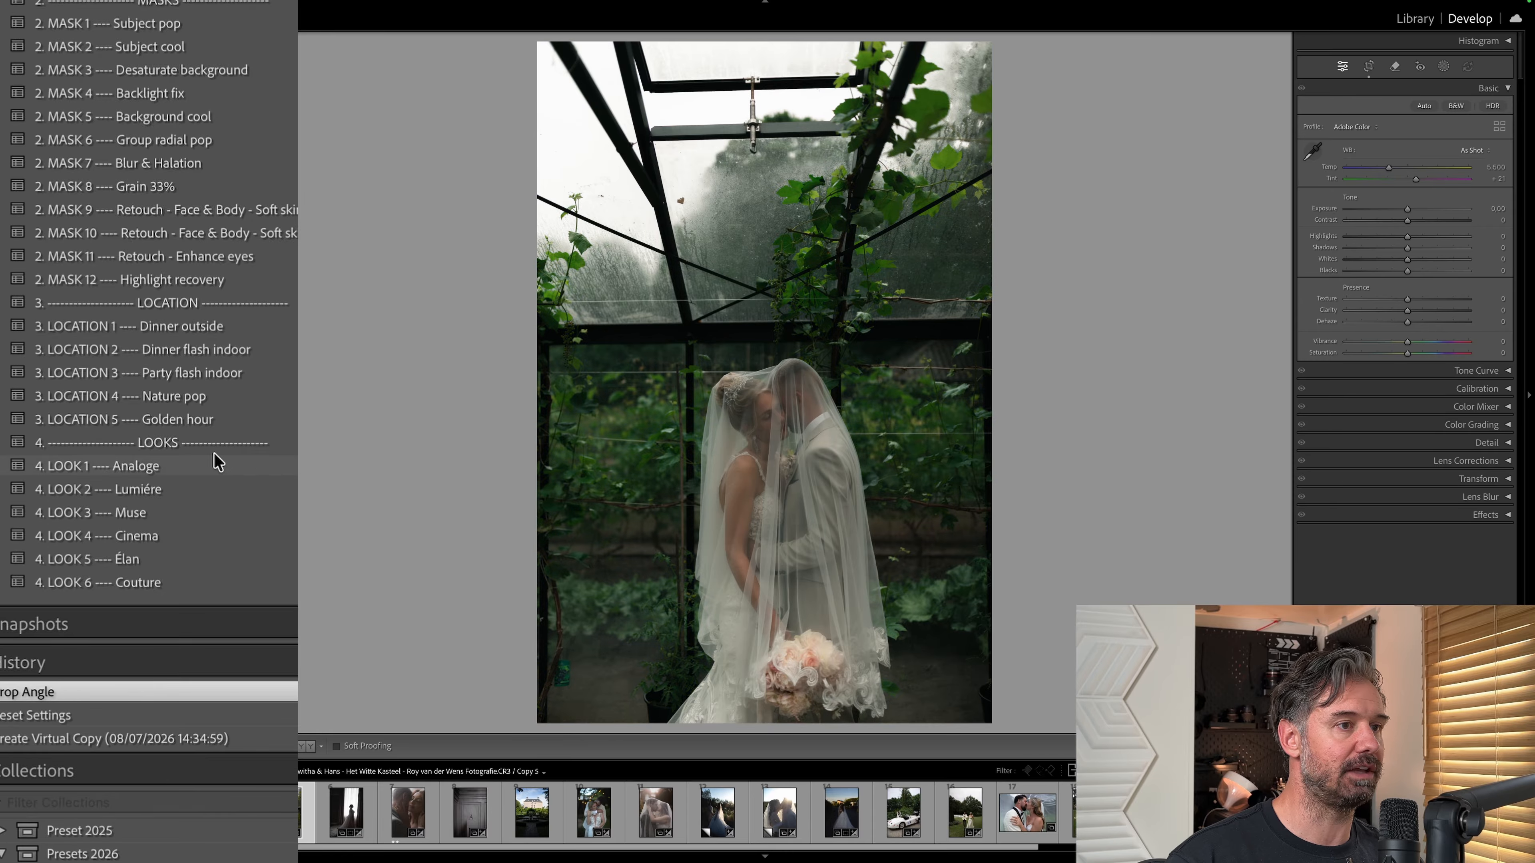
Compare the fully edited greenhouse veil photo and its edit history with the virtual copy that has only the Analoge look.
key(Left)
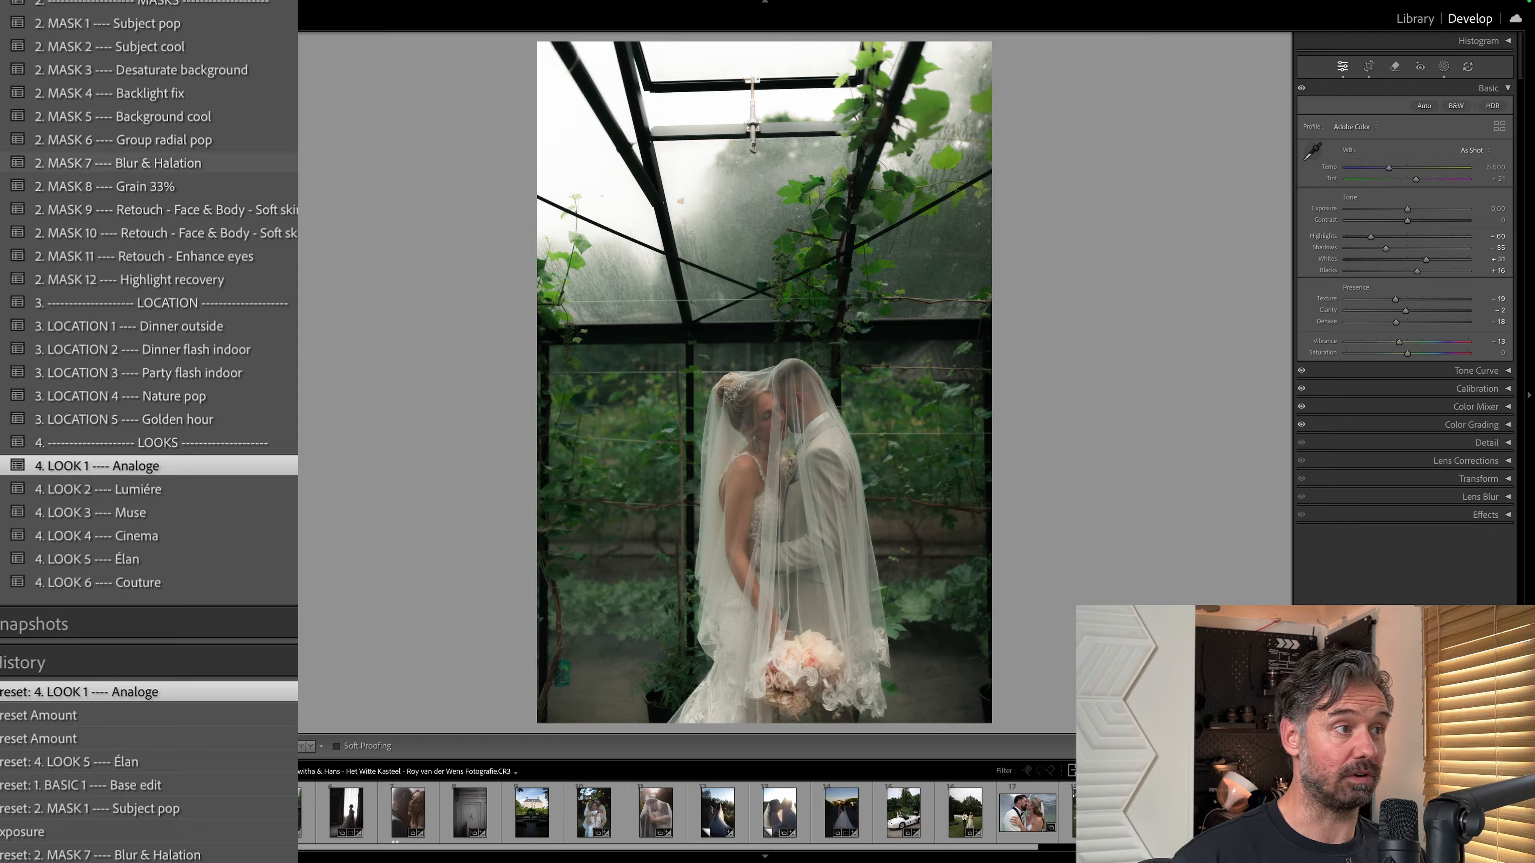
scroll(206, 203, up, 2)
scroll(205, 200, down, 6)
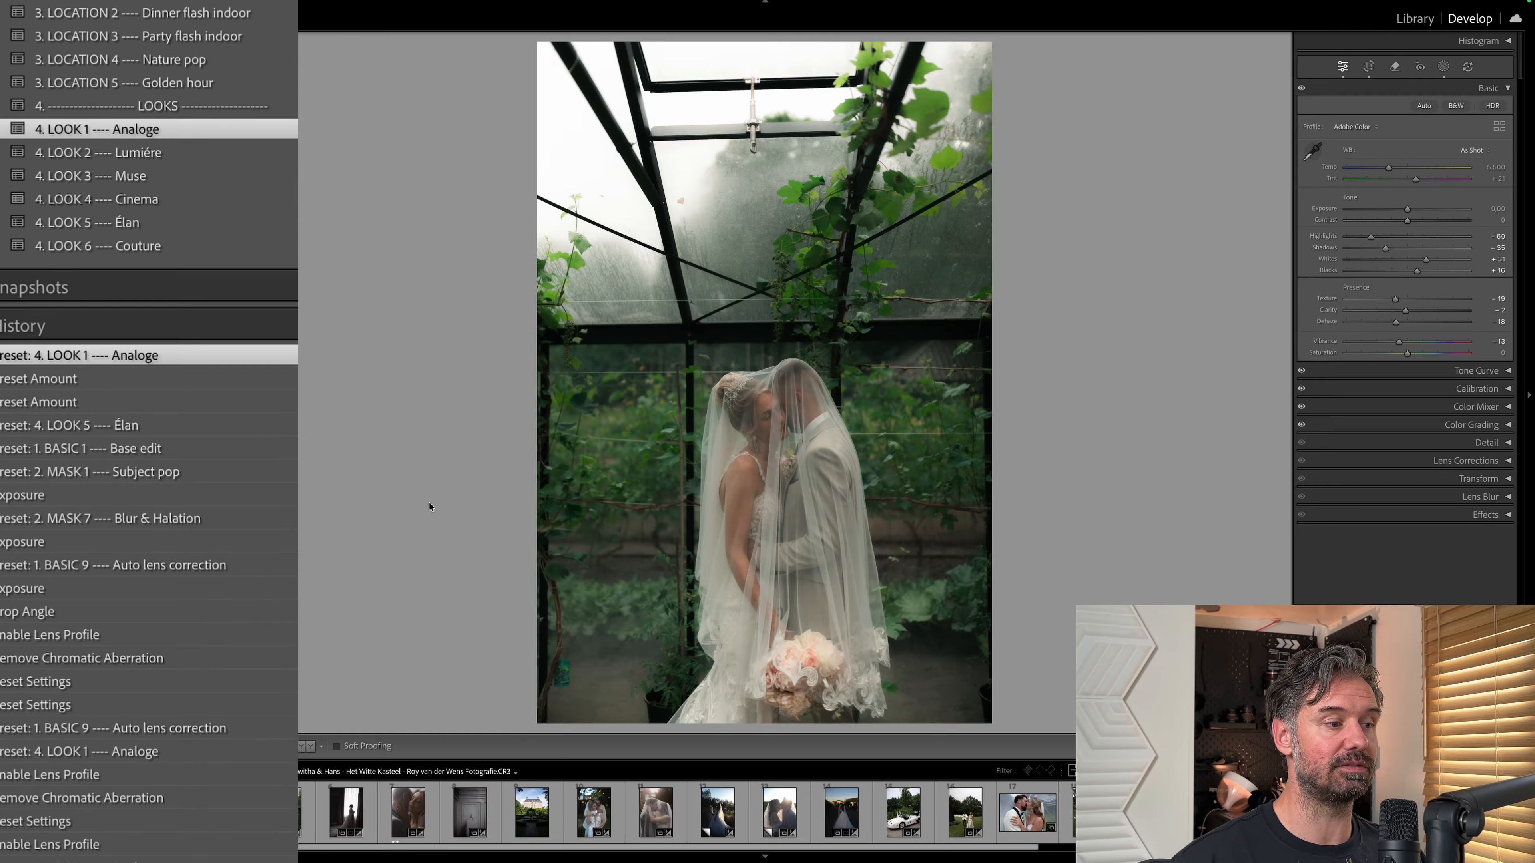
key(Right)
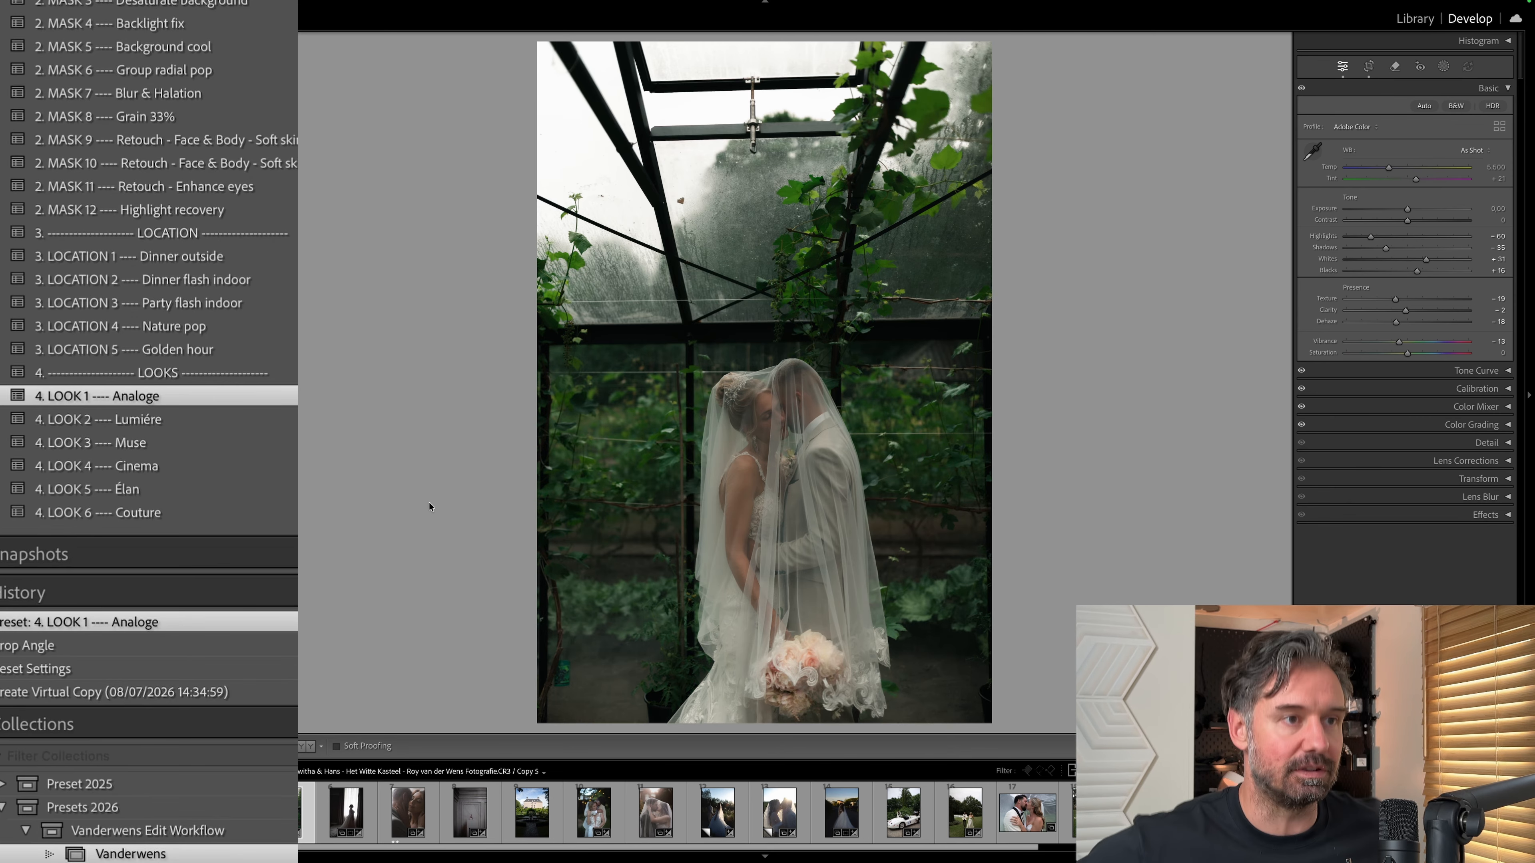
key(Left)
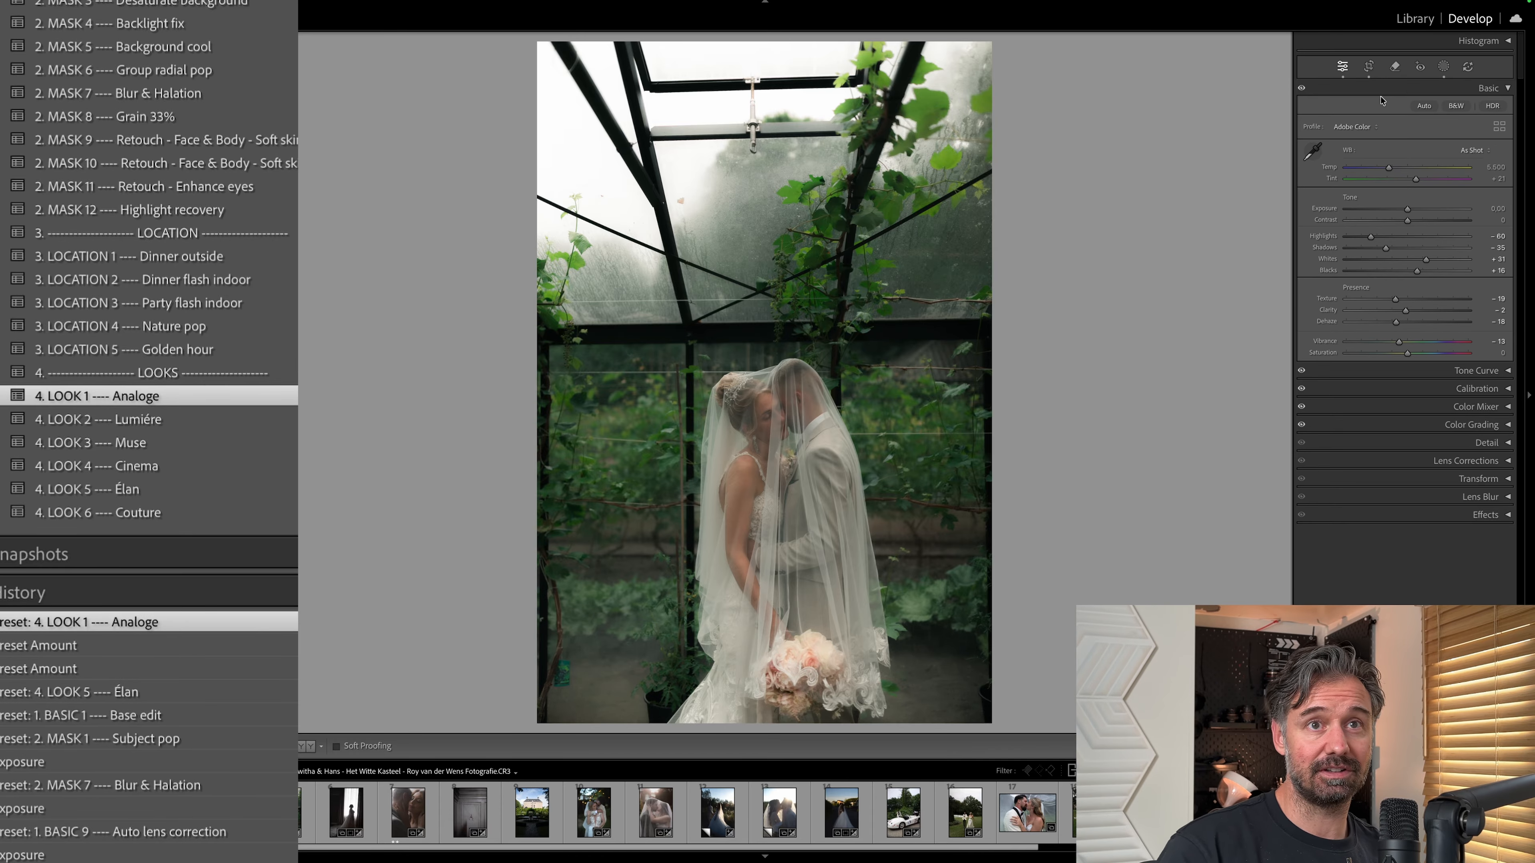
Show the greenhouse veil photo's masks and examine the tone and effects settings of the BG - Blur and halation mask.
click(1443, 73)
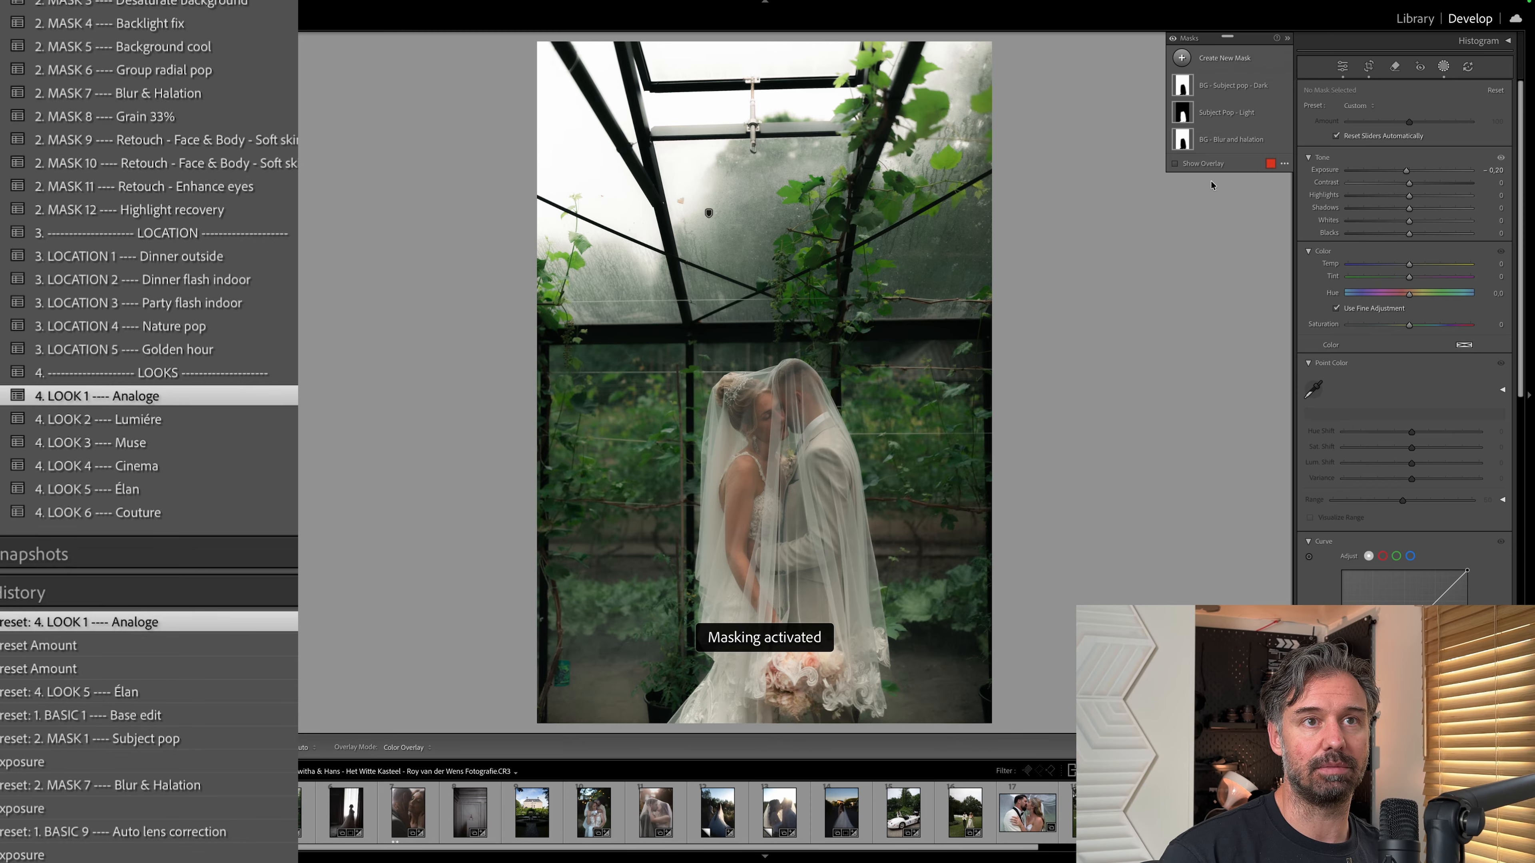
click(1188, 141)
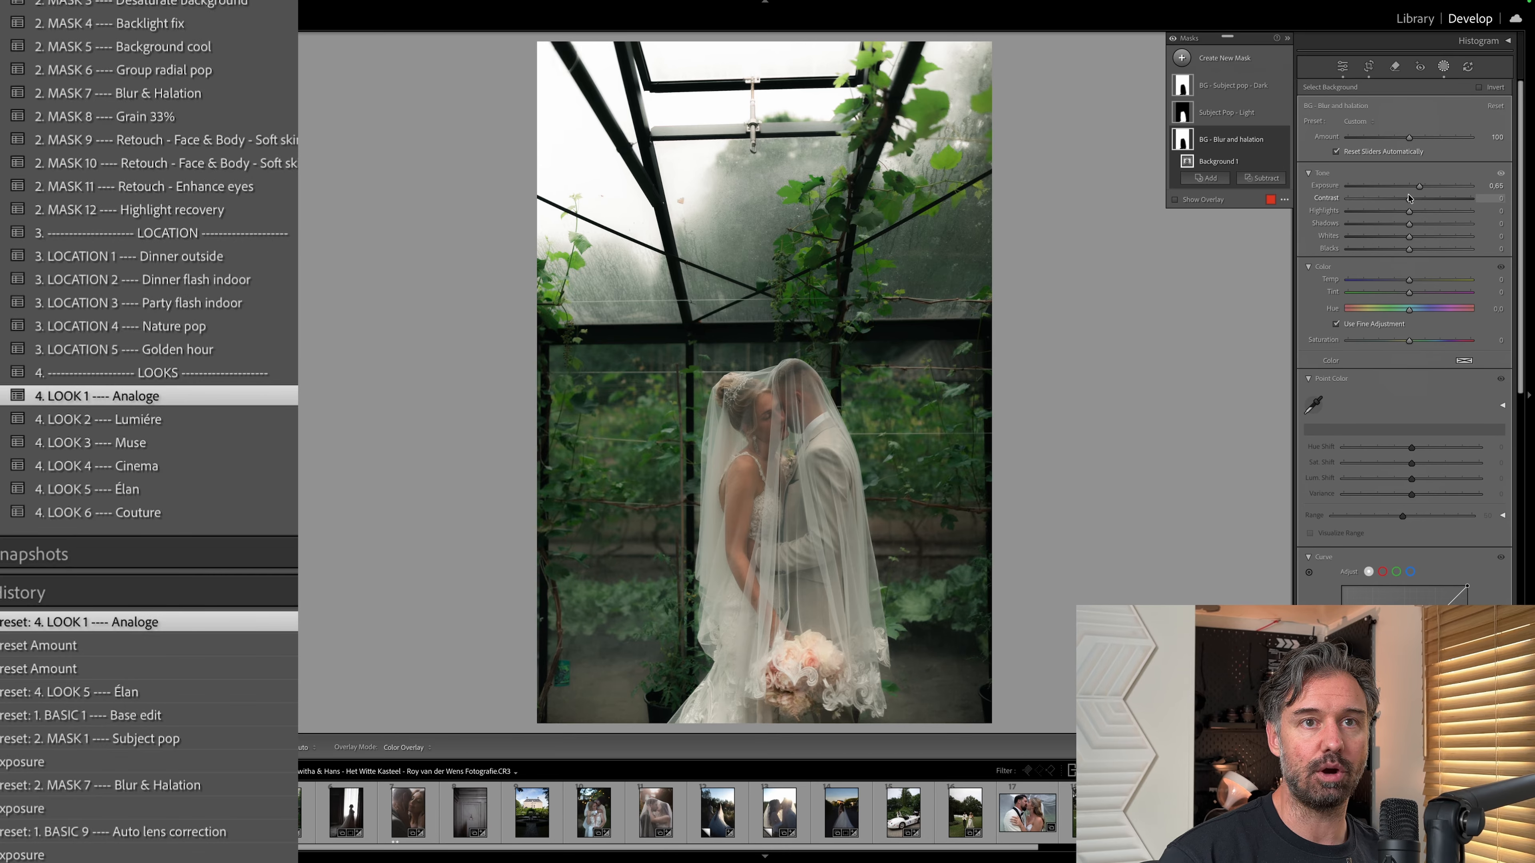
scroll(1398, 289, down, 3)
scroll(1390, 416, down, 6)
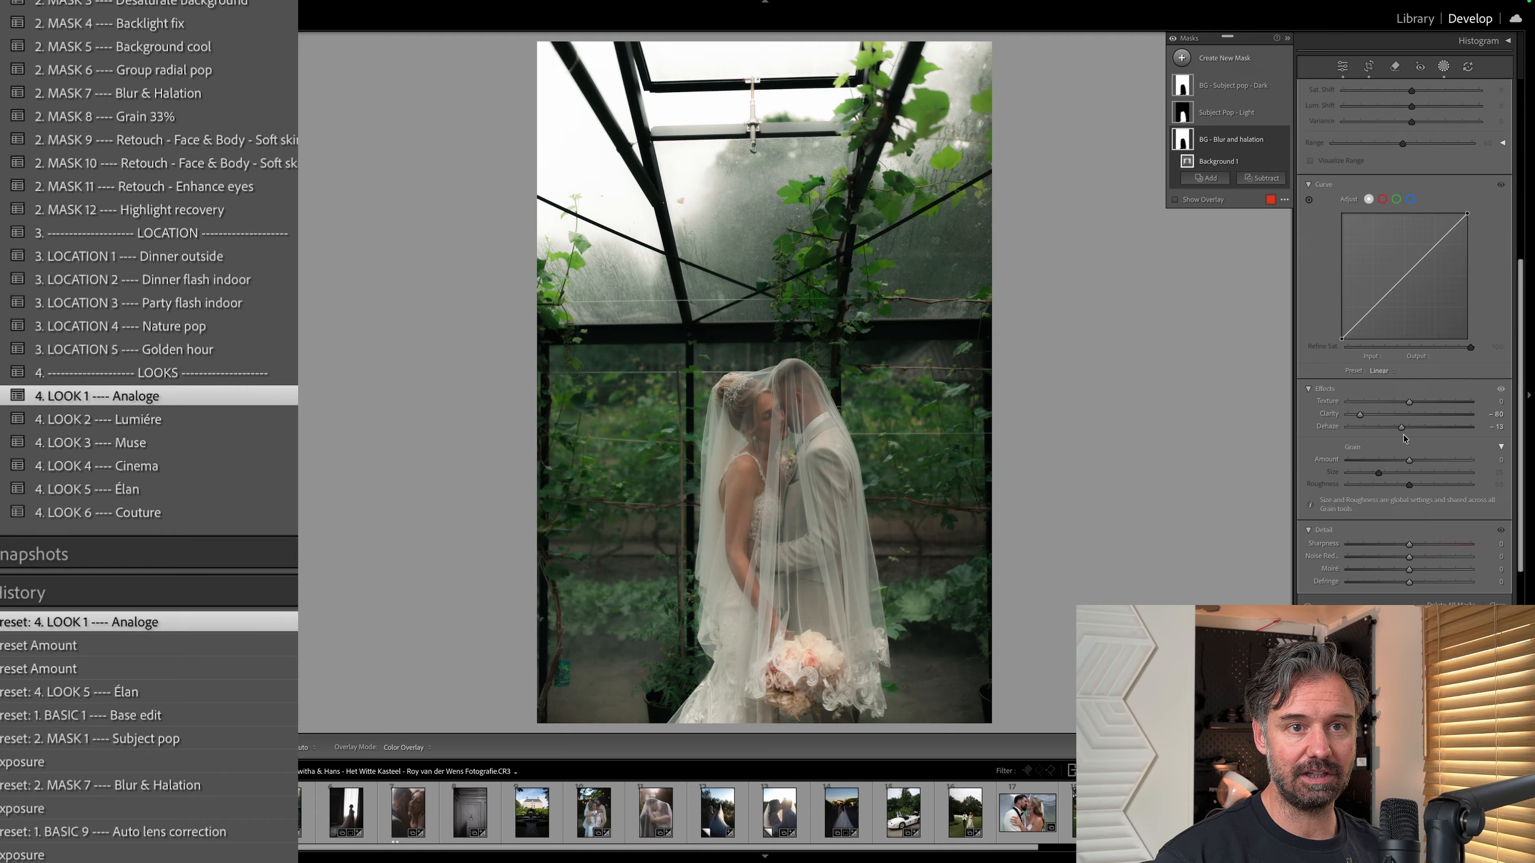
scroll(1384, 393, up, 9)
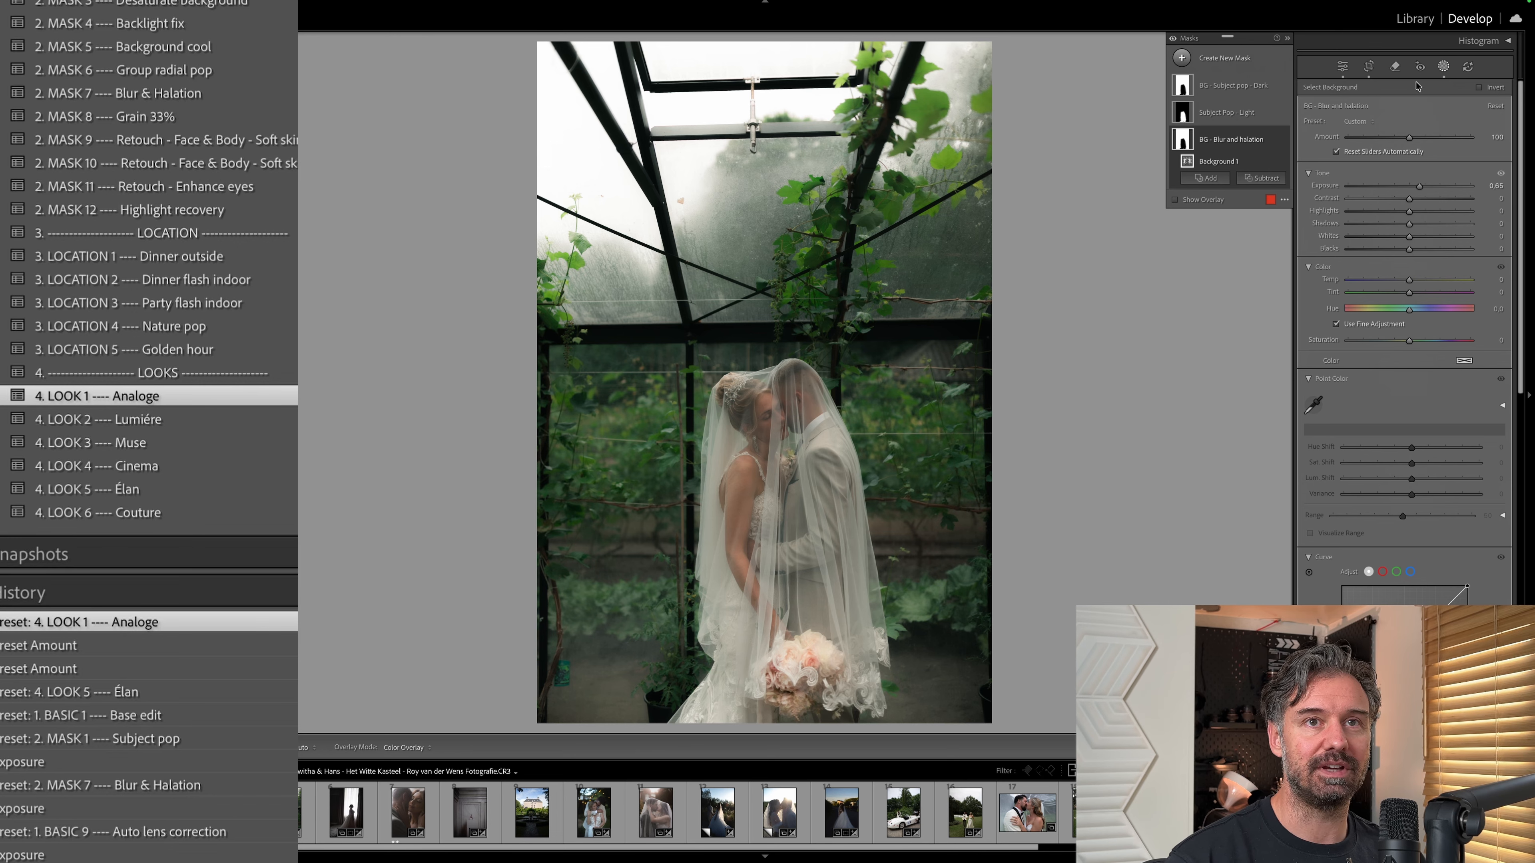
key(d)
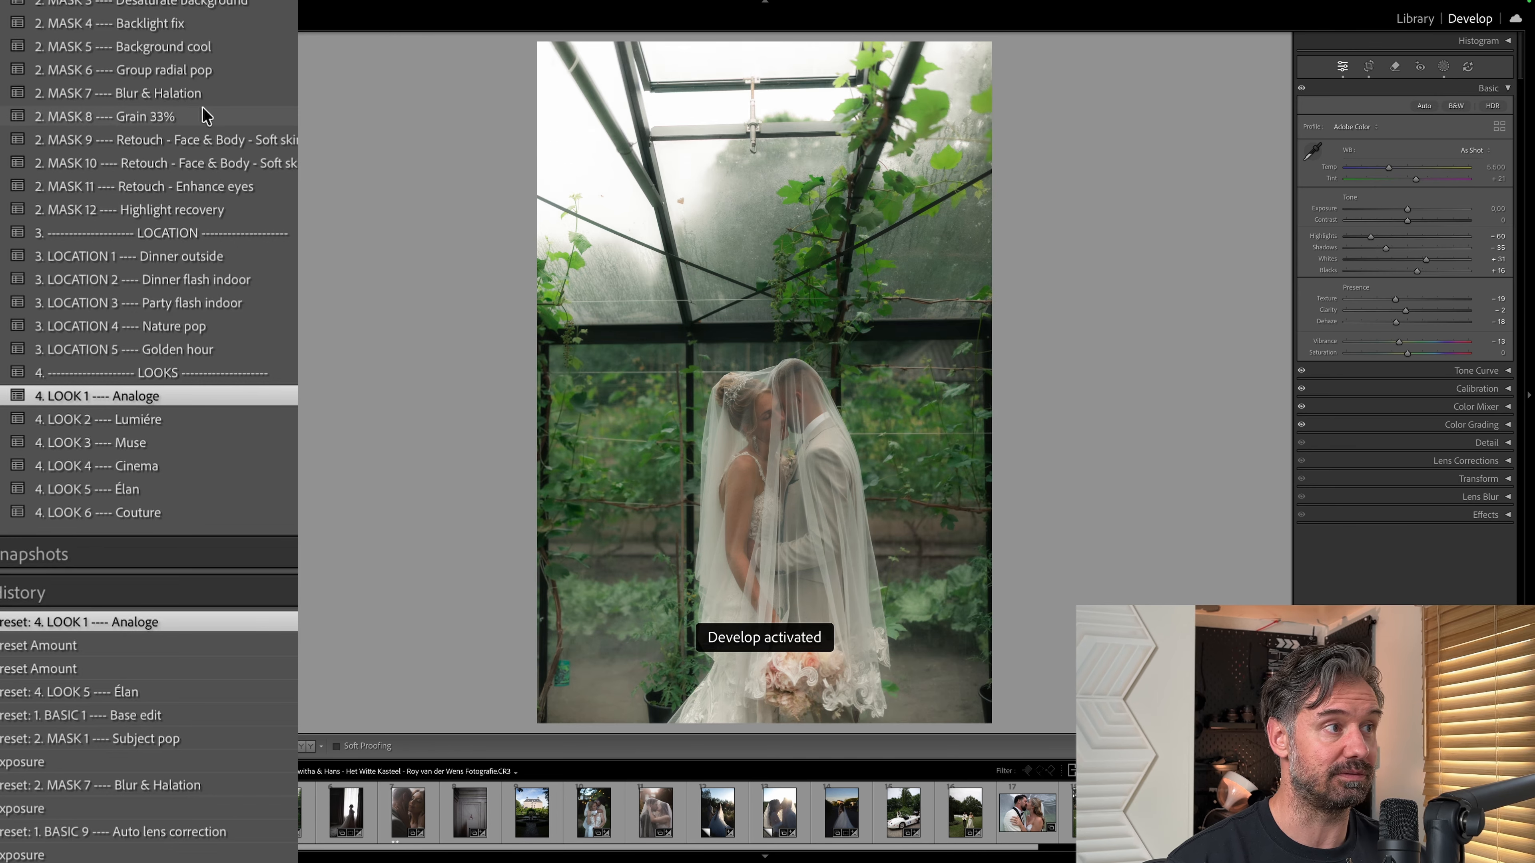
Apply the MASK 8 Grain 33% preset to the greenhouse veil photo with the couple's faces in close view.
scroll(202, 112, up, 3)
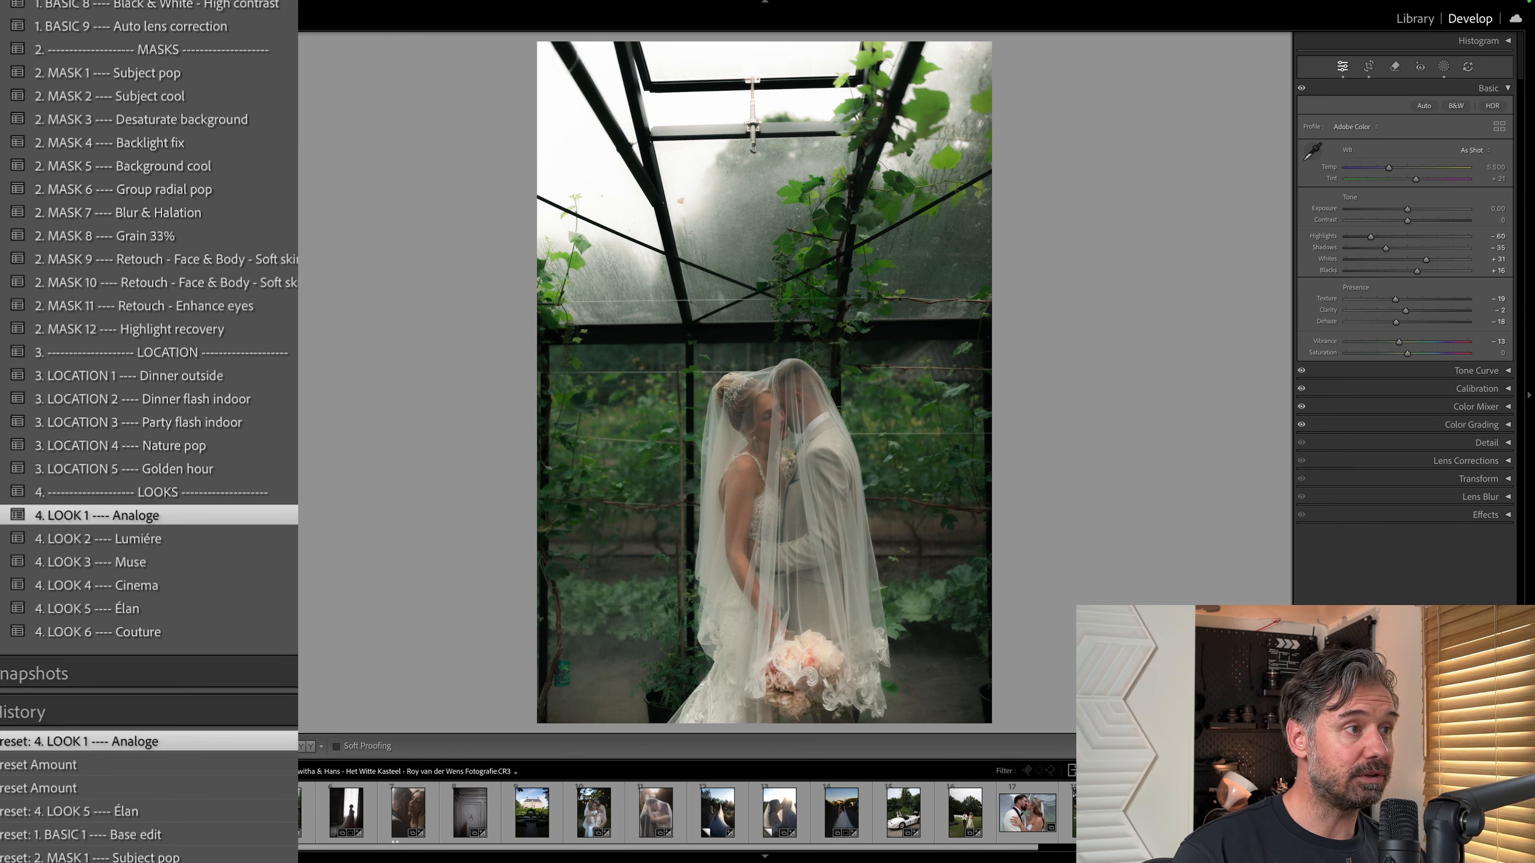
click(232, 241)
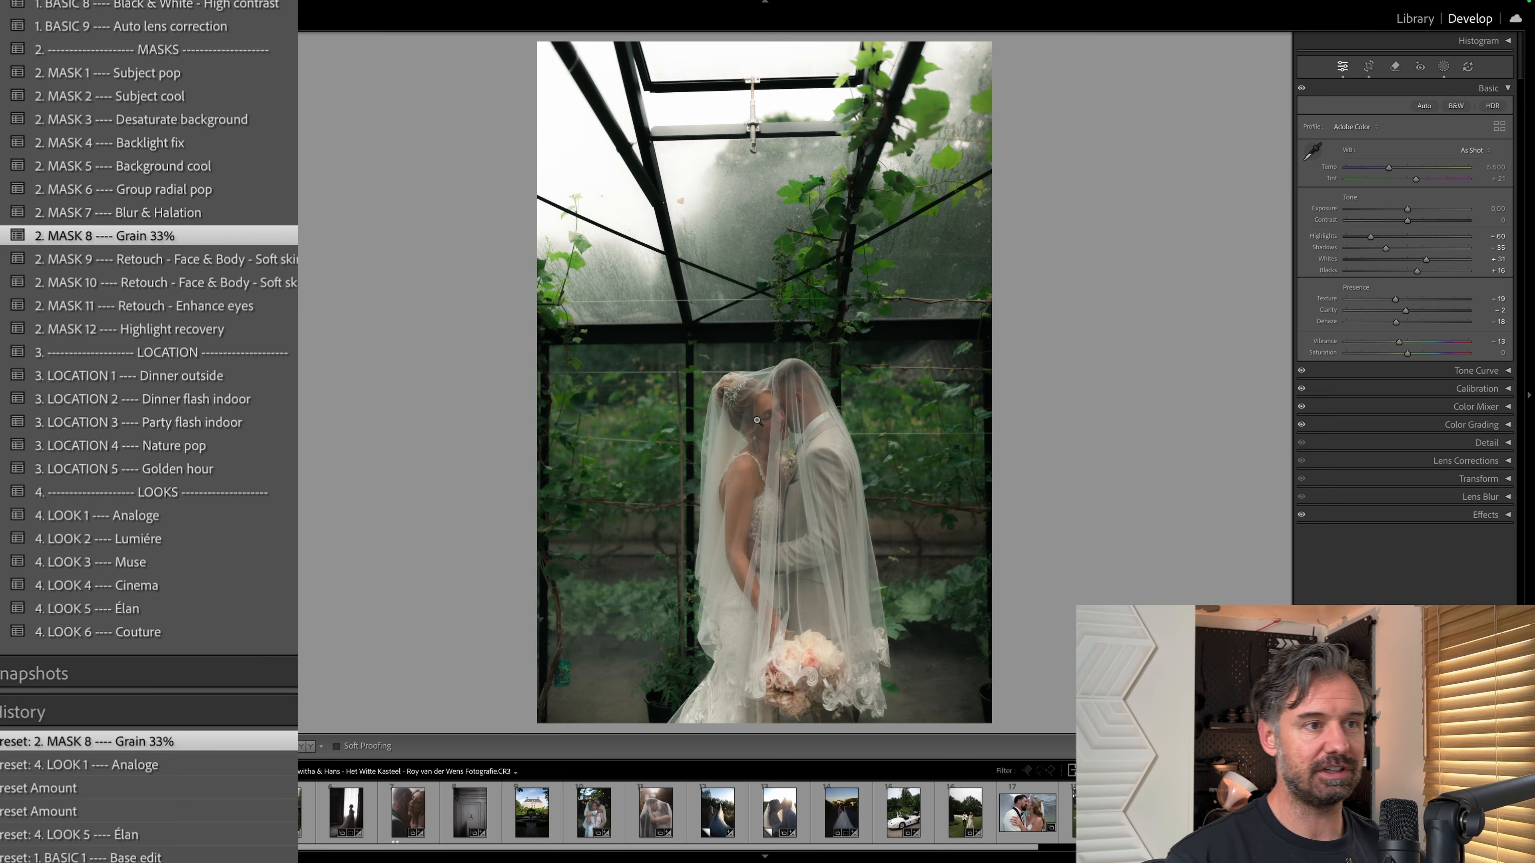
key(ctrl+z)
click(759, 396)
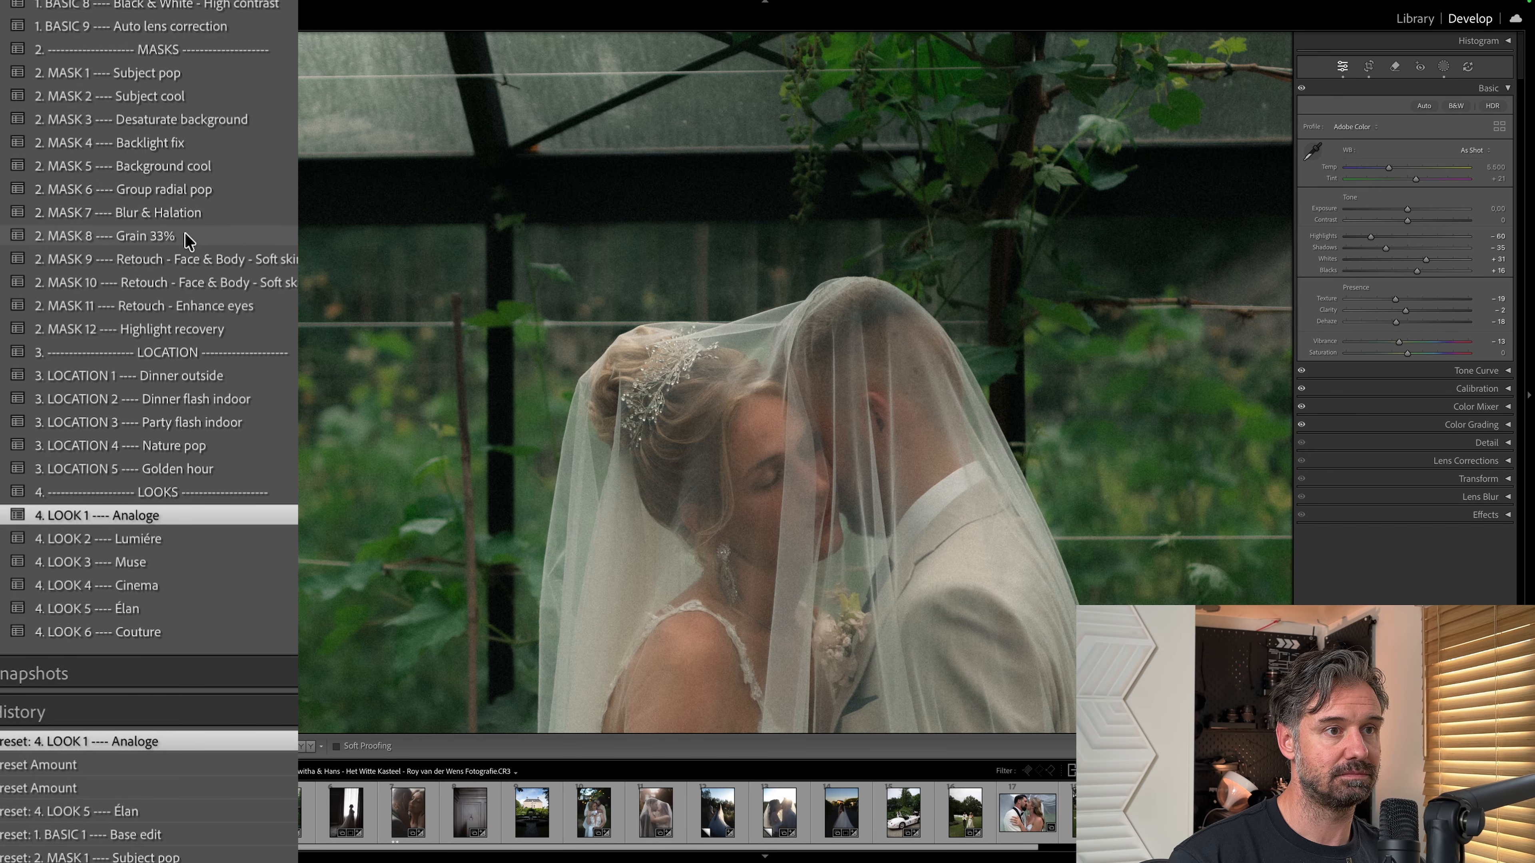
click(188, 239)
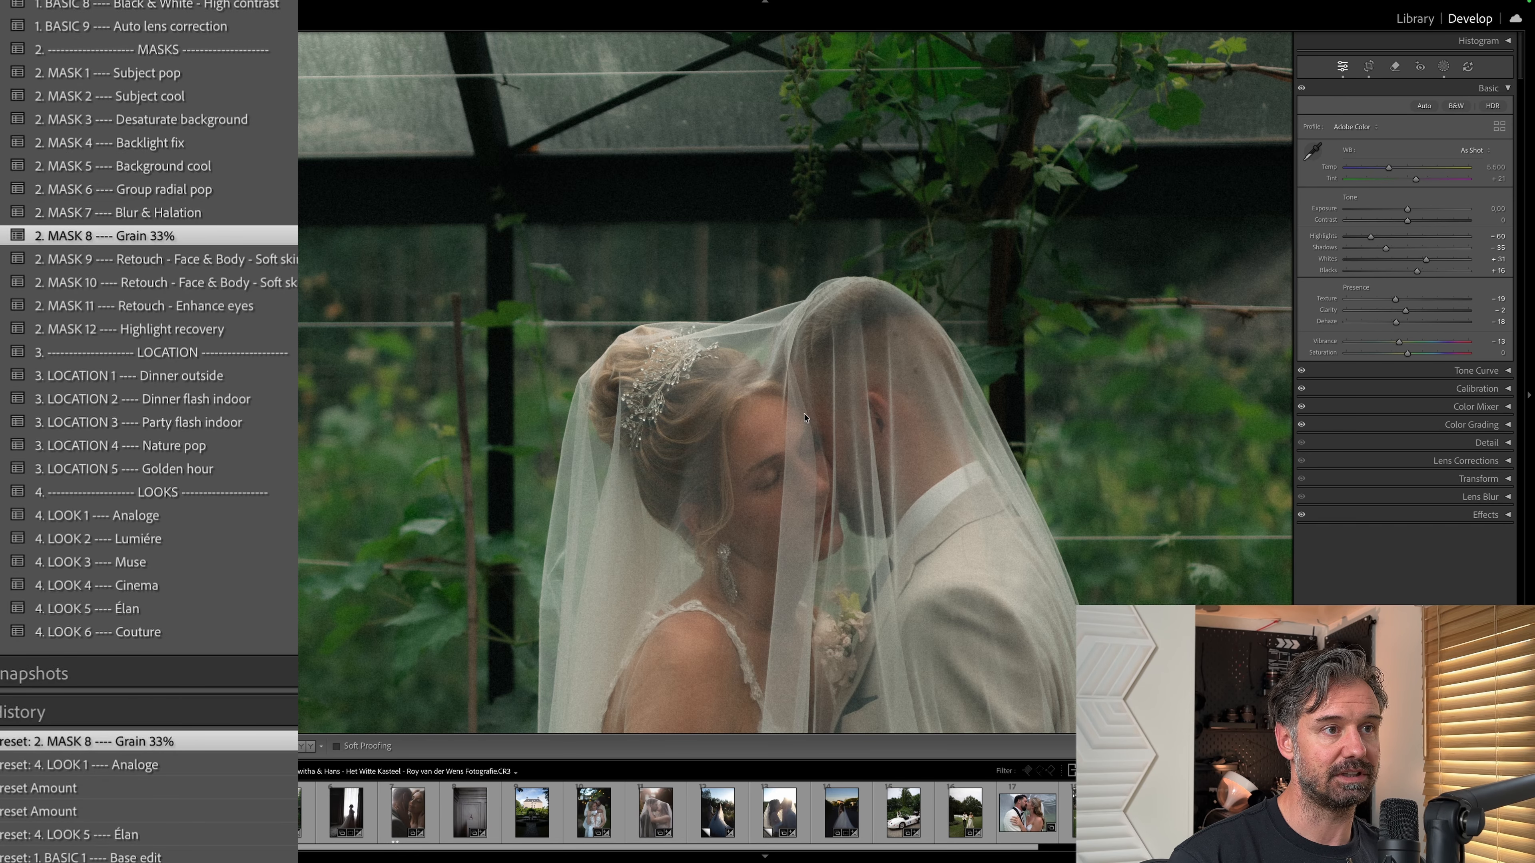
Examine the grain on the couple's faces and compare the MASK 8 Grain 33% and LOOK 1 Analoge history states.
drag(760, 453, 734, 329)
key(super+equal)
key(super+equal)
key(super+equal)
key(super+equal)
key(super+equal)
key(super+equal)
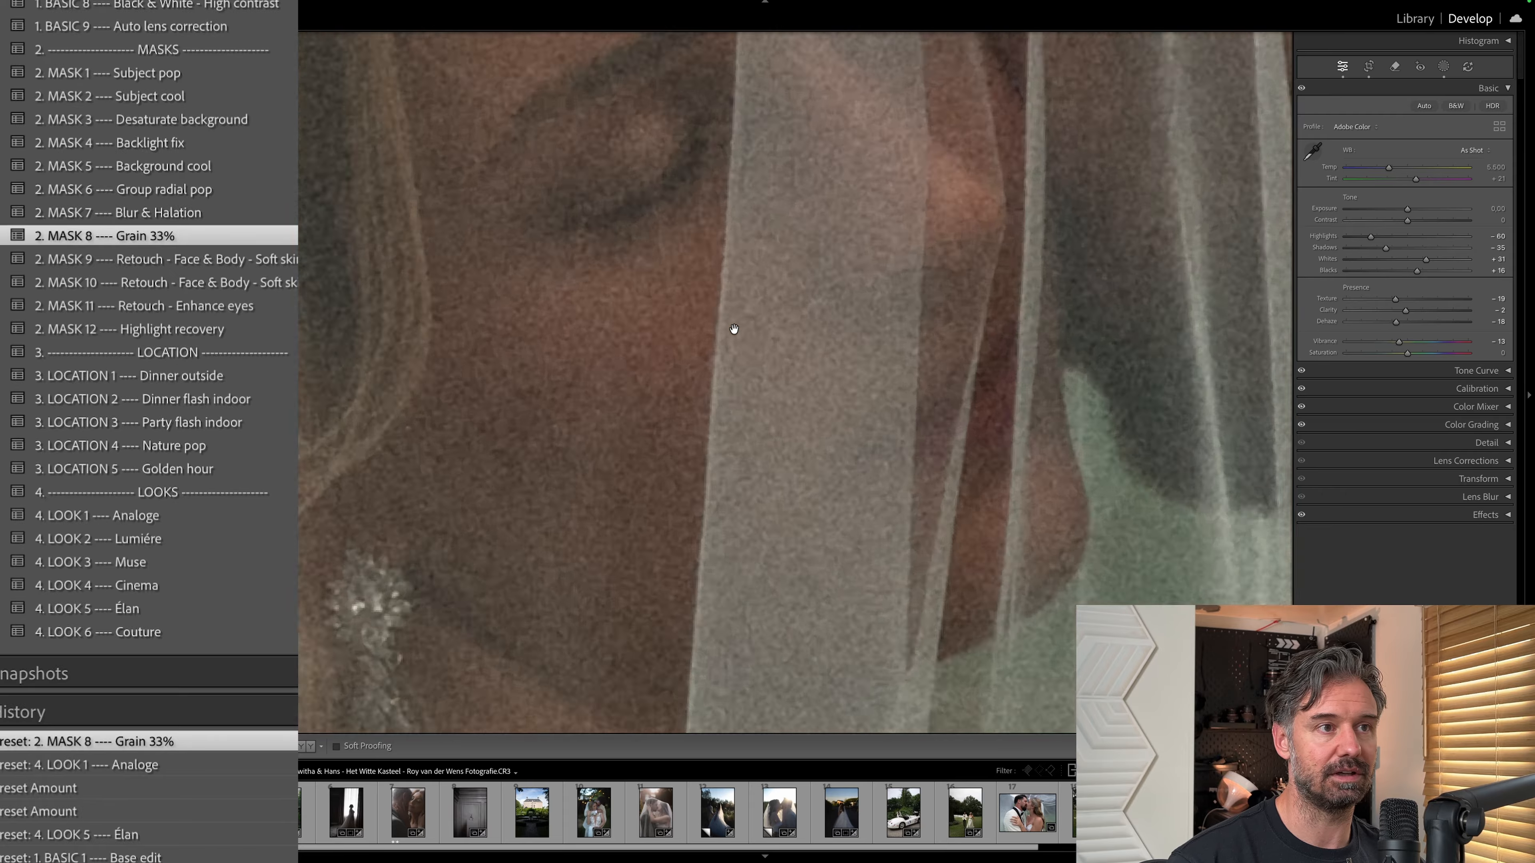
key(super+minus)
key(super+minus)
key(super+minus)
key(super+minus)
key(super+minus)
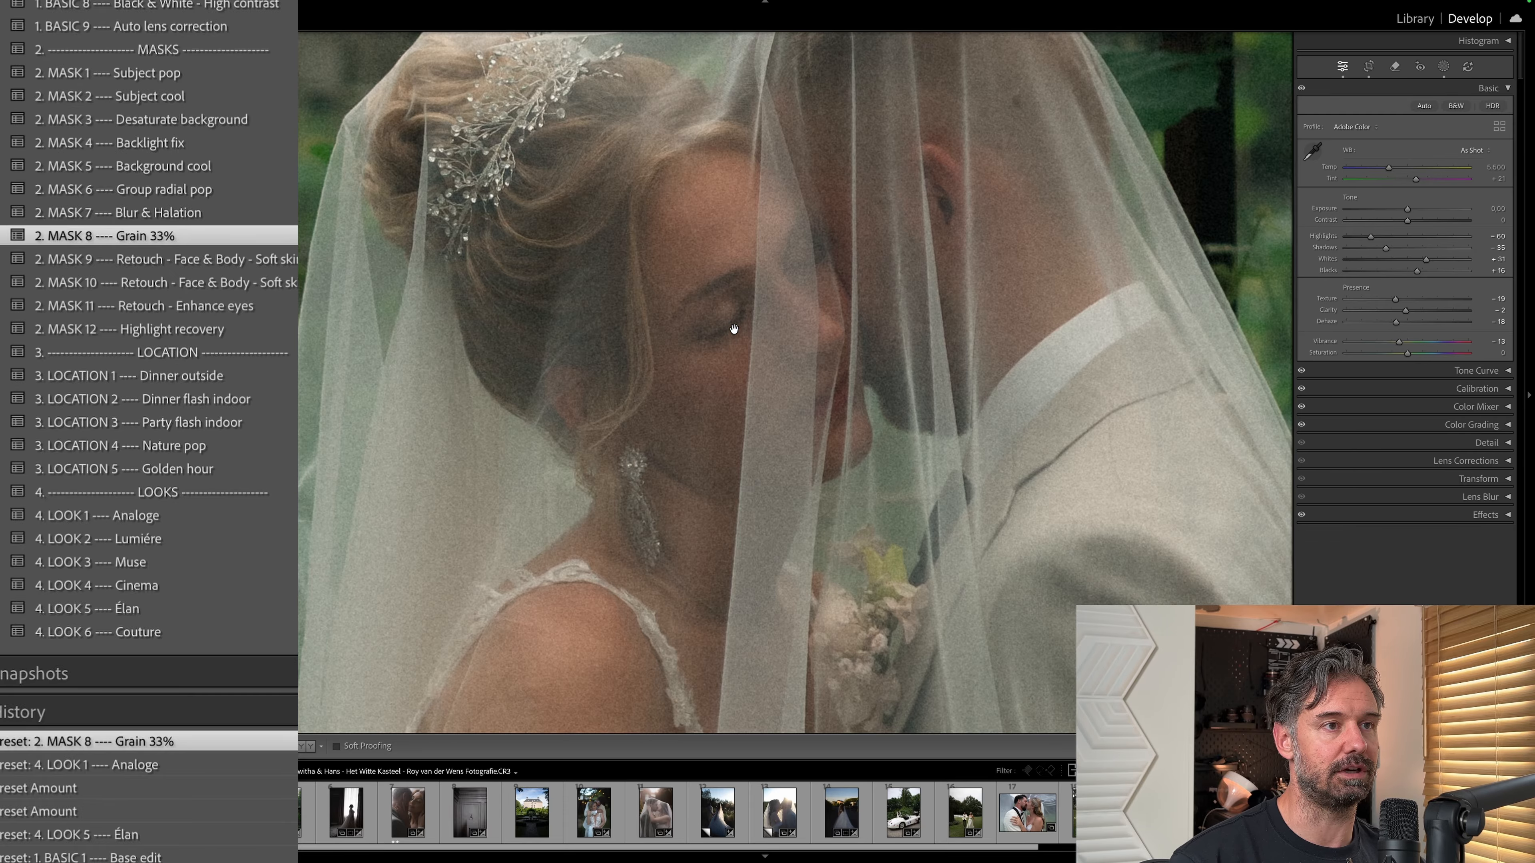
click(180, 769)
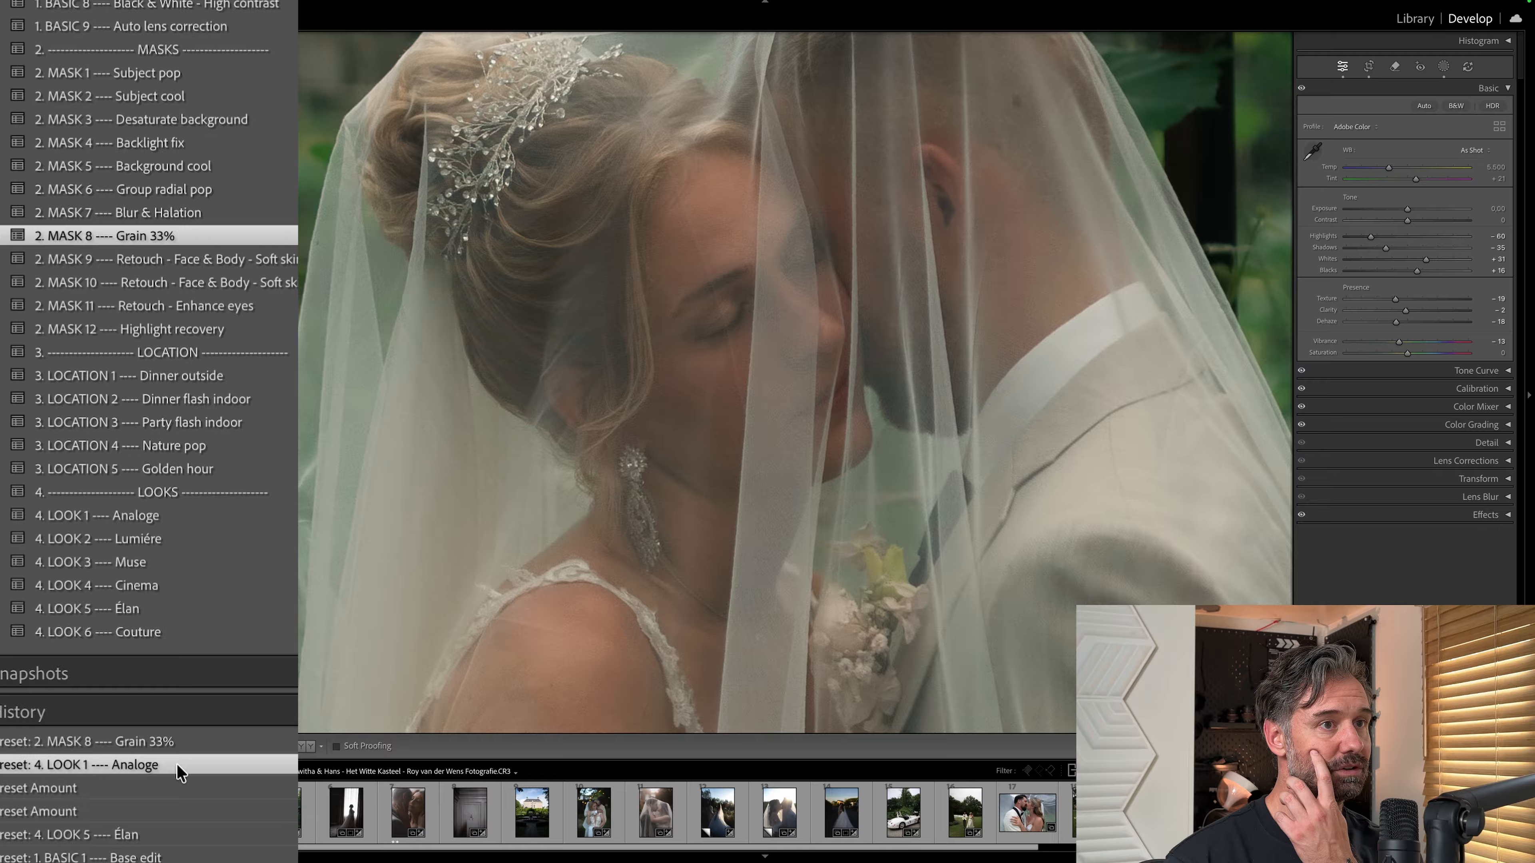
click(195, 738)
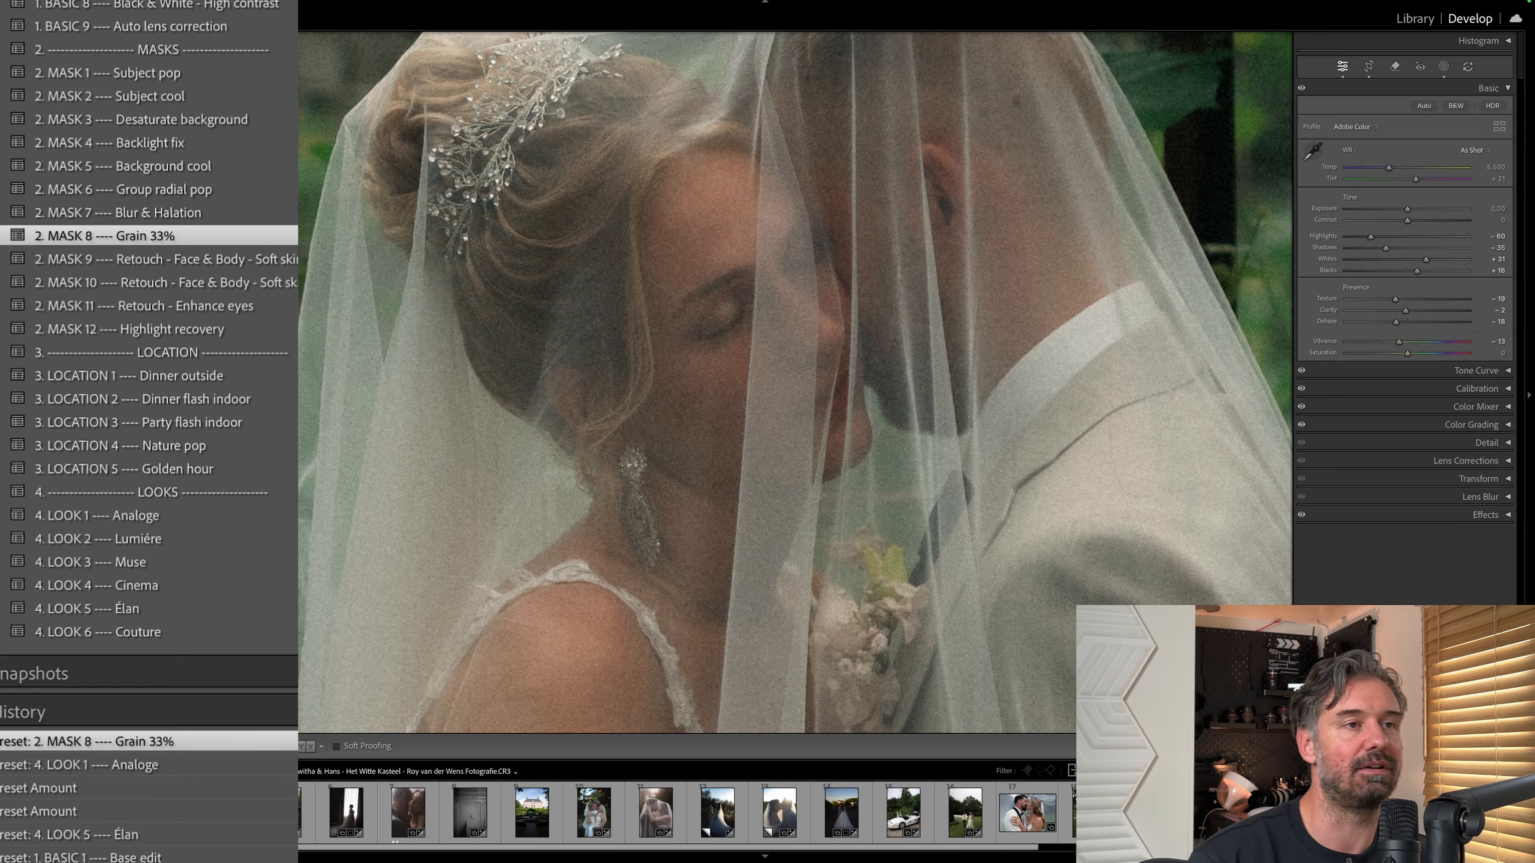
click(790, 484)
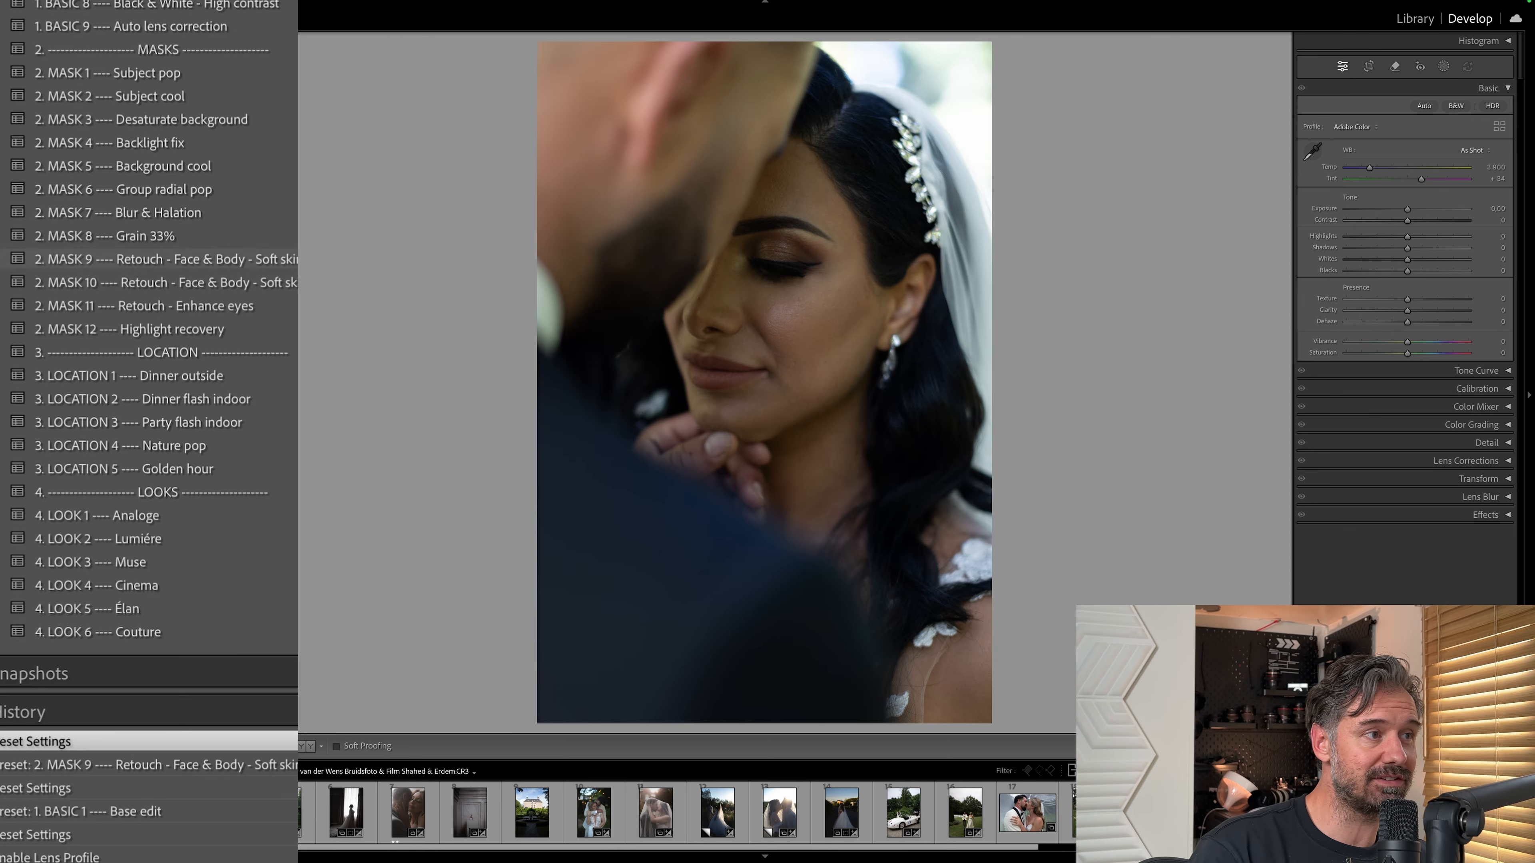
Apply the MASK 9 and MASK 10 Retouch - Face & Body presets to the close-up of the dark-haired bride and inspect her skin.
click(758, 339)
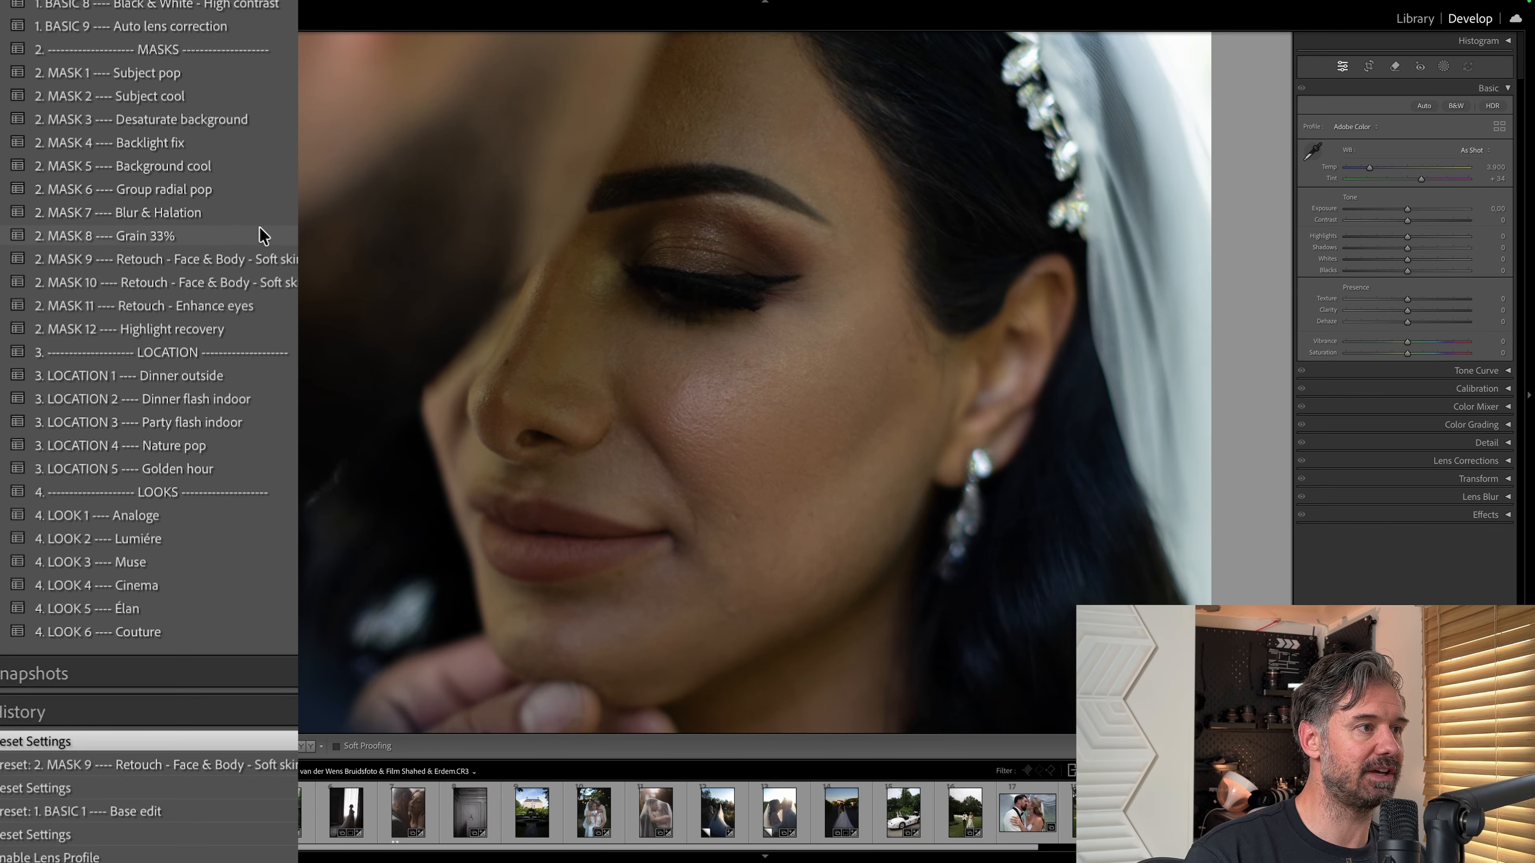
click(152, 258)
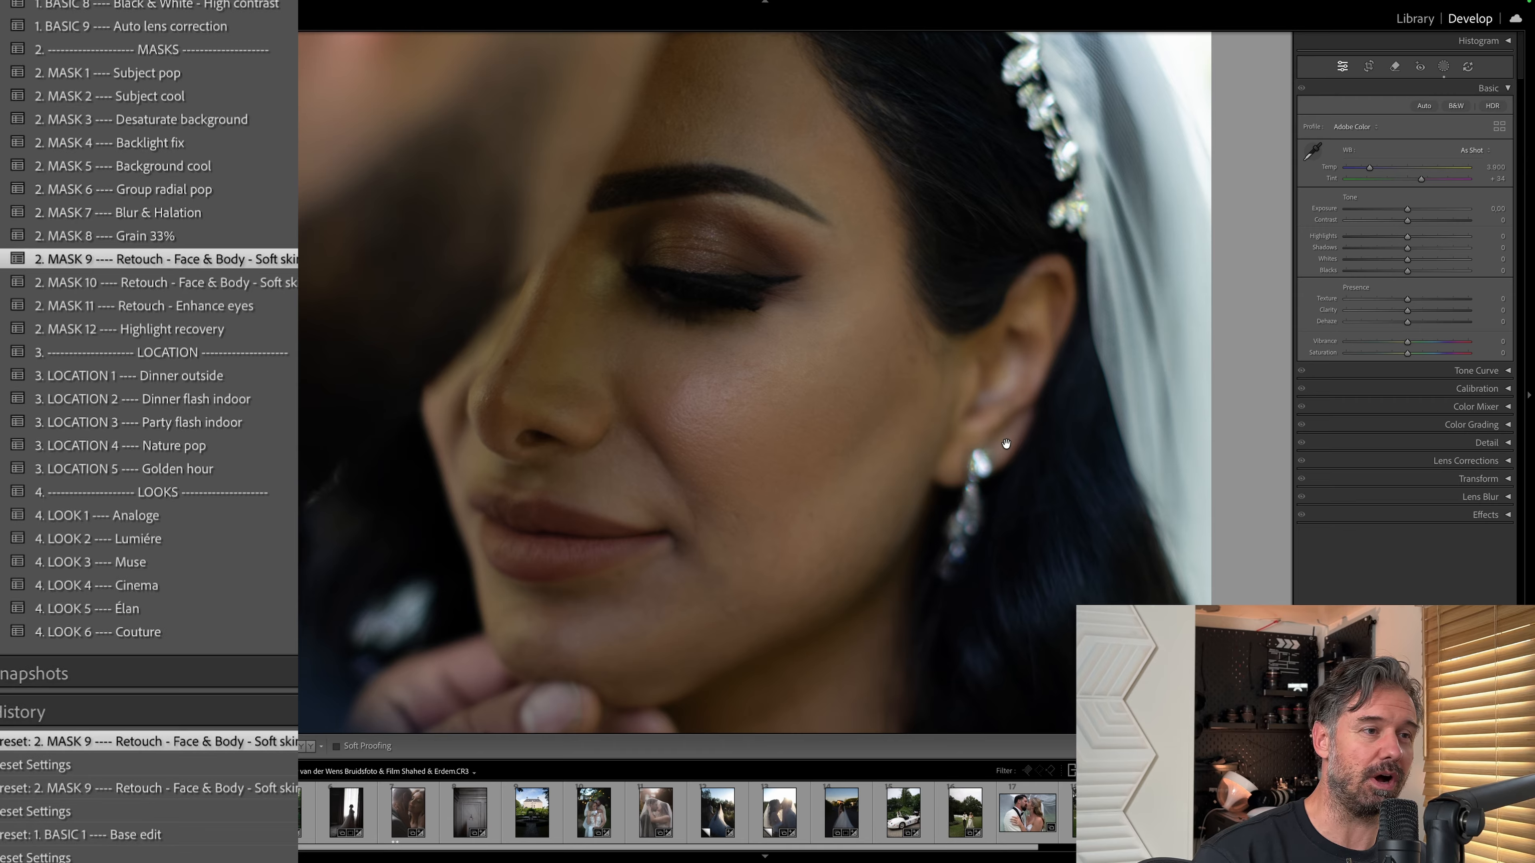
click(862, 426)
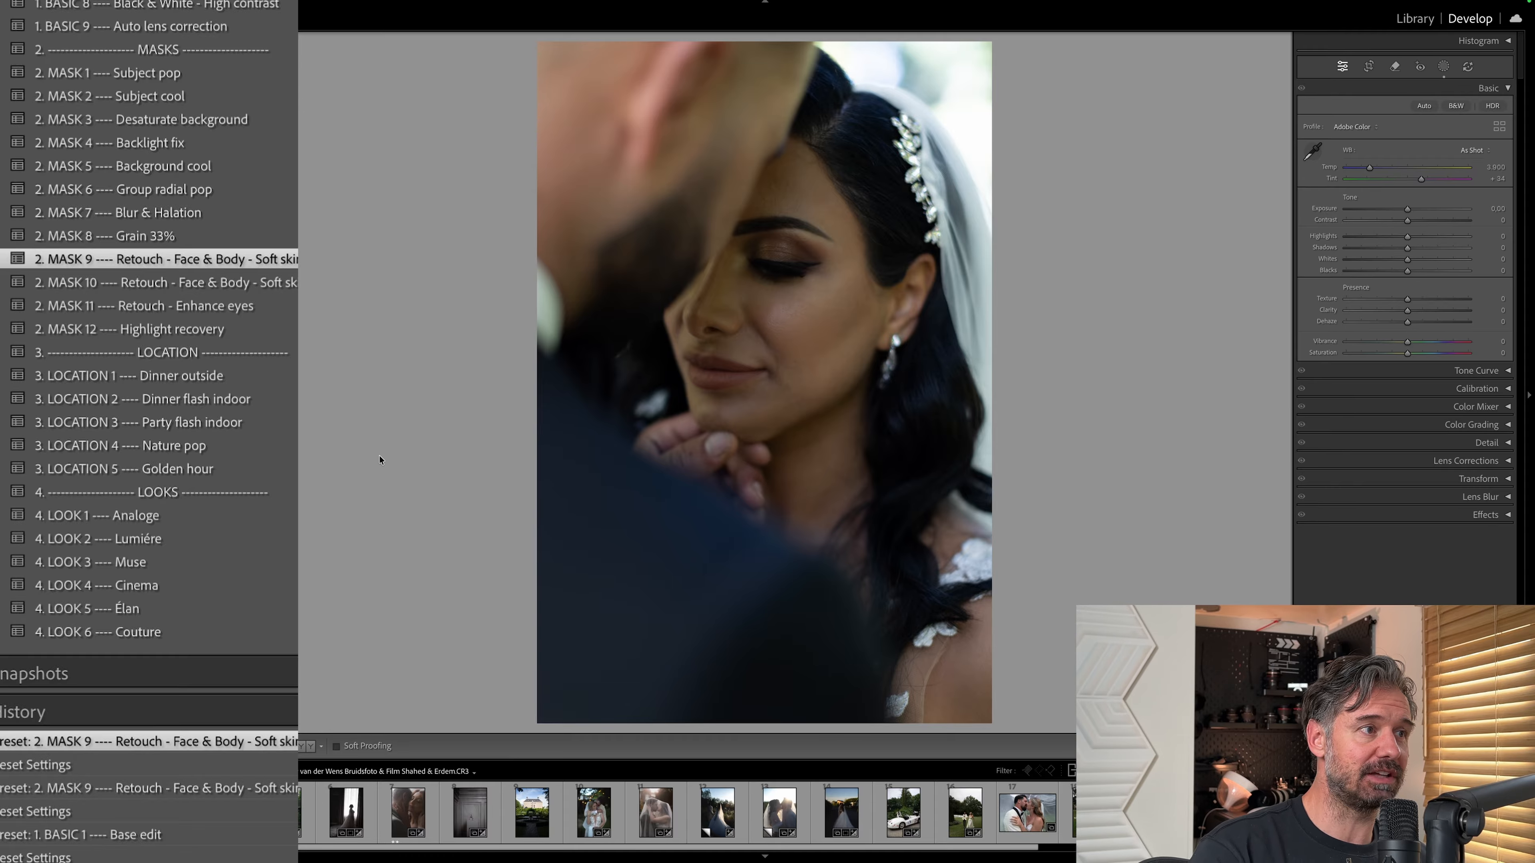
click(776, 333)
click(293, 283)
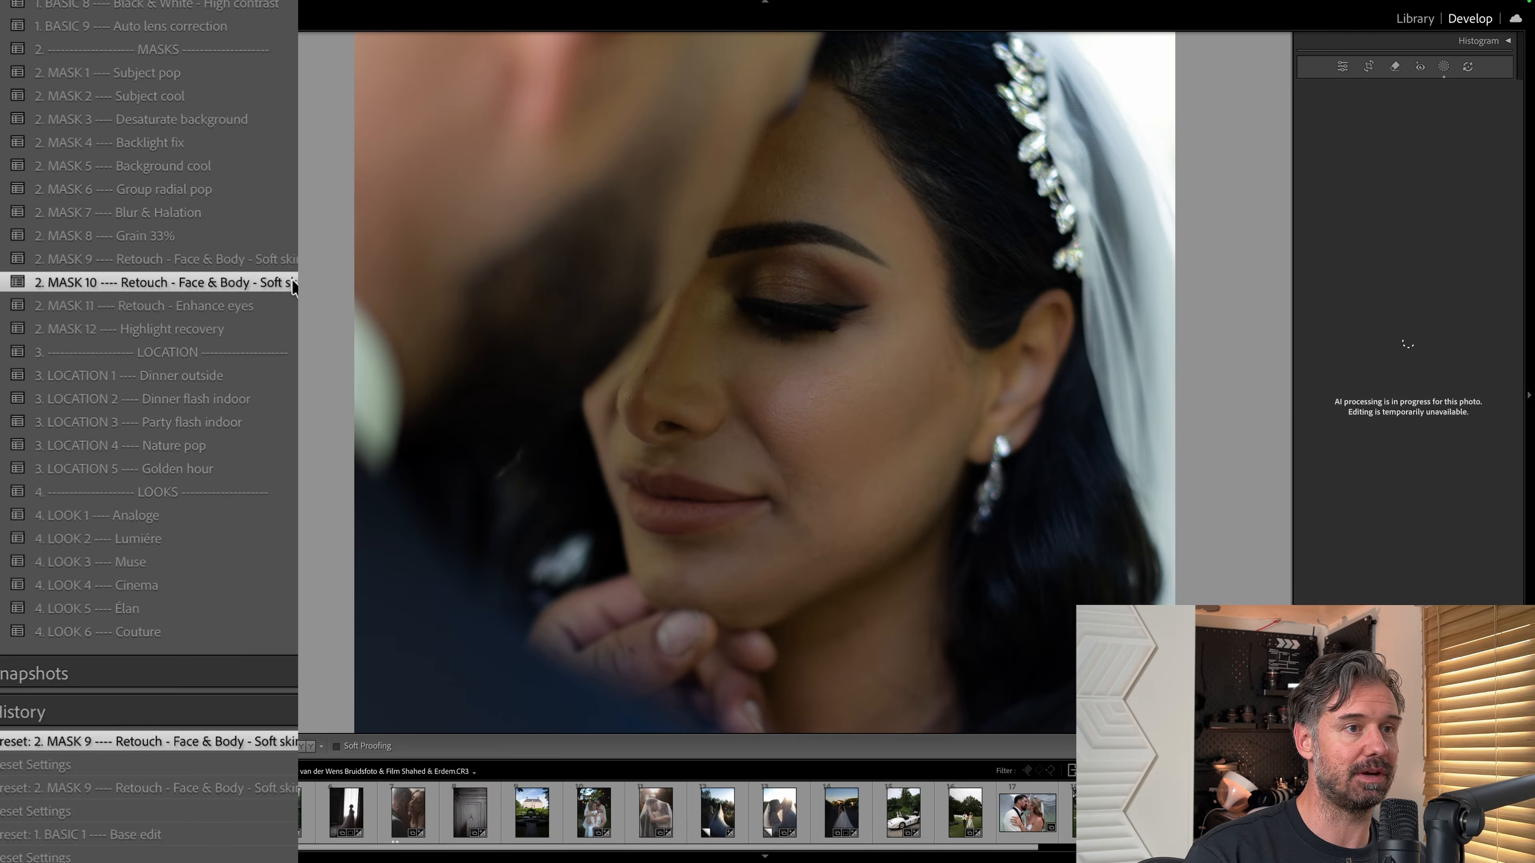
click(878, 410)
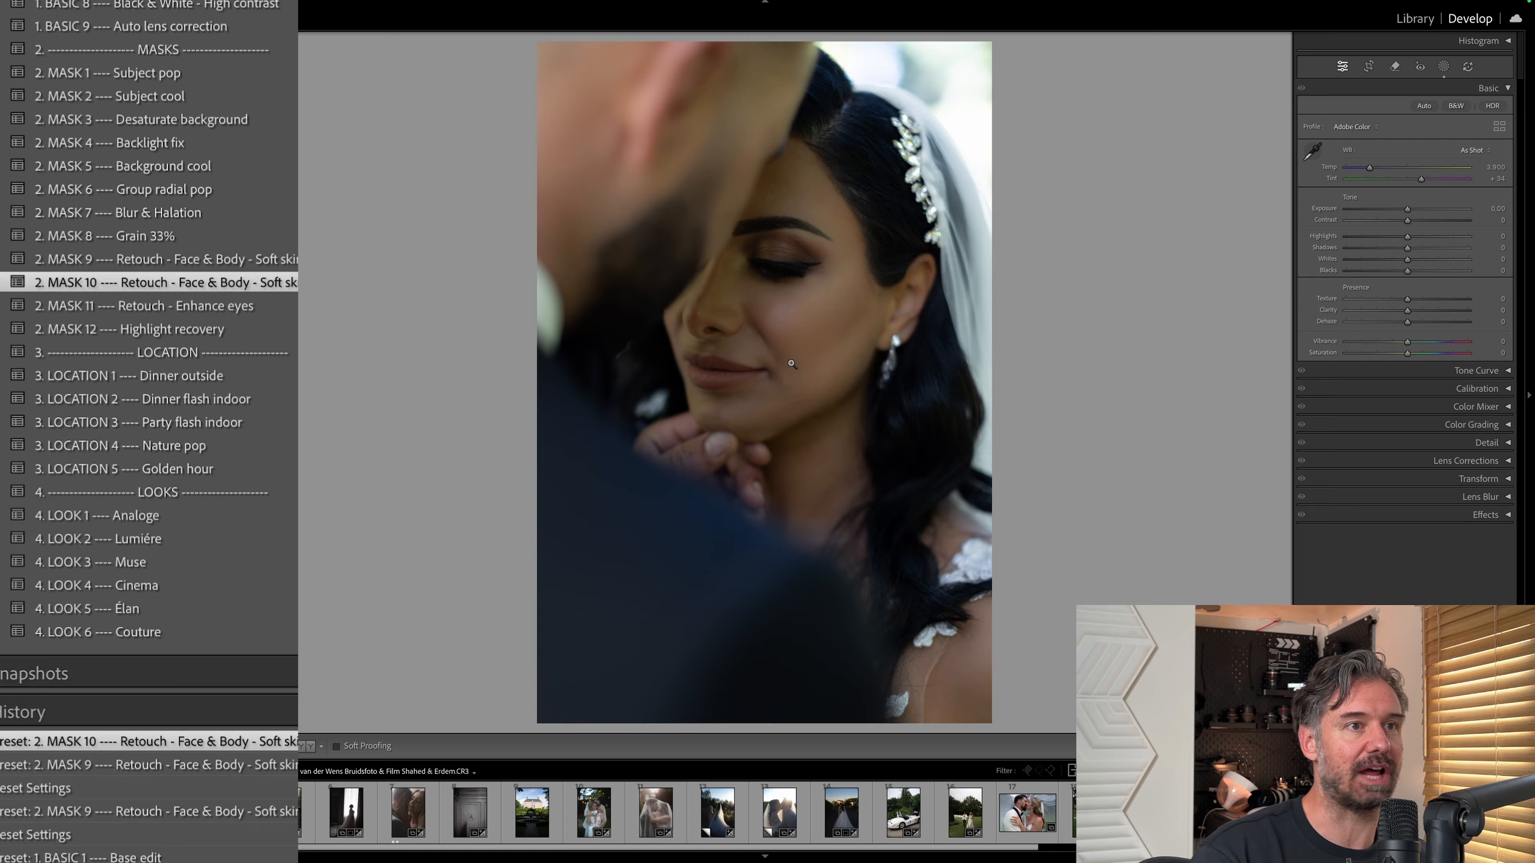
Open the party photo of two women with drinks and apply the MASK 11 Retouch - Enhance eyes preset with their faces in close view.
key(ctrl+z)
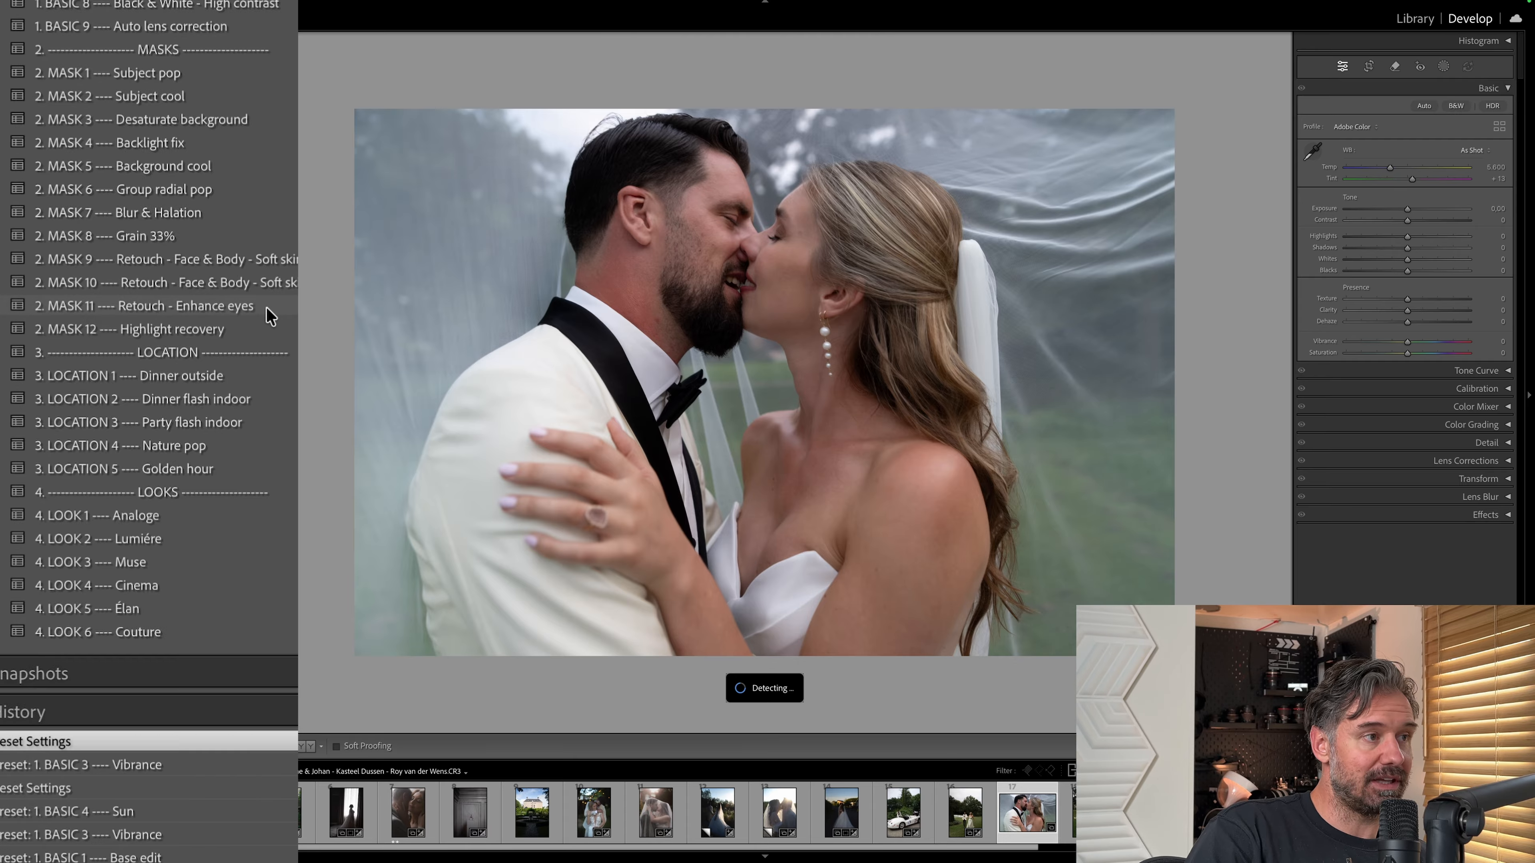
click(726, 484)
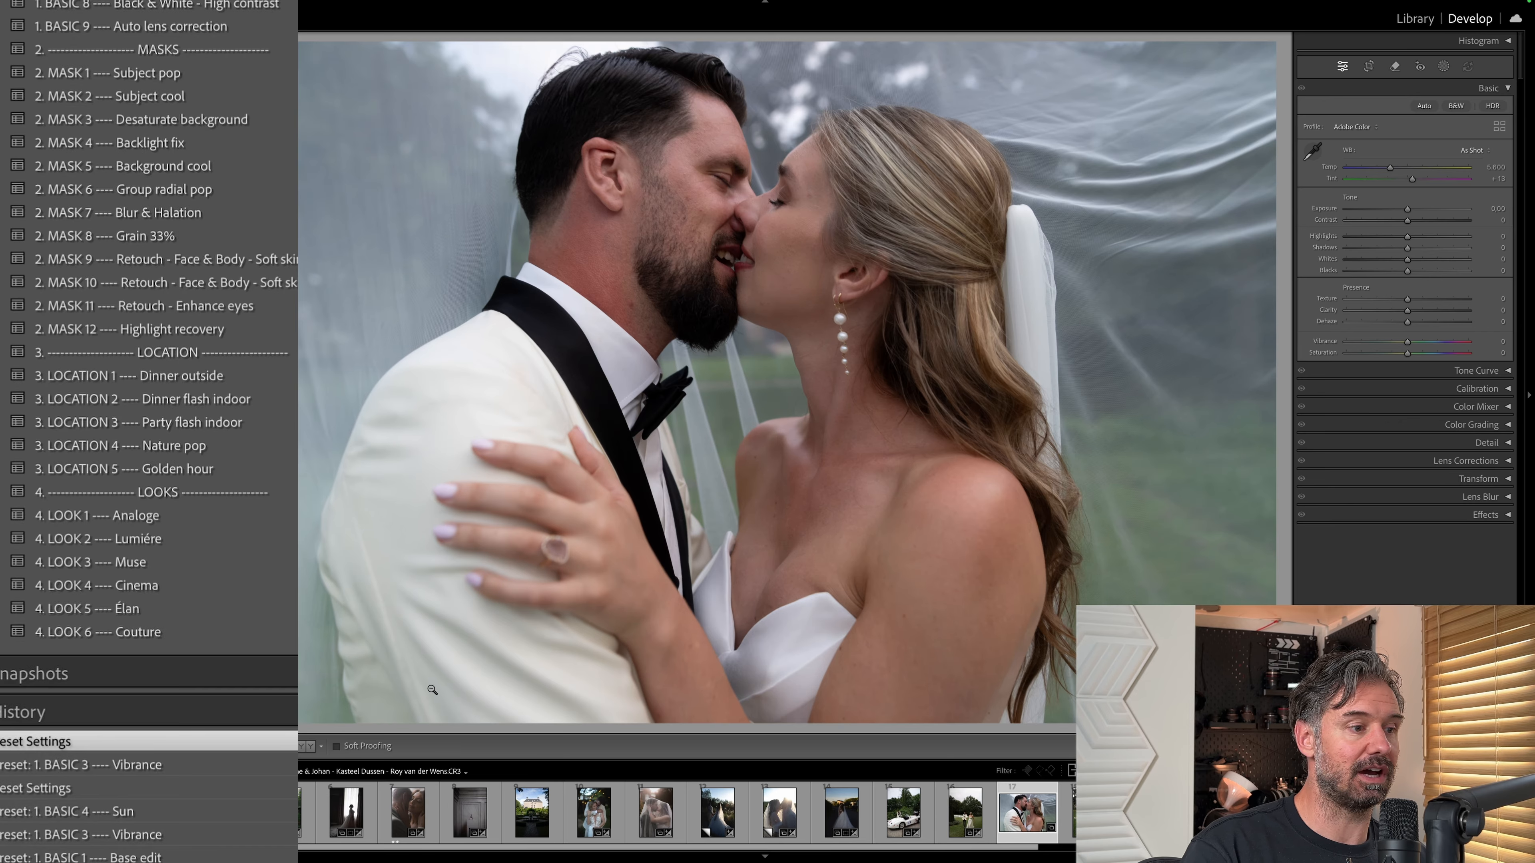
scroll(1058, 813, right, 10)
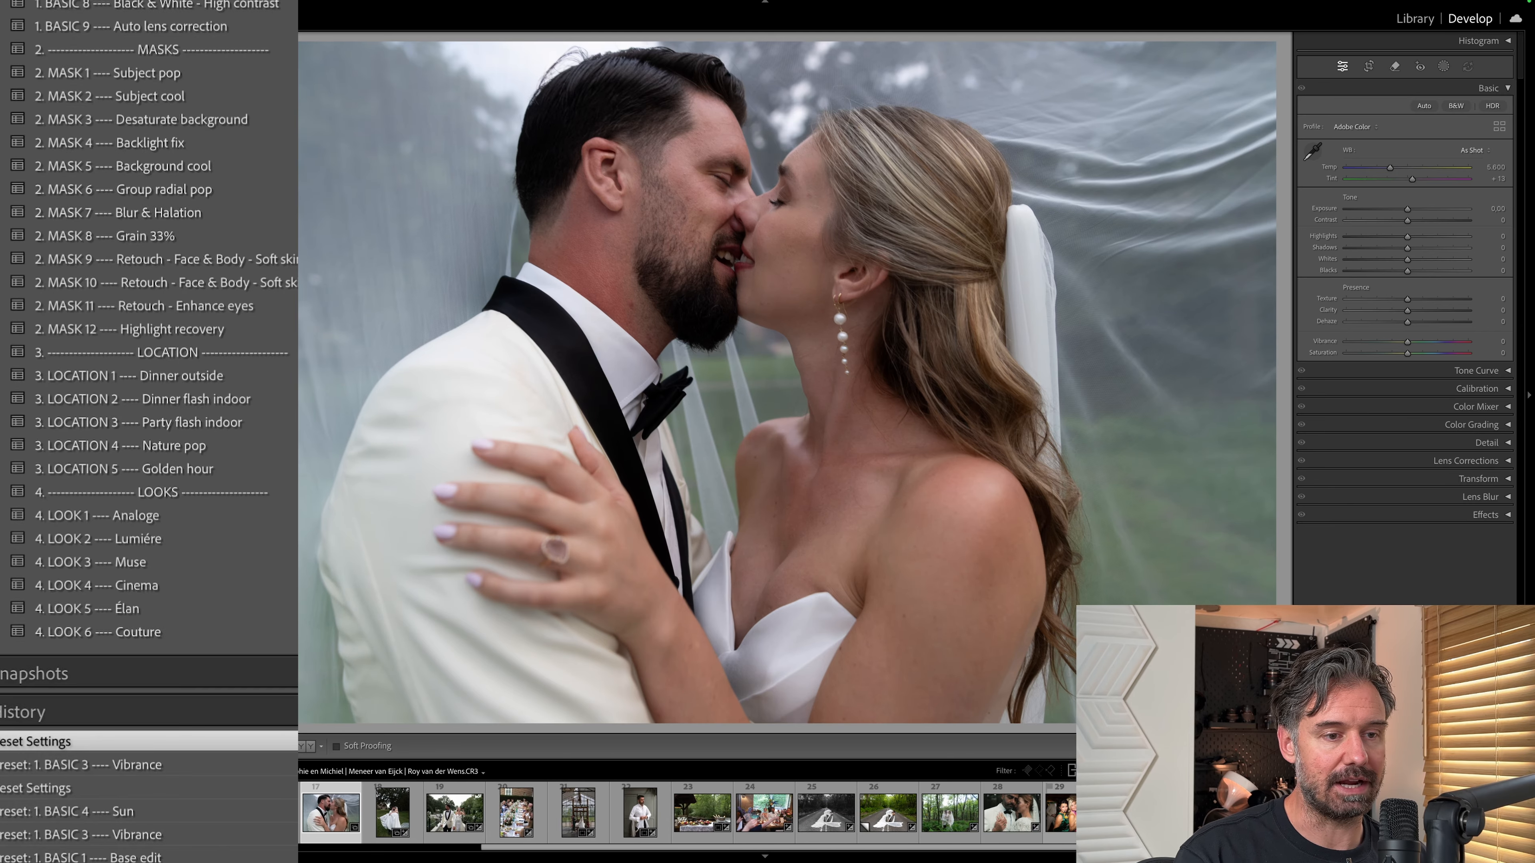
click(1065, 814)
click(674, 279)
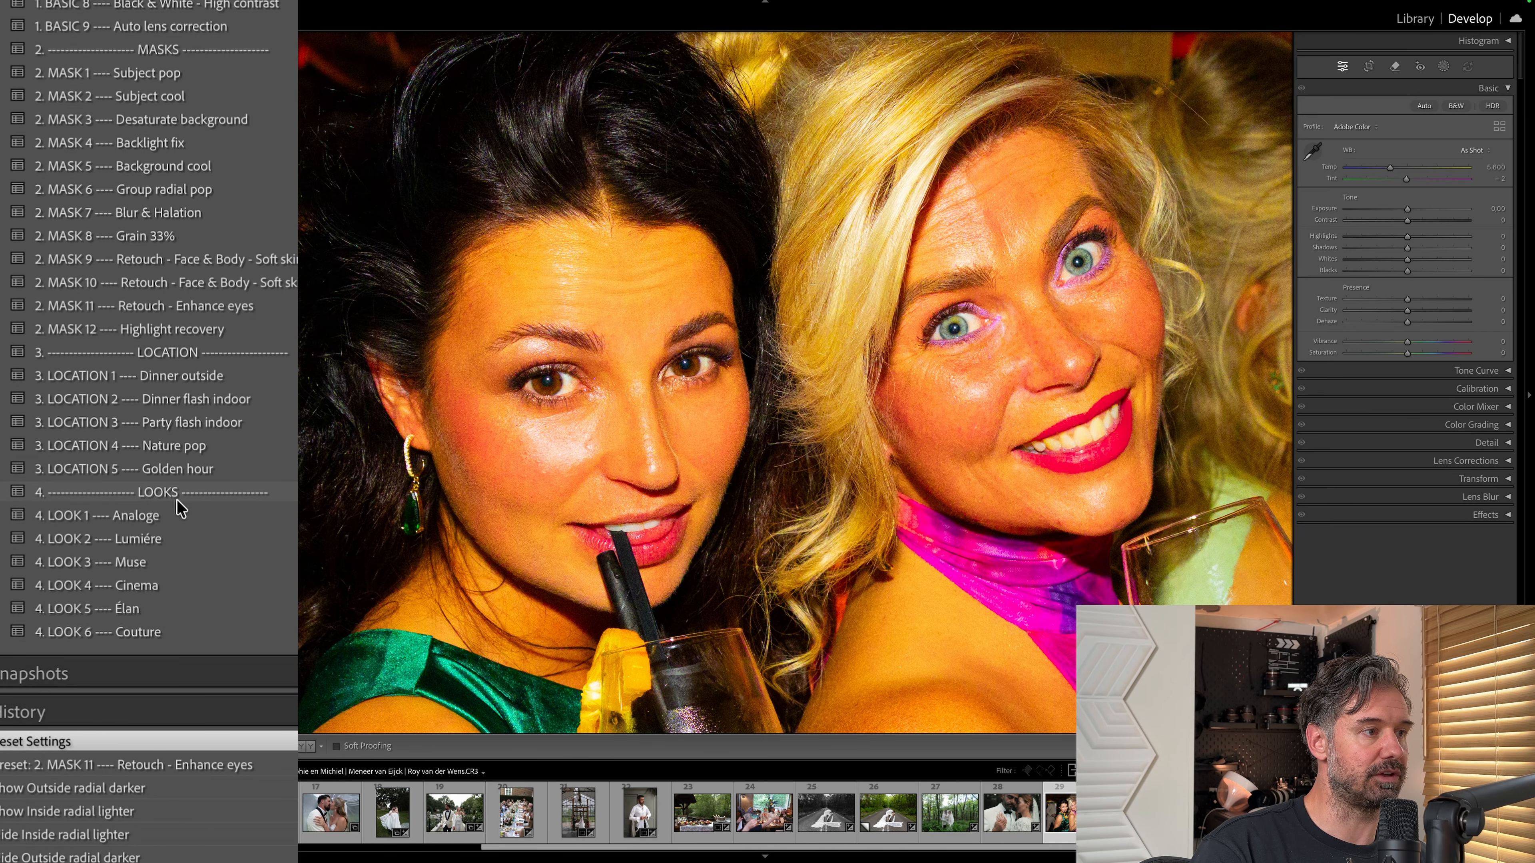
click(277, 305)
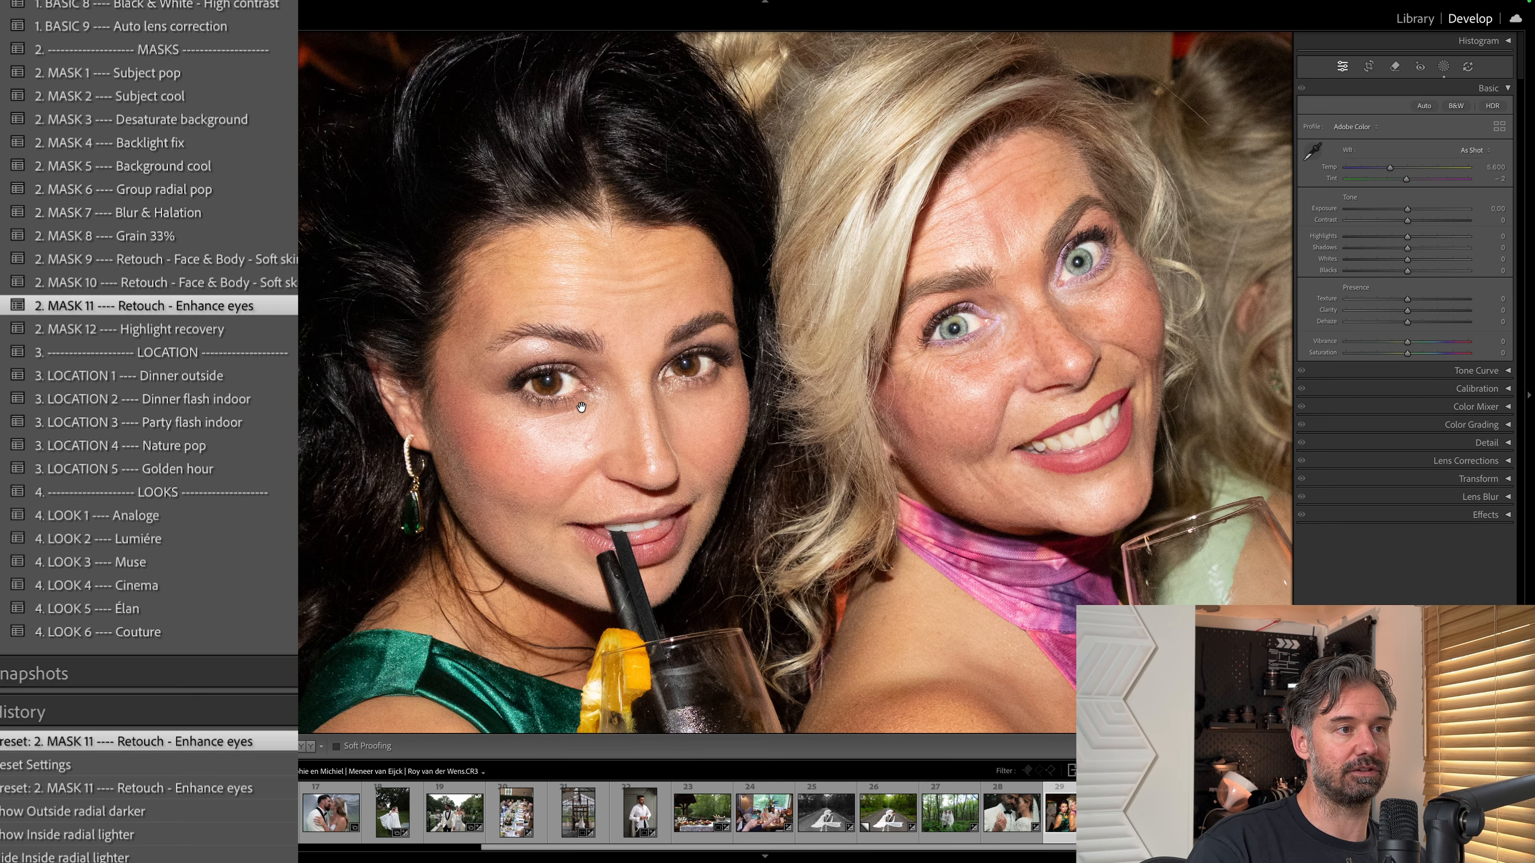
Compare the two women's eyes with and without the MASK 11 preset, both in close view and with the whole photo visible.
key(super+z)
key(shift+super+z)
key(super+z)
key(shift+super+z)
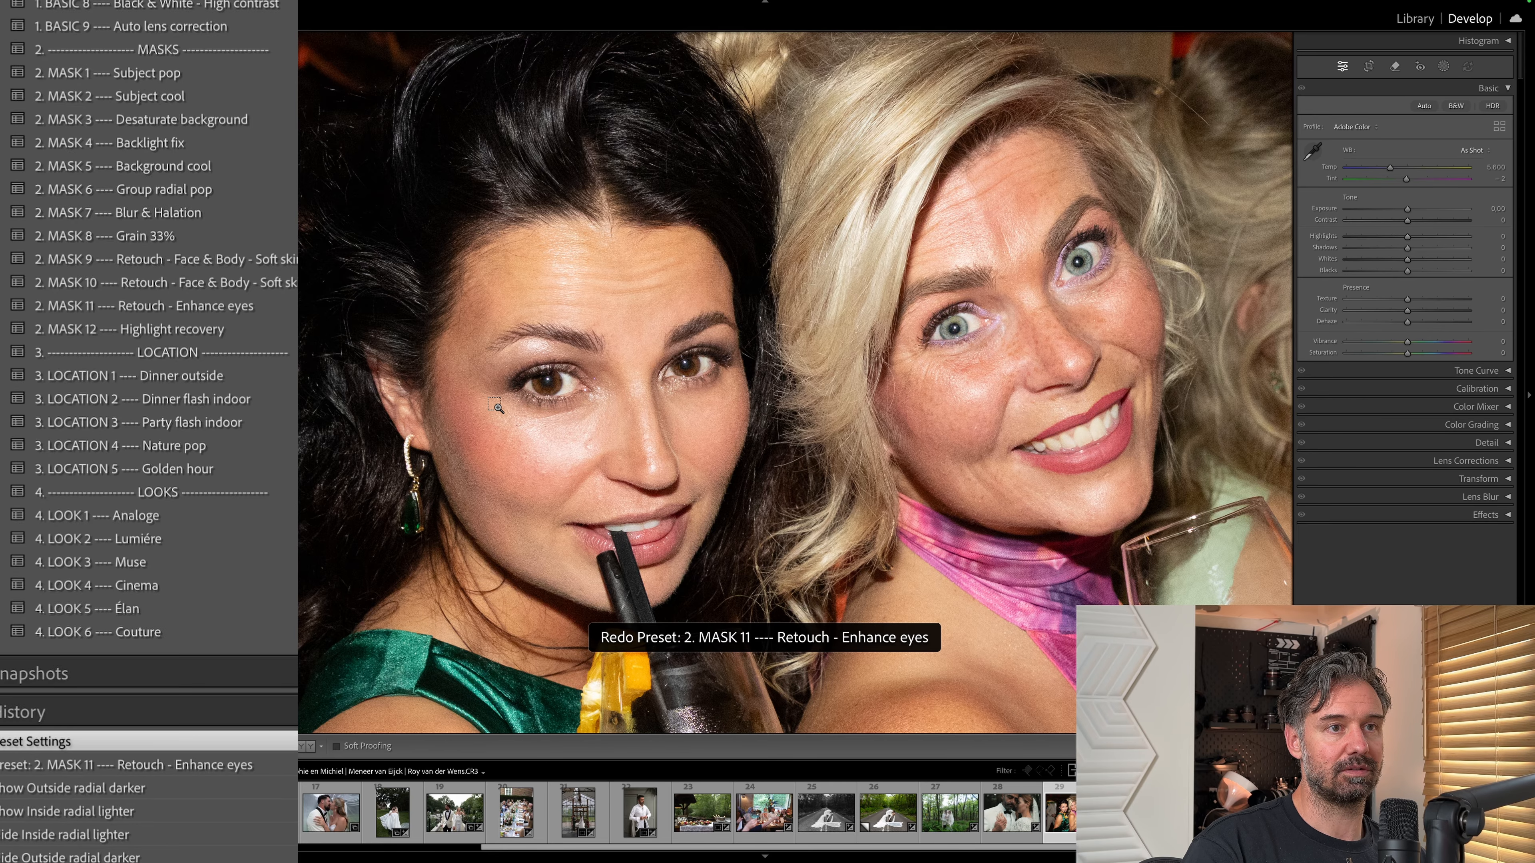
click(860, 286)
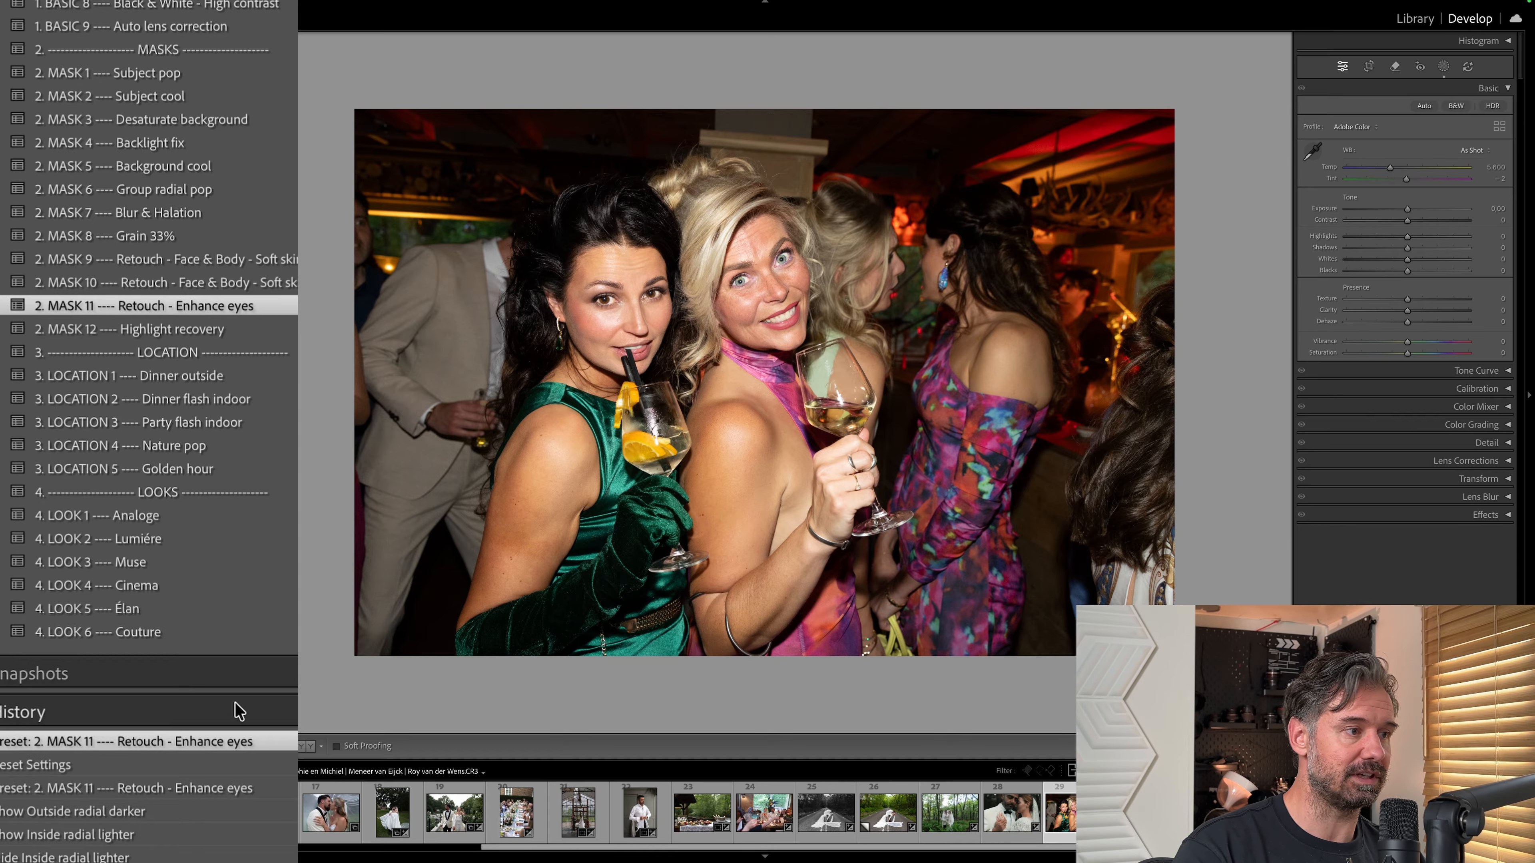
click(205, 763)
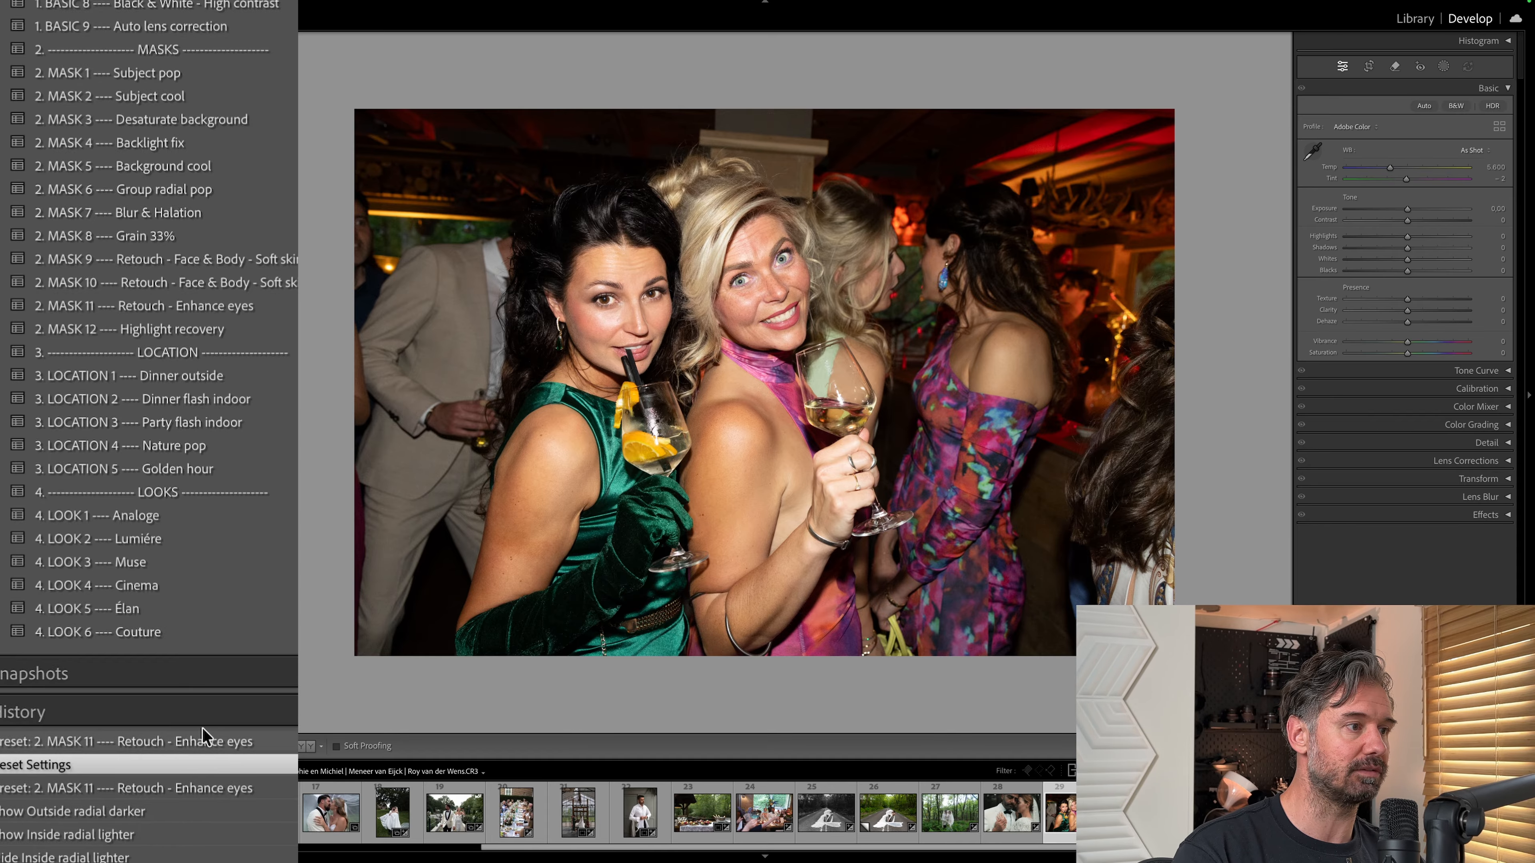
click(201, 742)
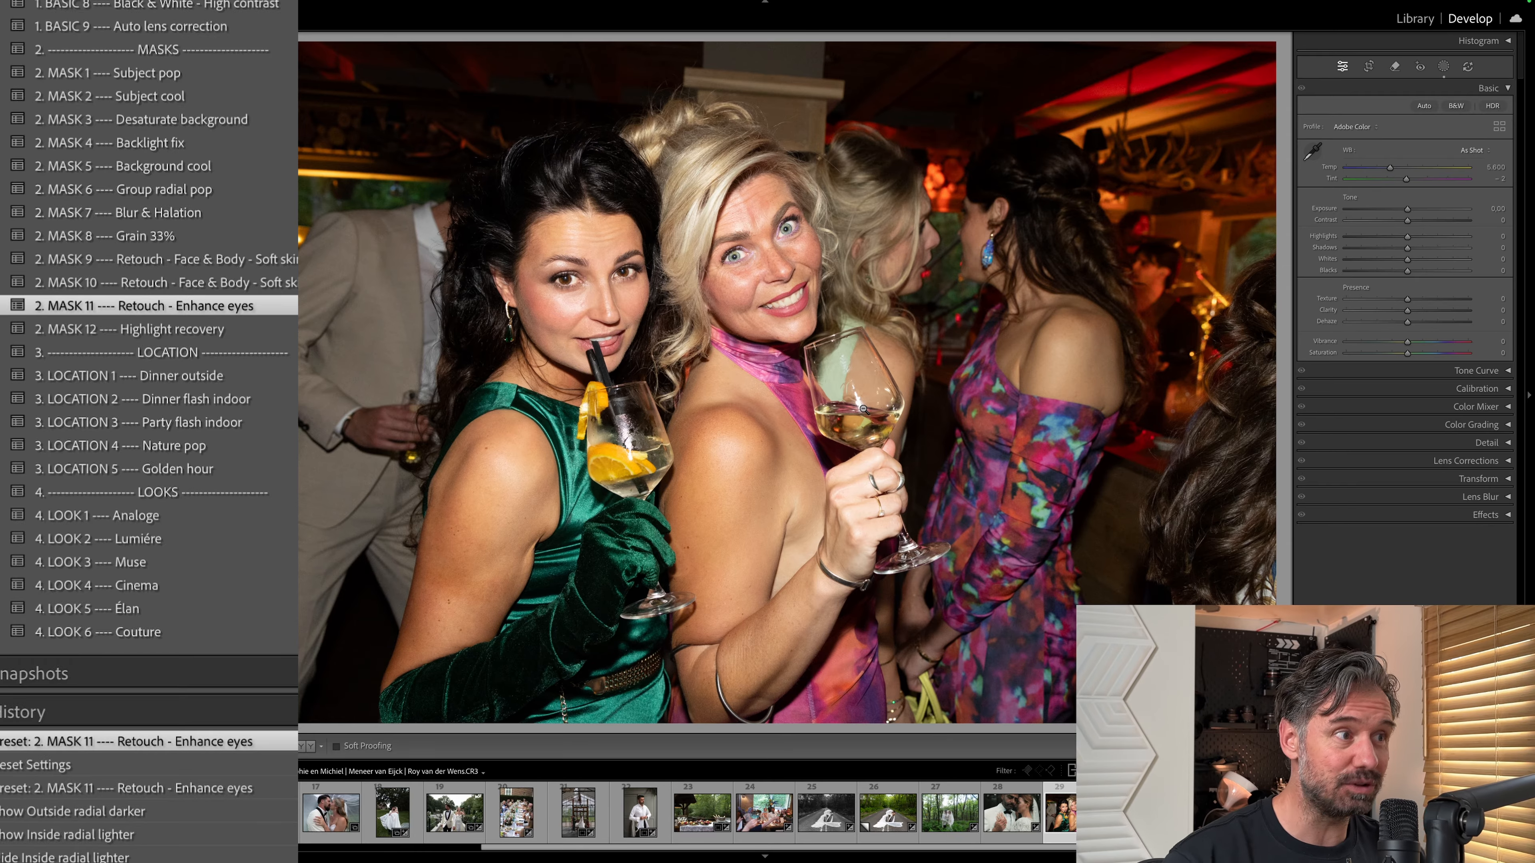
Apply the MASK 12 Highlight recovery and MASK 1 Subject pop presets to the photo of the couple under the tree.
key(Right)
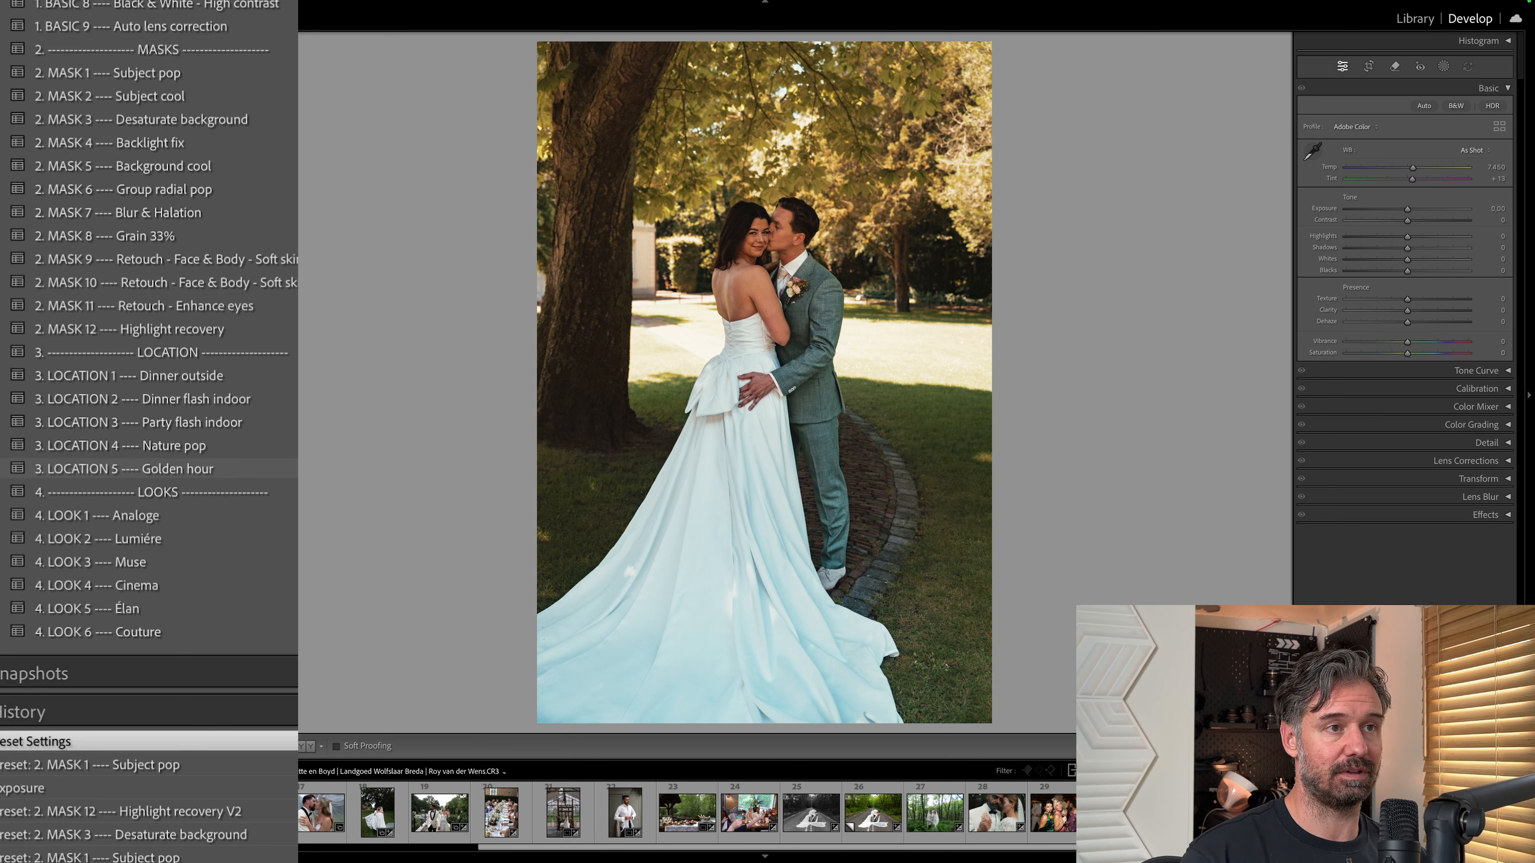
click(292, 324)
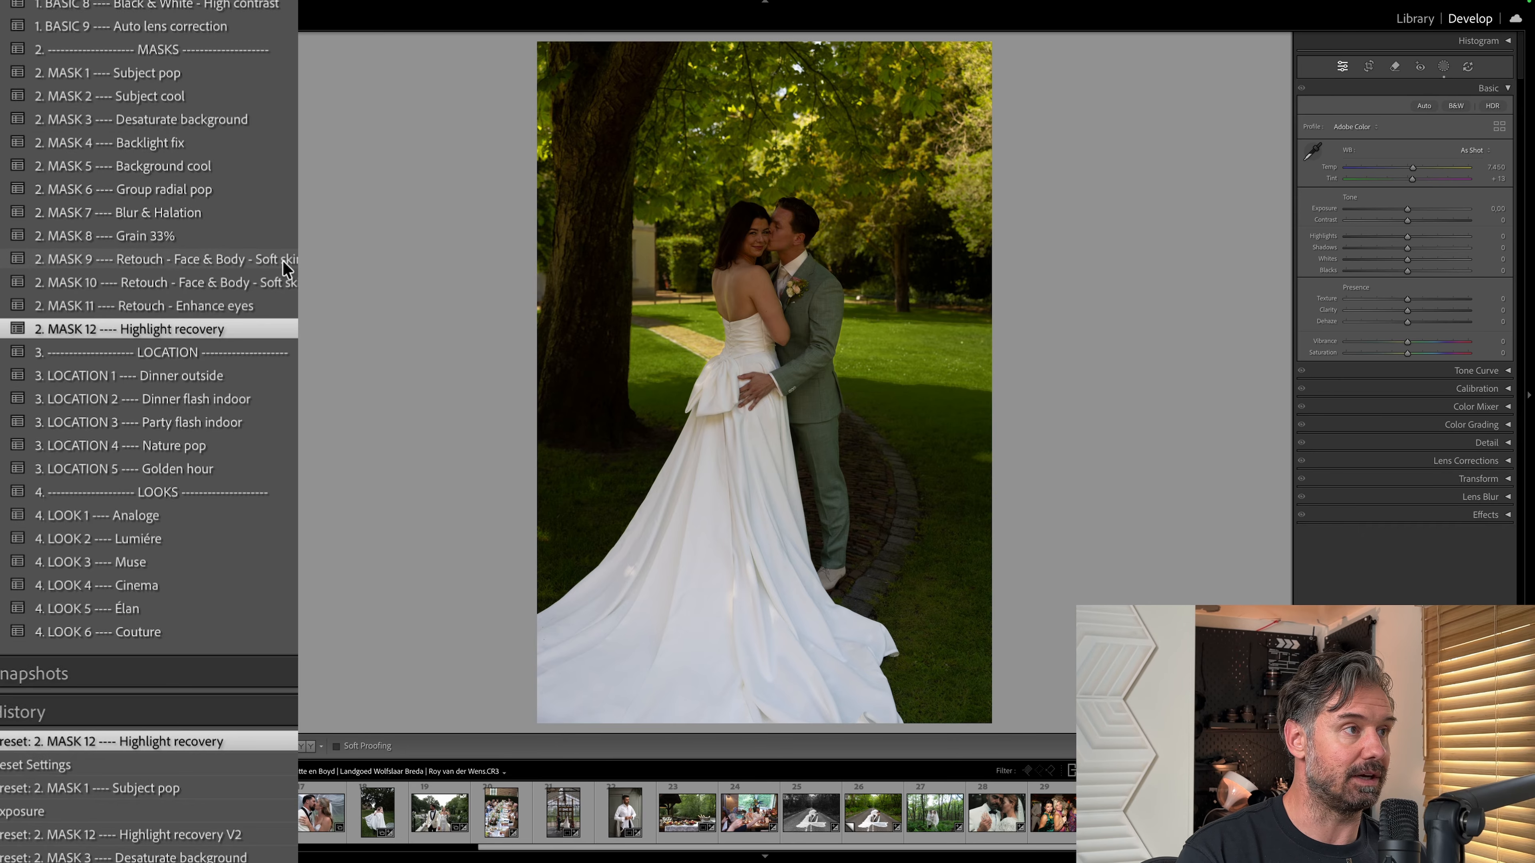
scroll(283, 261, up, 3)
click(182, 174)
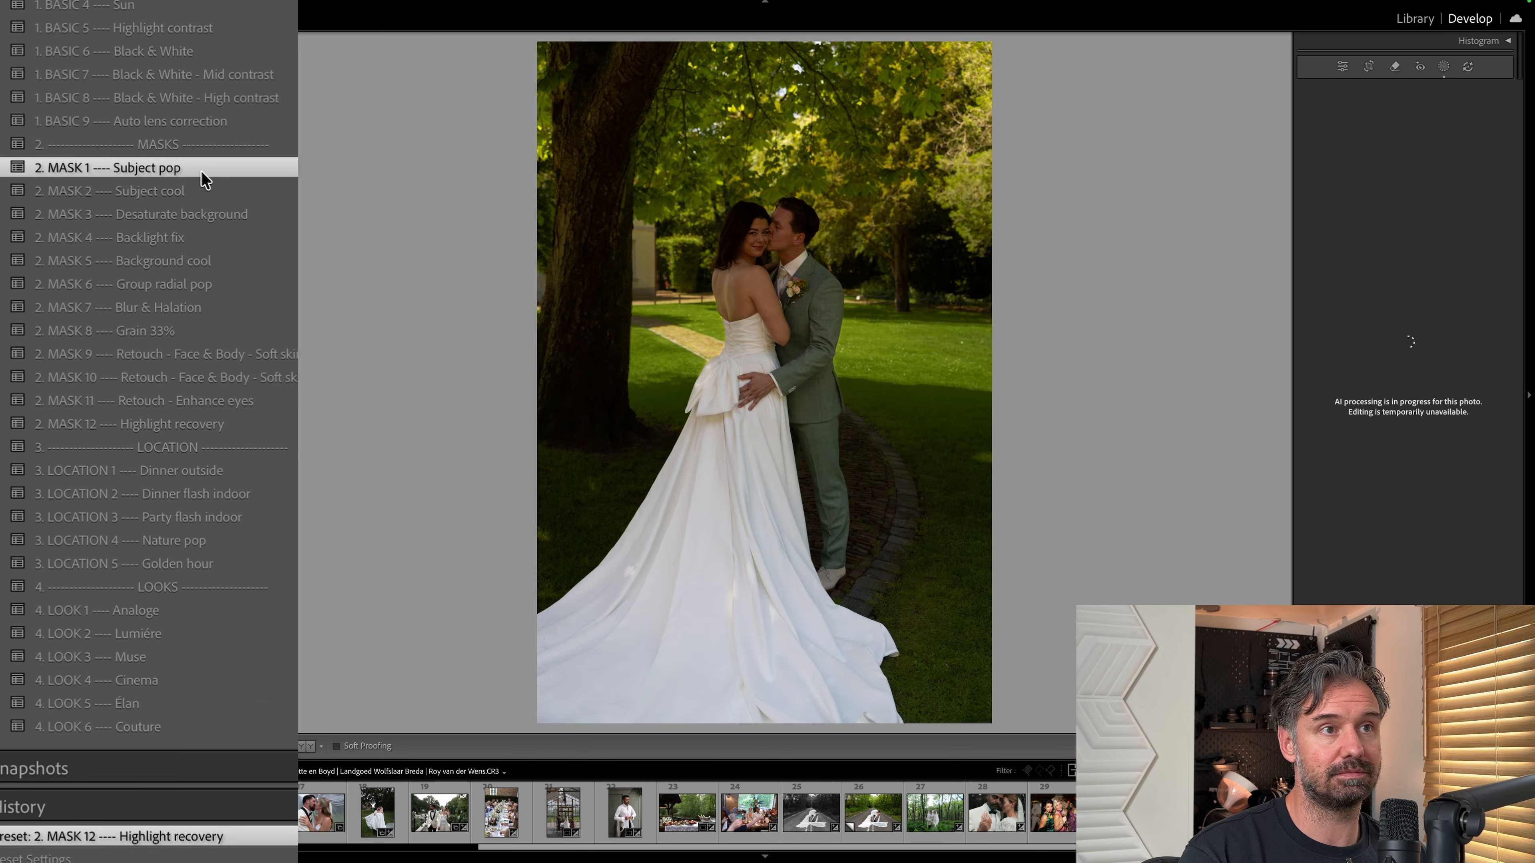
Apply the BASIC 1 Base edit and MASK 3 Desaturate background presets to the photo of the couple under the tree.
scroll(284, 149, up, 4)
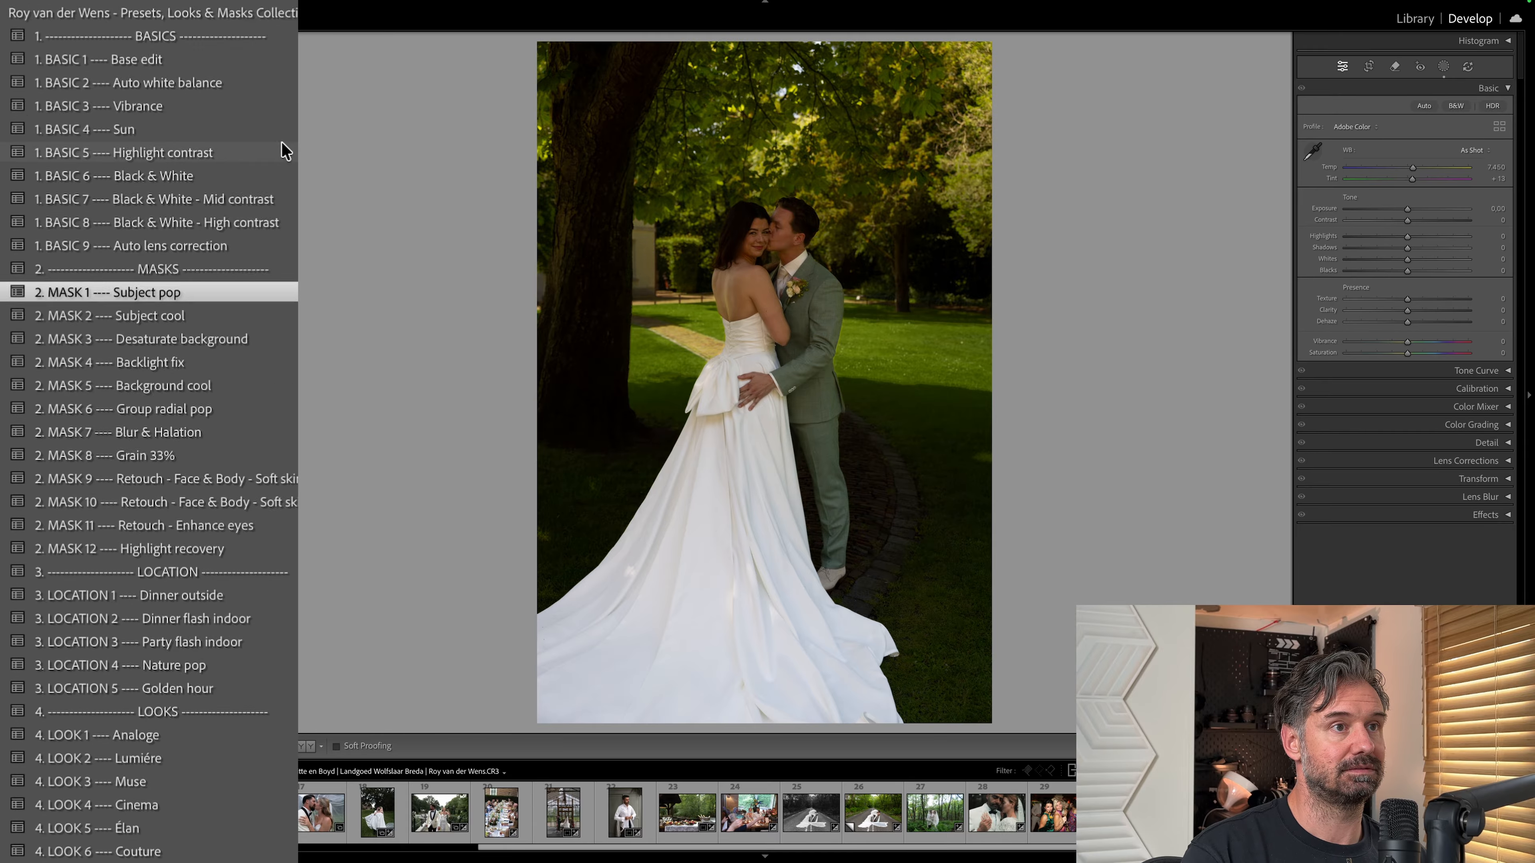
scroll(285, 151, up, 4)
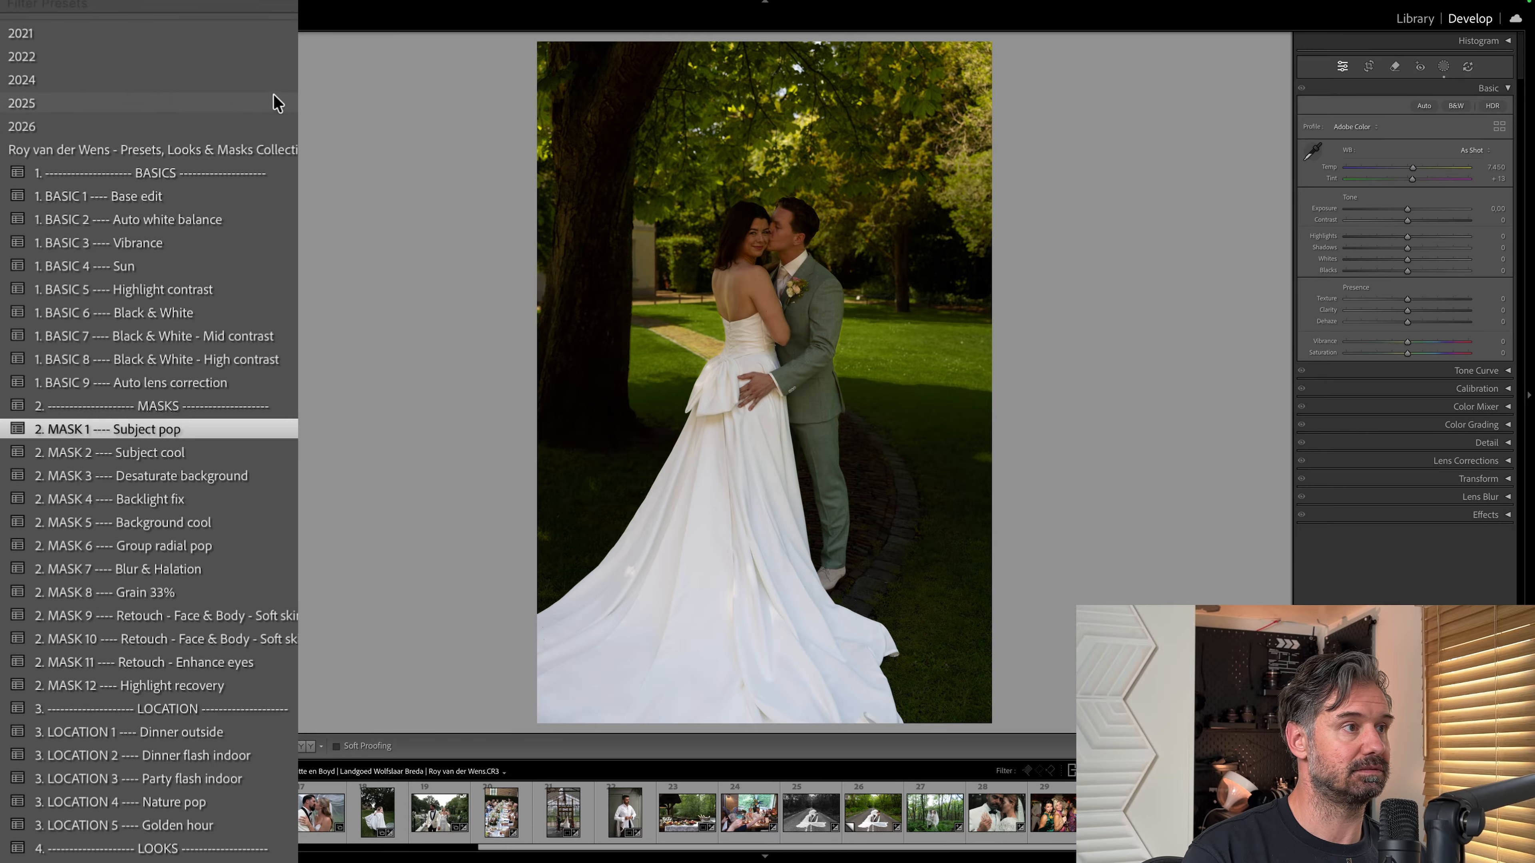
click(238, 199)
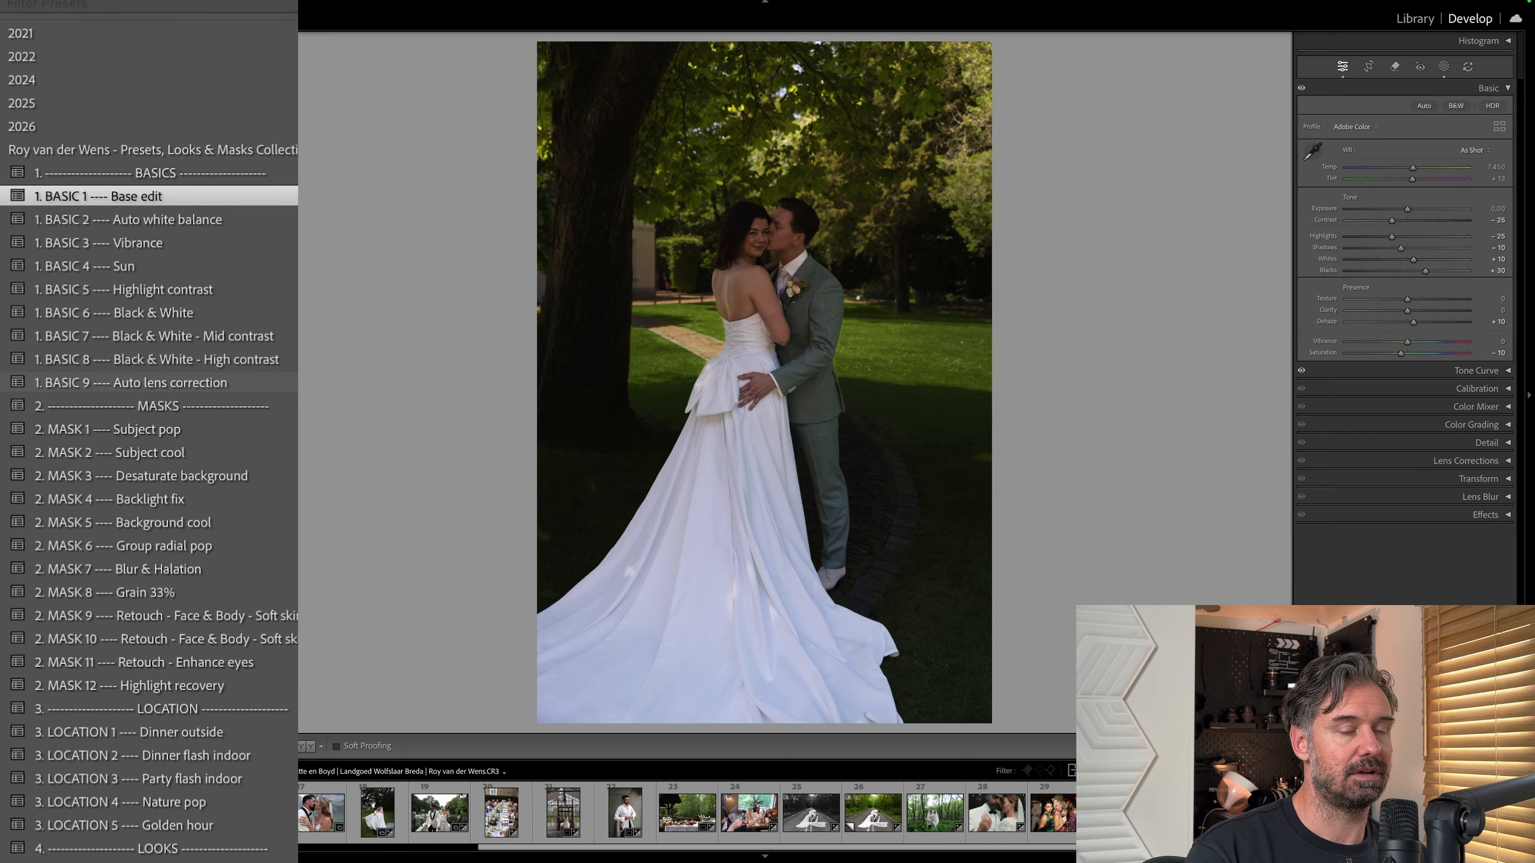
scroll(296, 382, down, 3)
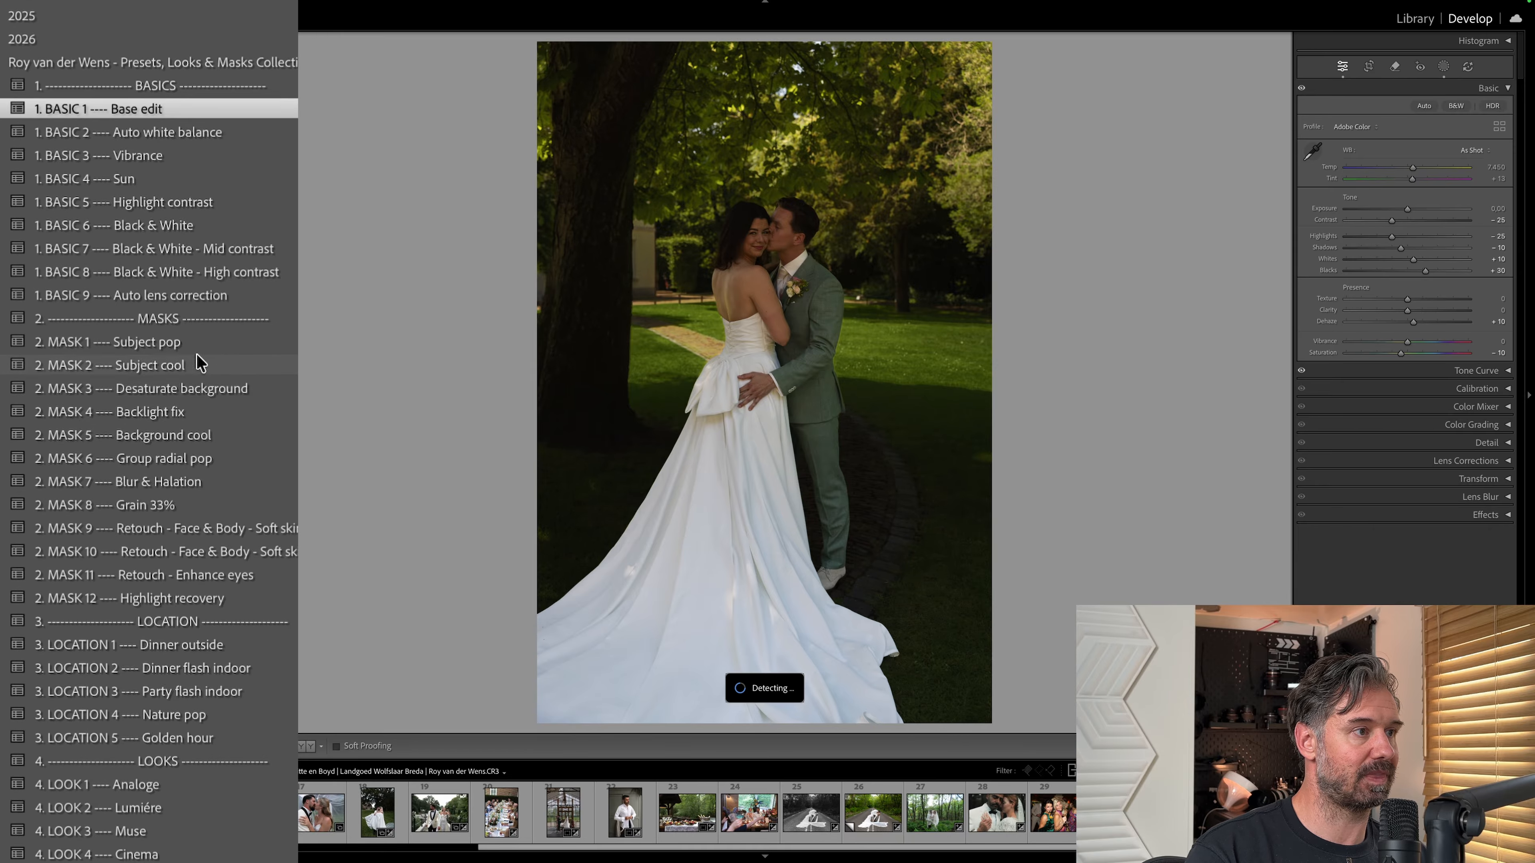
click(220, 394)
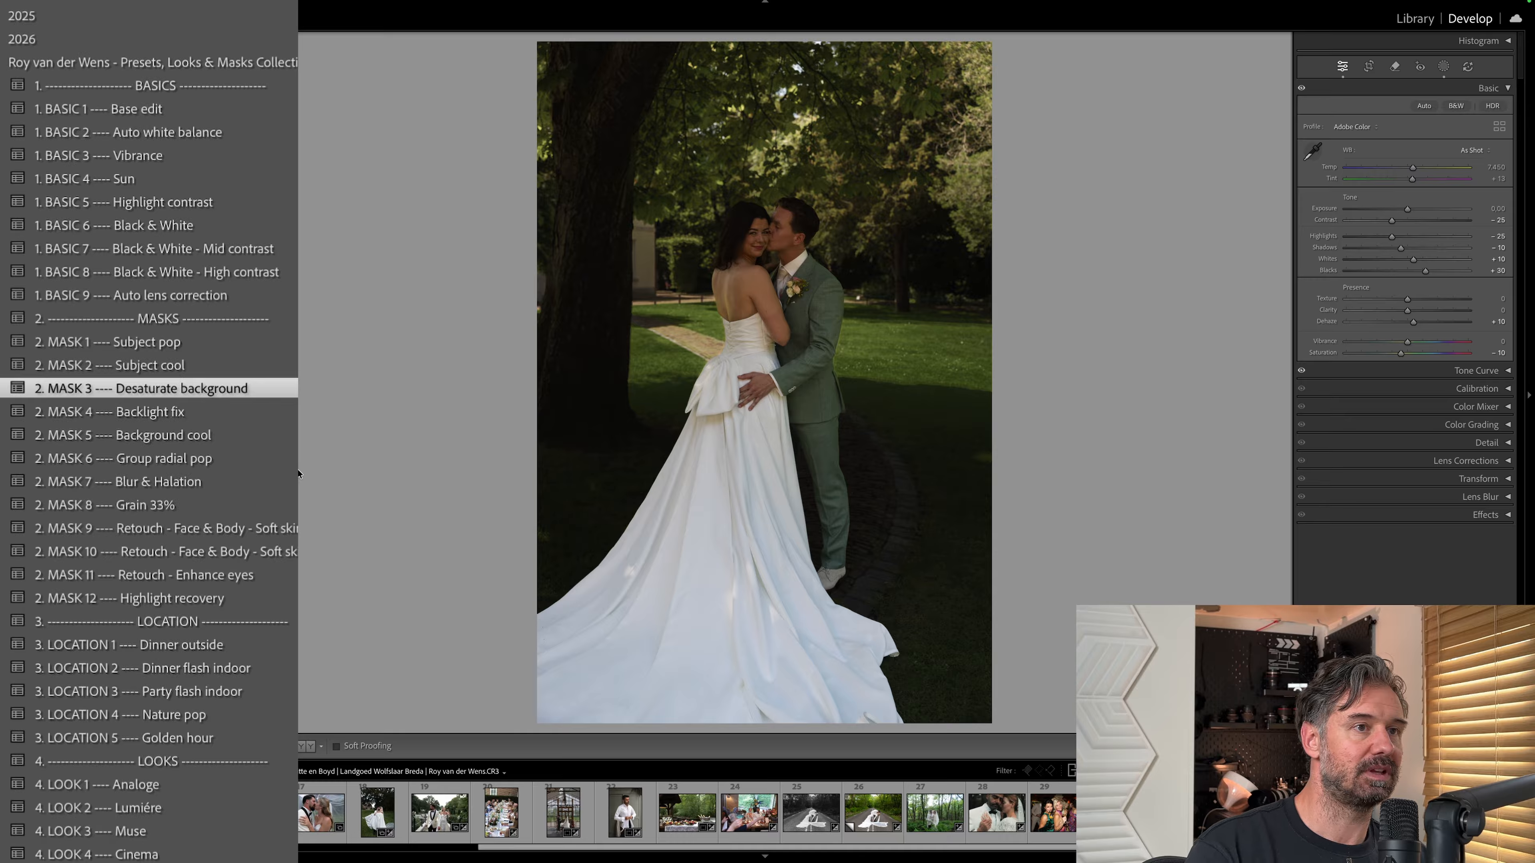
Raise the tree photo's exposure to +0.75 and compare it side by side with the unedited version.
scroll(151, 482, down, 1)
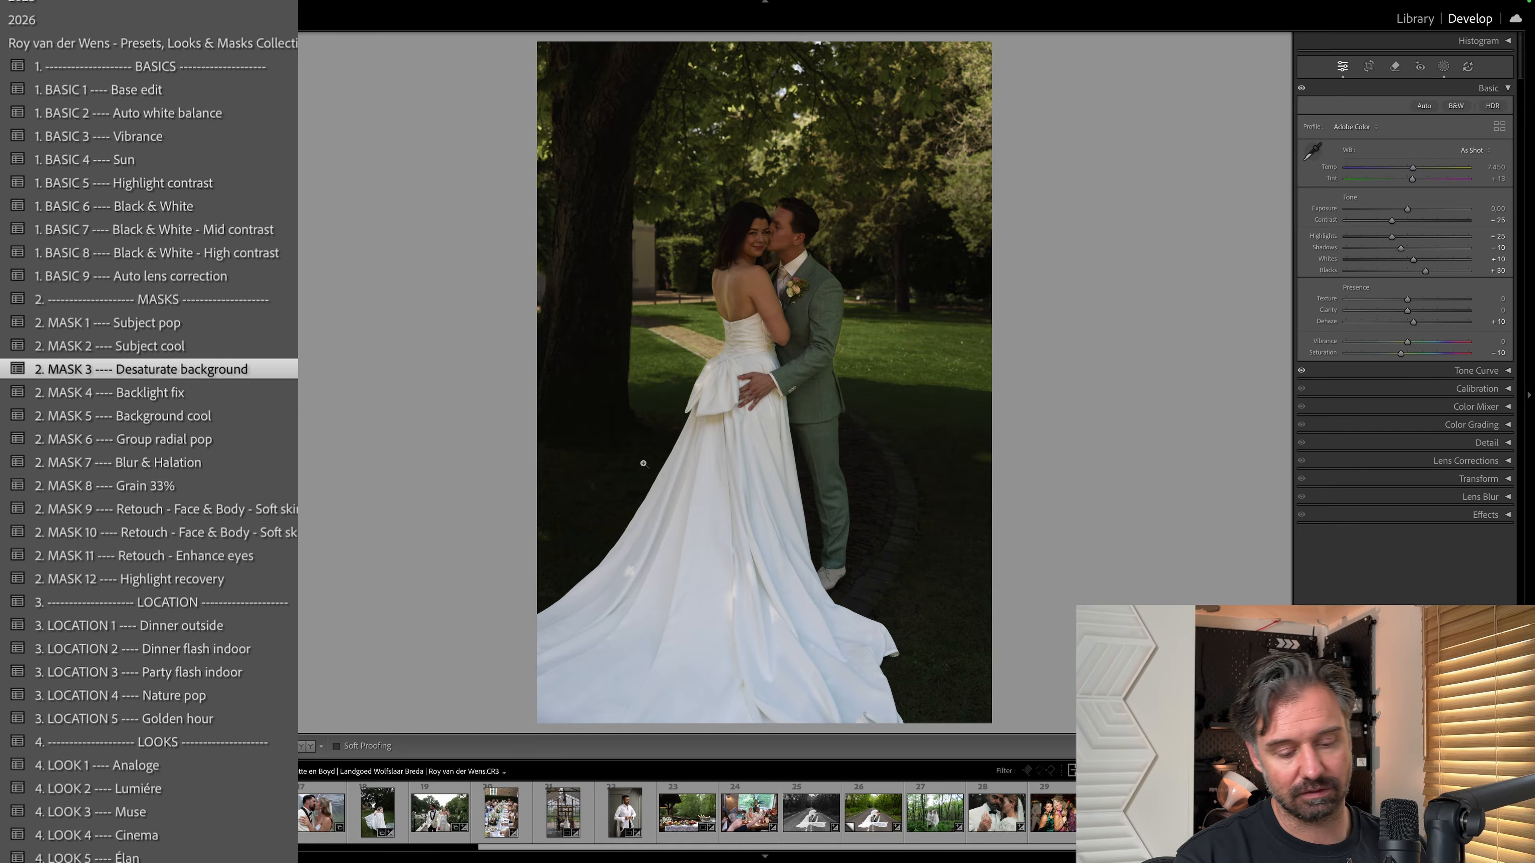
key(equal)
key(equal)
key(equal)
key(equal)
key(equal)
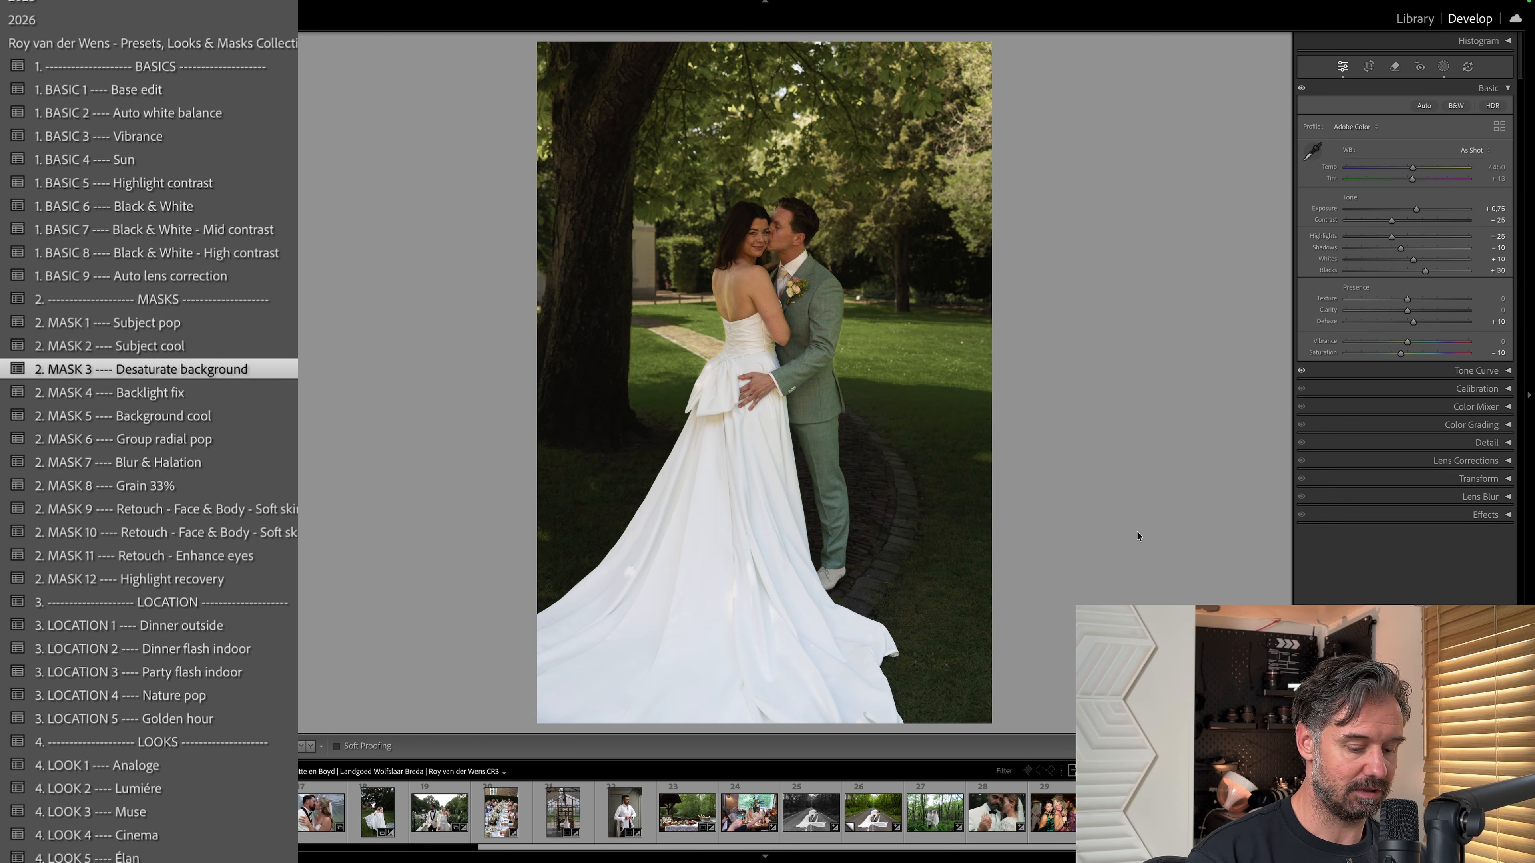
key(y)
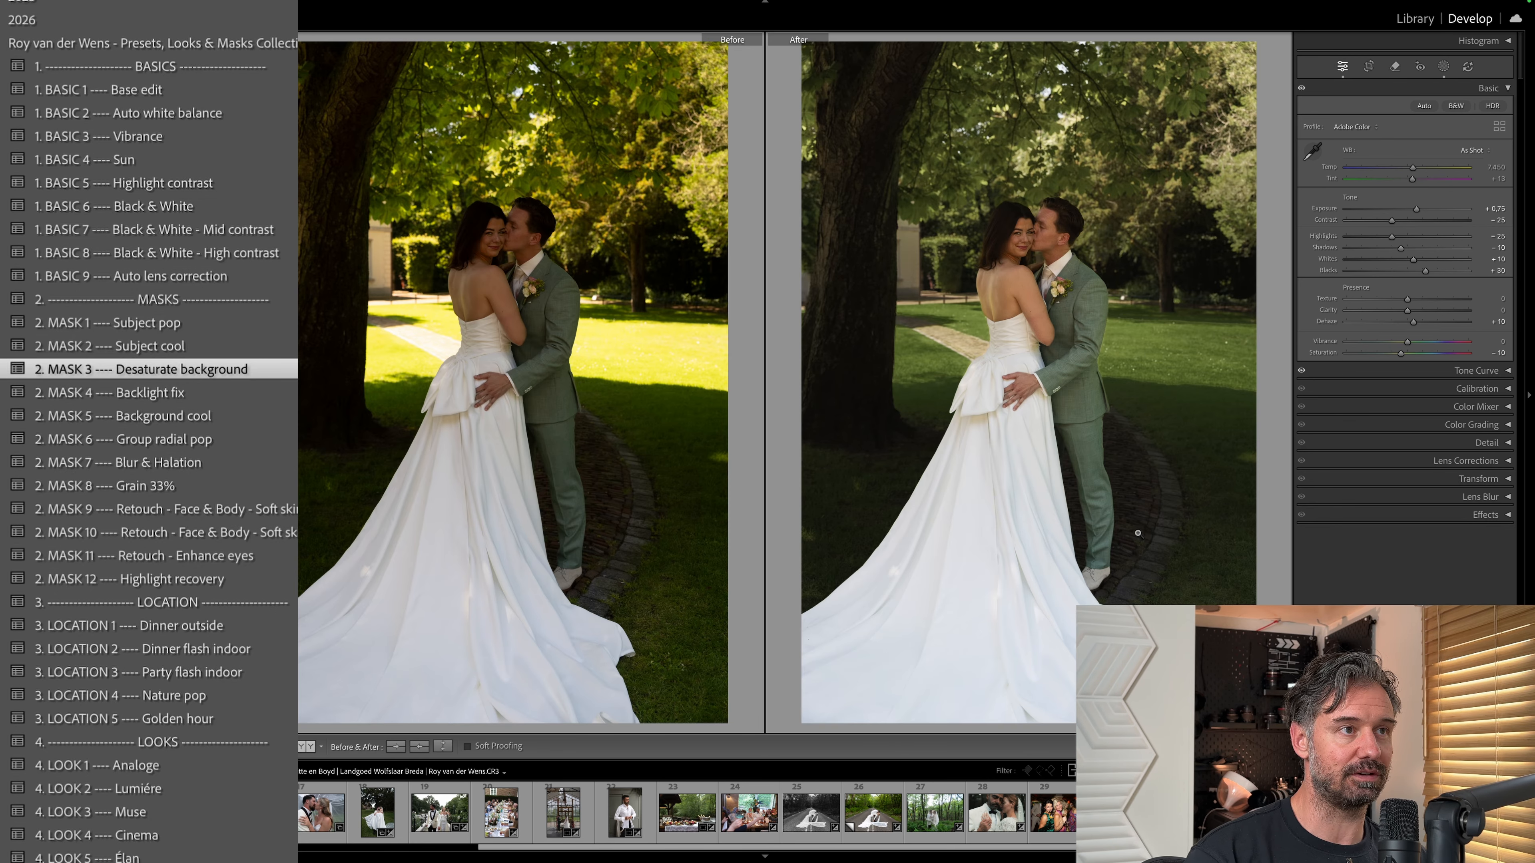
key(y)
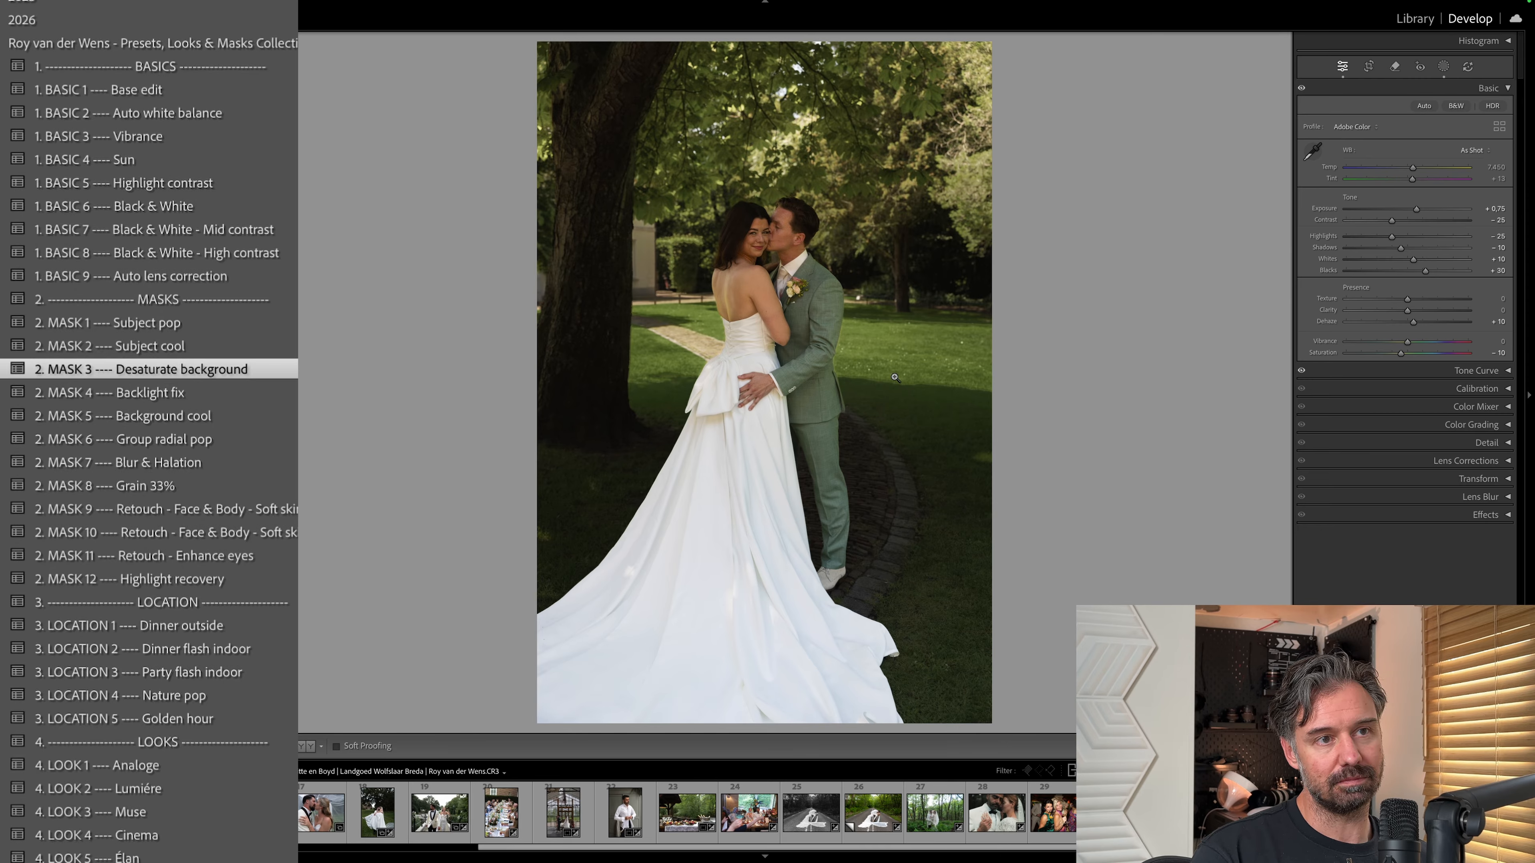
Show the tree photo's masks and examine the Luminance Range component of the Highlight recovery mask on its luminance map.
click(1443, 68)
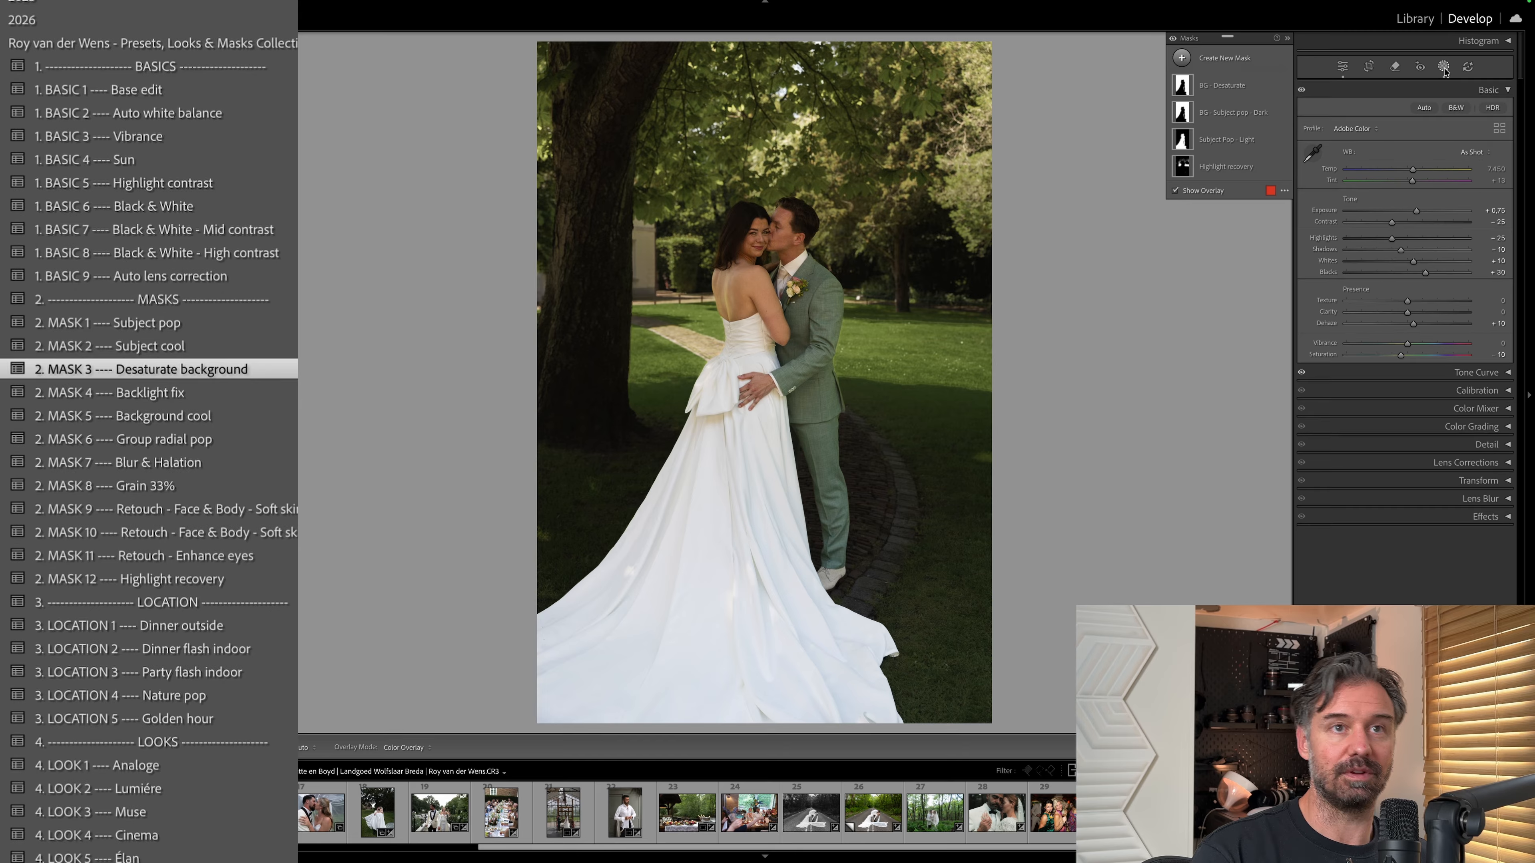
click(1218, 168)
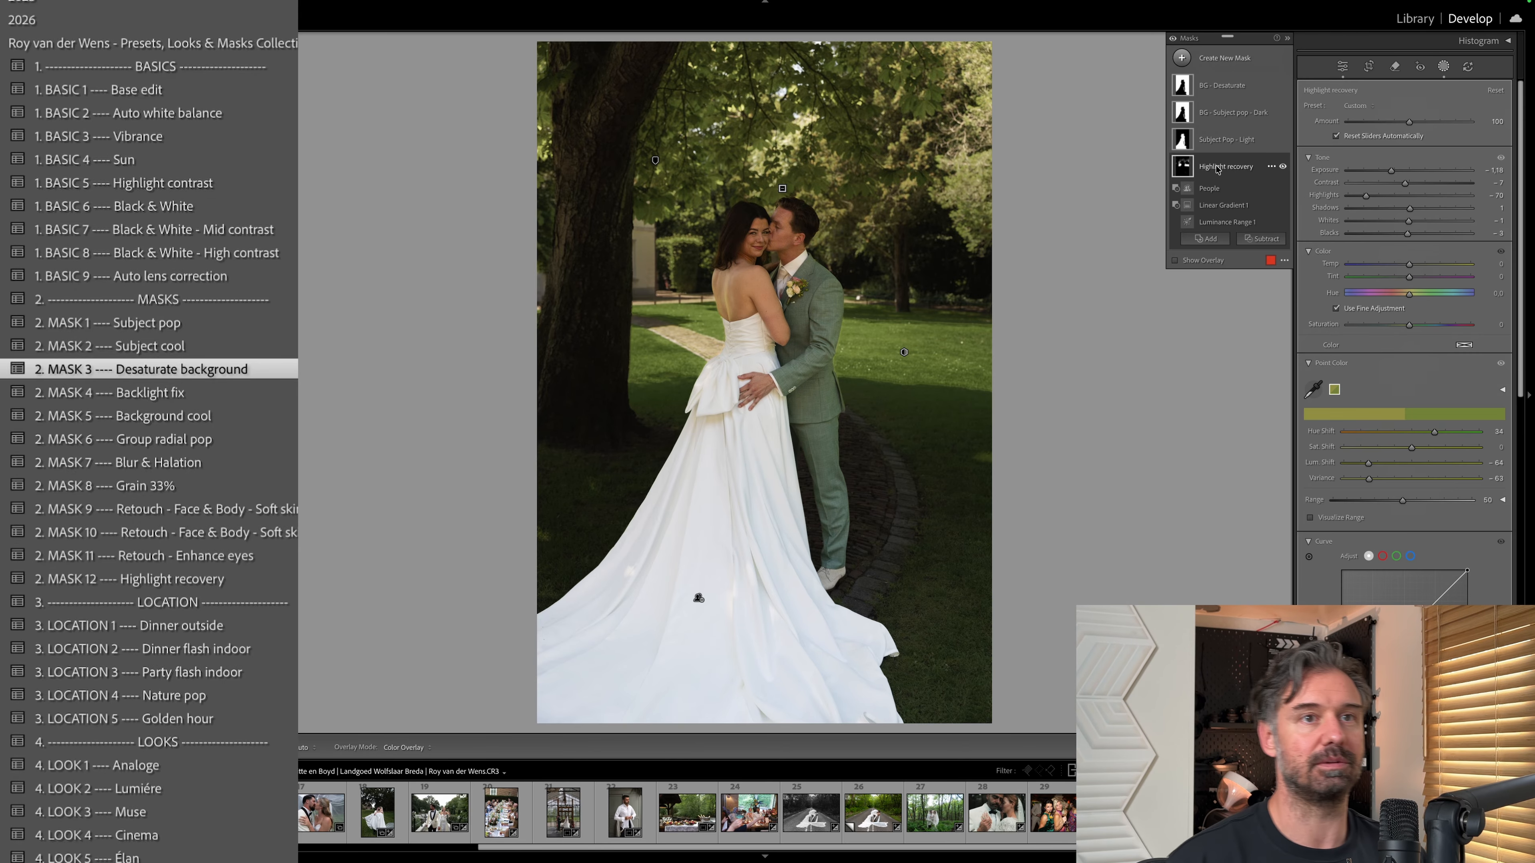
click(1215, 221)
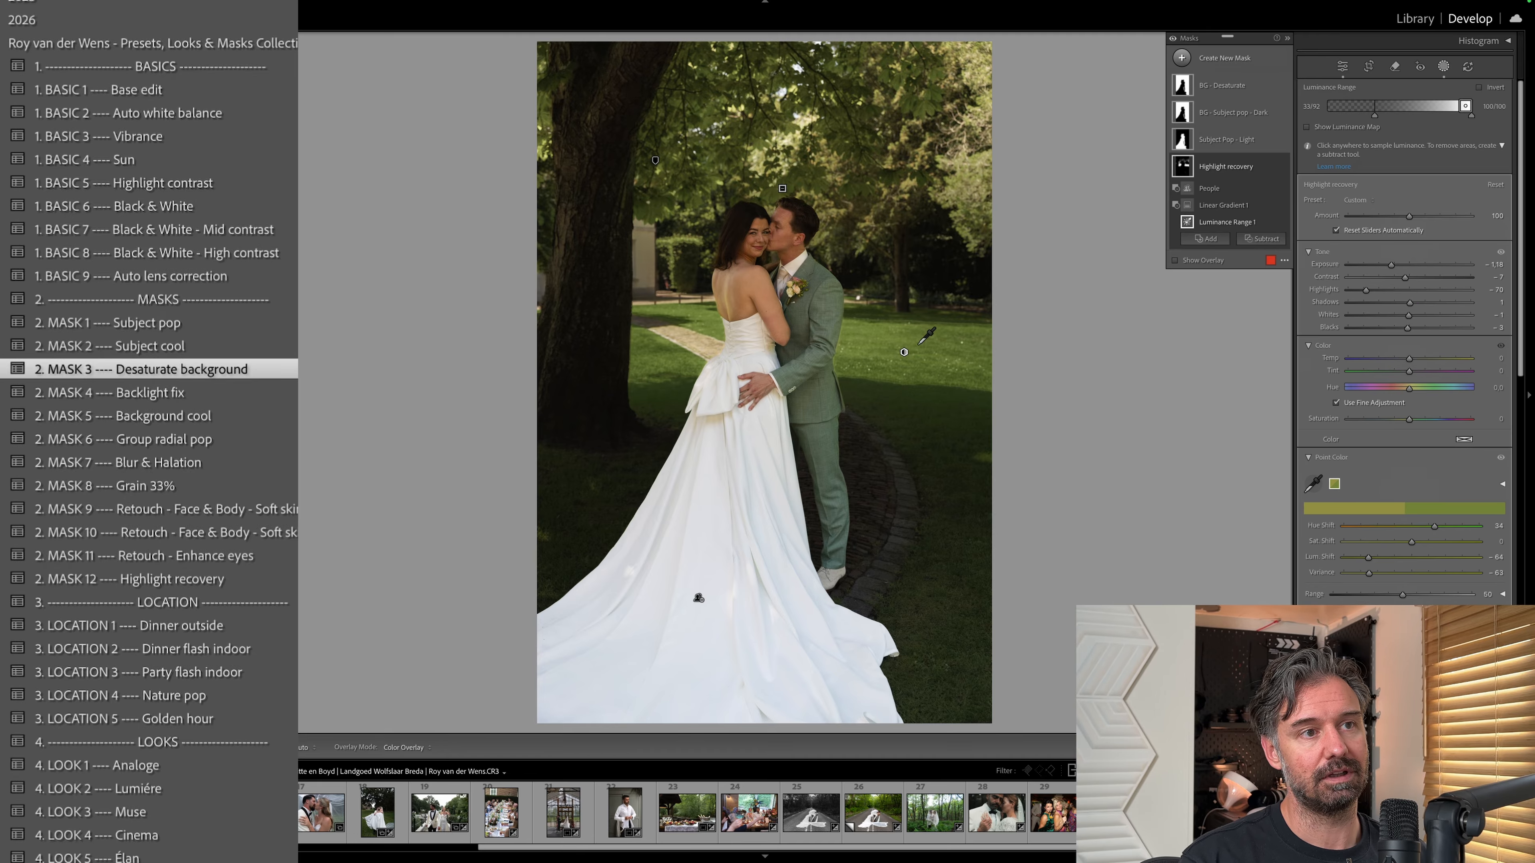
click(1308, 127)
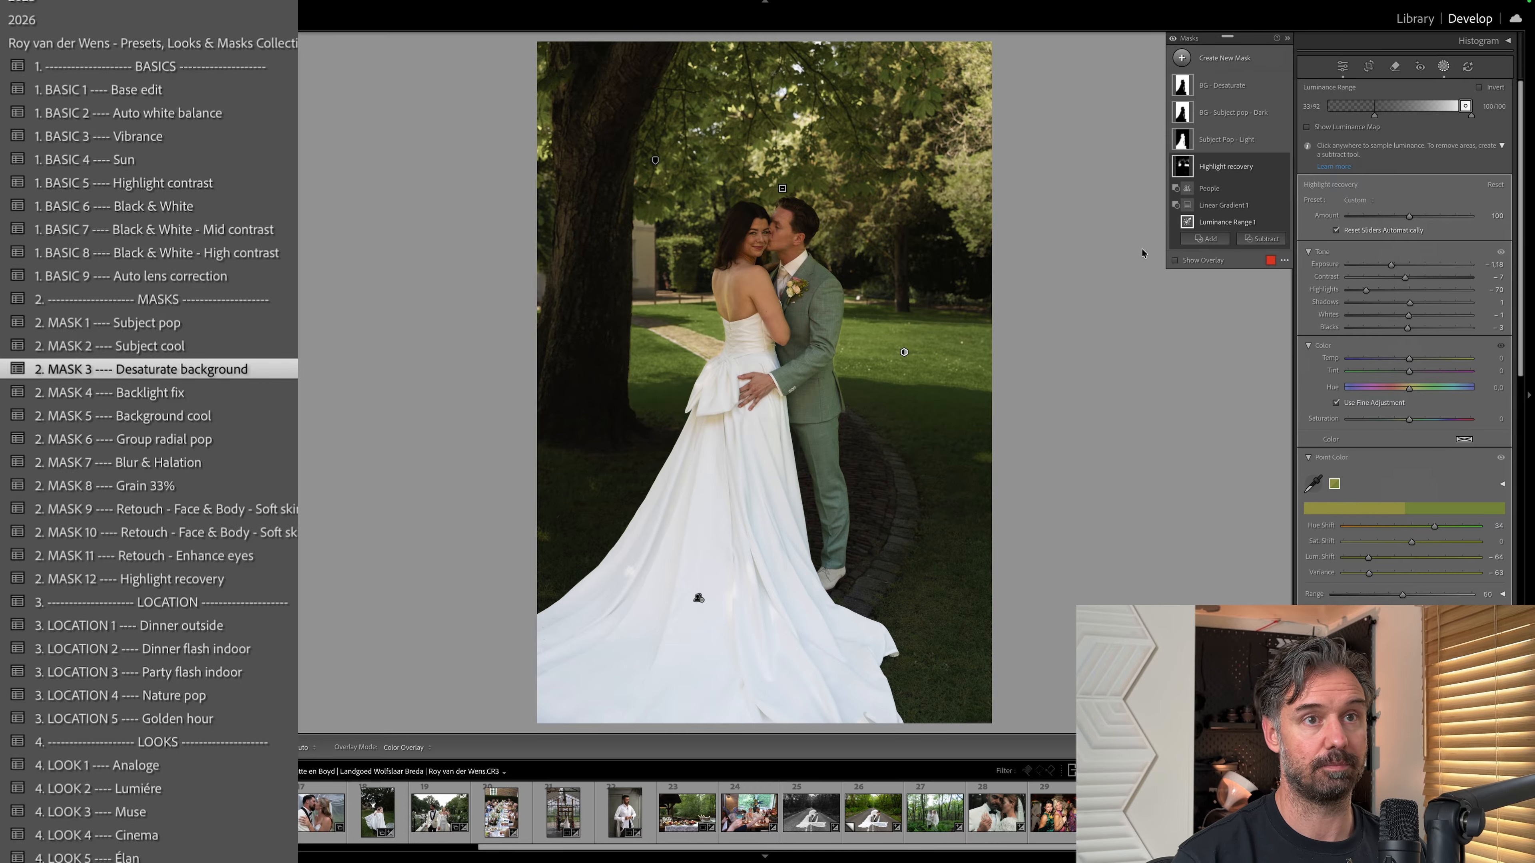
Examine the Linear Gradient component of the Highlight recovery mask by hiding it and showing it again.
click(1192, 207)
click(1191, 207)
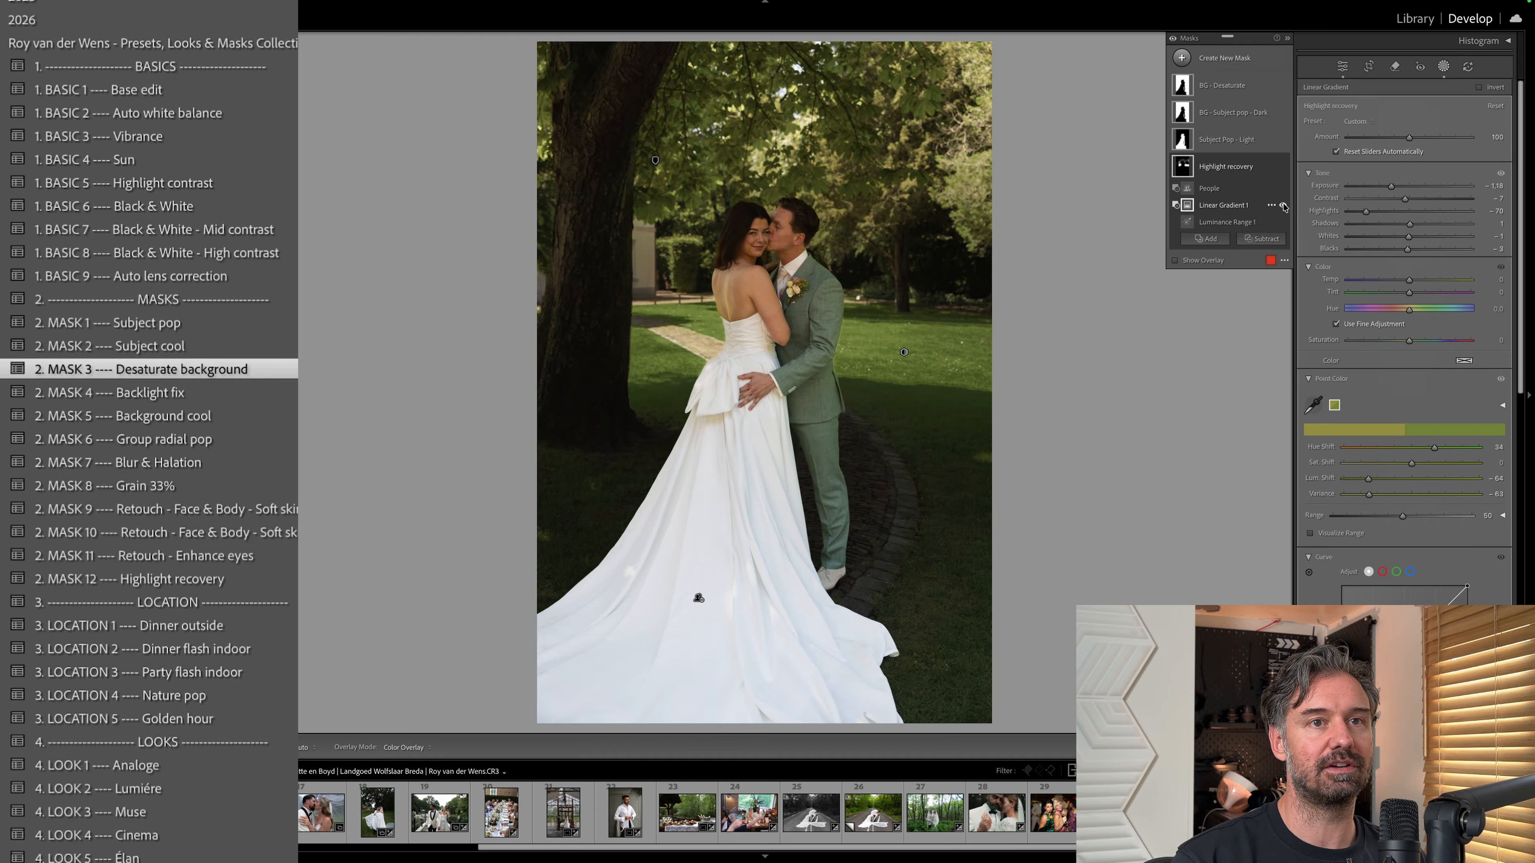
click(1283, 206)
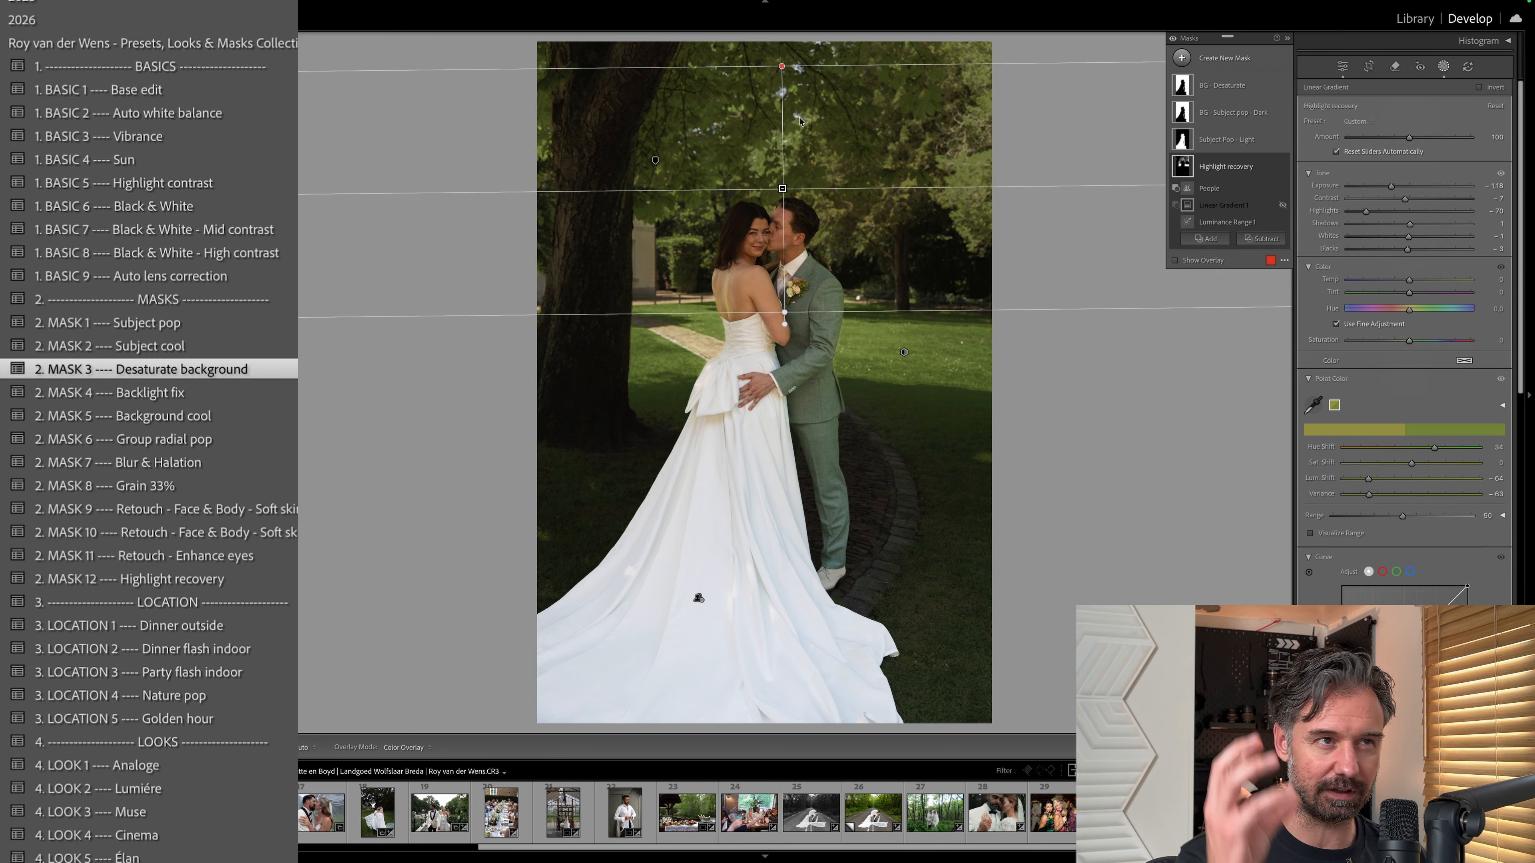
click(1283, 205)
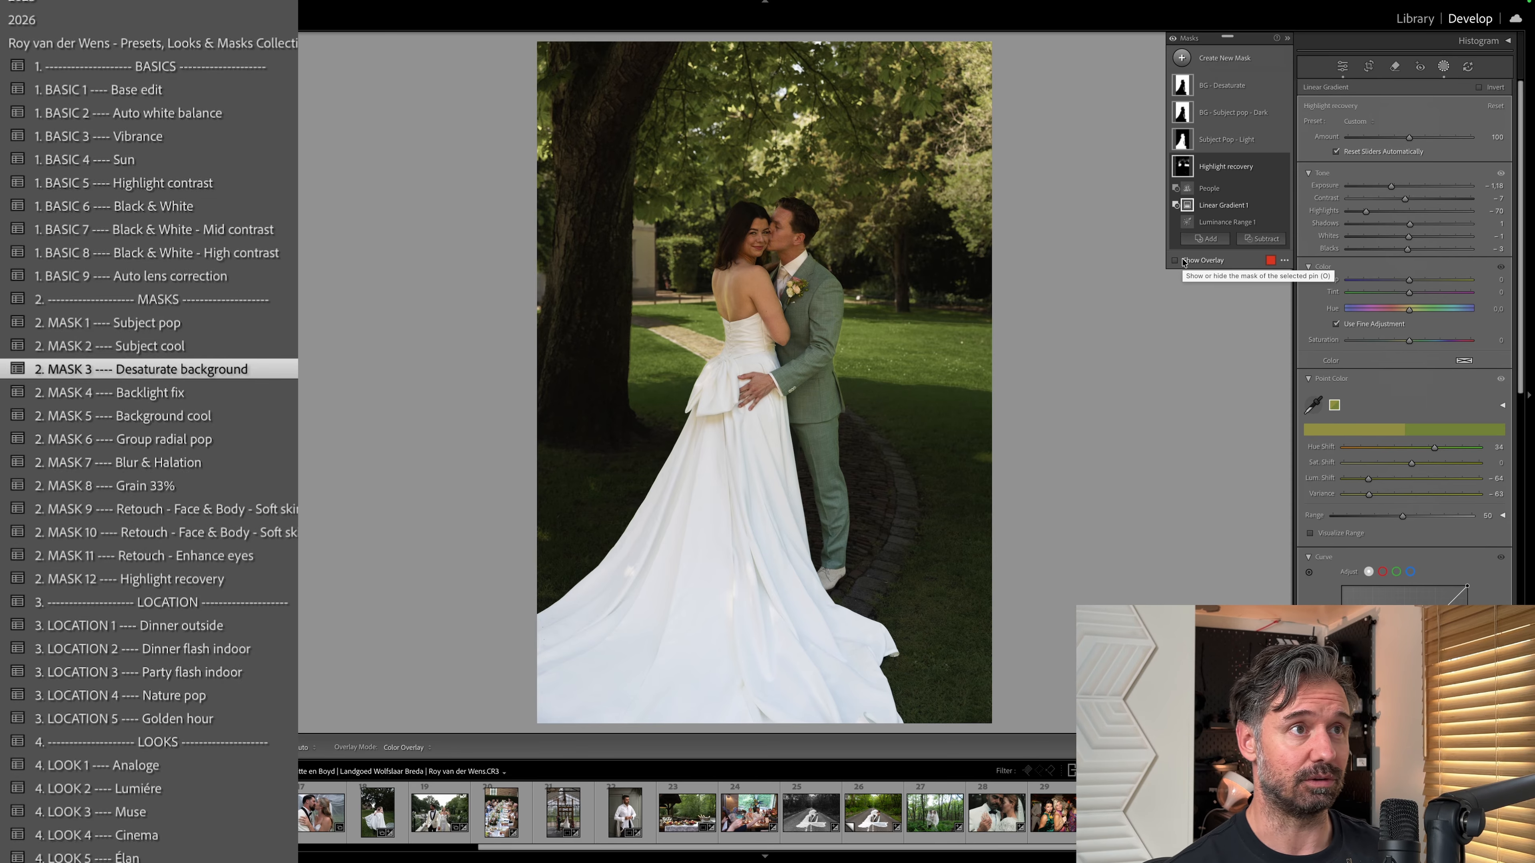
Check the Highlight recovery mask's Luminance Range on the luminance map and extend its selected range toward darker tones.
click(1227, 221)
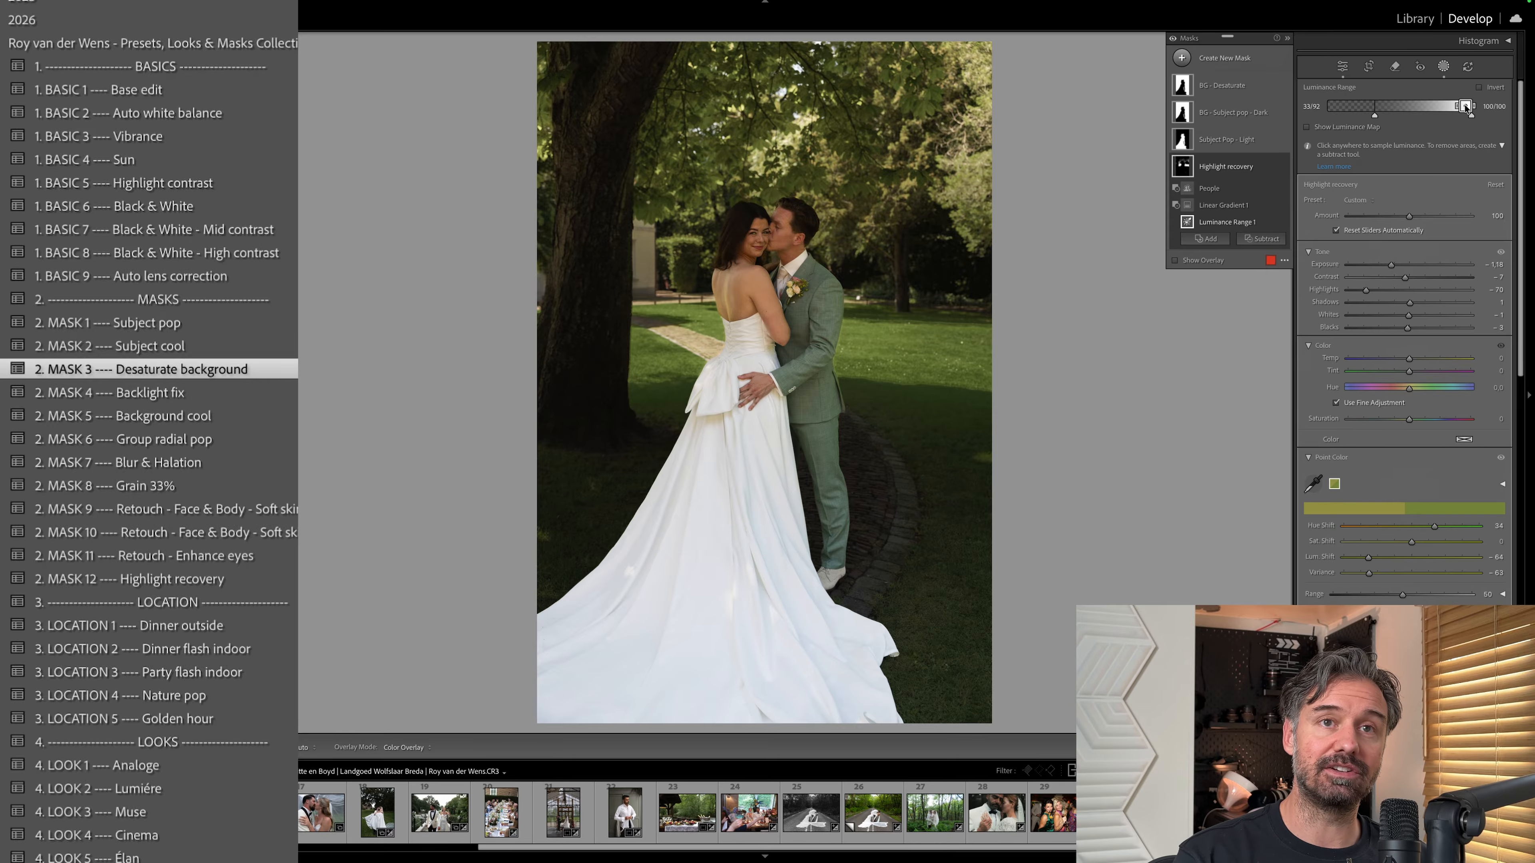
click(1307, 127)
mouse_move(1377, 118)
mouse_down()
mouse_move(1402, 118)
mouse_move(1350, 118)
mouse_move(1377, 124)
mouse_up()
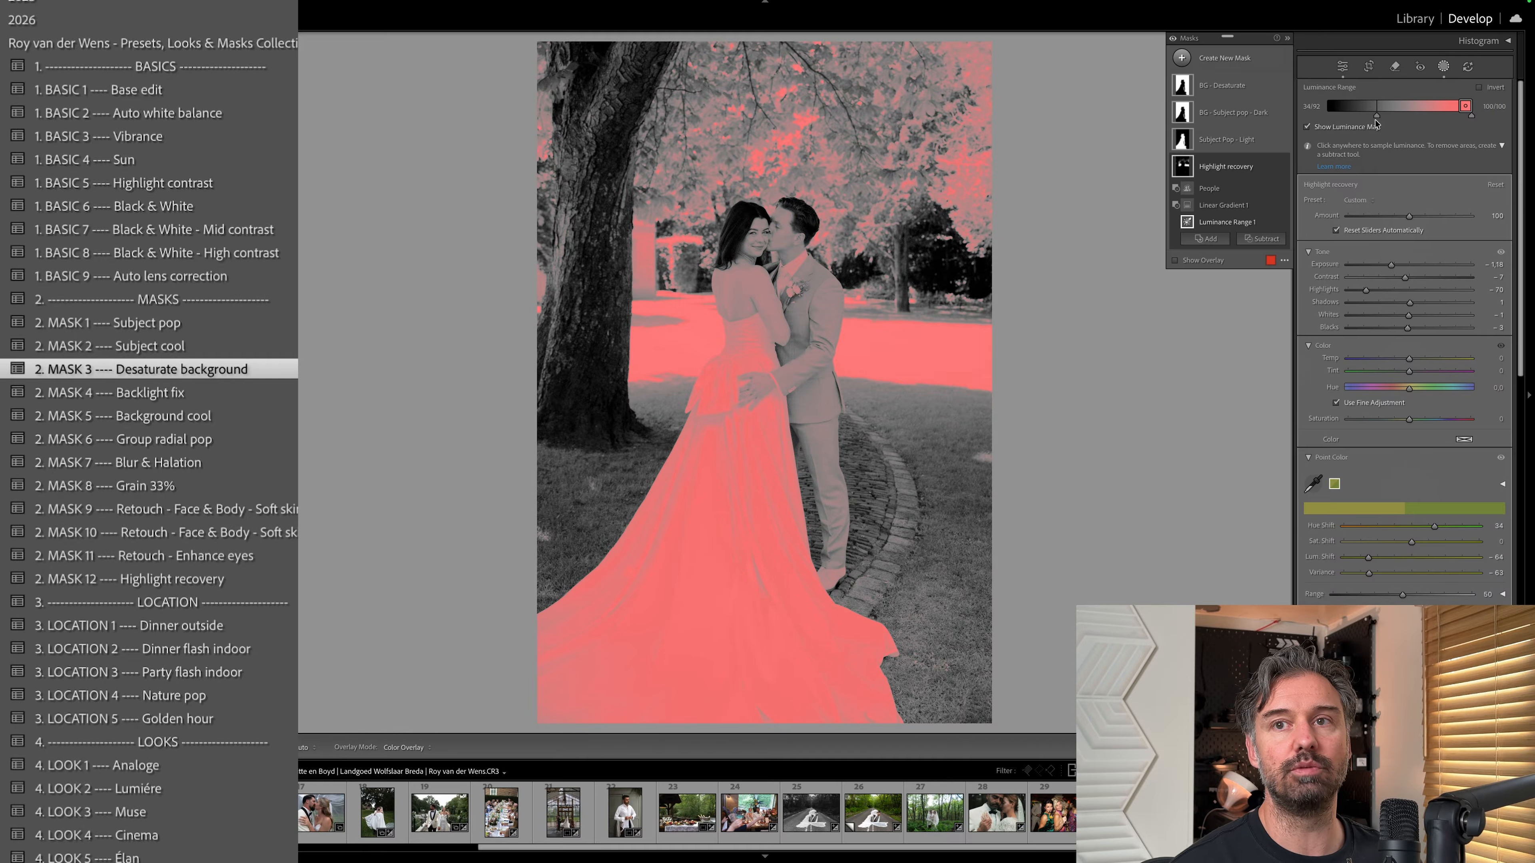
click(1375, 125)
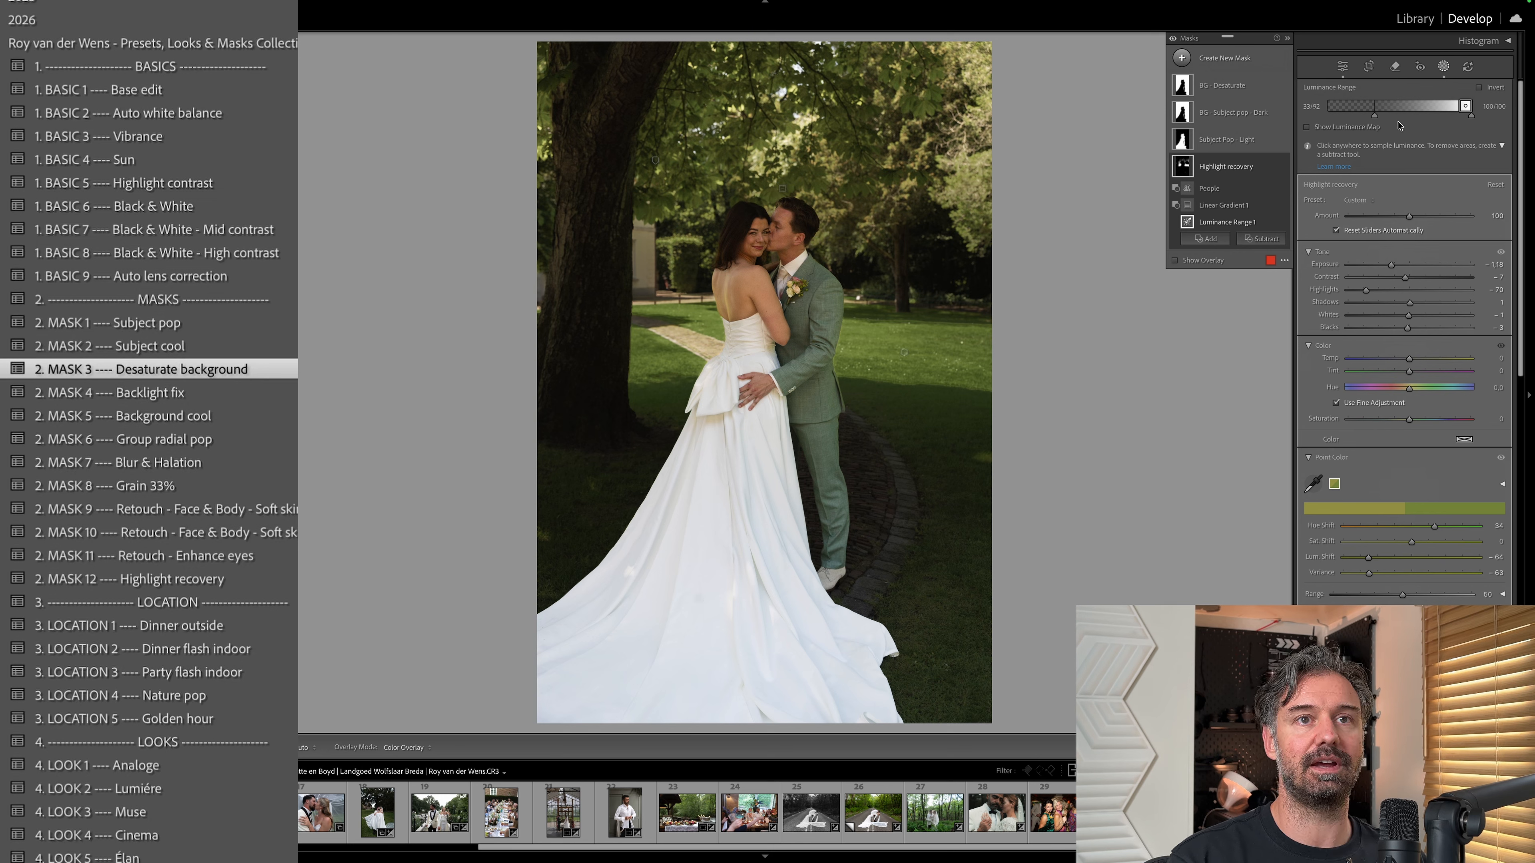
drag(1375, 116, 1442, 107)
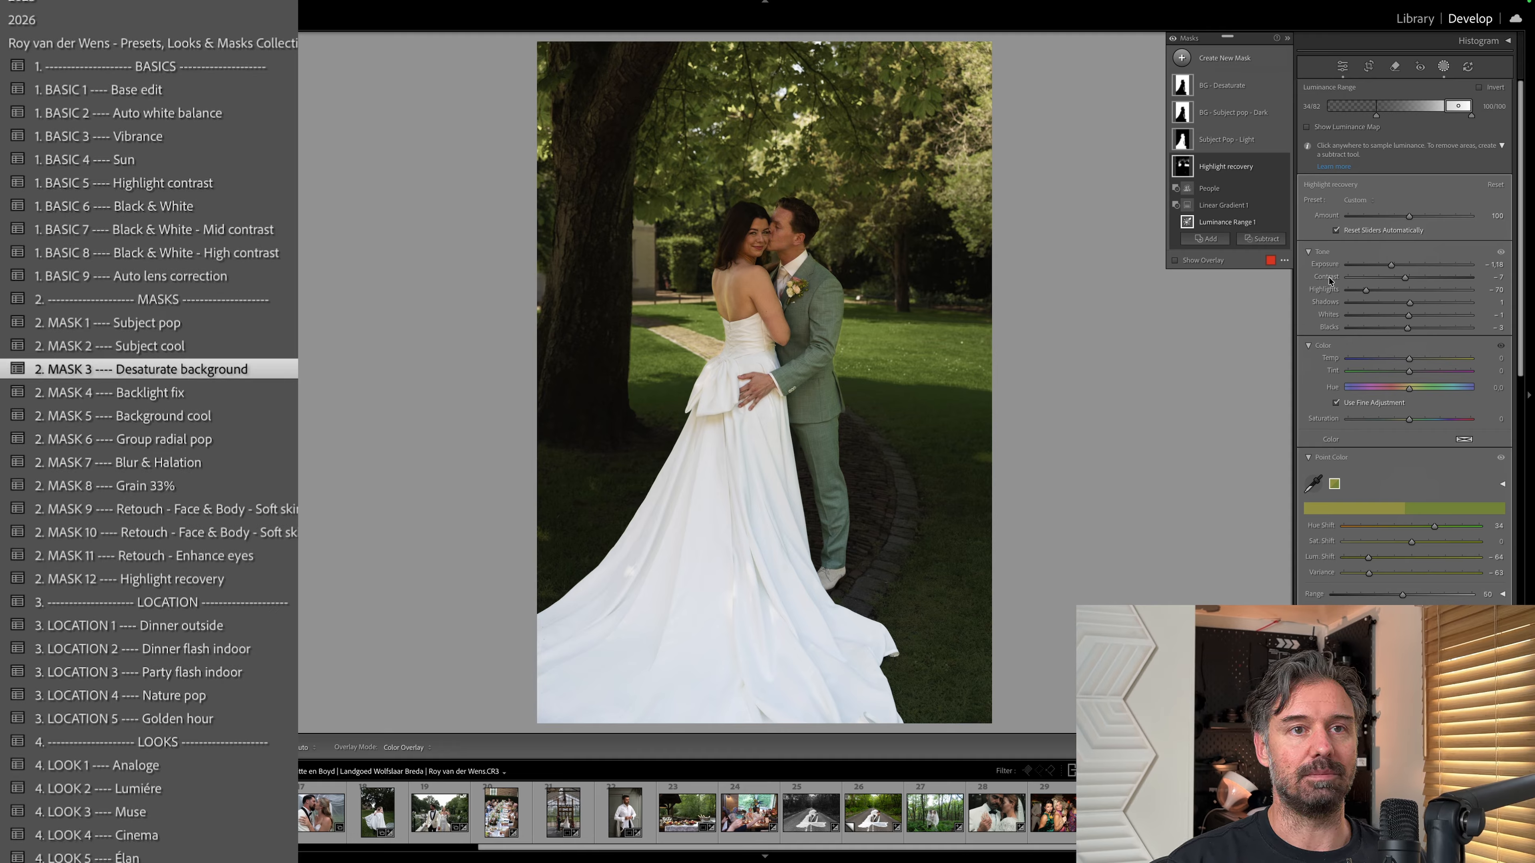
Compare the Highlight recovery mask with its Point Color adjustments turned off and back on.
scroll(1322, 438, down, 5)
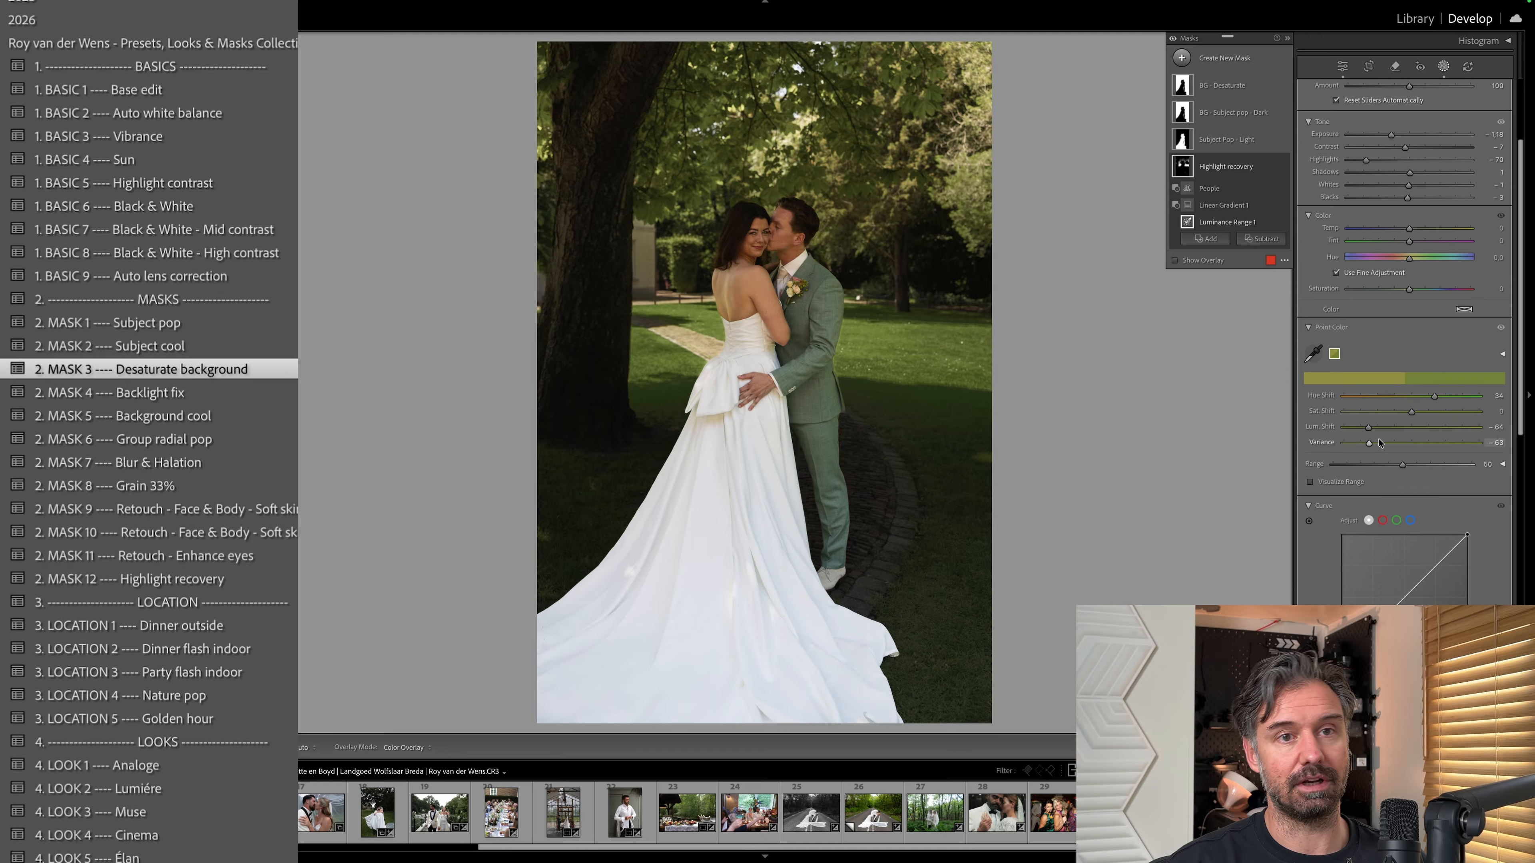
click(1501, 329)
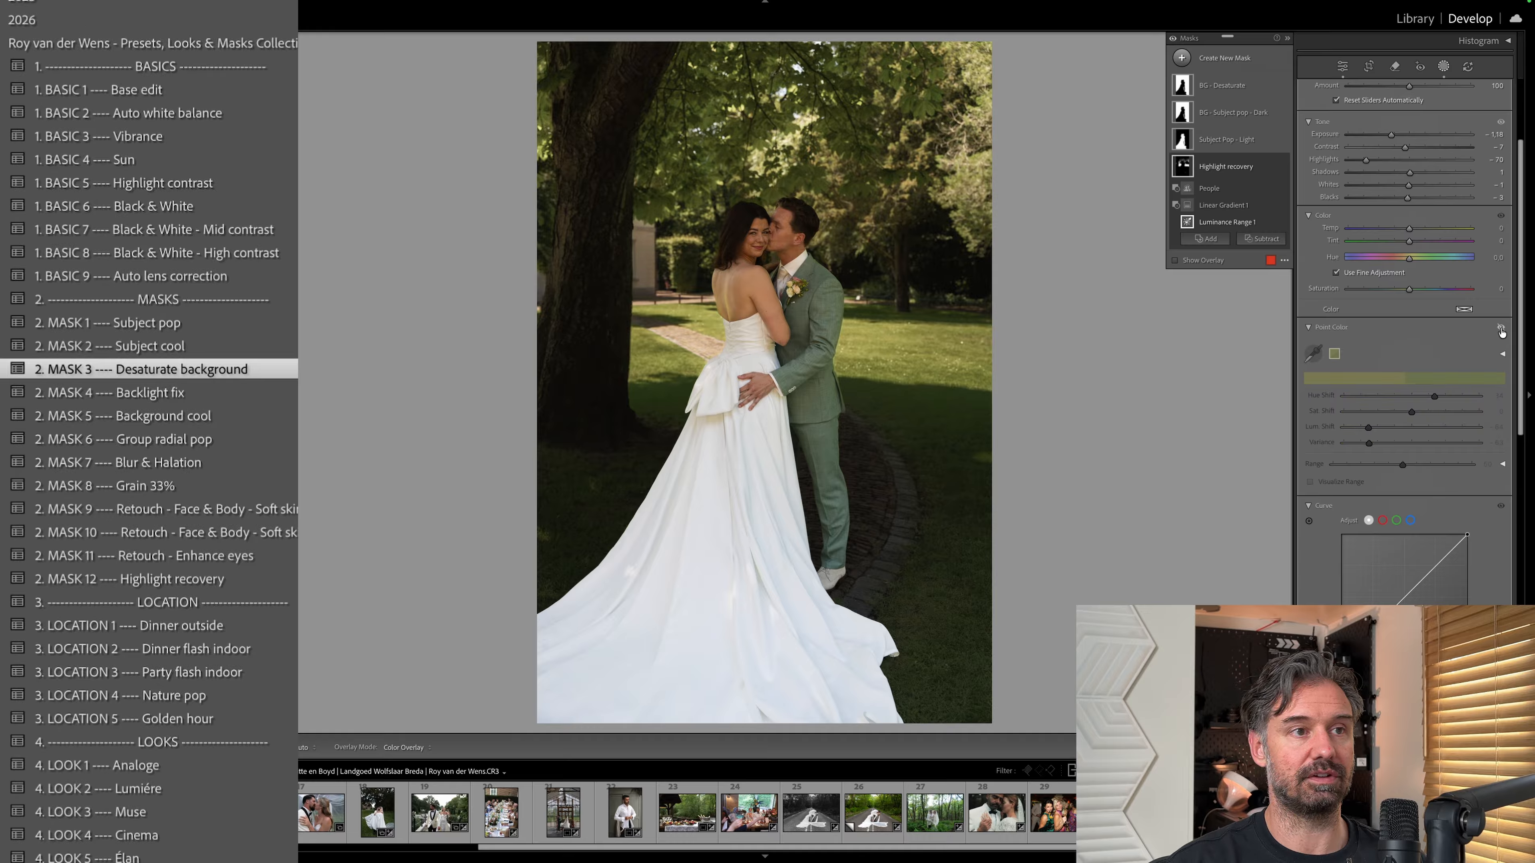
click(1501, 329)
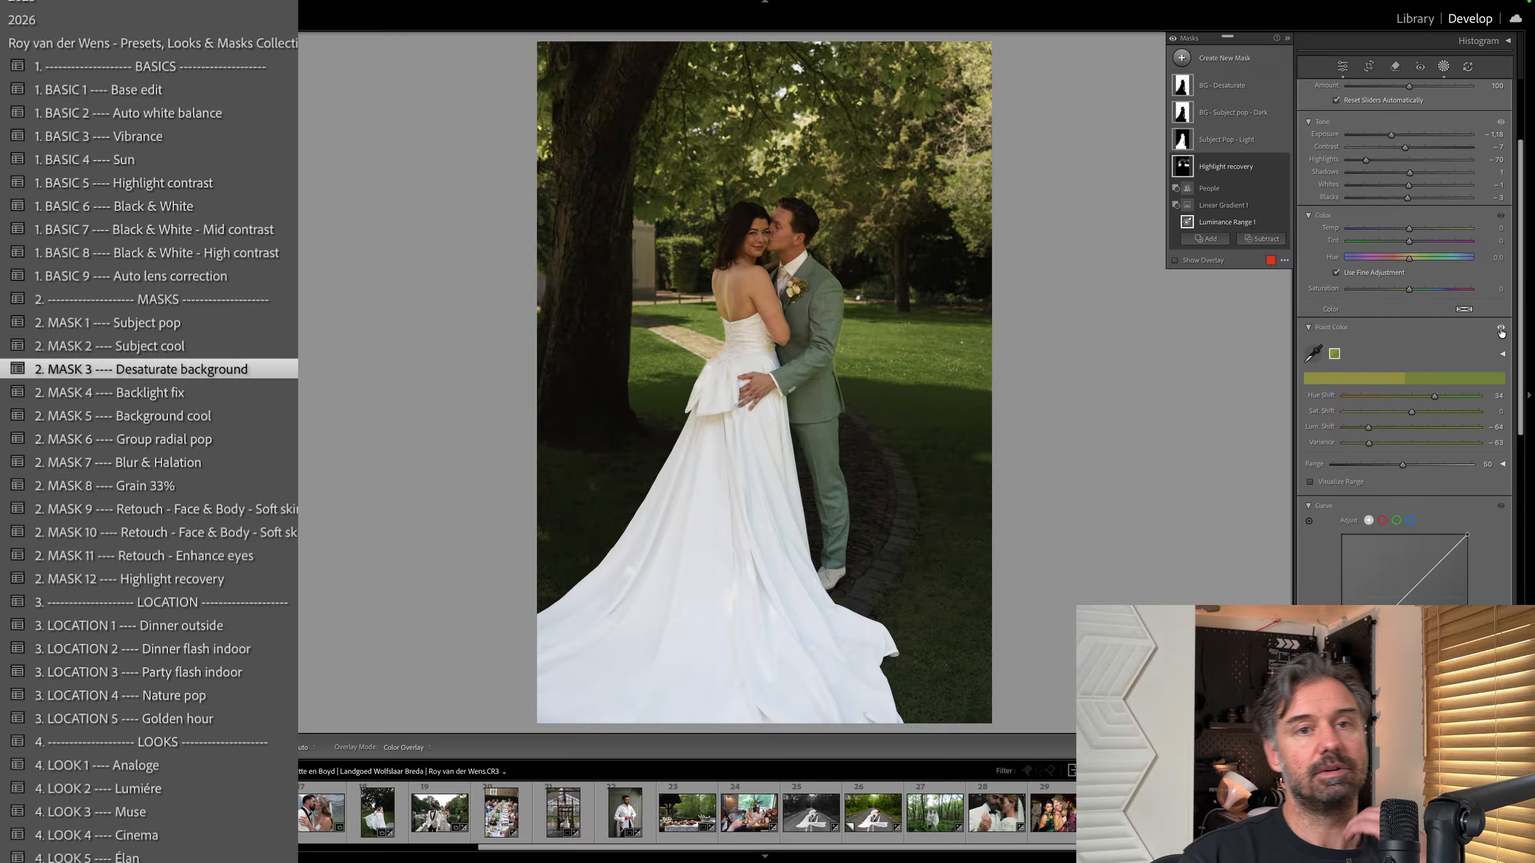
Toggle the mask's Point Color effect once more, try its color sampler on the grass, and leave masking.
click(1501, 329)
click(1501, 329)
click(1501, 329)
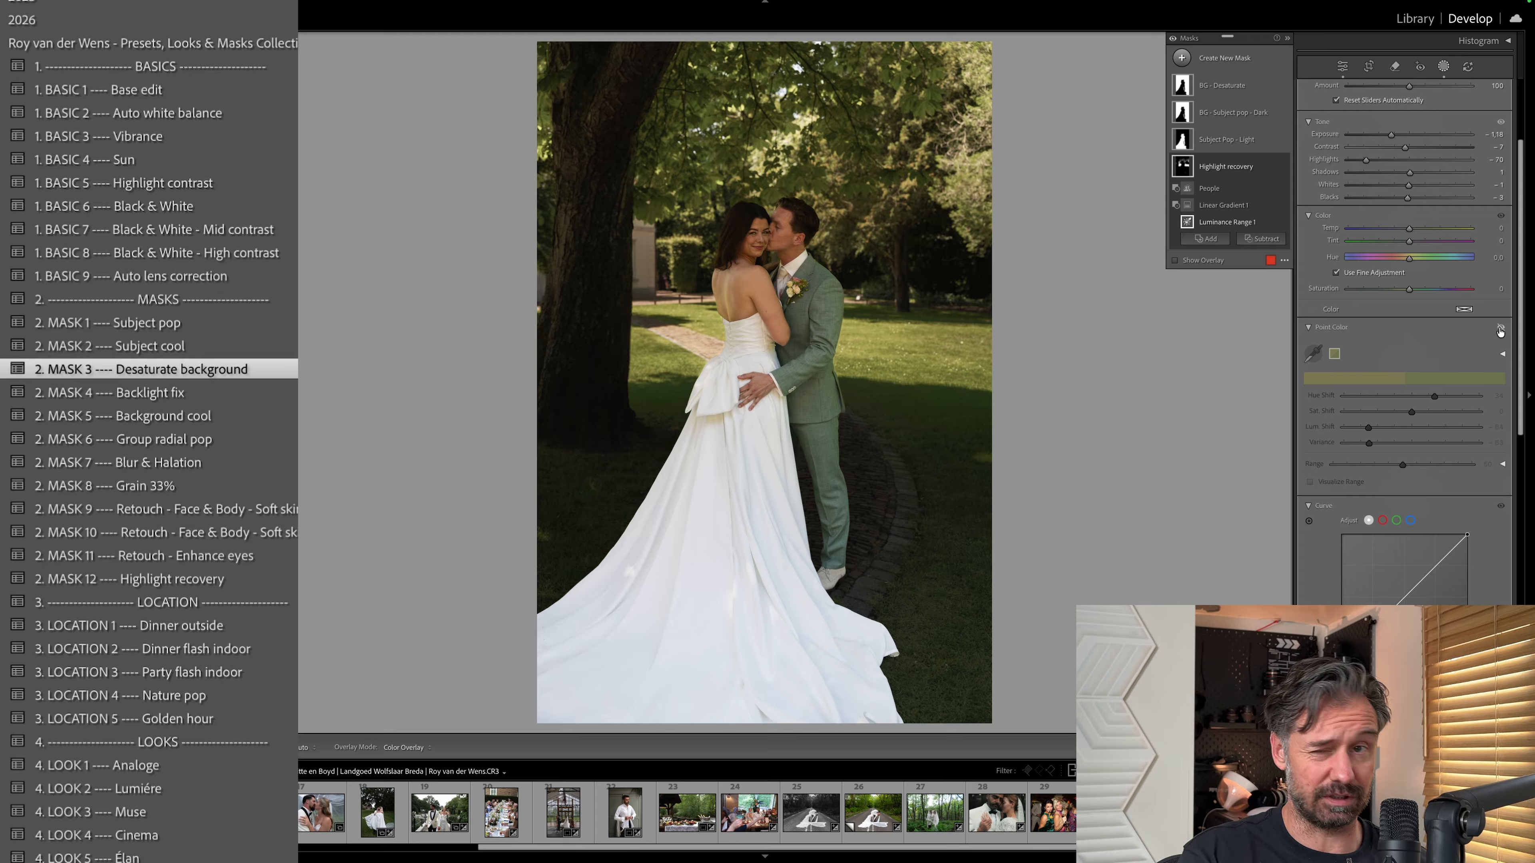
click(1502, 329)
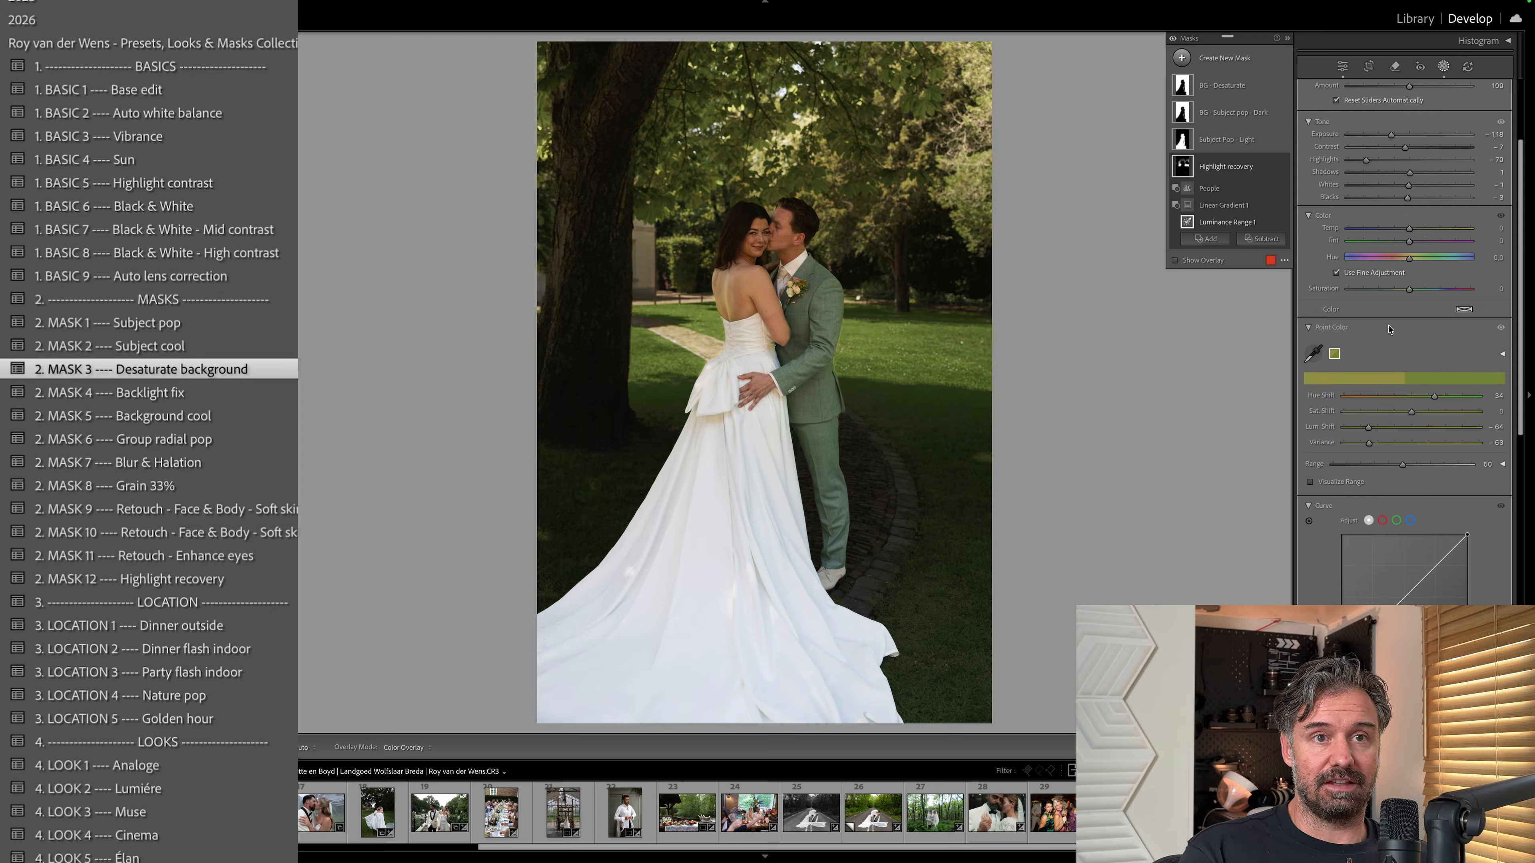
click(1313, 354)
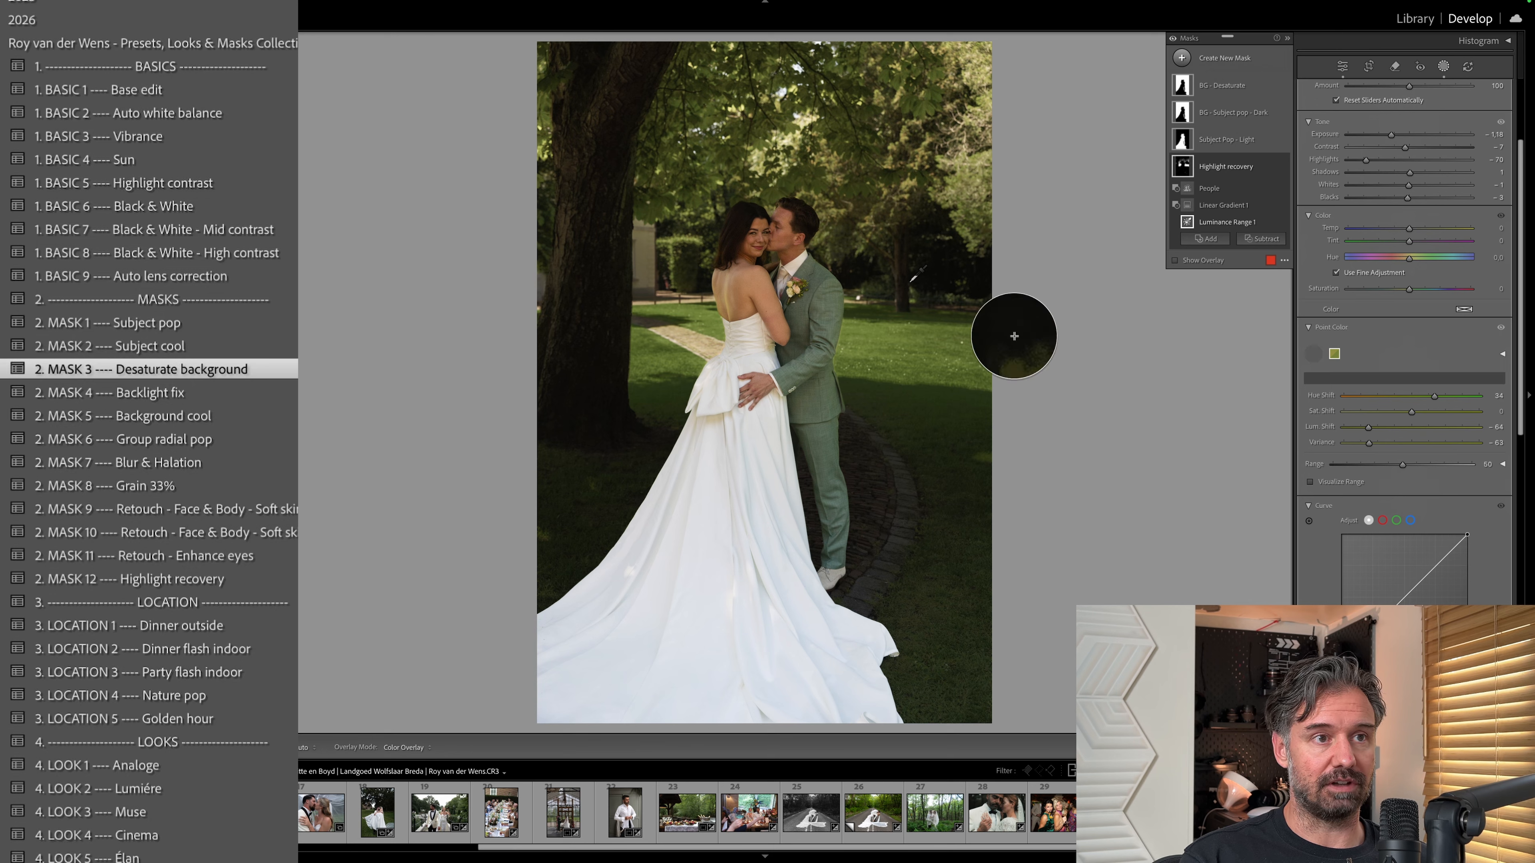
click(975, 402)
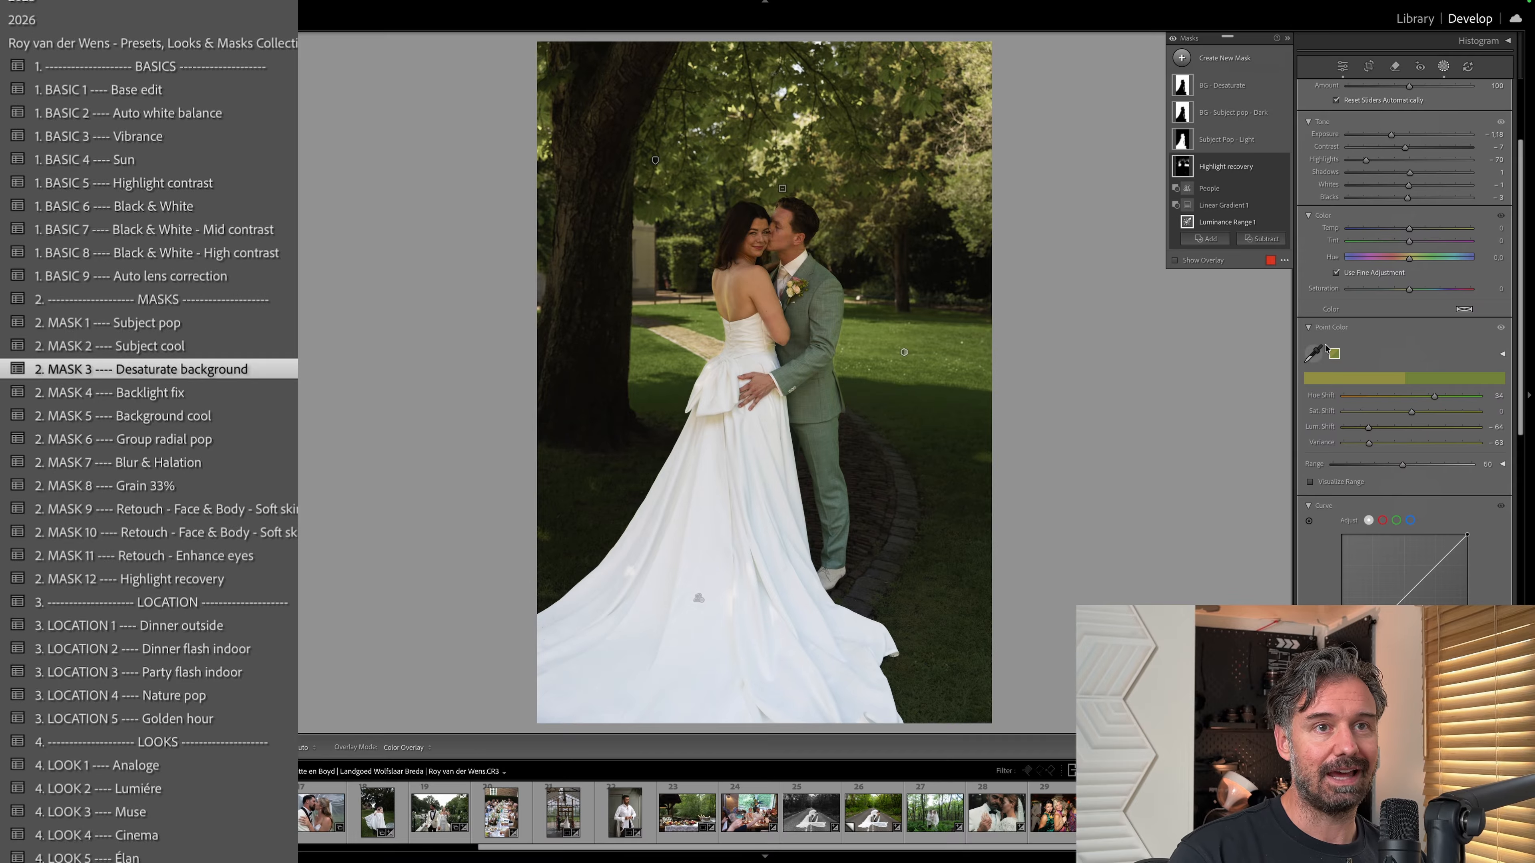
click(1445, 66)
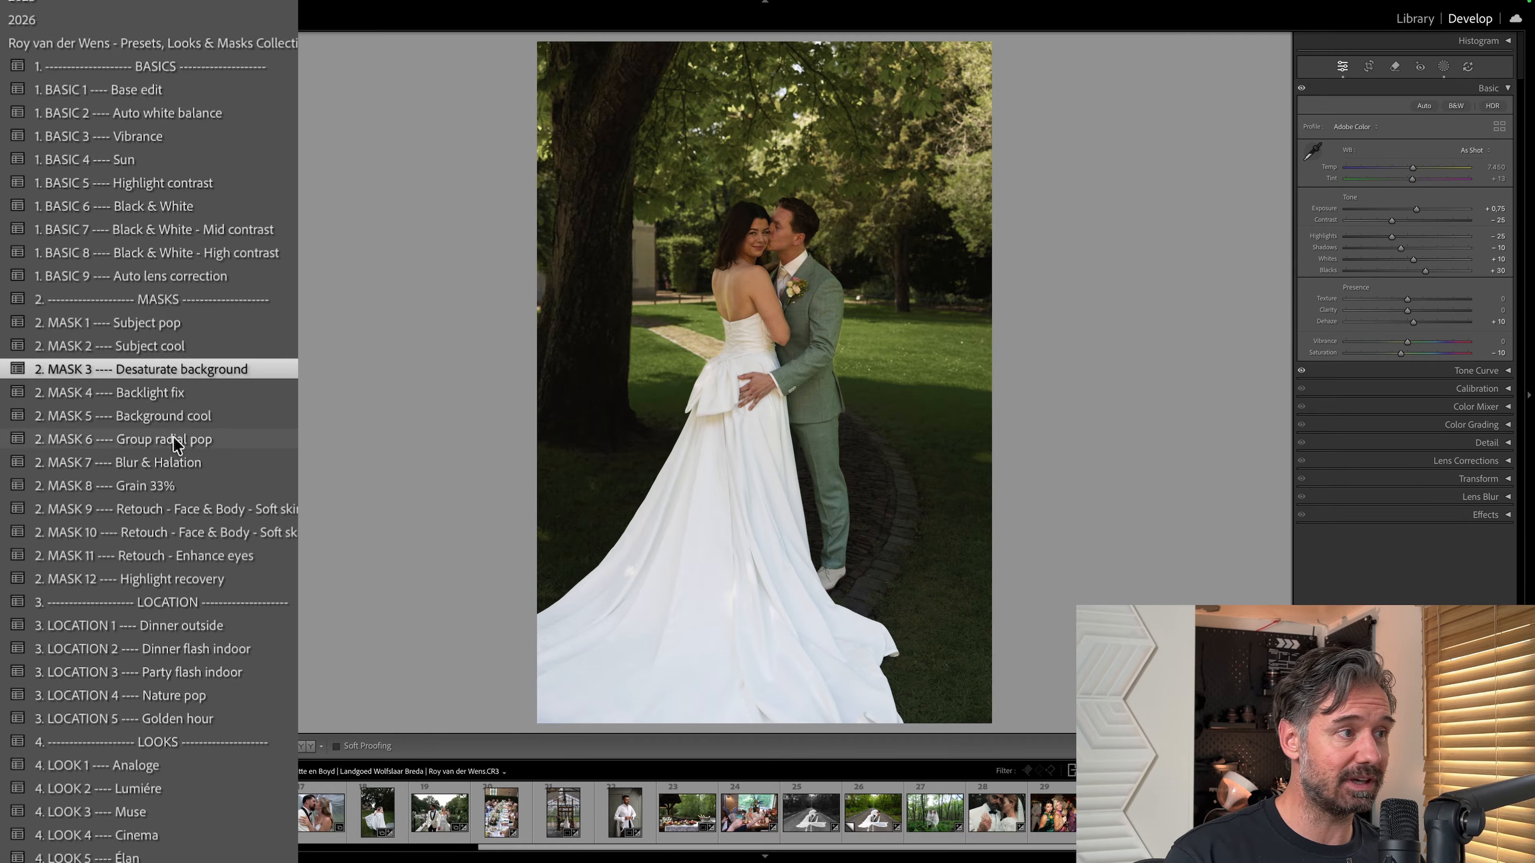
Preview the look presets on the tree photo, try 4. LOOK 5 Élan, and undo it.
scroll(176, 520, down, 5)
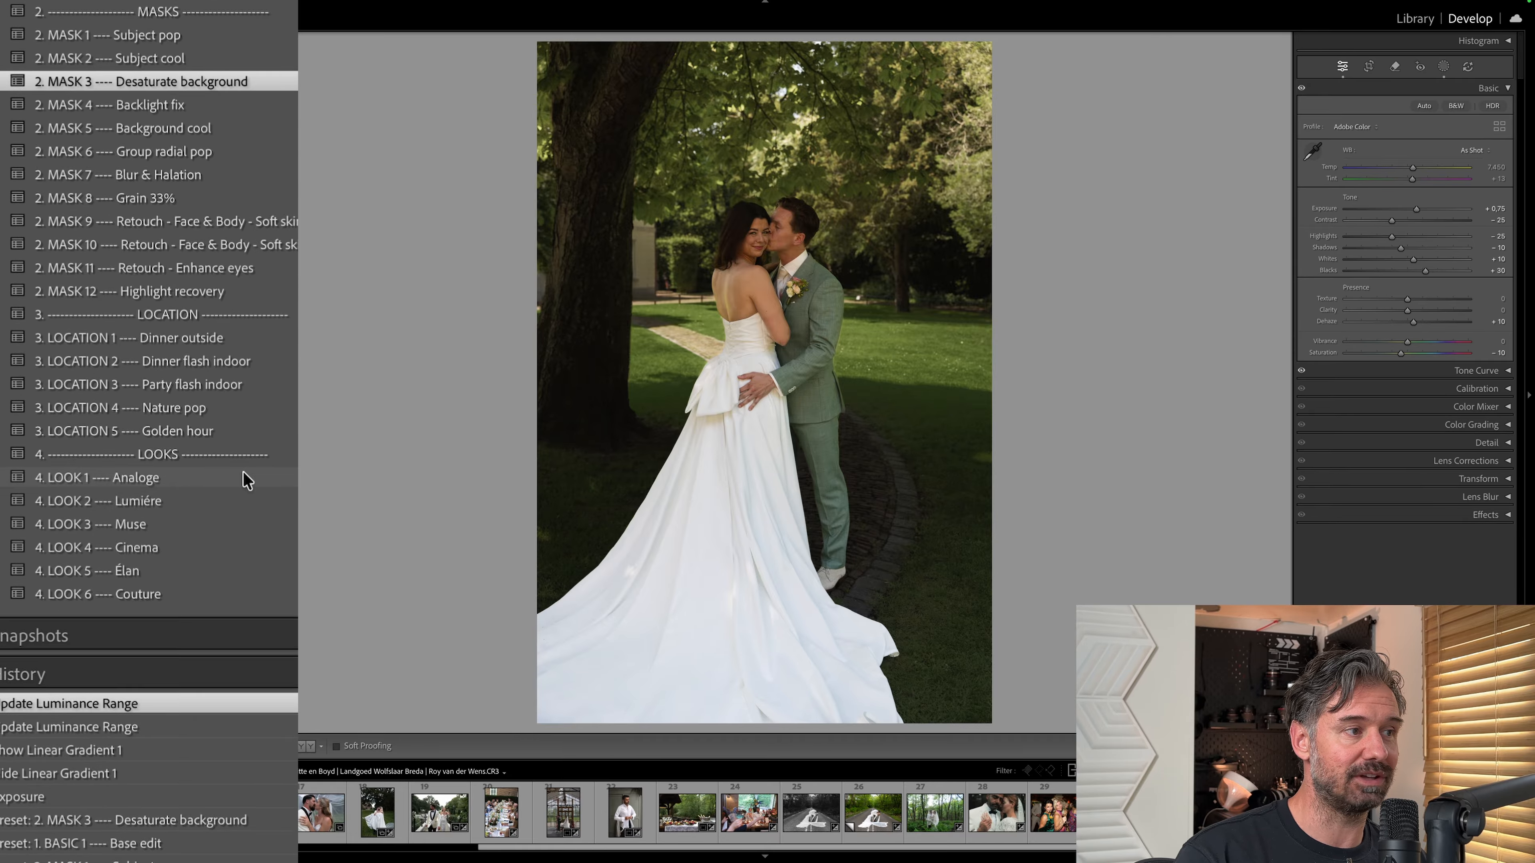
mouse_move(248, 480)
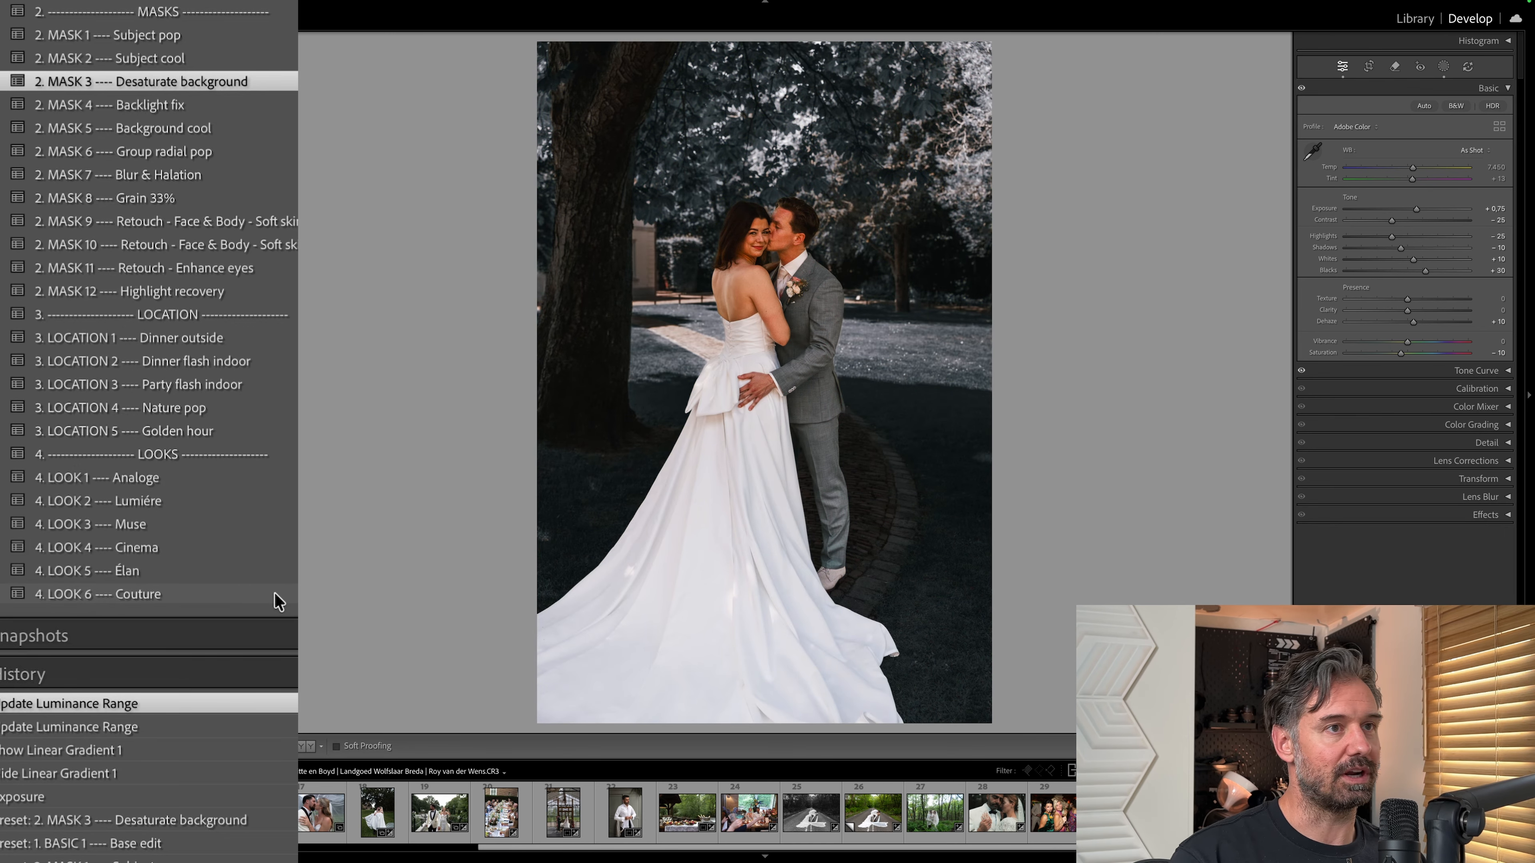
click(266, 571)
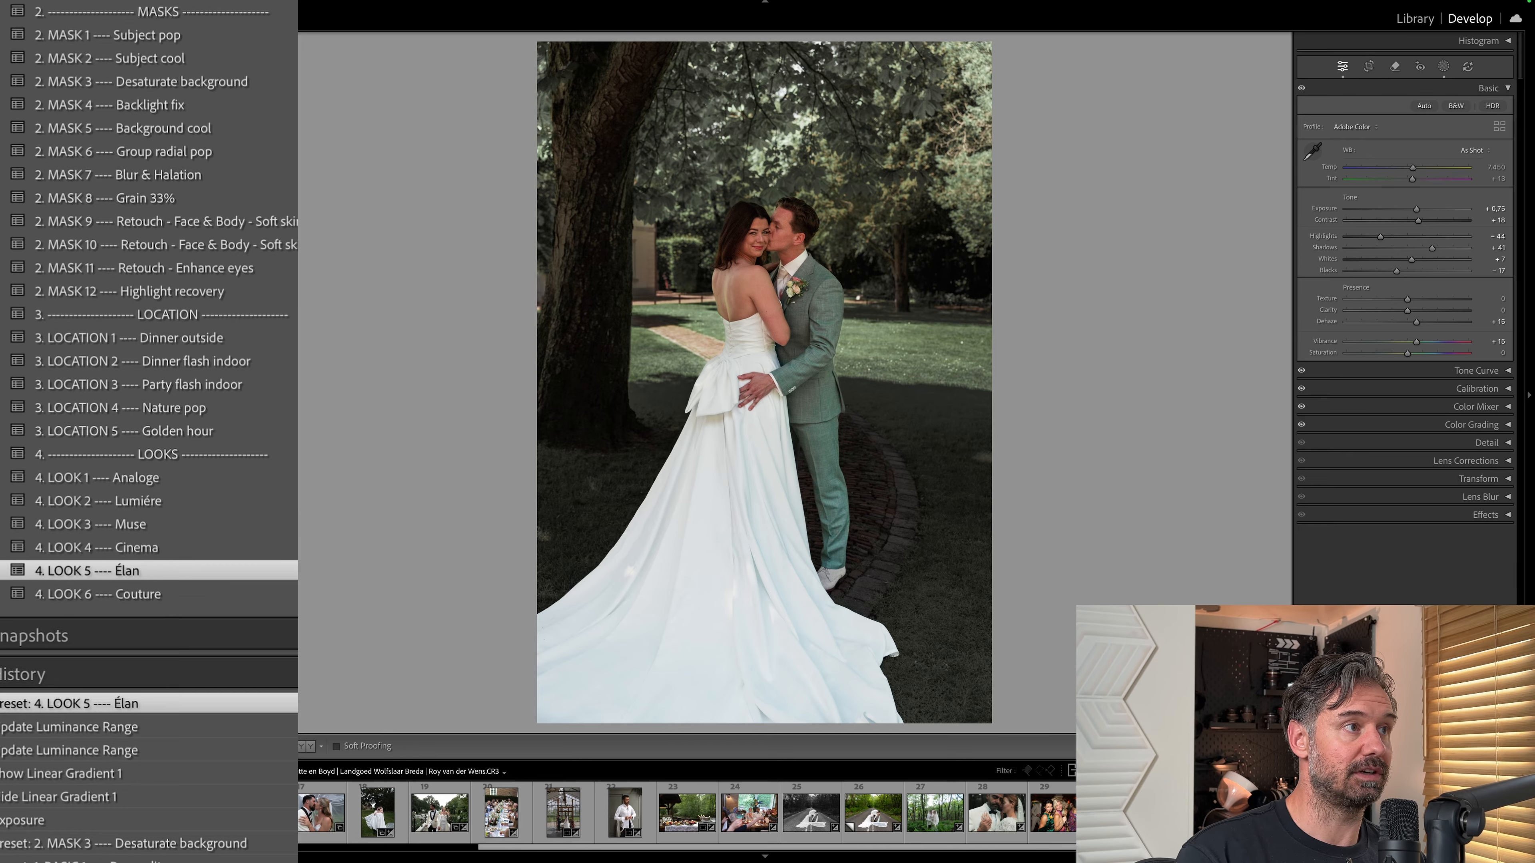
mouse_move(172, 36)
mouse_down()
mouse_move(1, 46)
mouse_move(297, 39)
mouse_move(172, 36)
mouse_up()
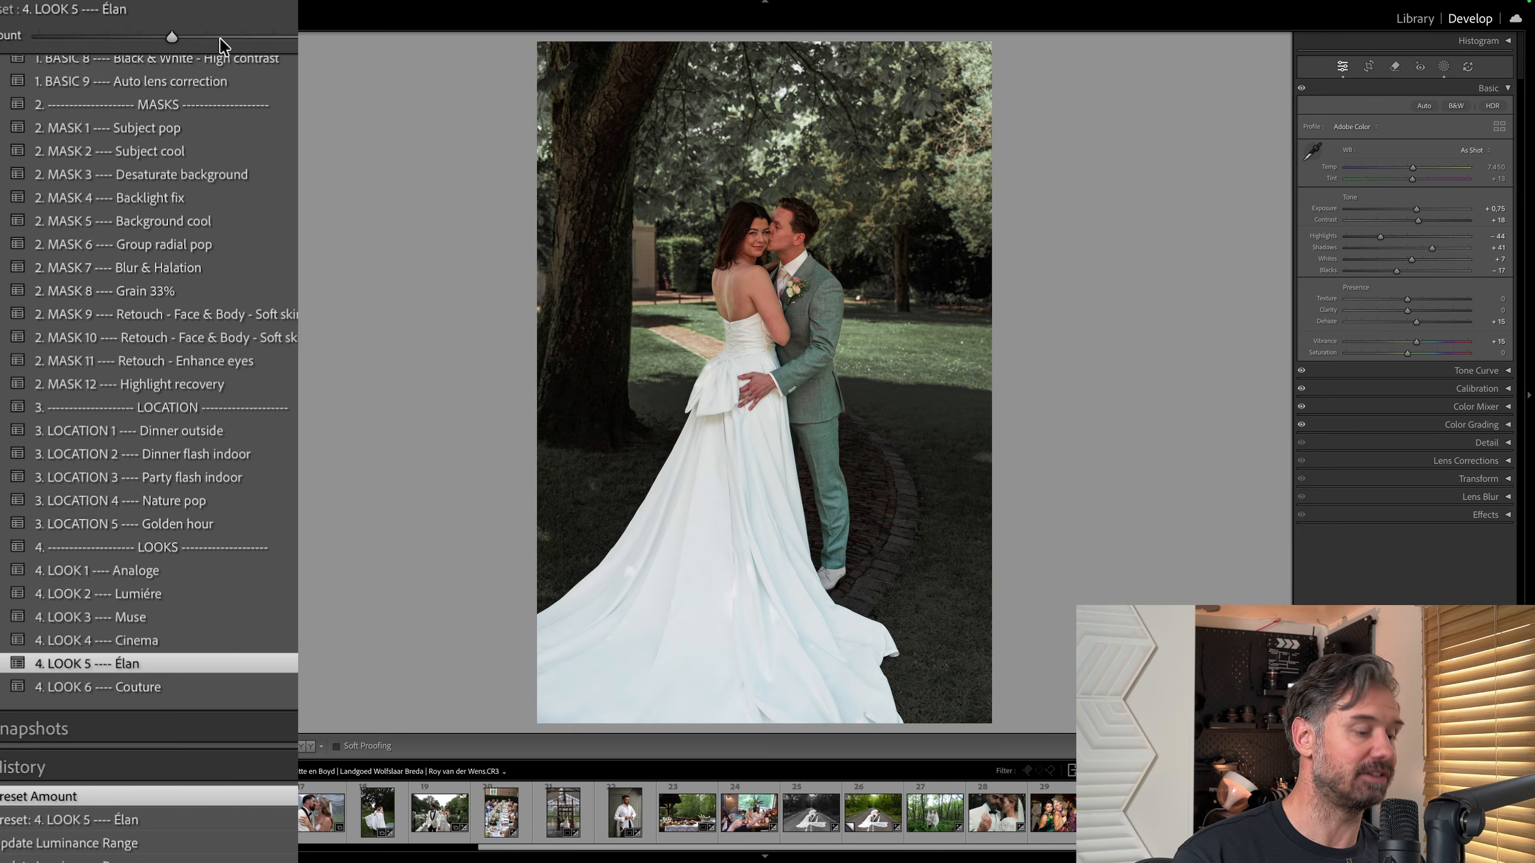
key(super+z)
key(super+z)
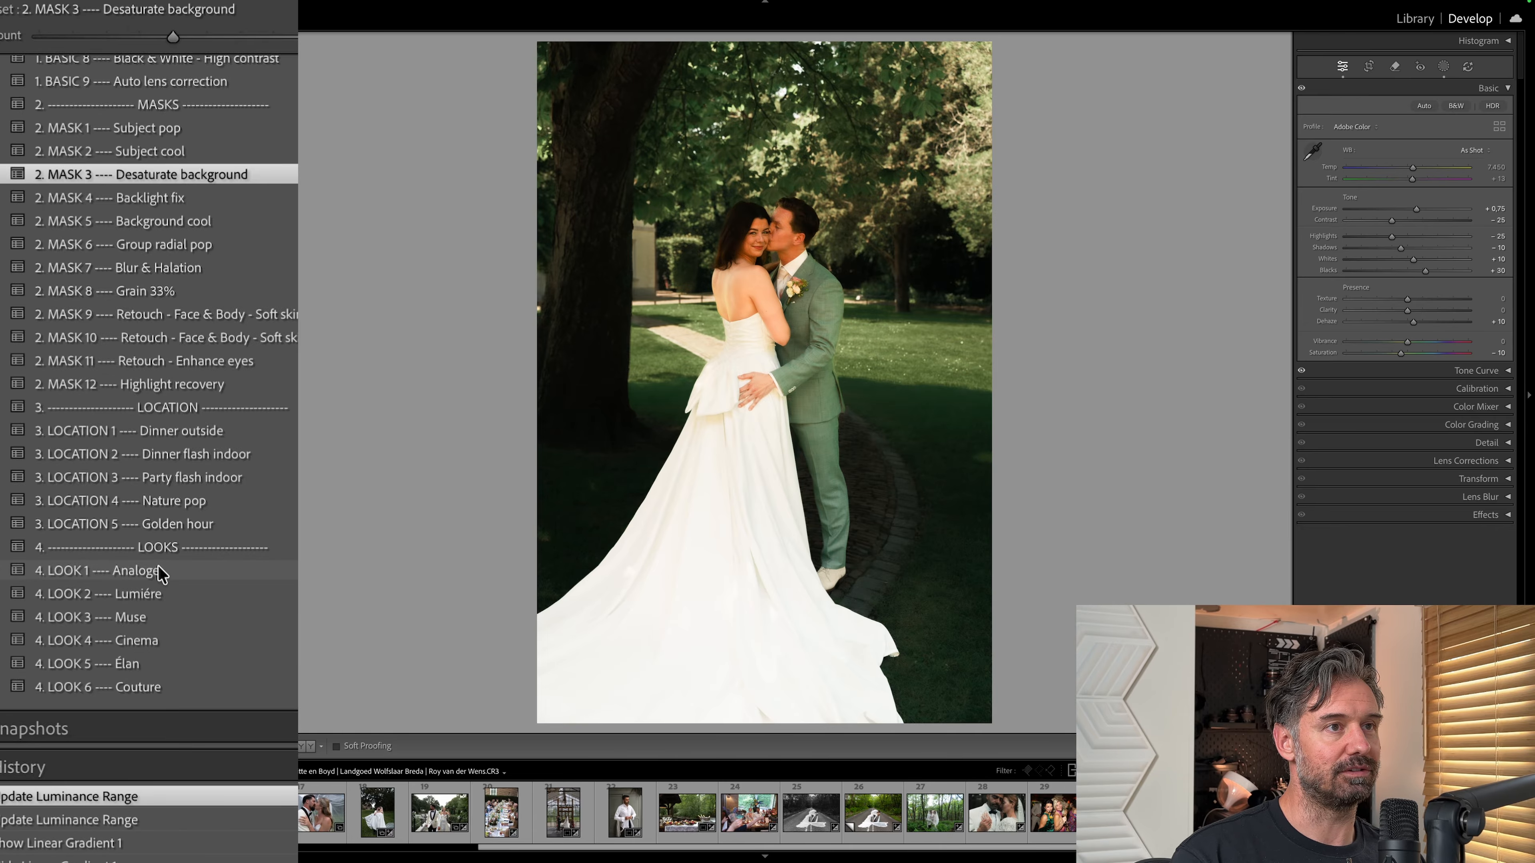
Try the 4. LOOK 1 Analoge preset with slightly lower exposure on the tree photo, and undo both changes.
click(160, 572)
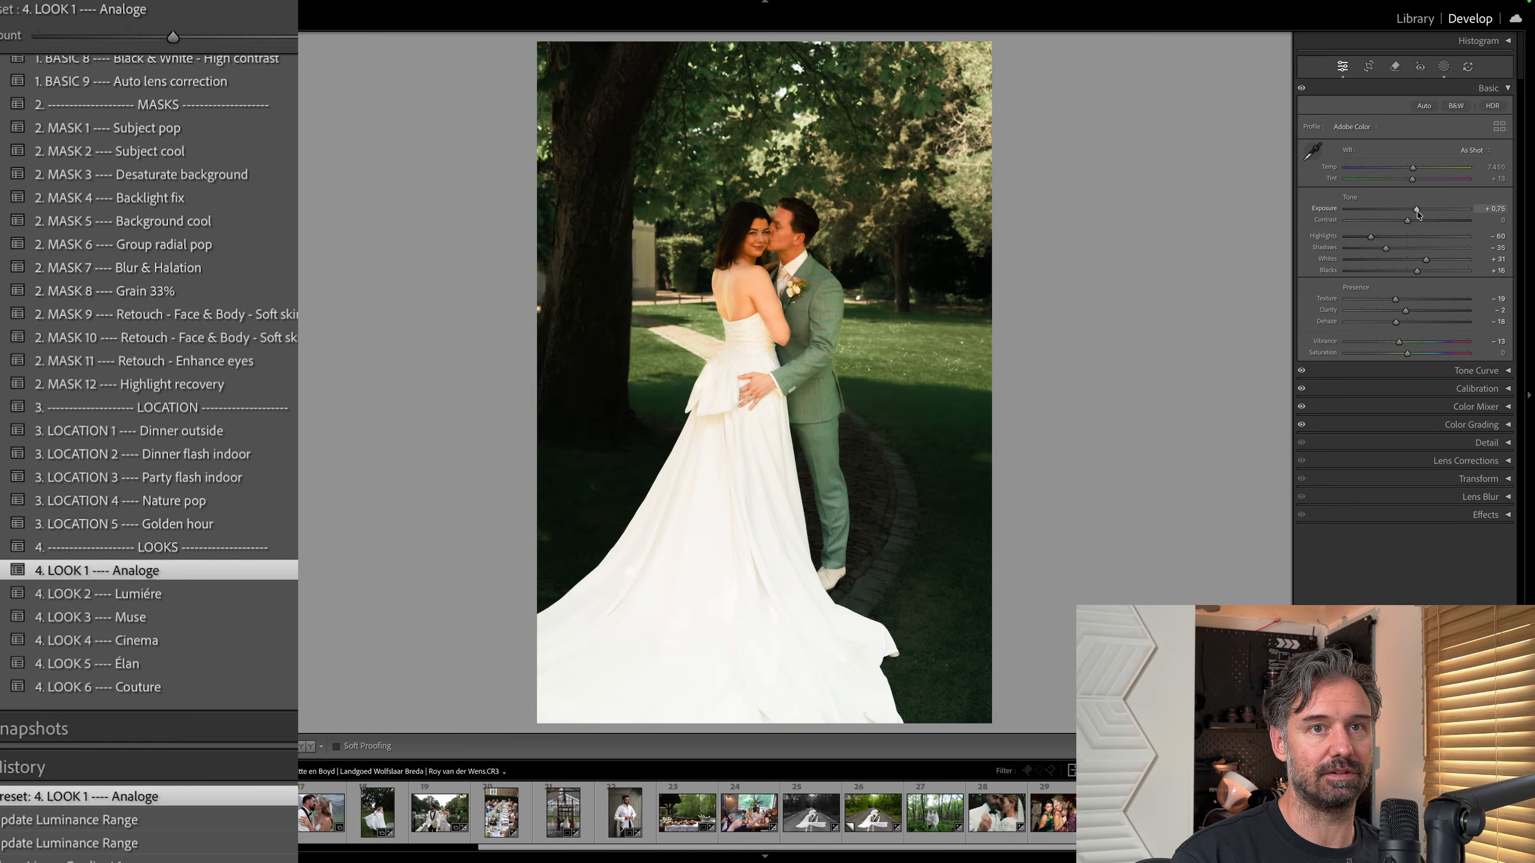
drag(1416, 210, 1412, 212)
key(super+z)
key(super+z)
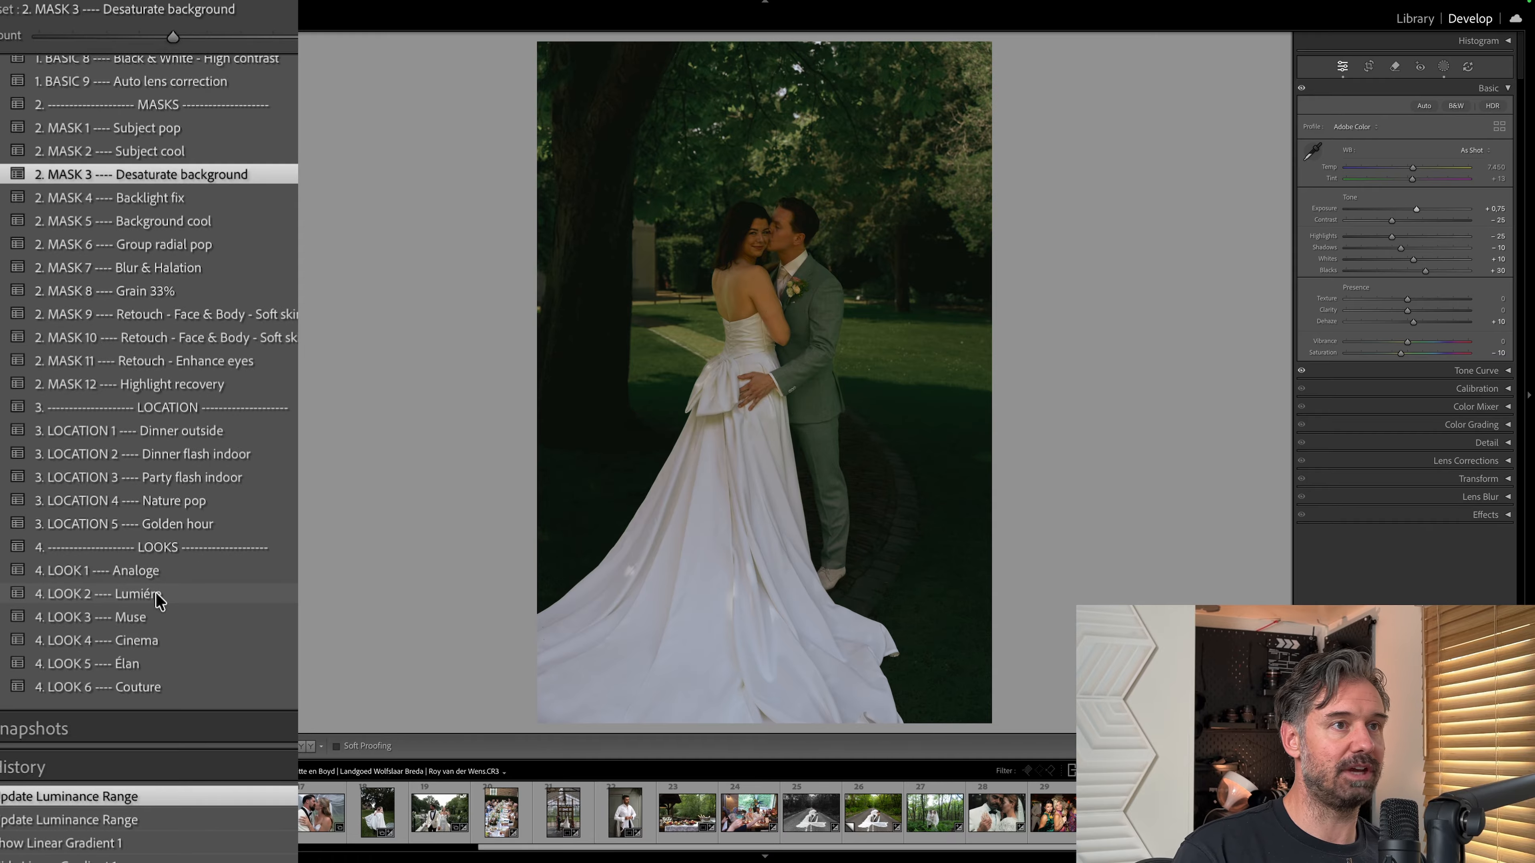
Try the 4. LOOK 2 Lumiére preset with Exposure at +1.90 and a tint adjustment, and undo these changes.
click(156, 594)
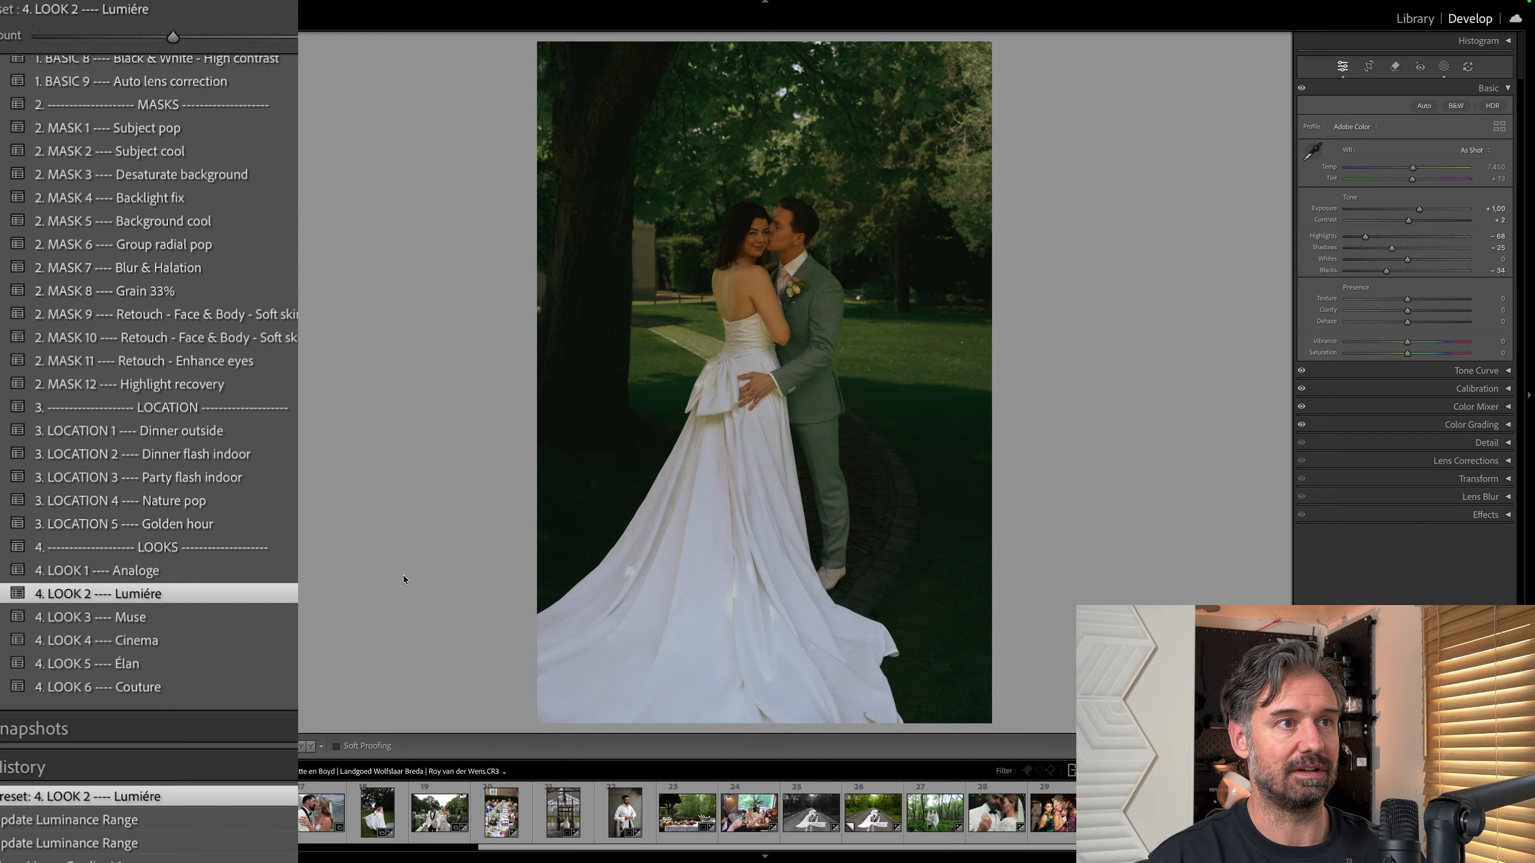
key(equal)
key(equal)
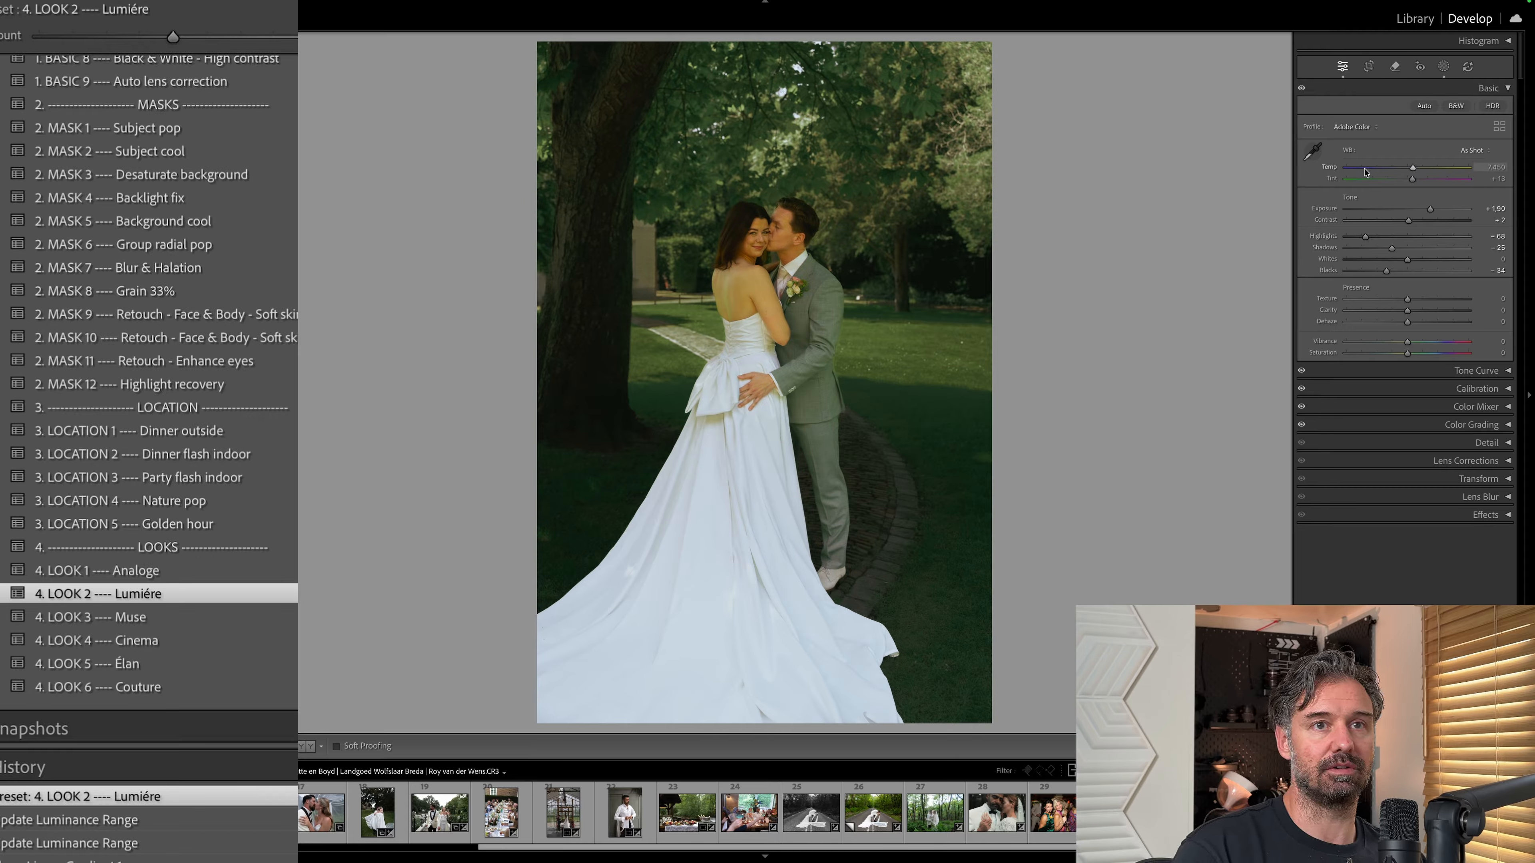
drag(1418, 181, 1423, 184)
key(ctrl+z)
key(ctrl+z)
key(ctrl+z)
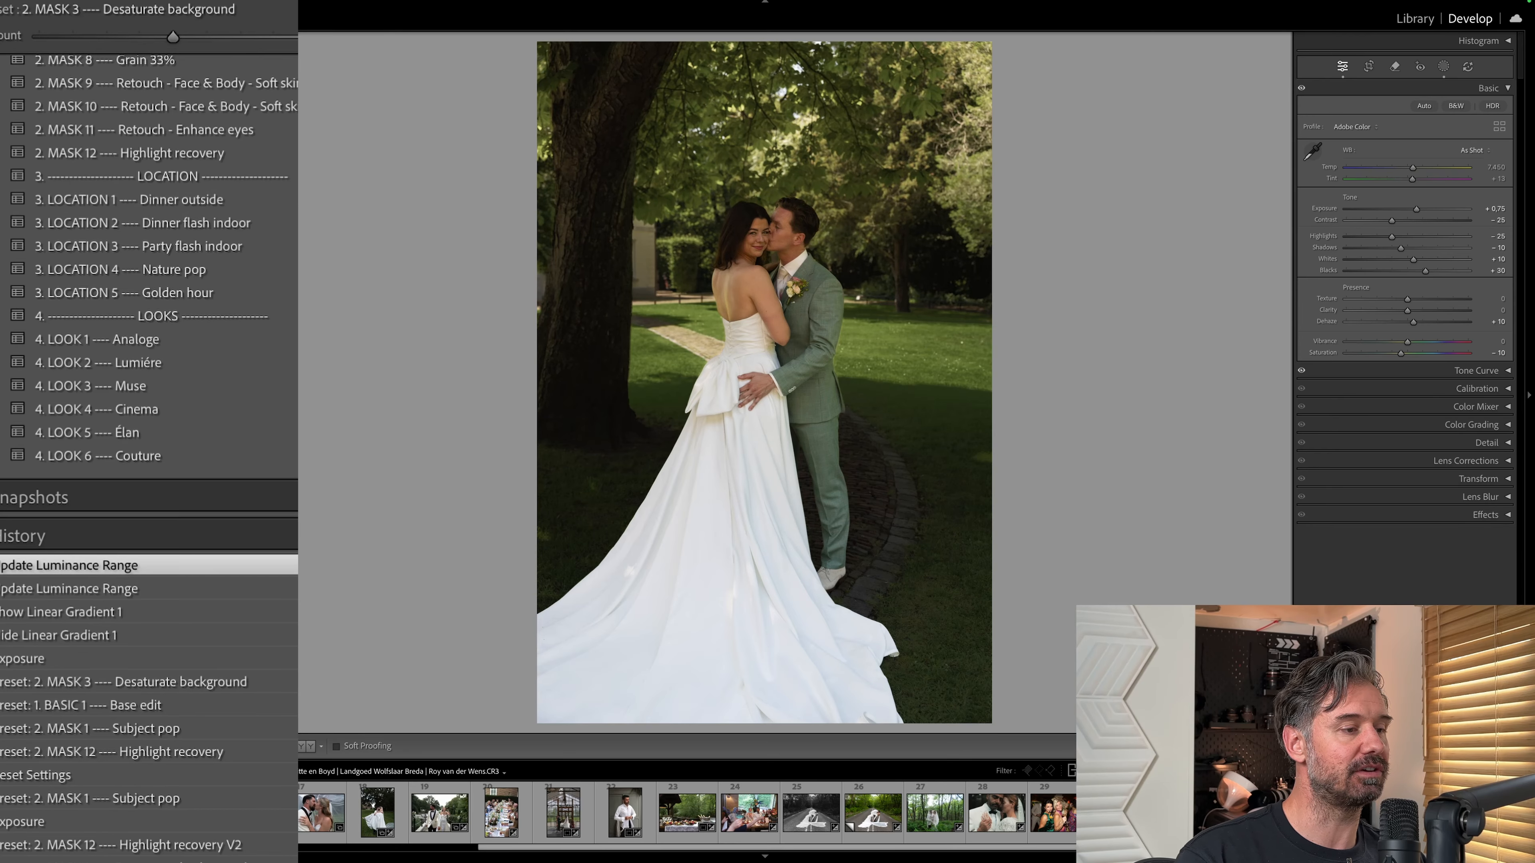
Reset the outdoor dinner photo, apply the 3. LOCATION 1 Dinner outside preset, and straighten and crop the image.
click(501, 813)
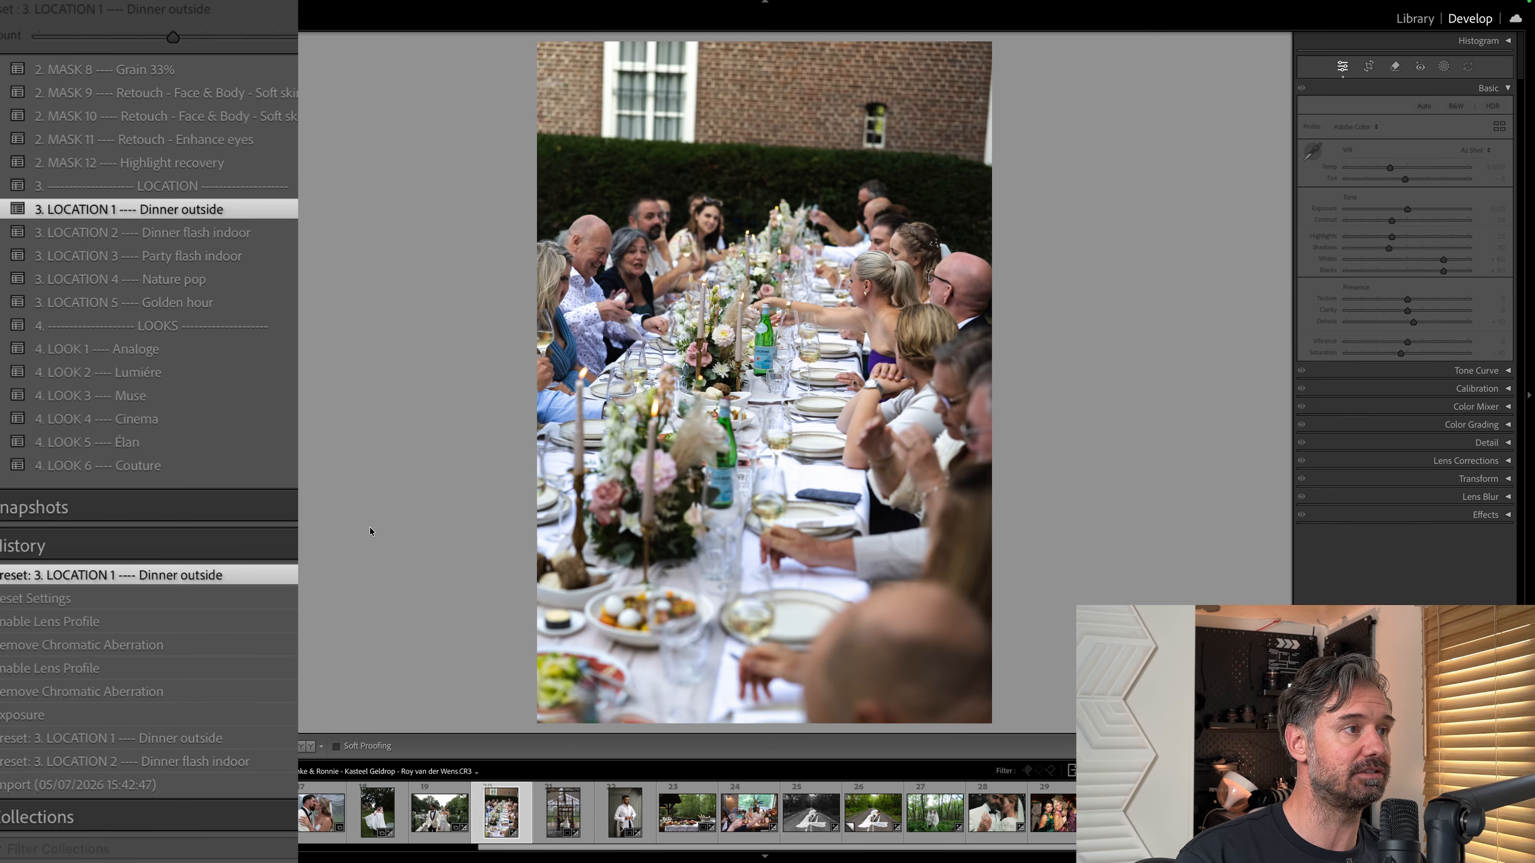
key(ctrl+shift+r)
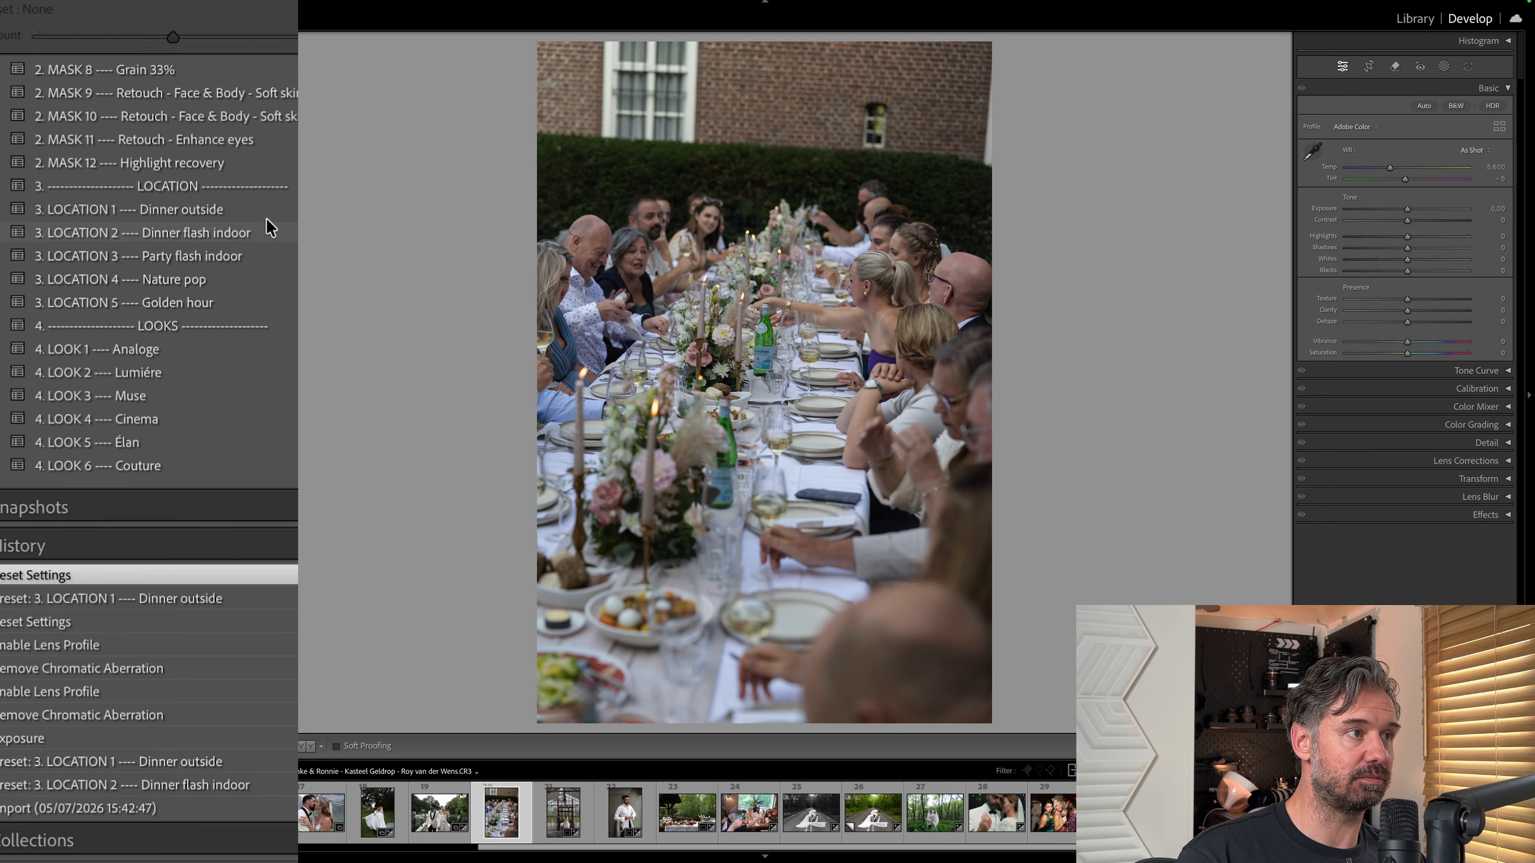
click(245, 213)
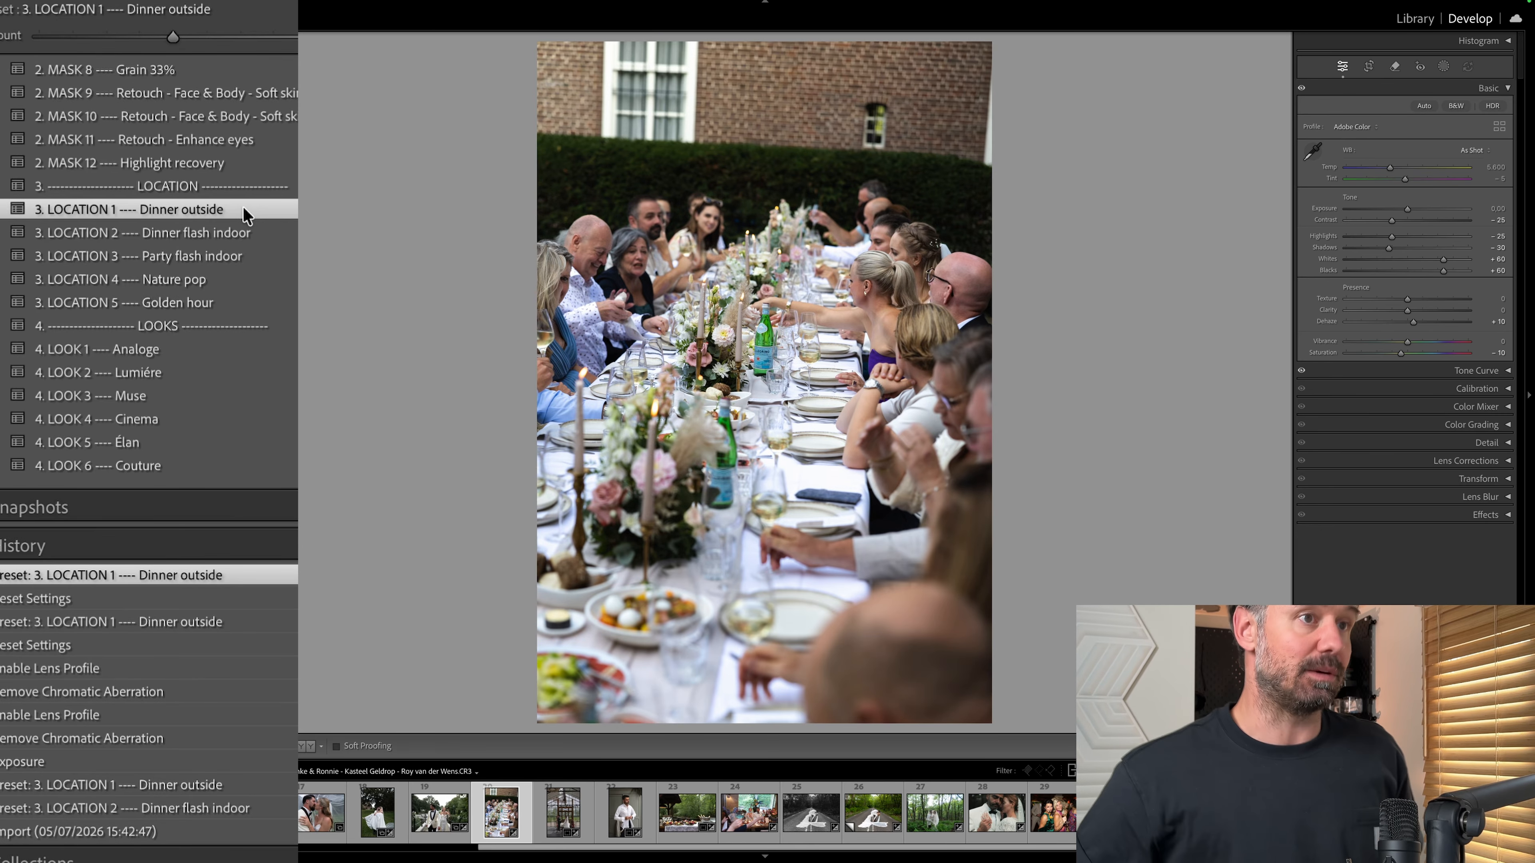
key(r)
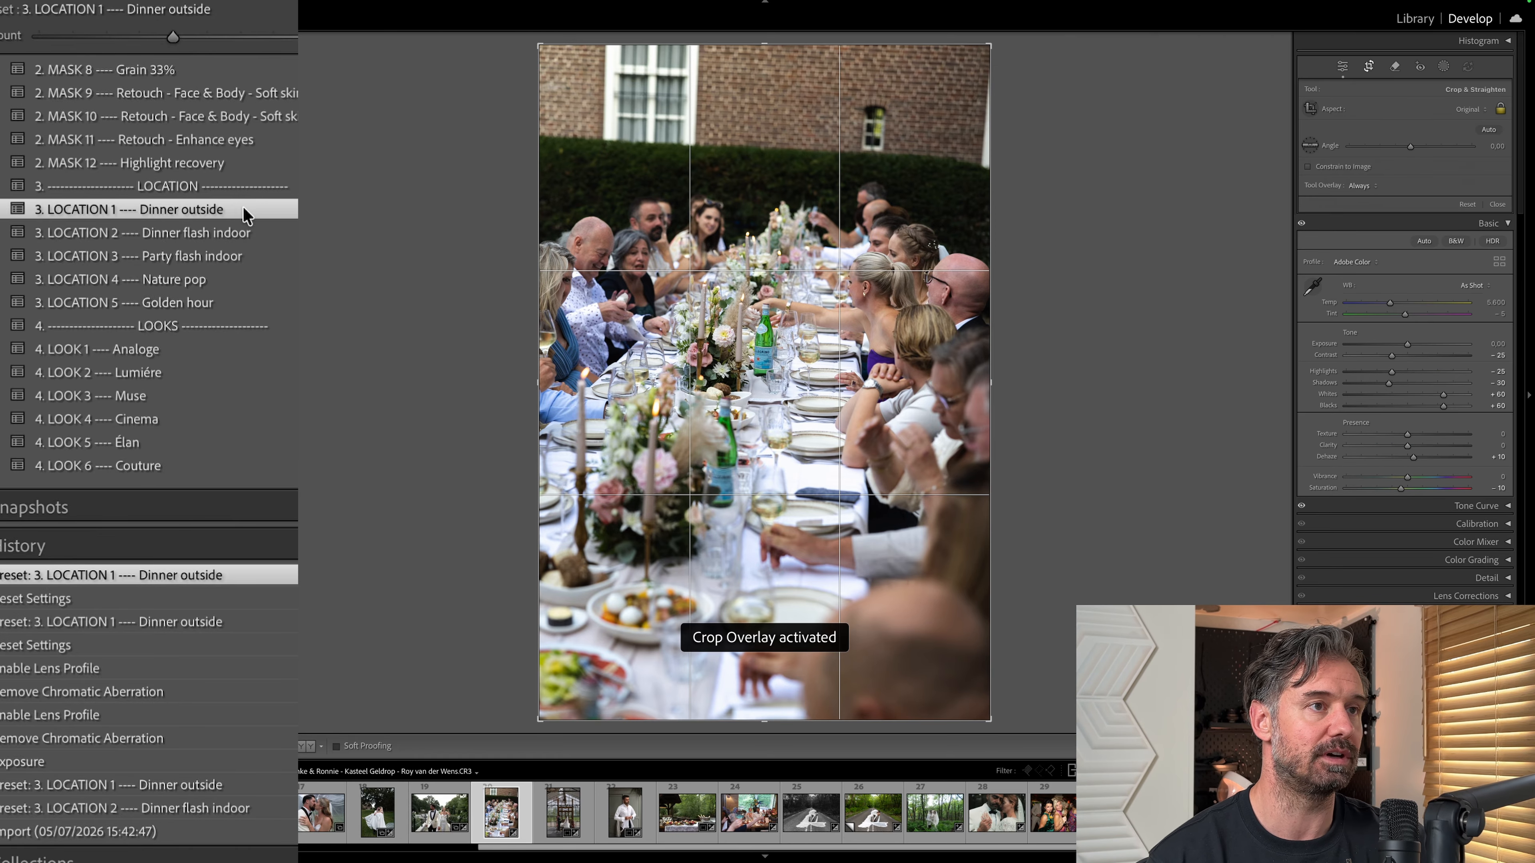
key(r)
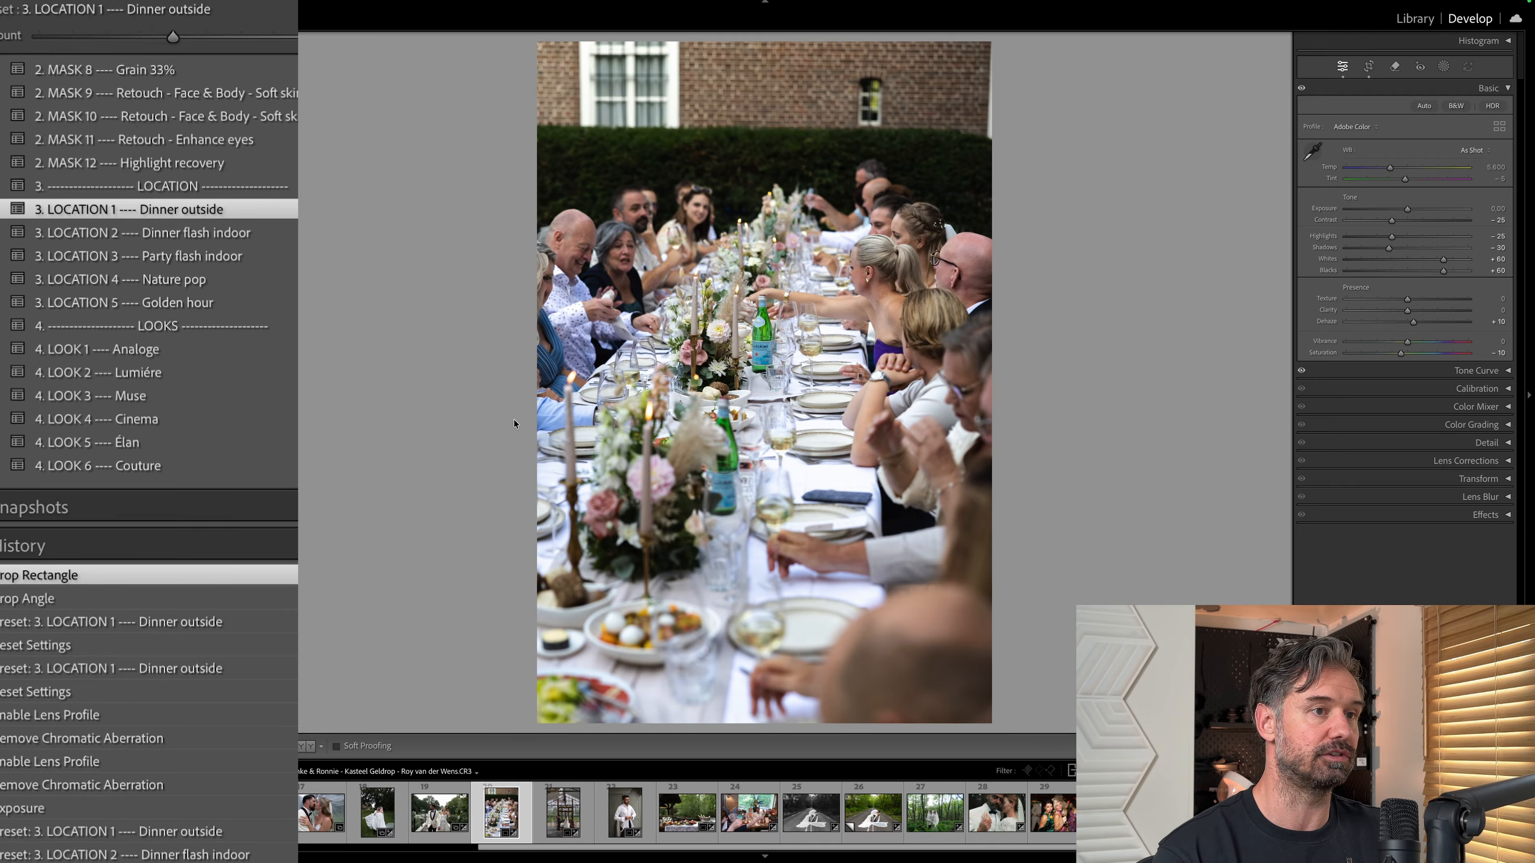
Set the outdoor dinner photo's Exposure to −0.40 and apply the 1. BASIC 2 Auto white balance preset.
key(minus)
key(minus)
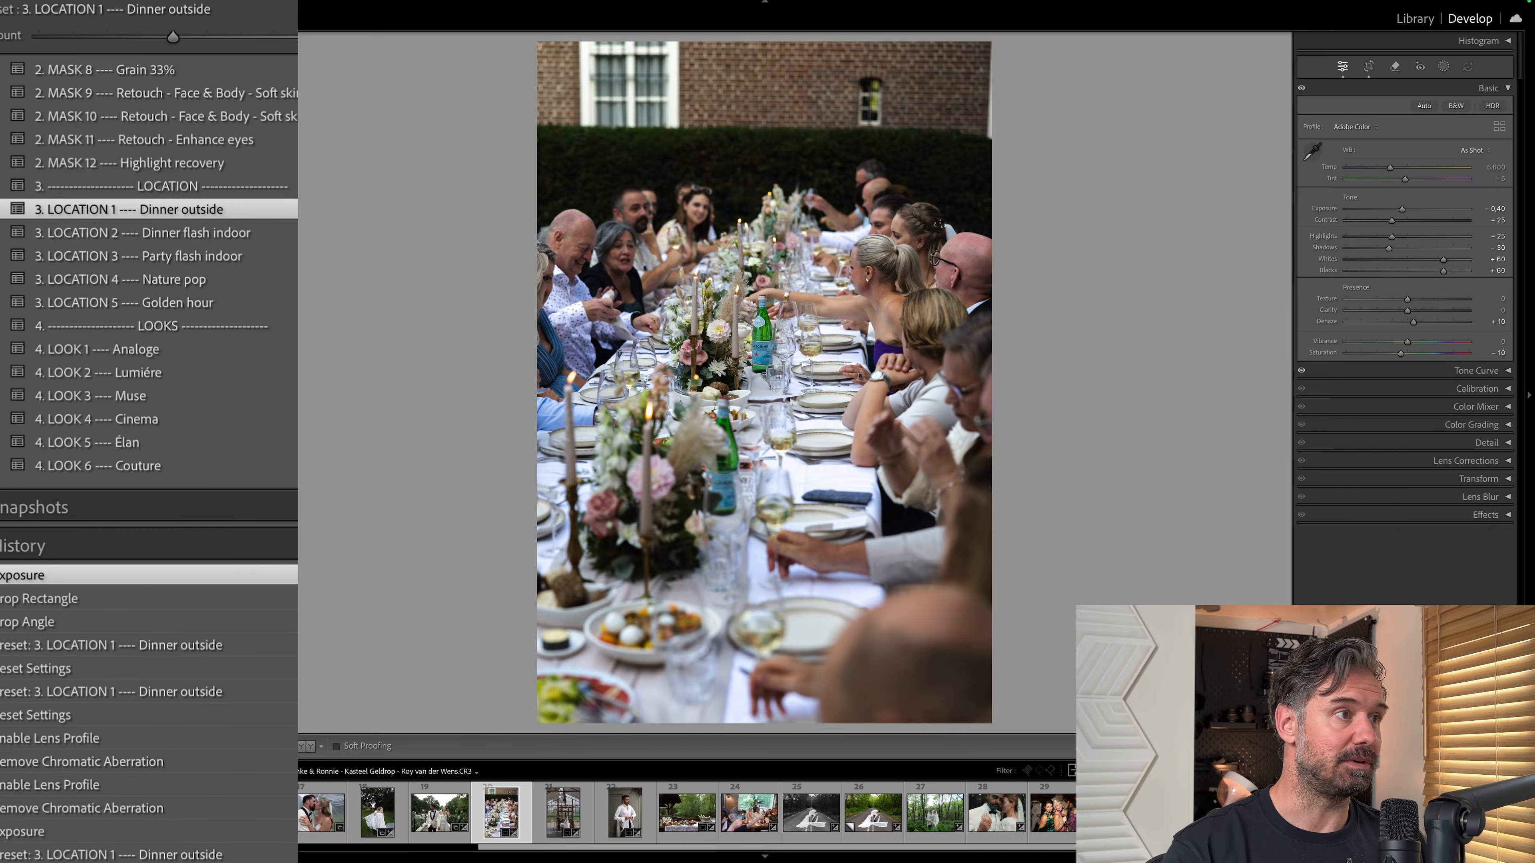
scroll(151, 423, up, 10)
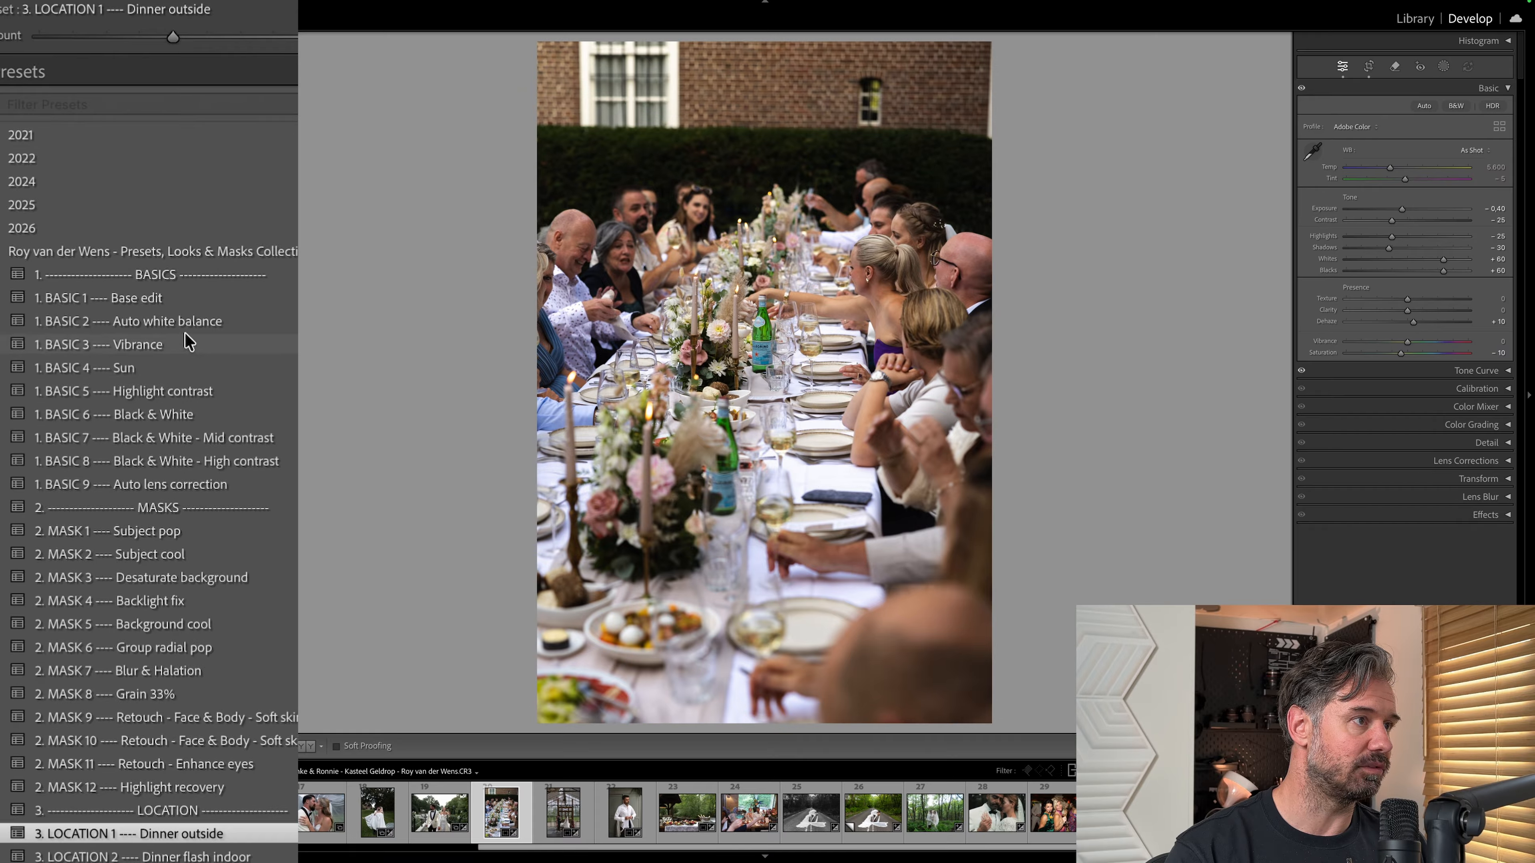
click(217, 321)
click(96, 298)
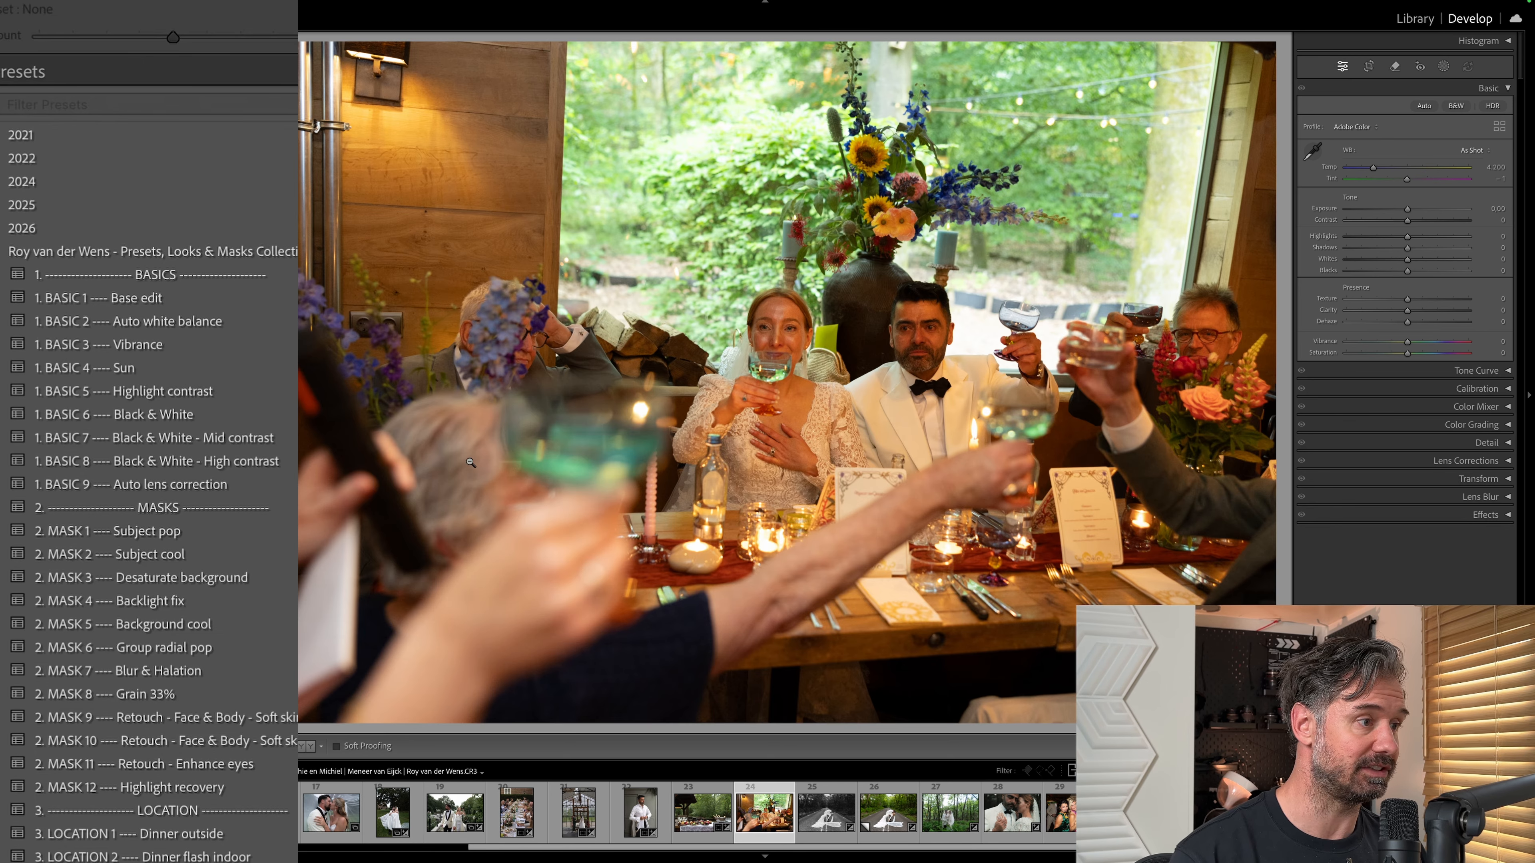
Apply the 3. LOCATION 2 Dinner flash indoor preset to the indoor toast photo and set Exposure to +0.55.
click(142, 855)
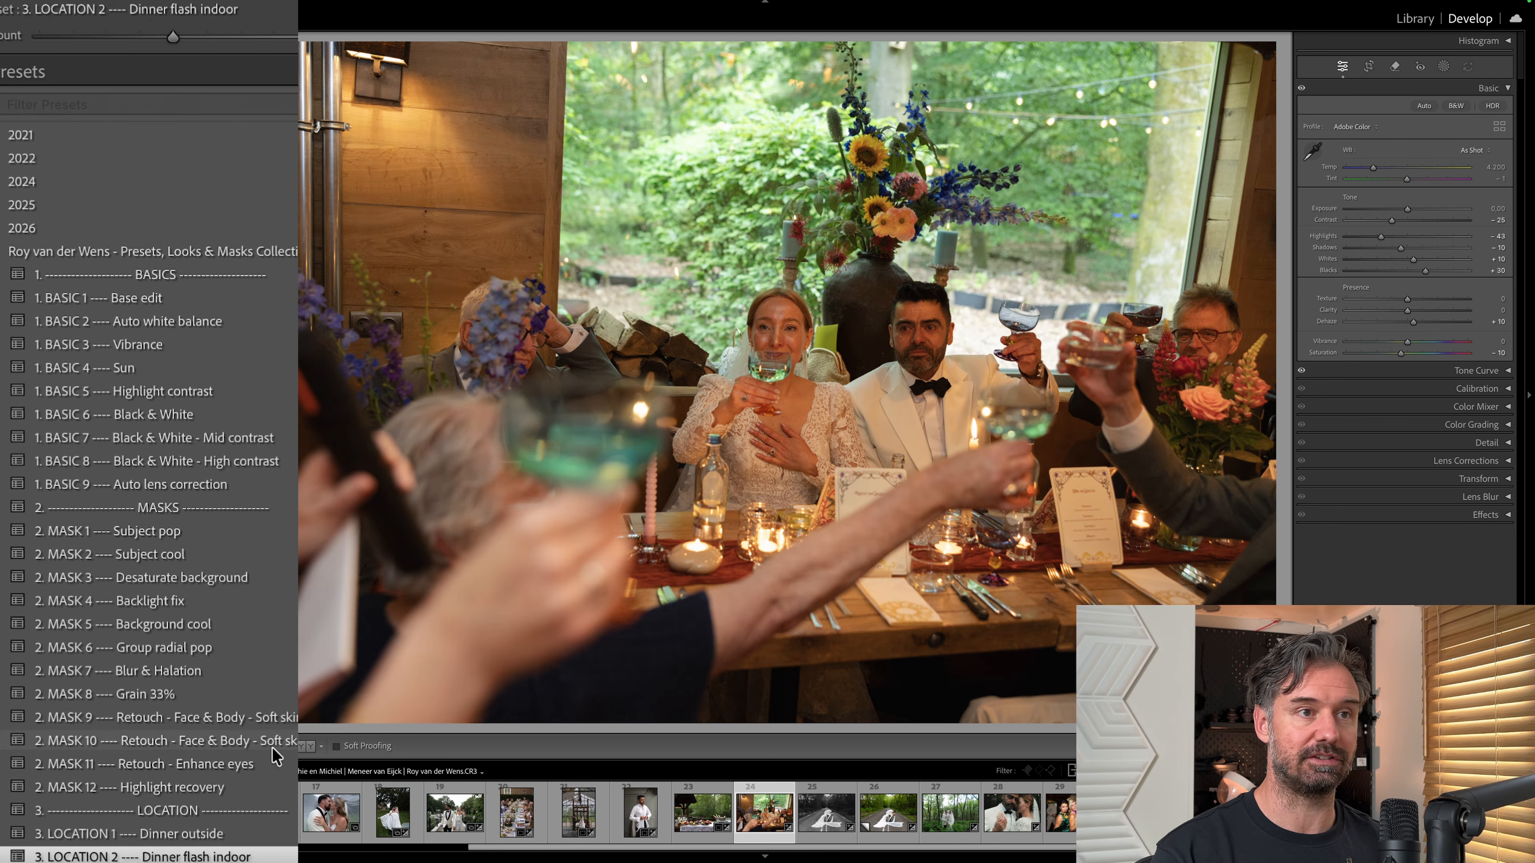
key(minus)
key(minus)
key(equal)
key(equal)
key(equal)
key(equal)
key(equal)
key(equal)
key(equal)
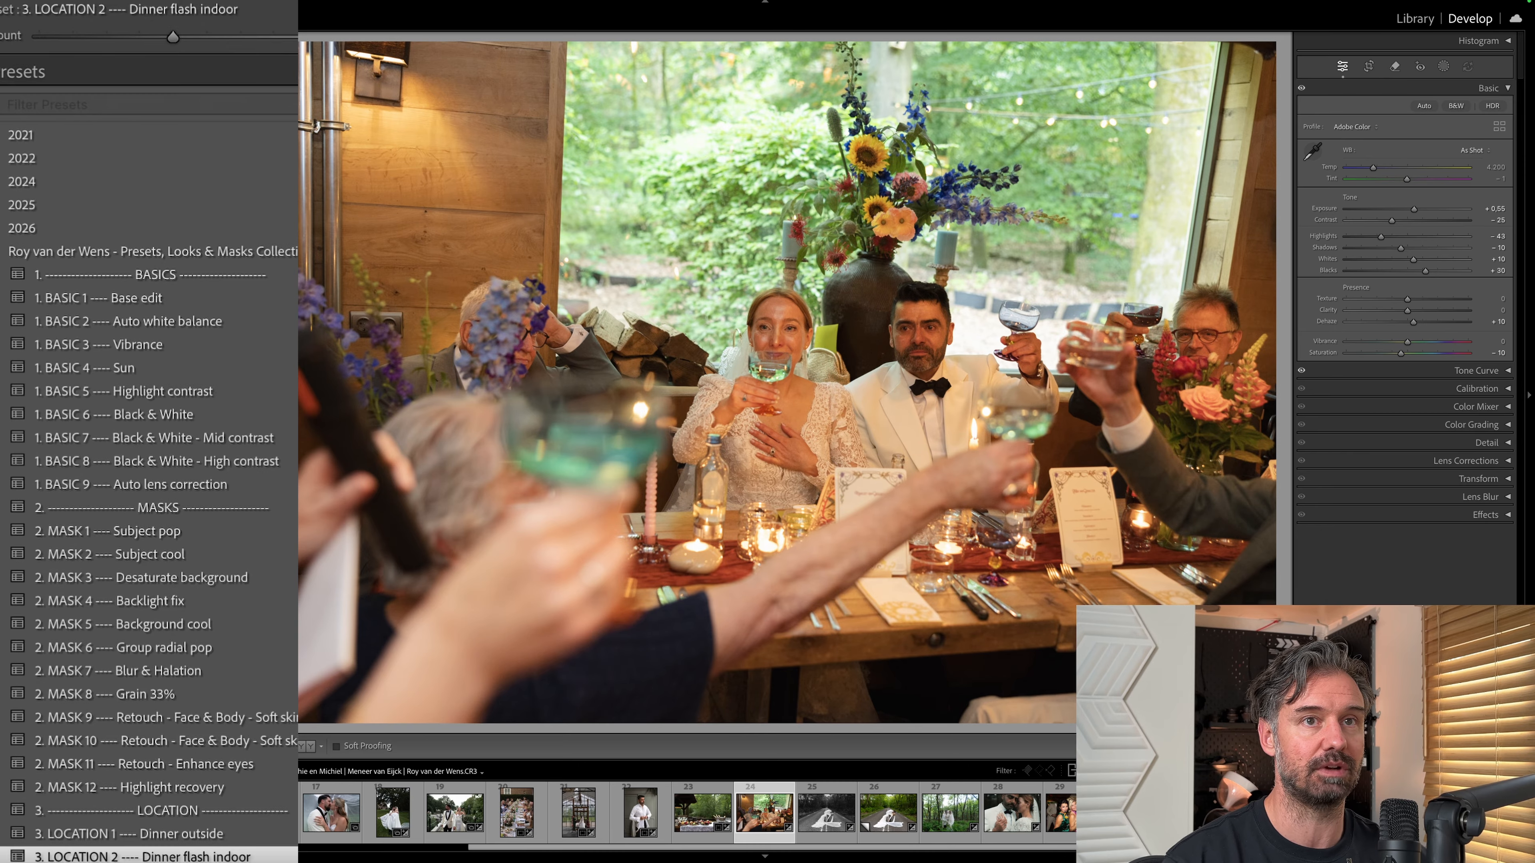
Try the Retouch - Enhance eyes and Party flash indoor presets on the party photo with Exposure at −0.35.
scroll(148, 424, down, 5)
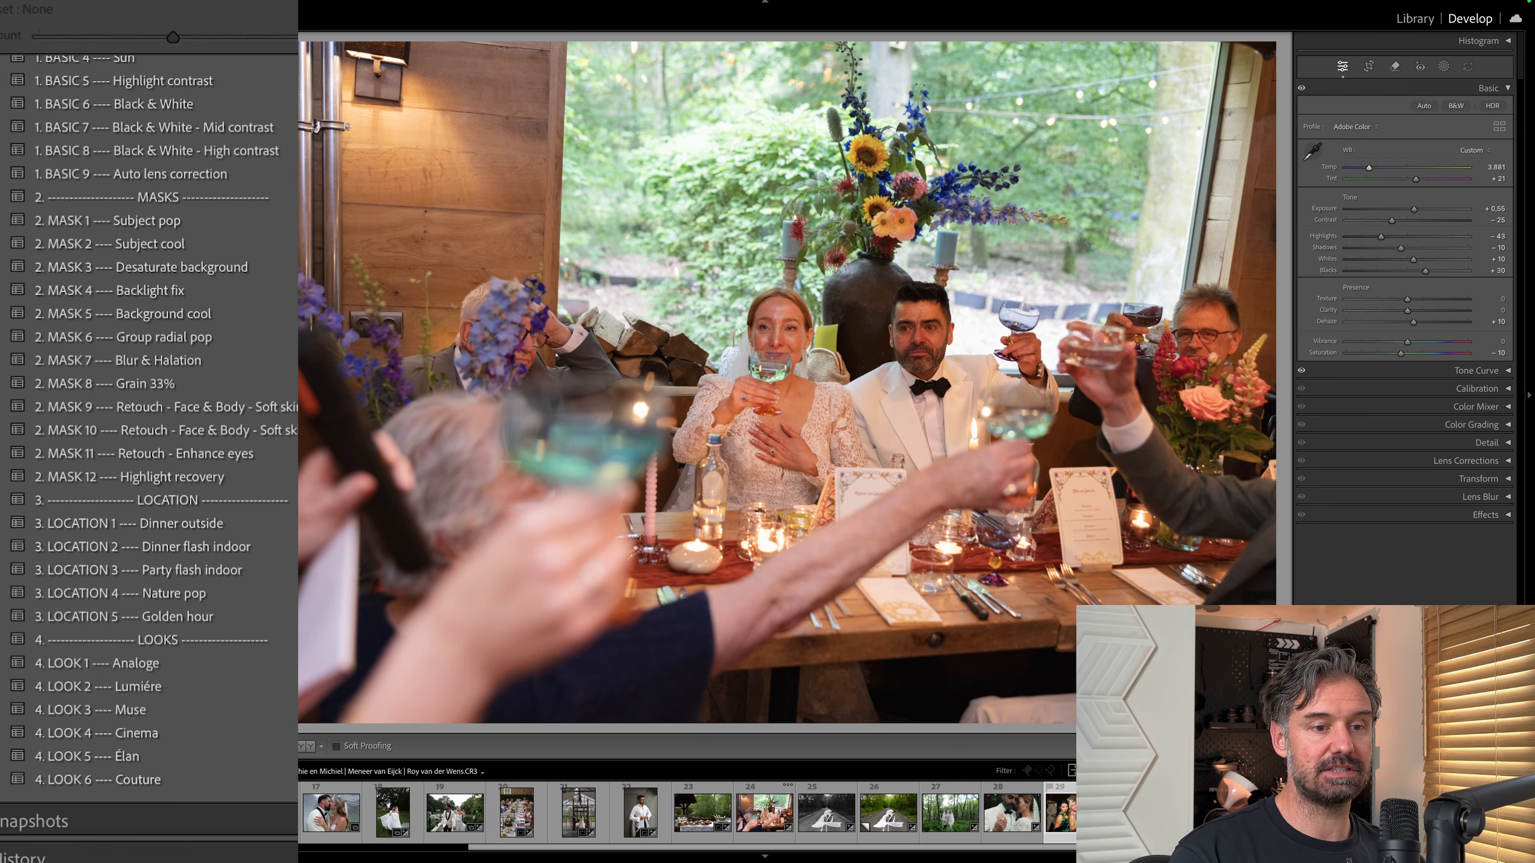
click(141, 453)
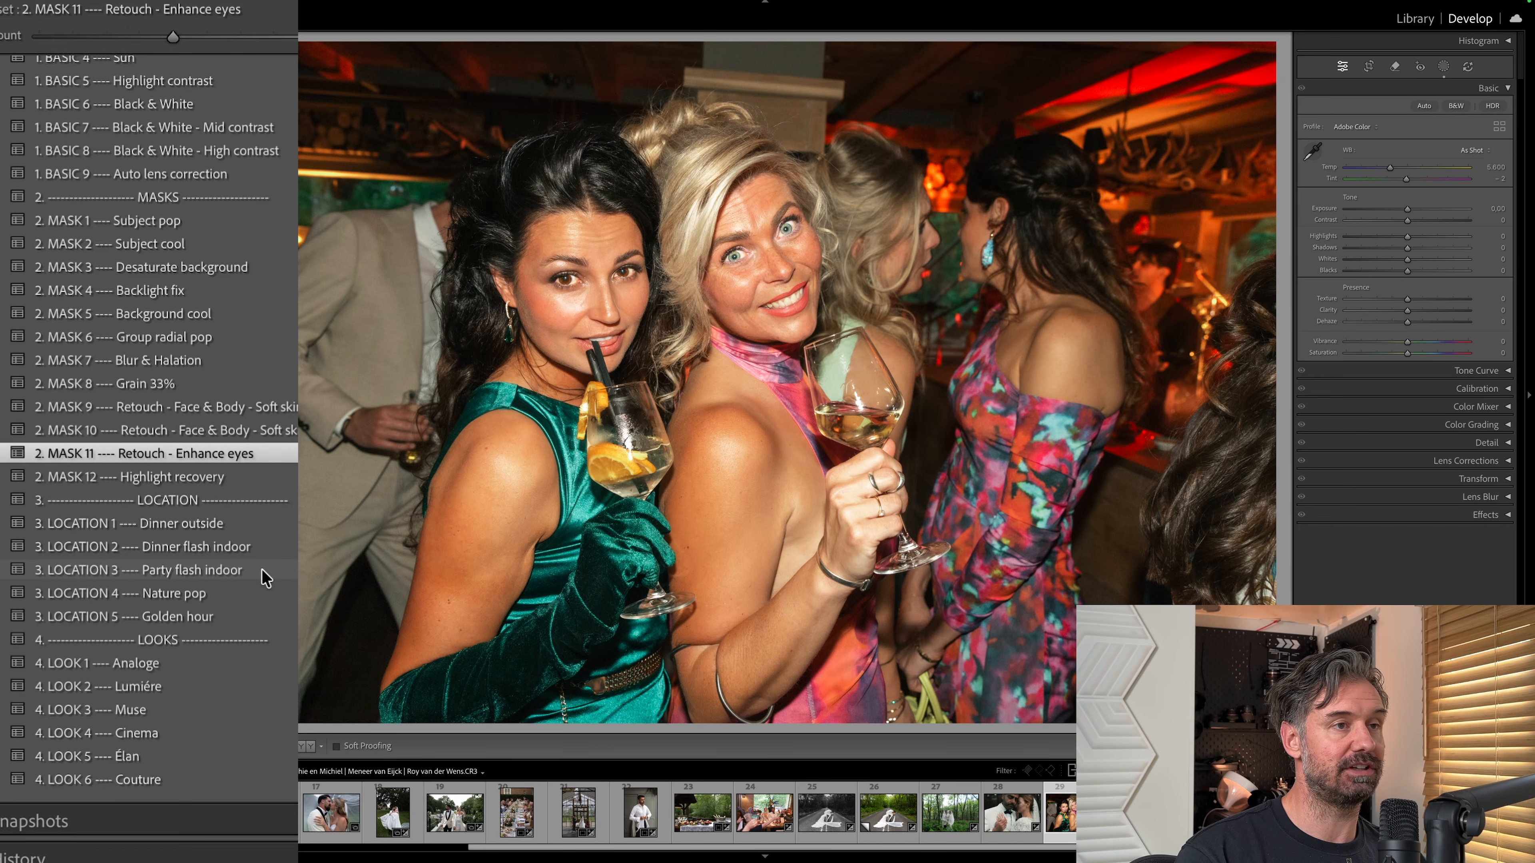
click(277, 570)
key(minus)
key(minus)
key(minus)
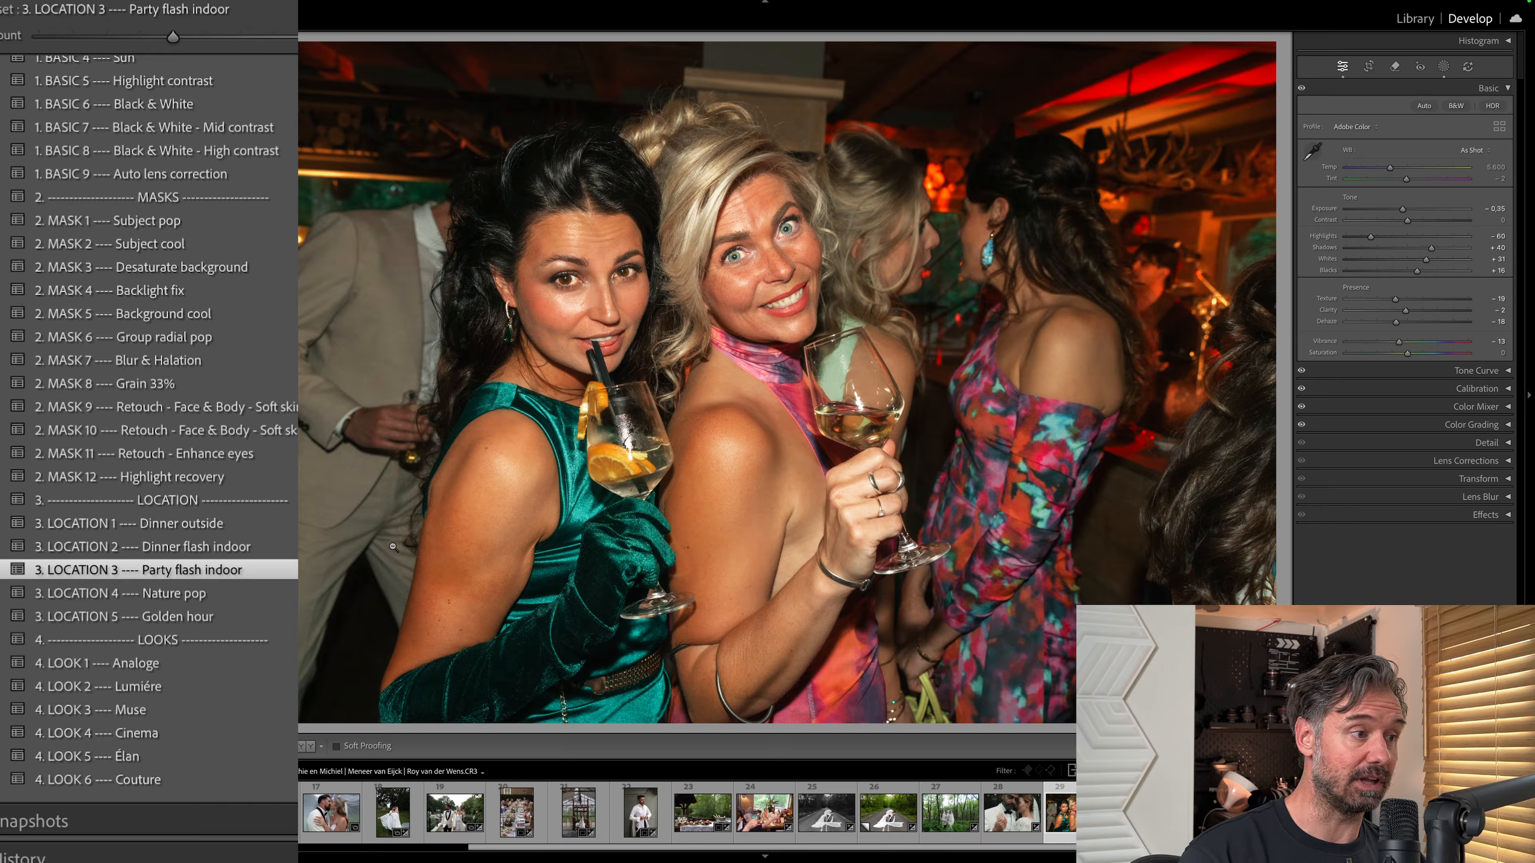
Reset the party photo and reapply the 2. MASK 11 Retouch - Enhance eyes and 3. LOCATION 3 Party flash indoor presets.
key(ctrl+shift+r)
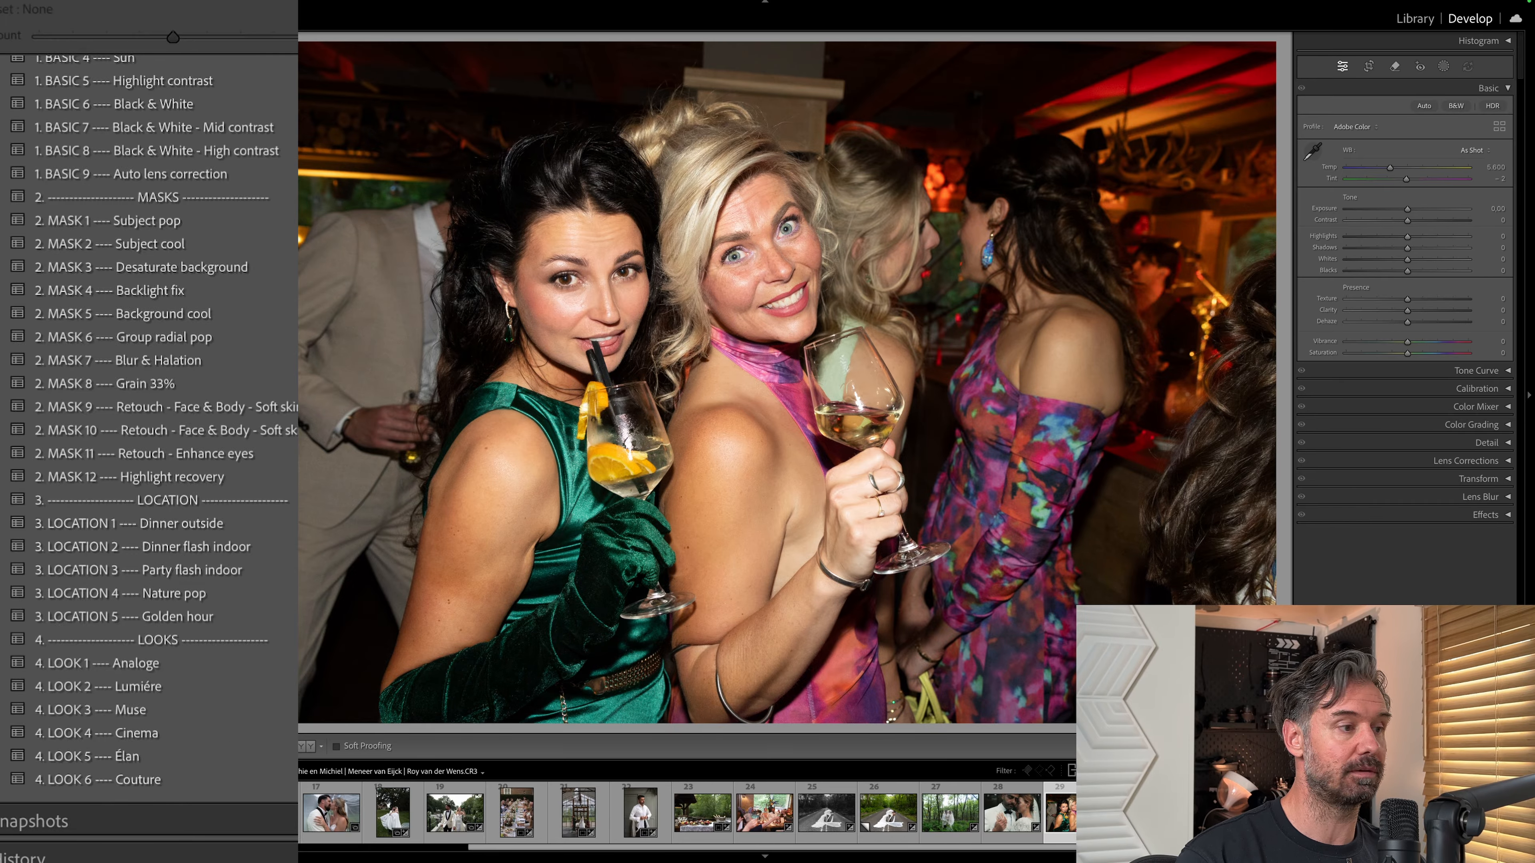
click(145, 570)
click(145, 454)
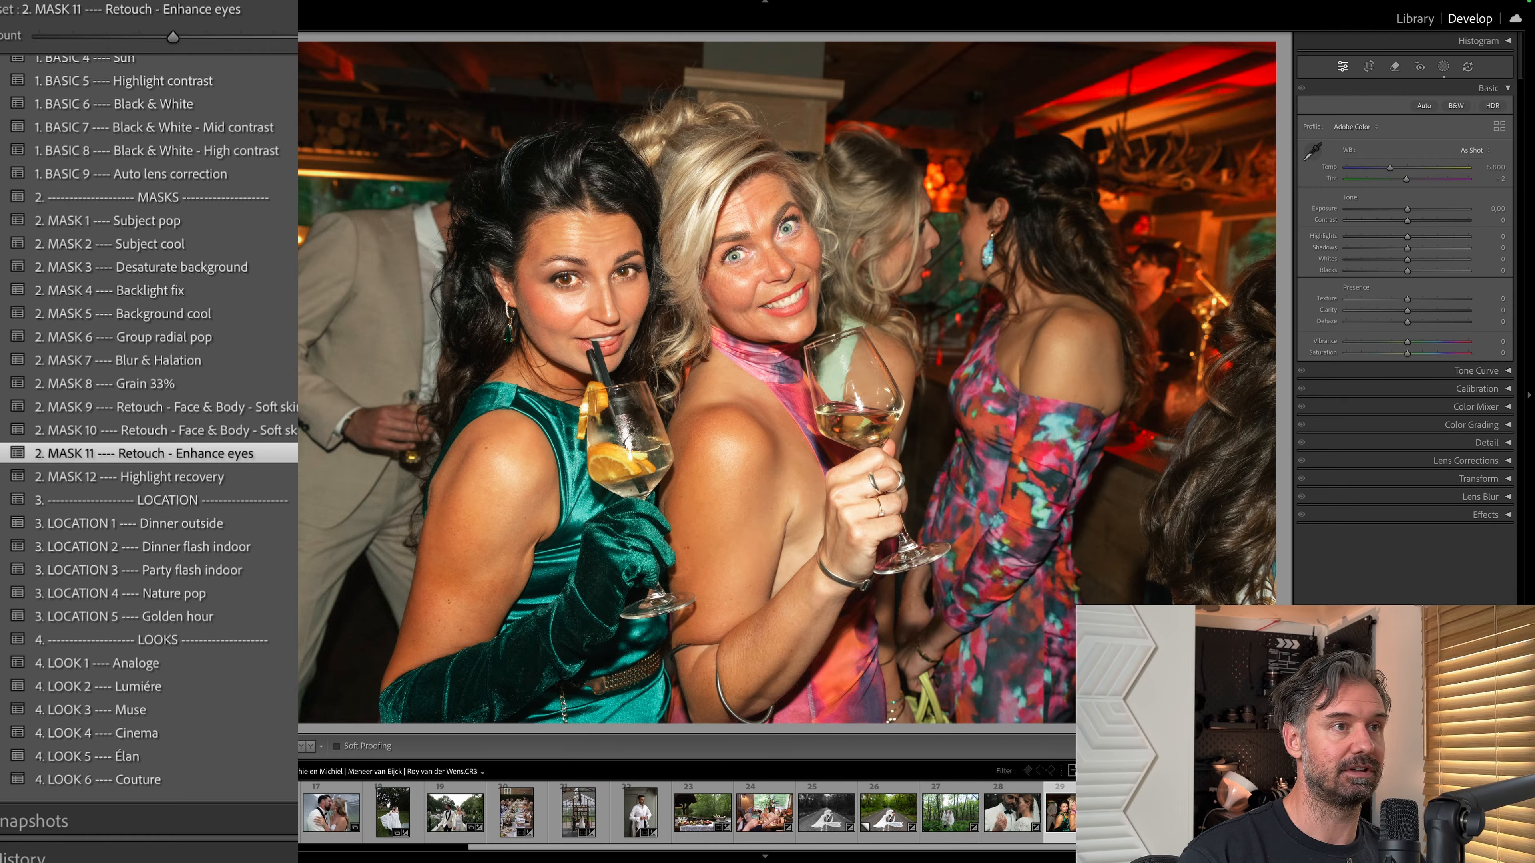
click(145, 570)
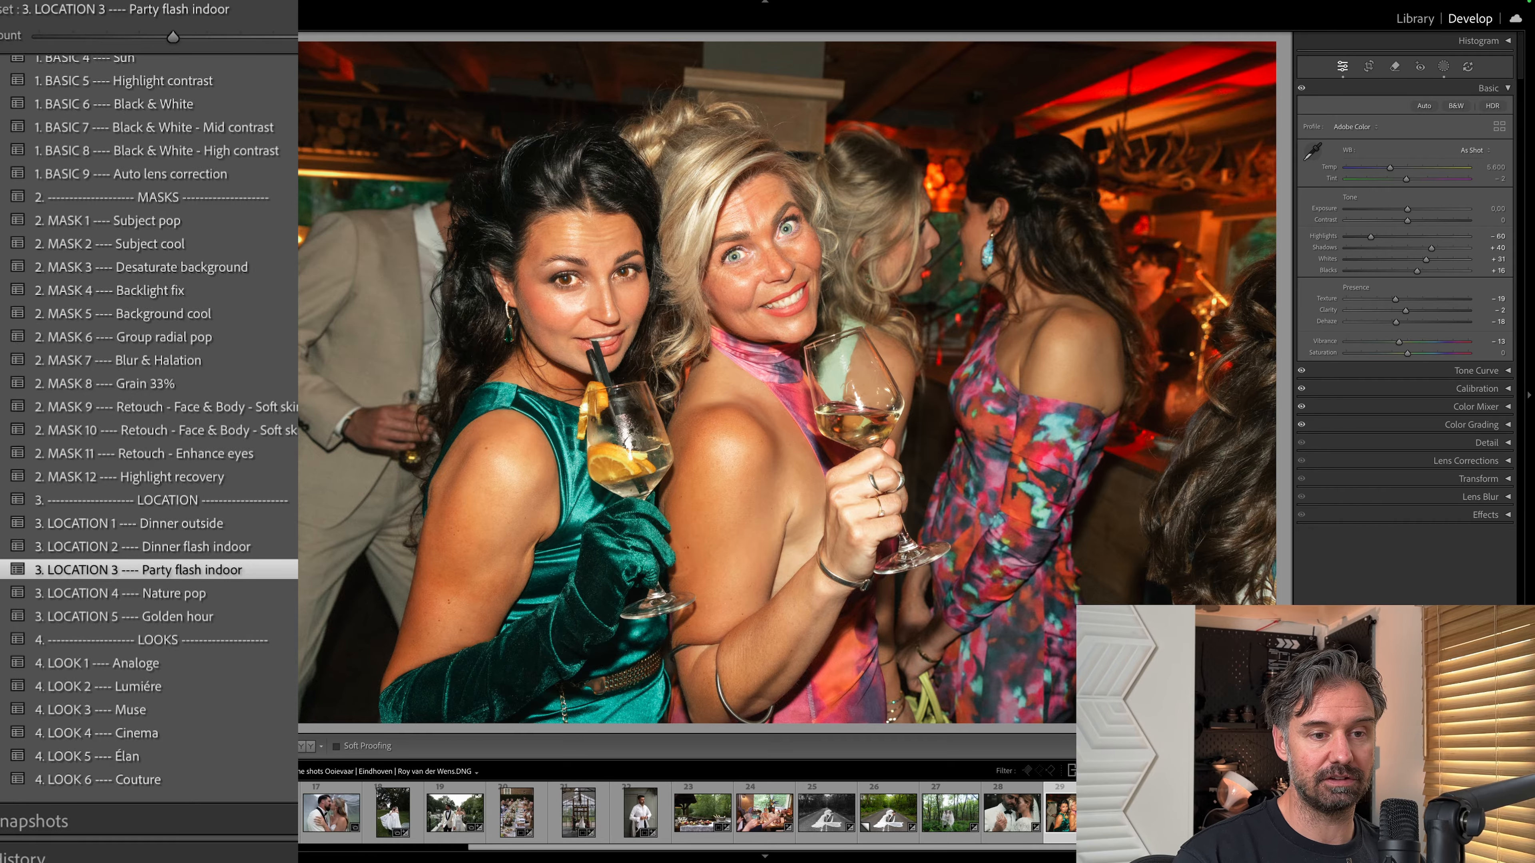
Reset the sunset photo and apply the 3. LOCATION 4 Nature pop preset to it and to the stork nest photo.
click(207, 813)
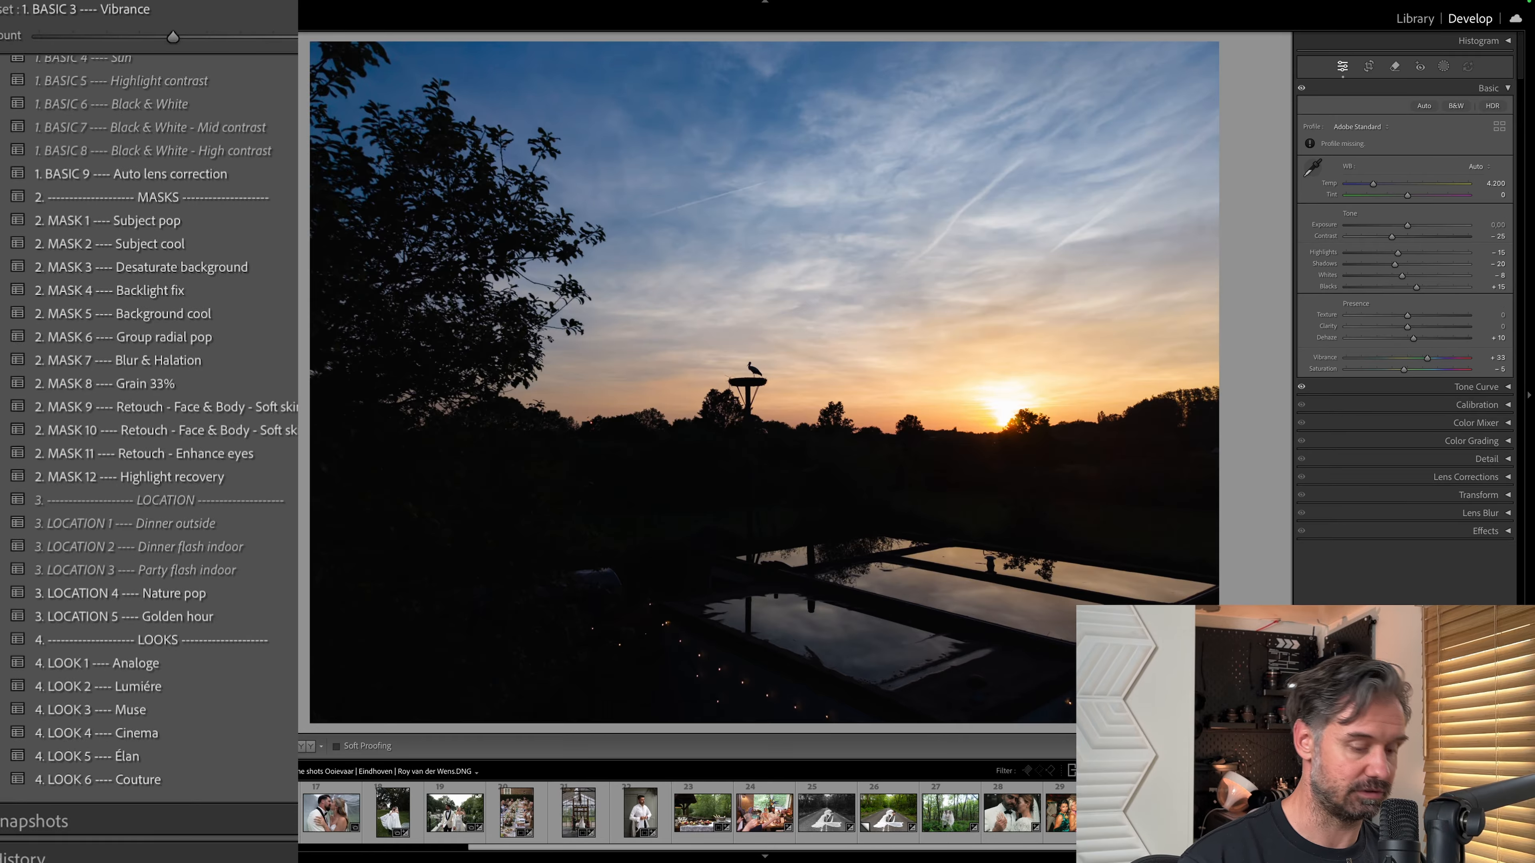
key(super+shift+r)
click(274, 594)
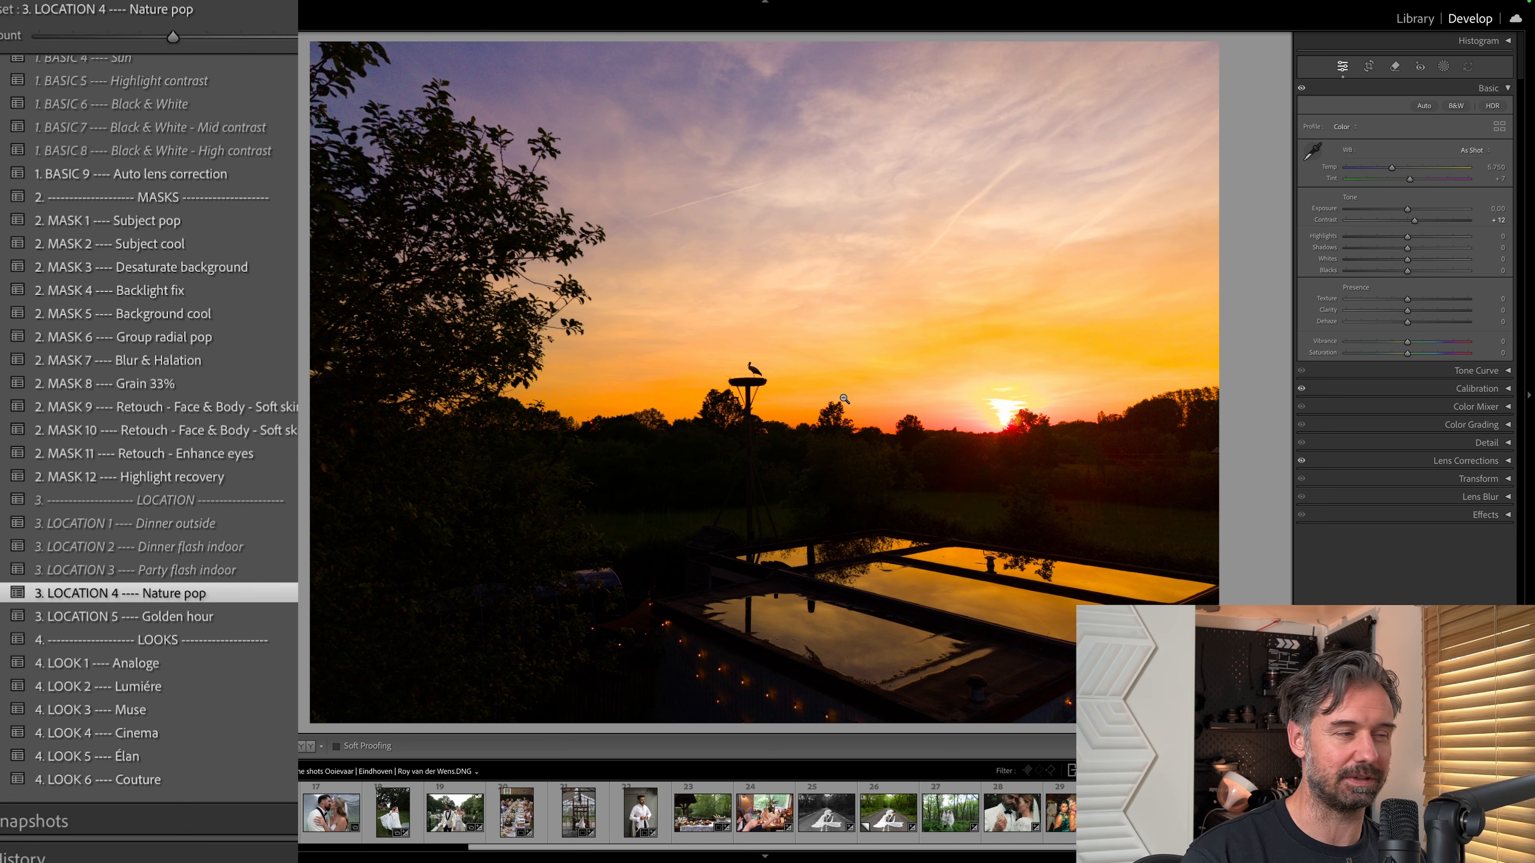
key(Right)
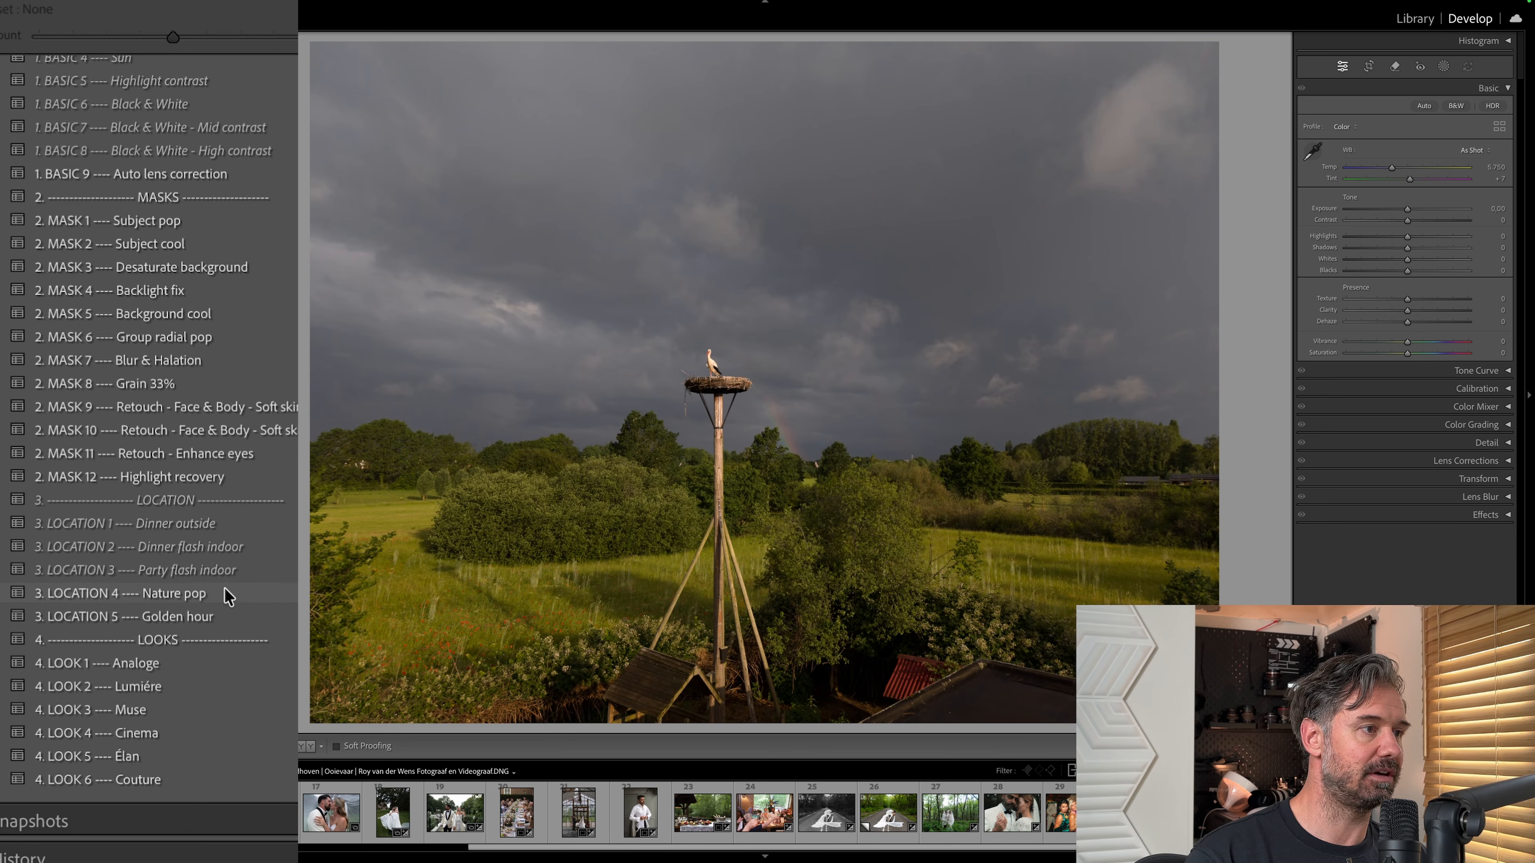
click(228, 594)
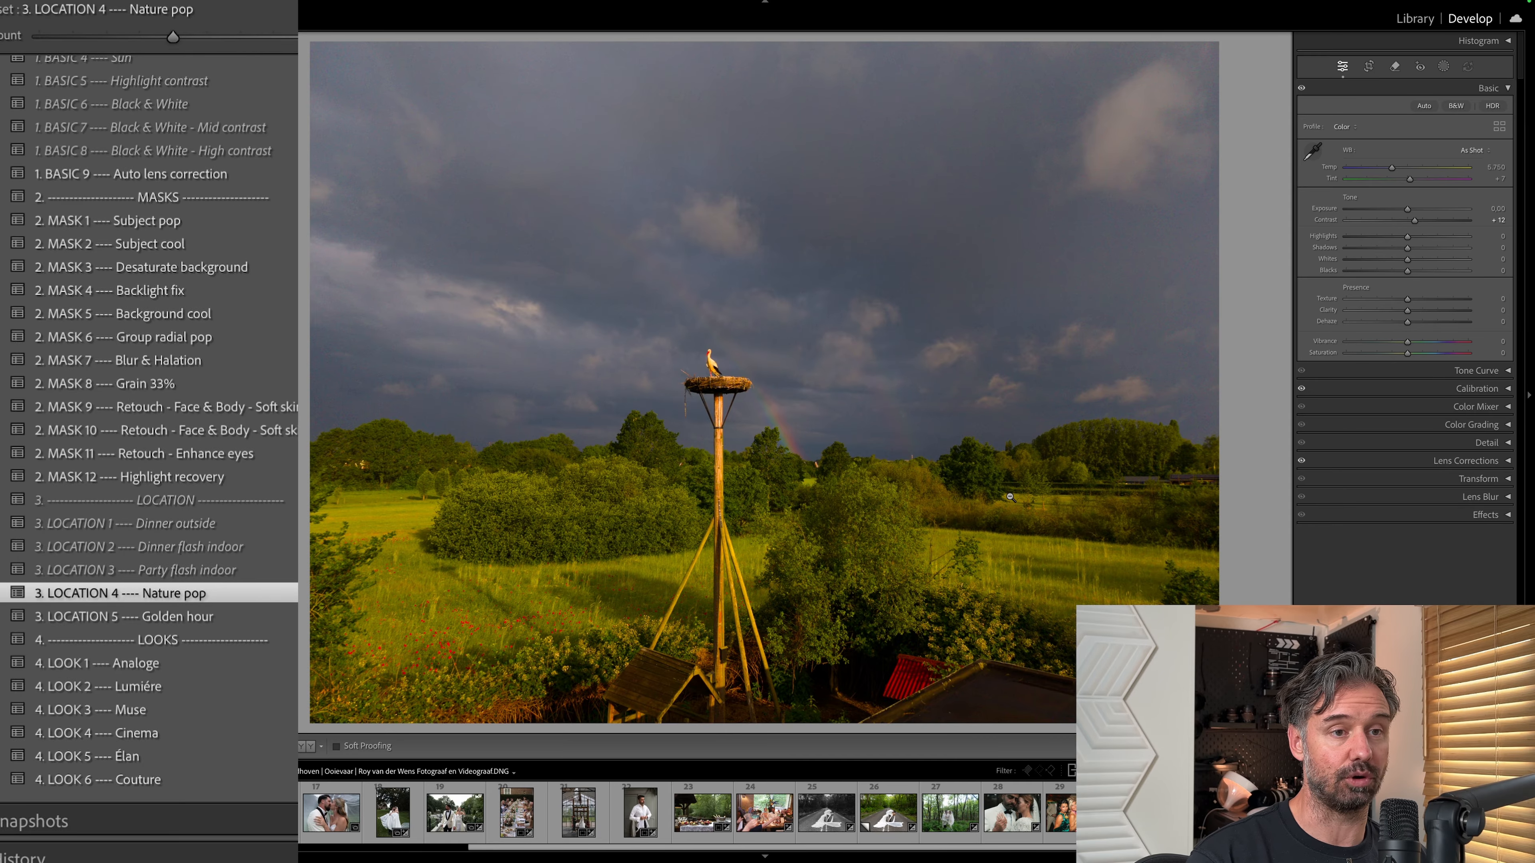
Show the Calibration settings of the stork nest photo and apply the 1. BASIC 8 Black & White - High contrast preset.
scroll(230, 367, up, 10)
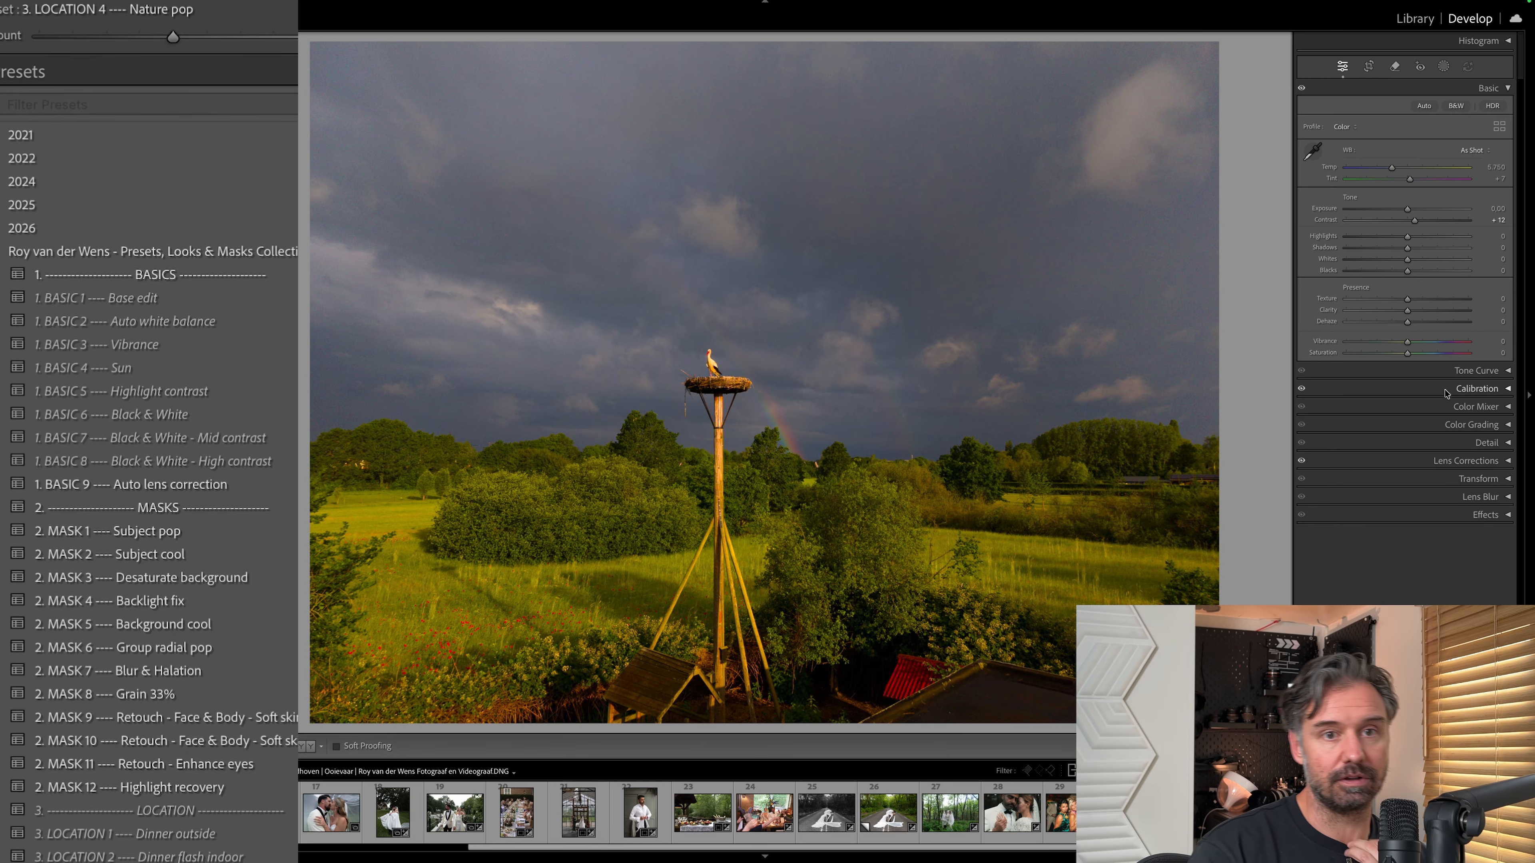
click(1491, 393)
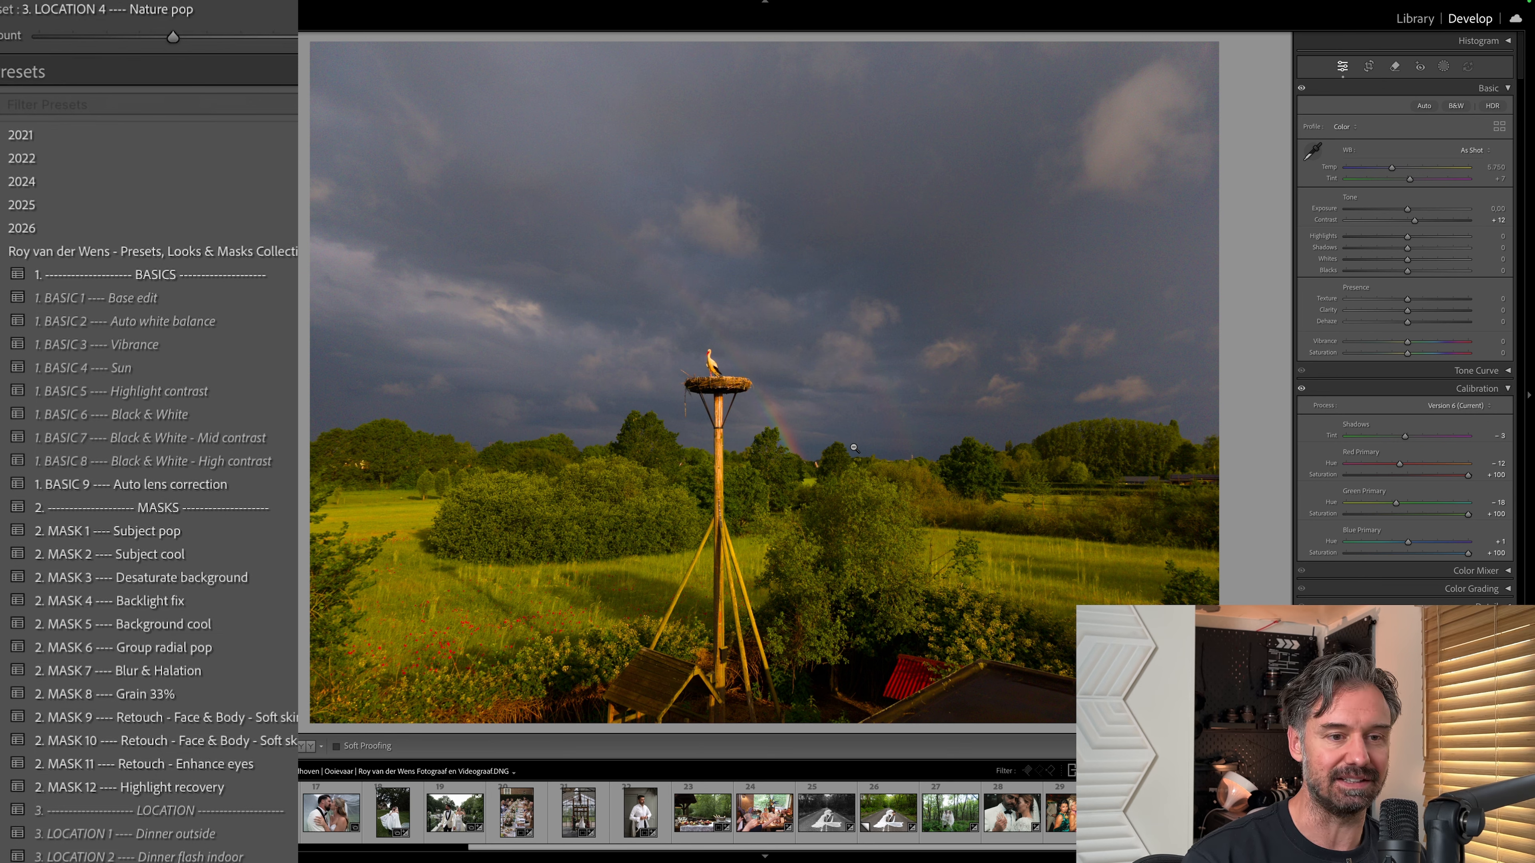
click(74, 607)
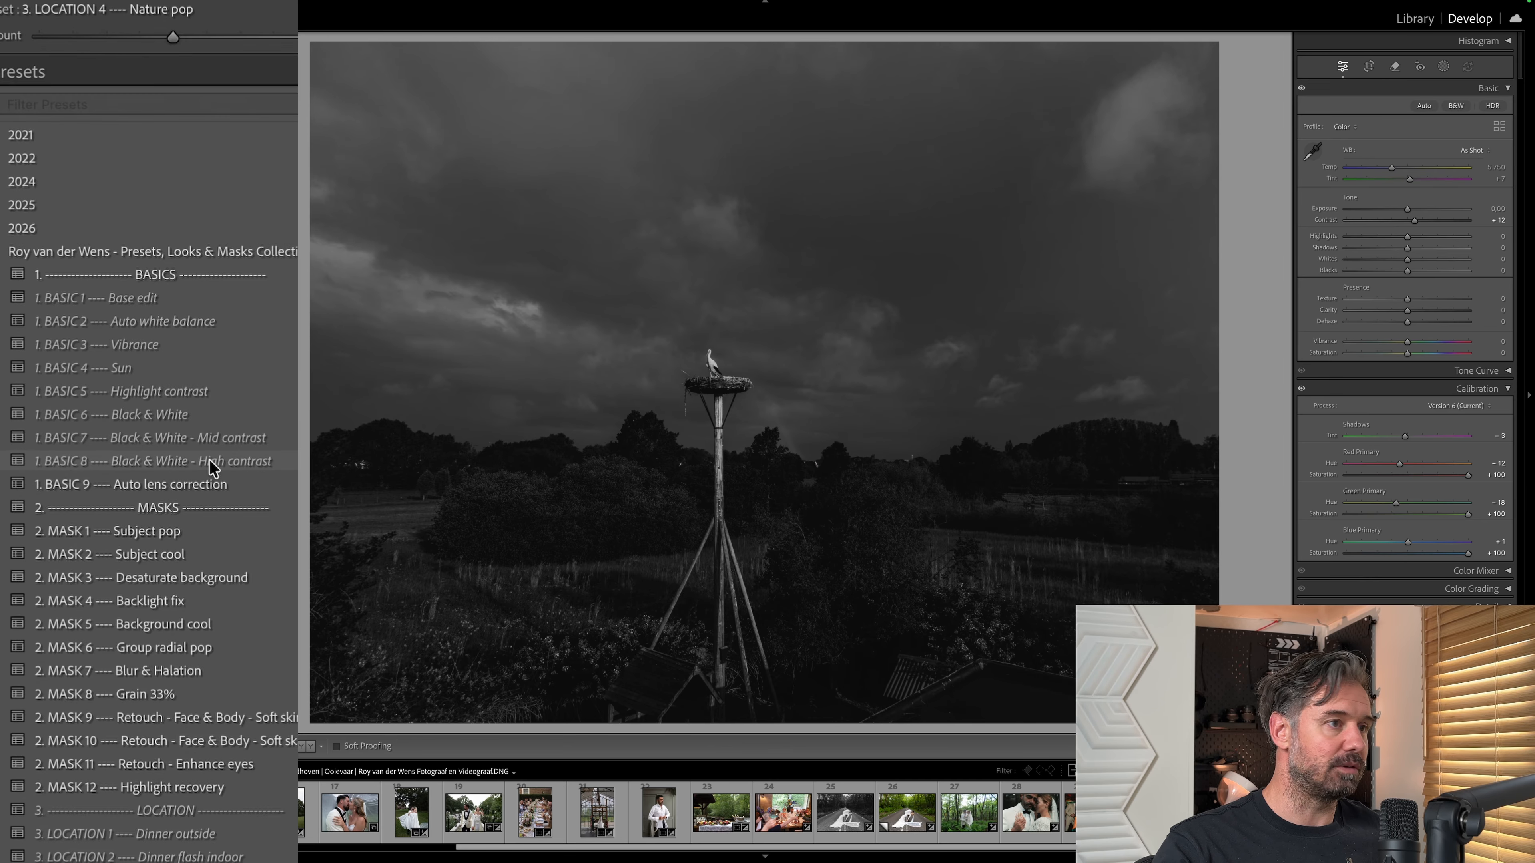
click(210, 461)
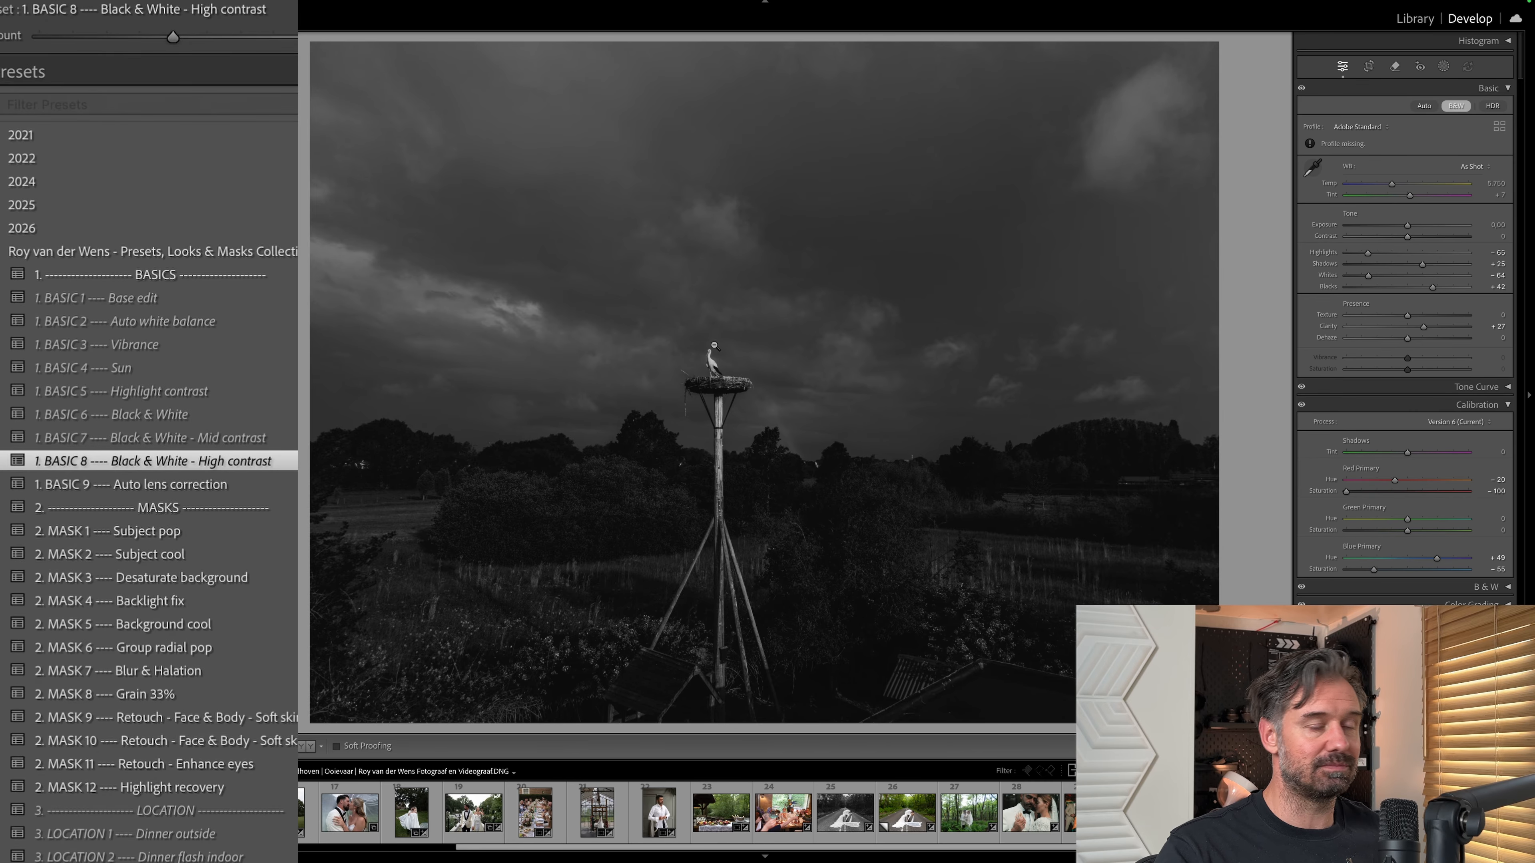
key(equal)
key(equal)
key(equal)
key(equal)
key(equal)
key(equal)
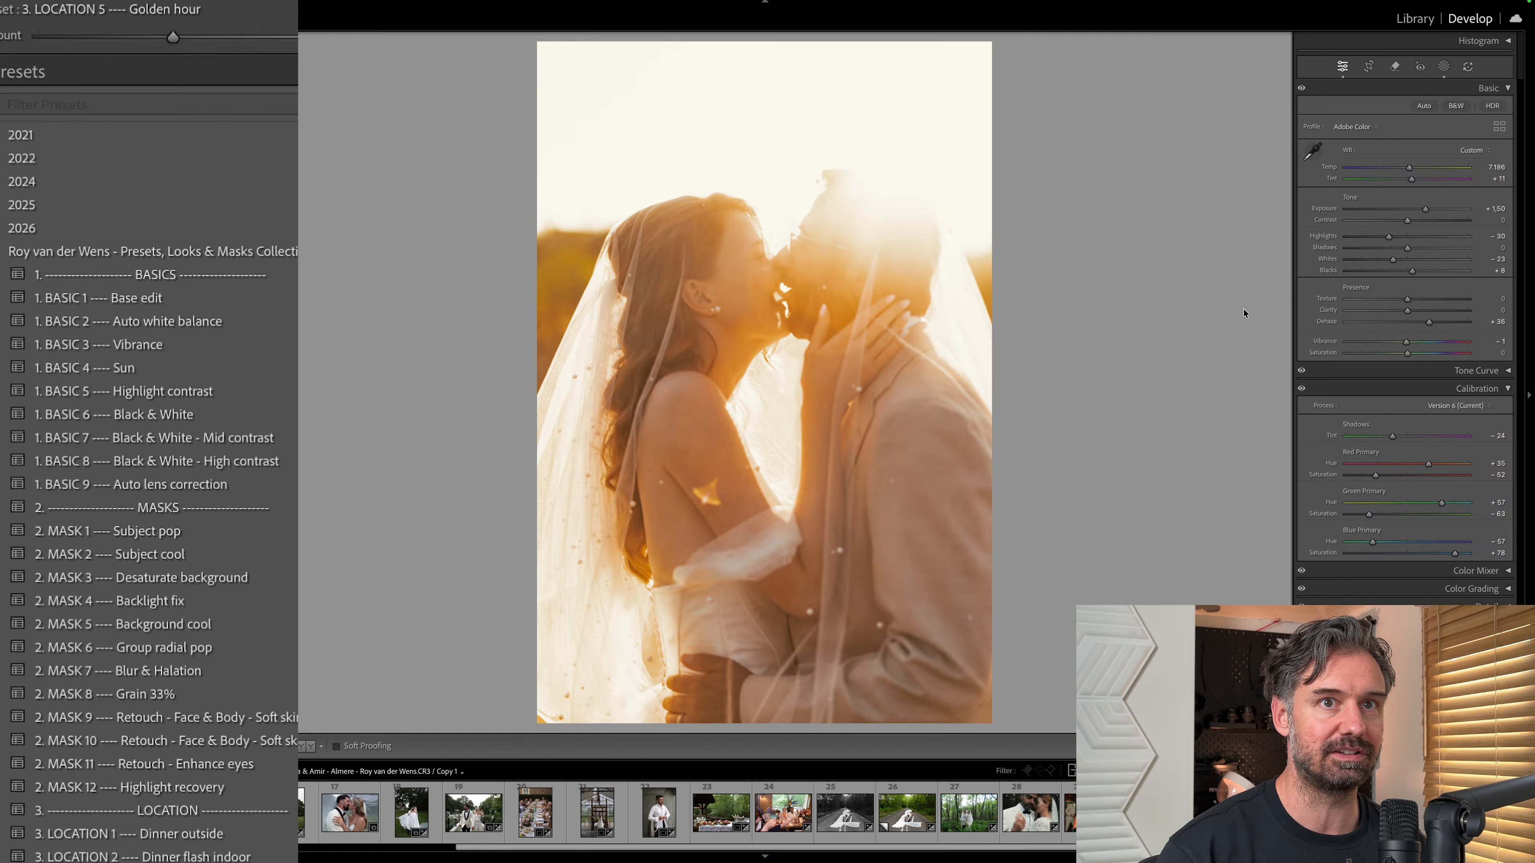
Inspect the Clarity people mask on the golden hour kiss photo, leave masking and collapse the Calibration settings.
click(1444, 66)
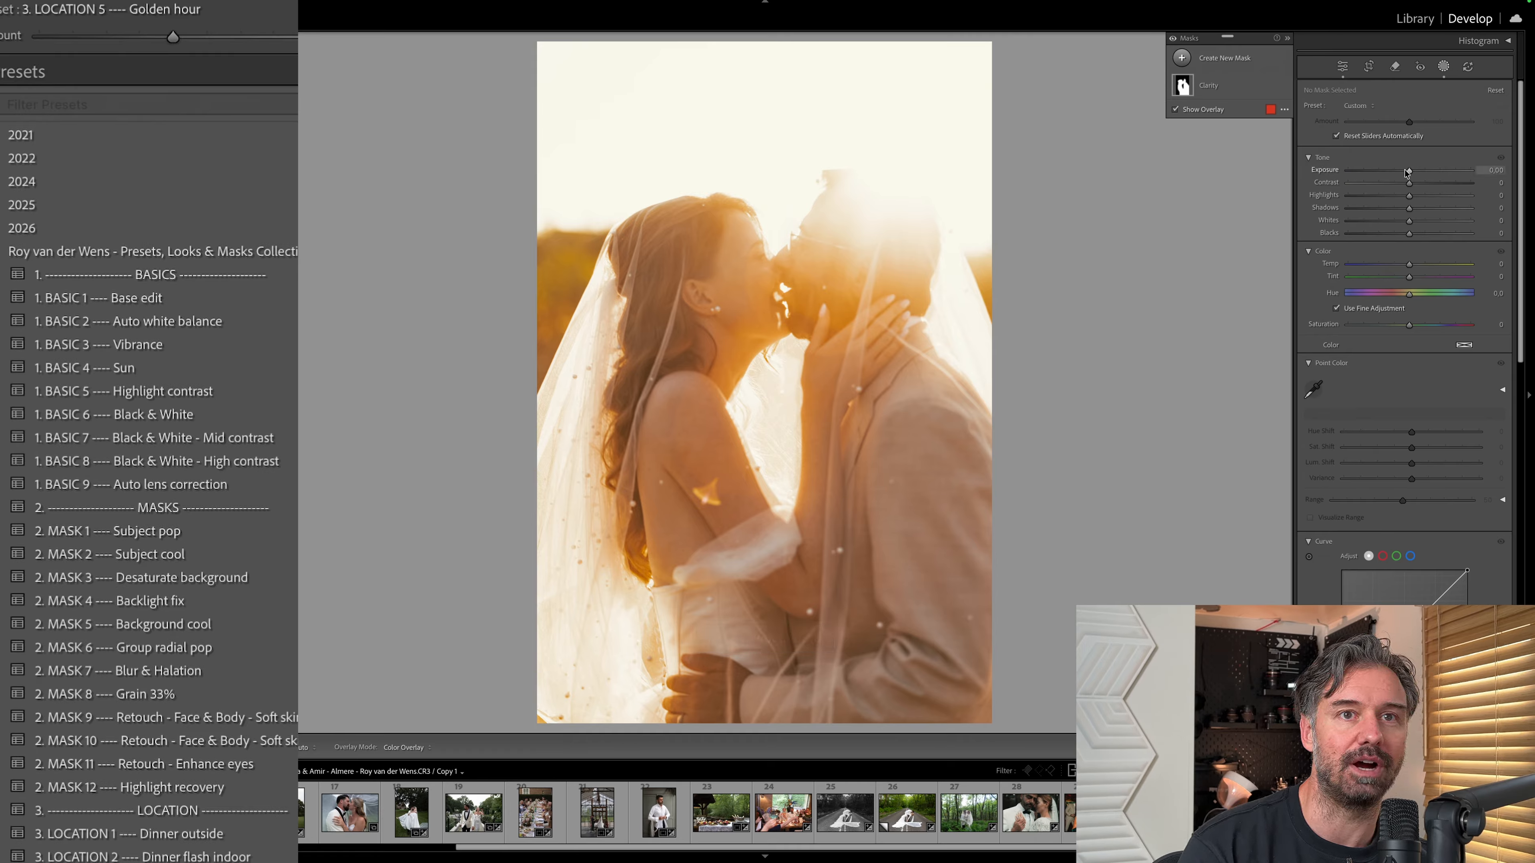
click(1182, 87)
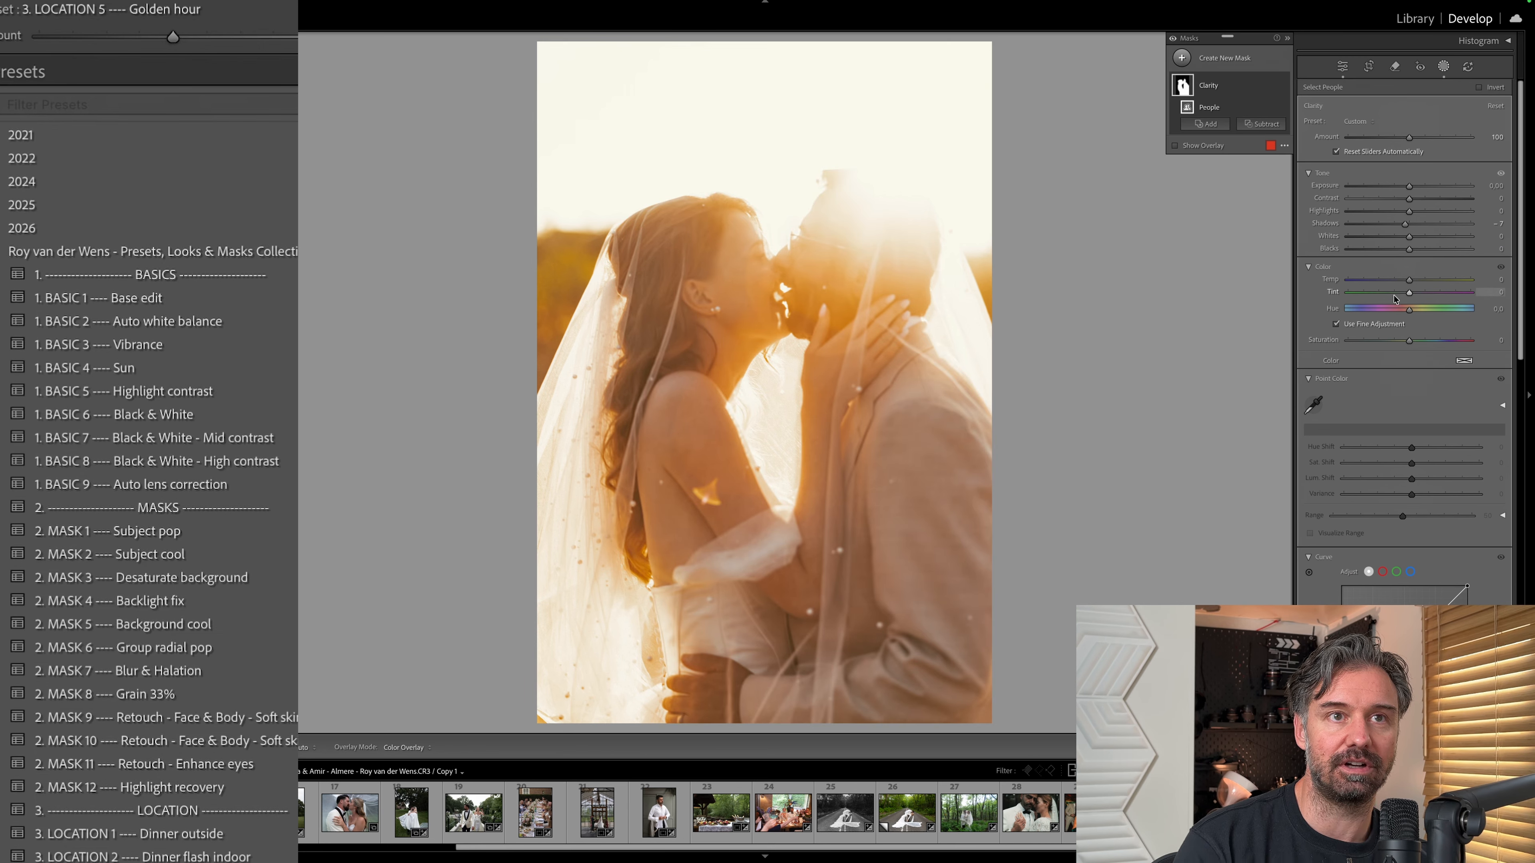
key(d)
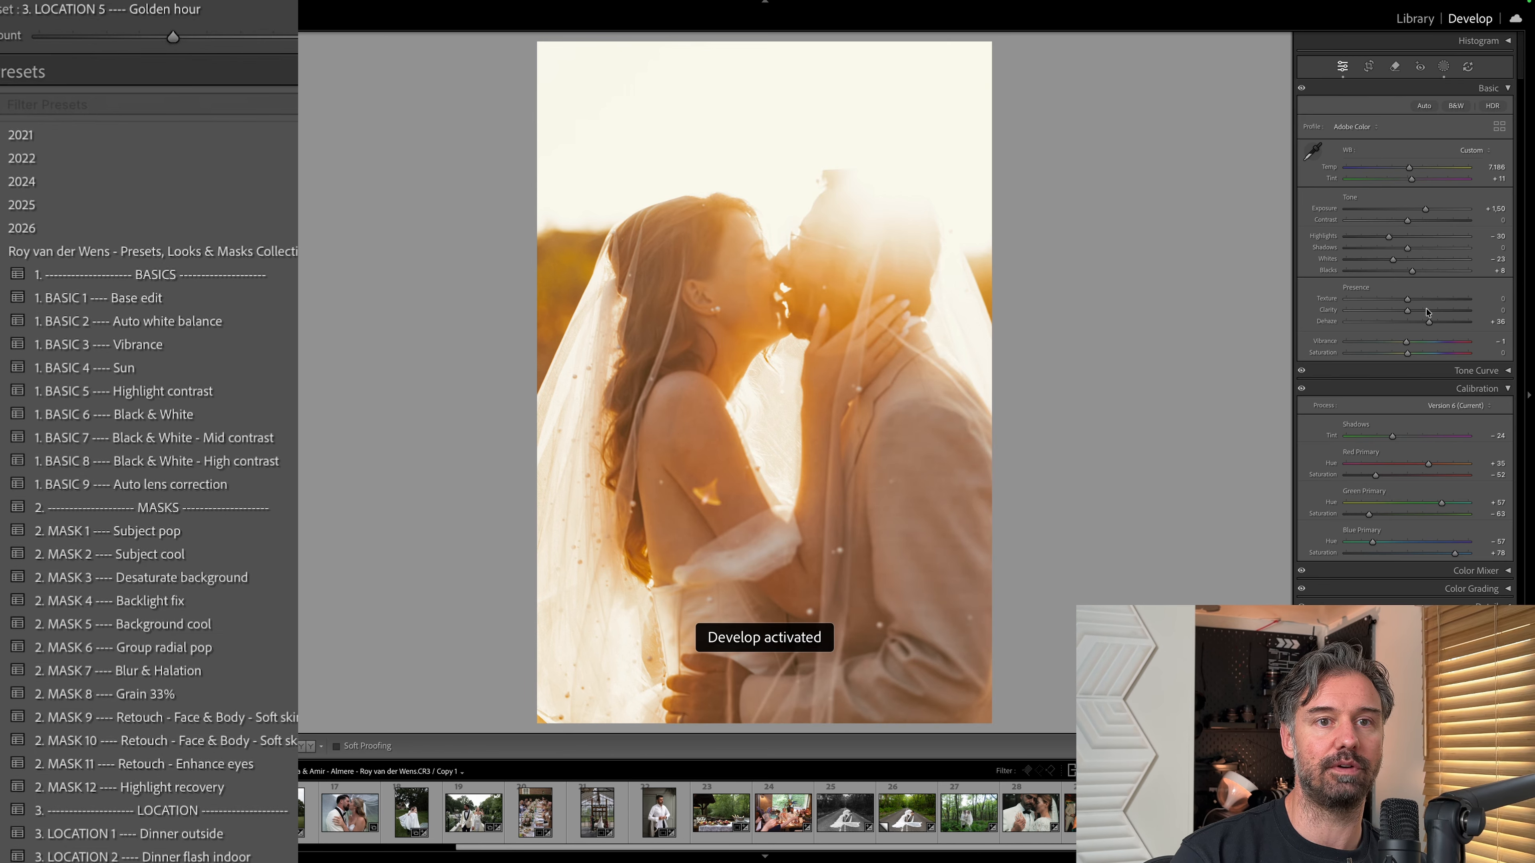
click(1477, 389)
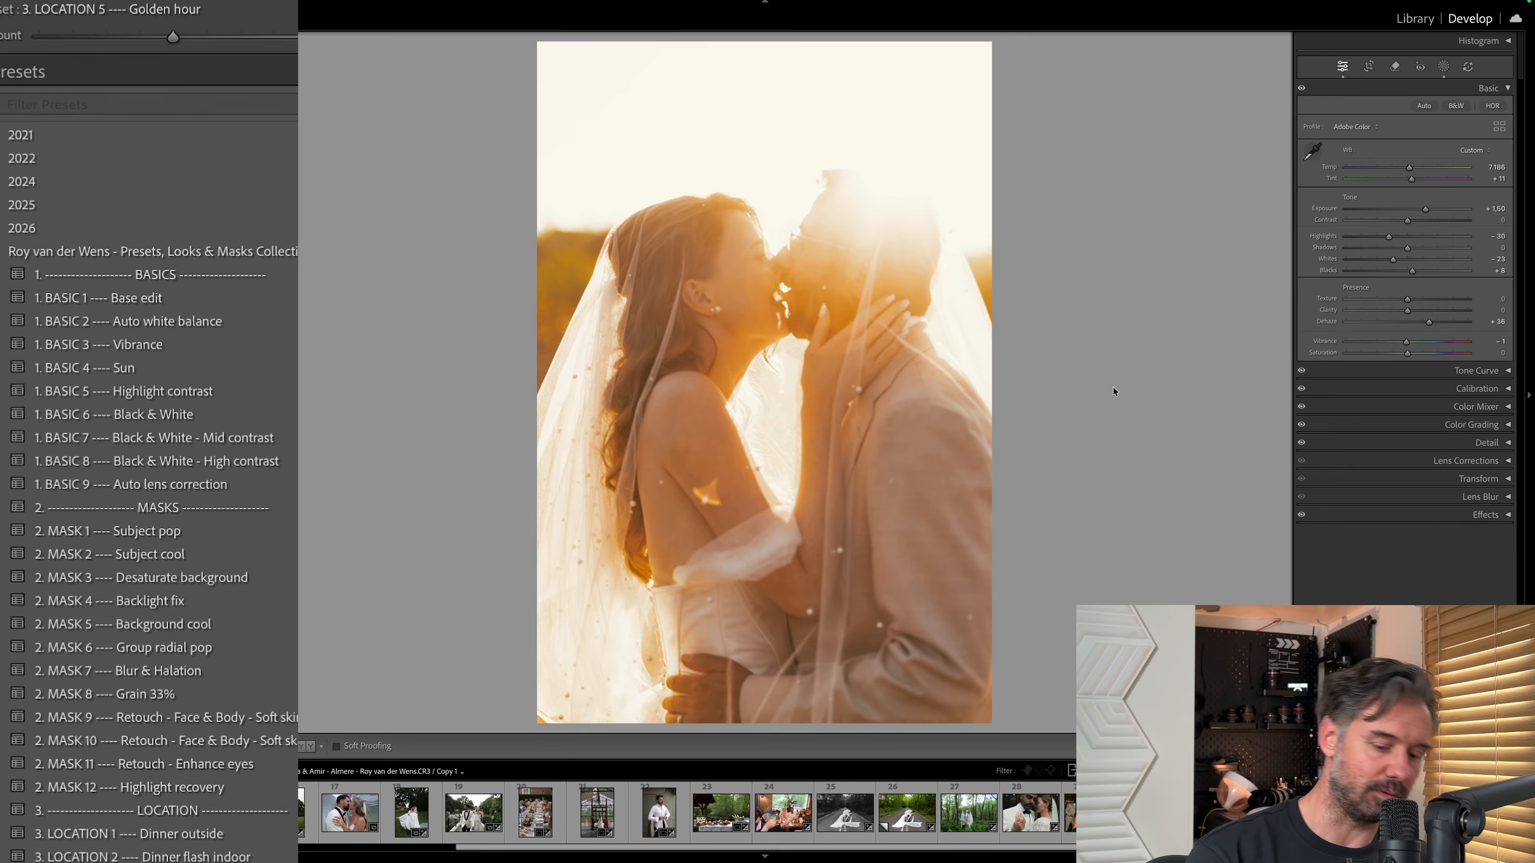
Lower the kiss photo's Temp to 5,336 and crop it tighter around the couple.
key(minus)
key(minus)
key(minus)
key(minus)
key(minus)
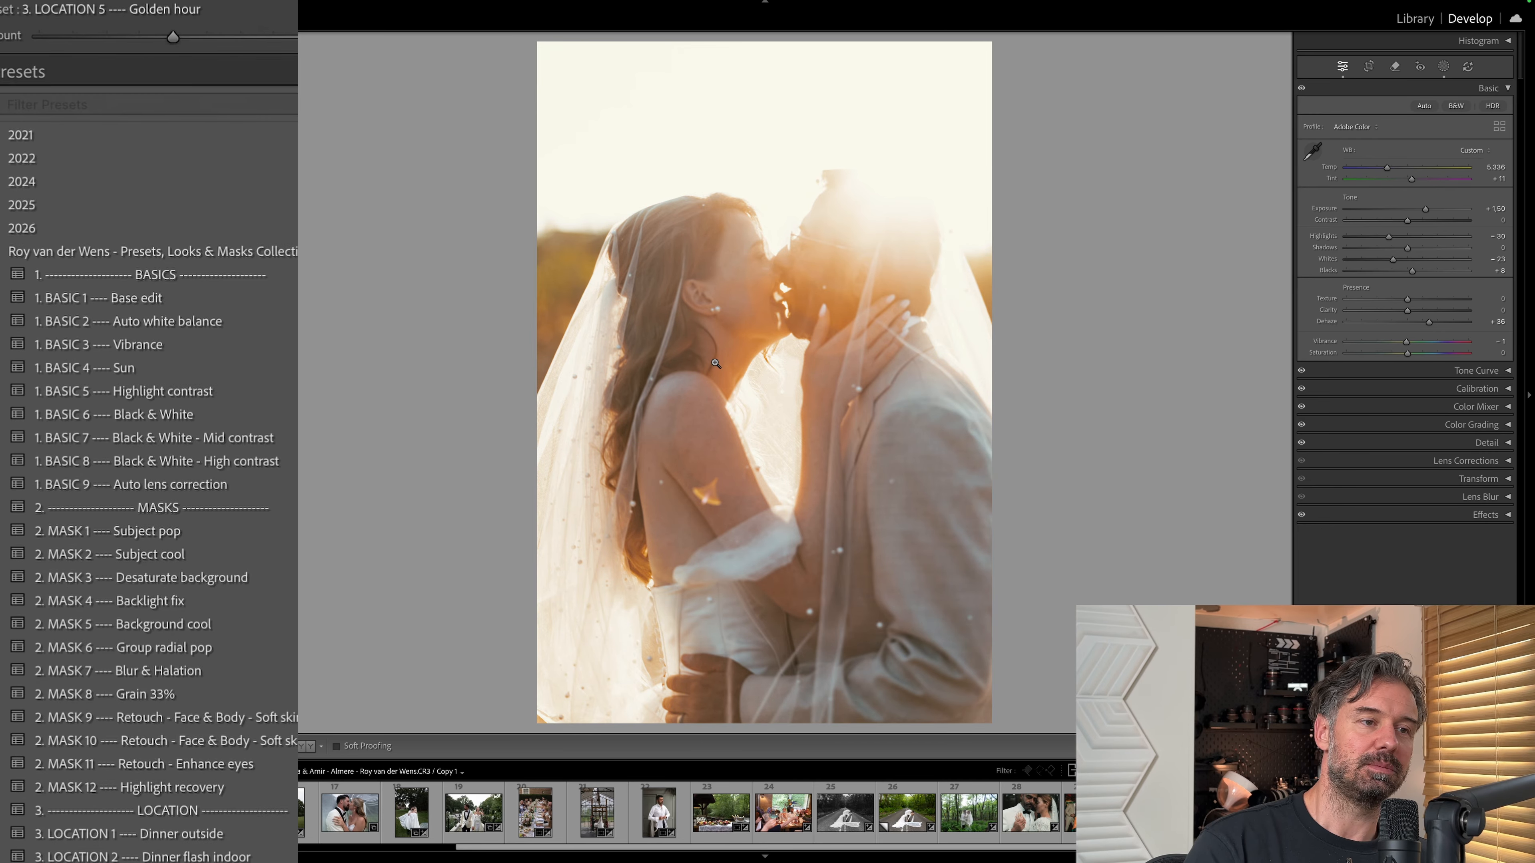
key(r)
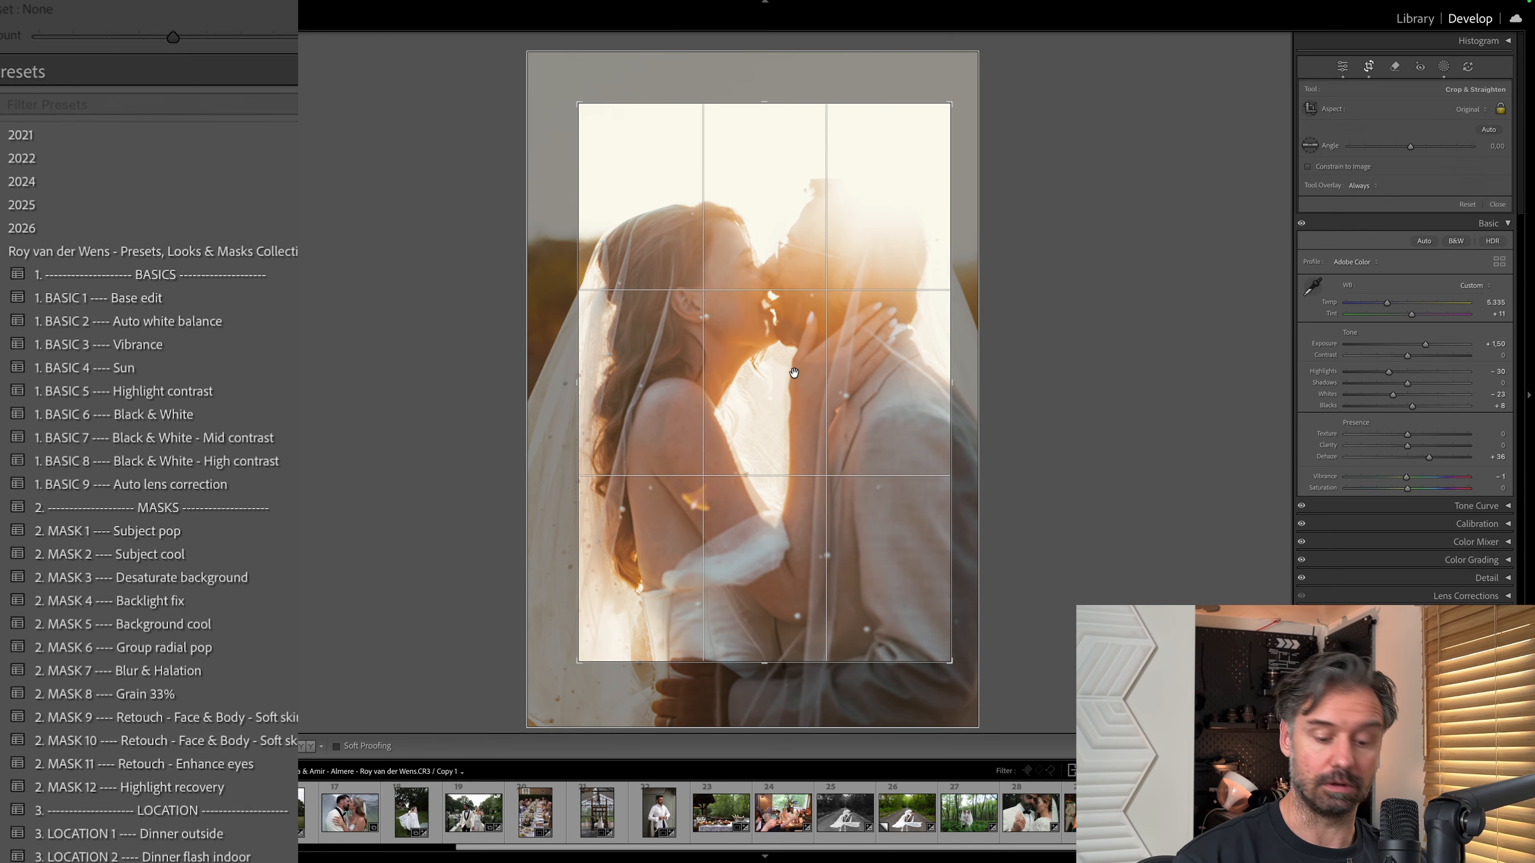
key(r)
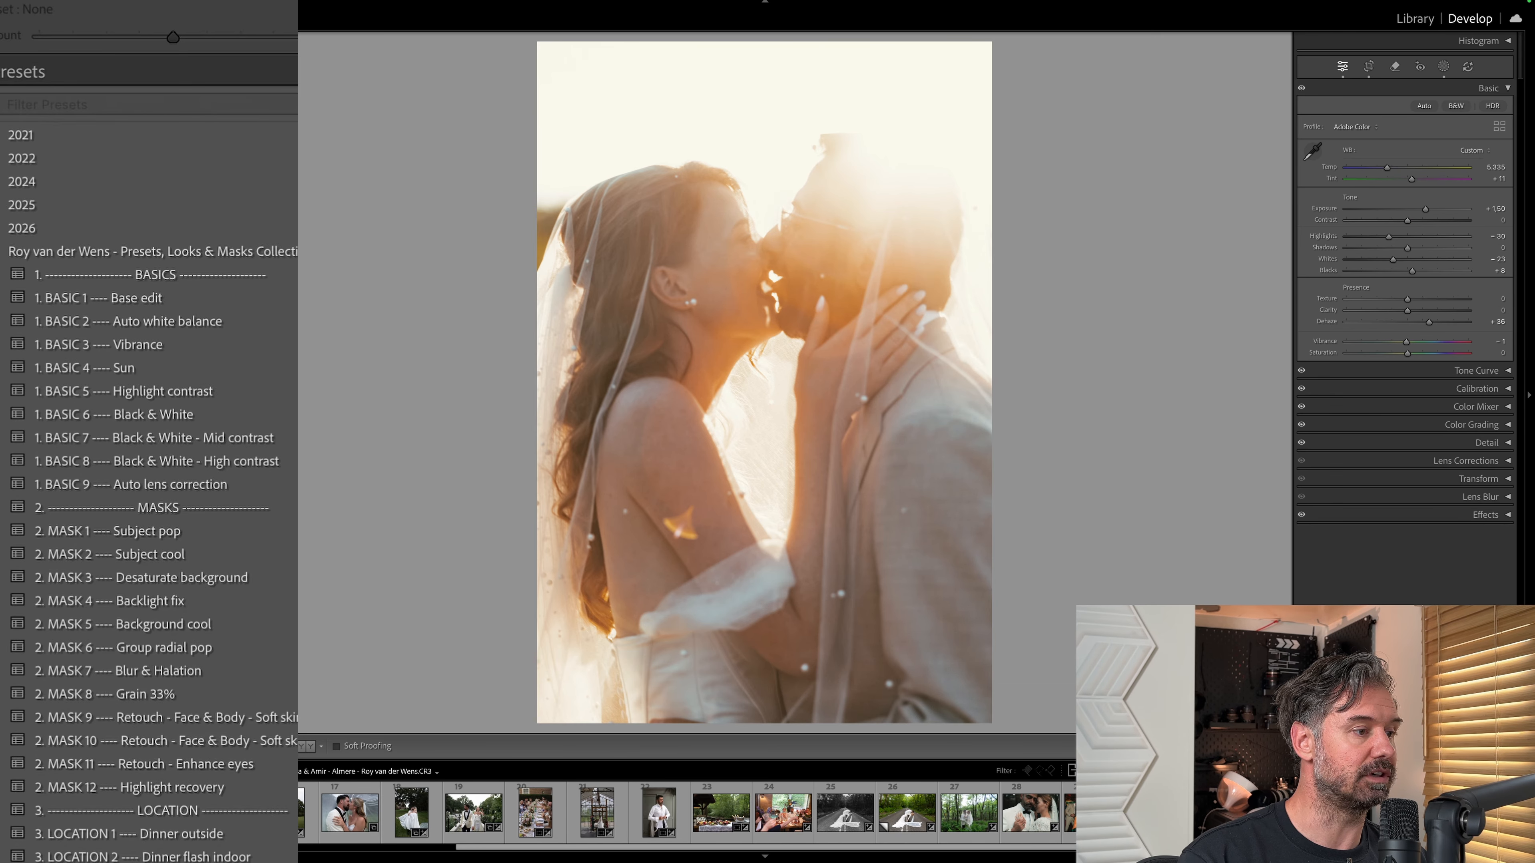
Apply the 1. BASIC 3 Vibrance, 3. LOCATION 5 Golden hour and 4. LOOK 2 Lumiére presets in turn to the road photo, checking the Clarity mask.
click(100, 344)
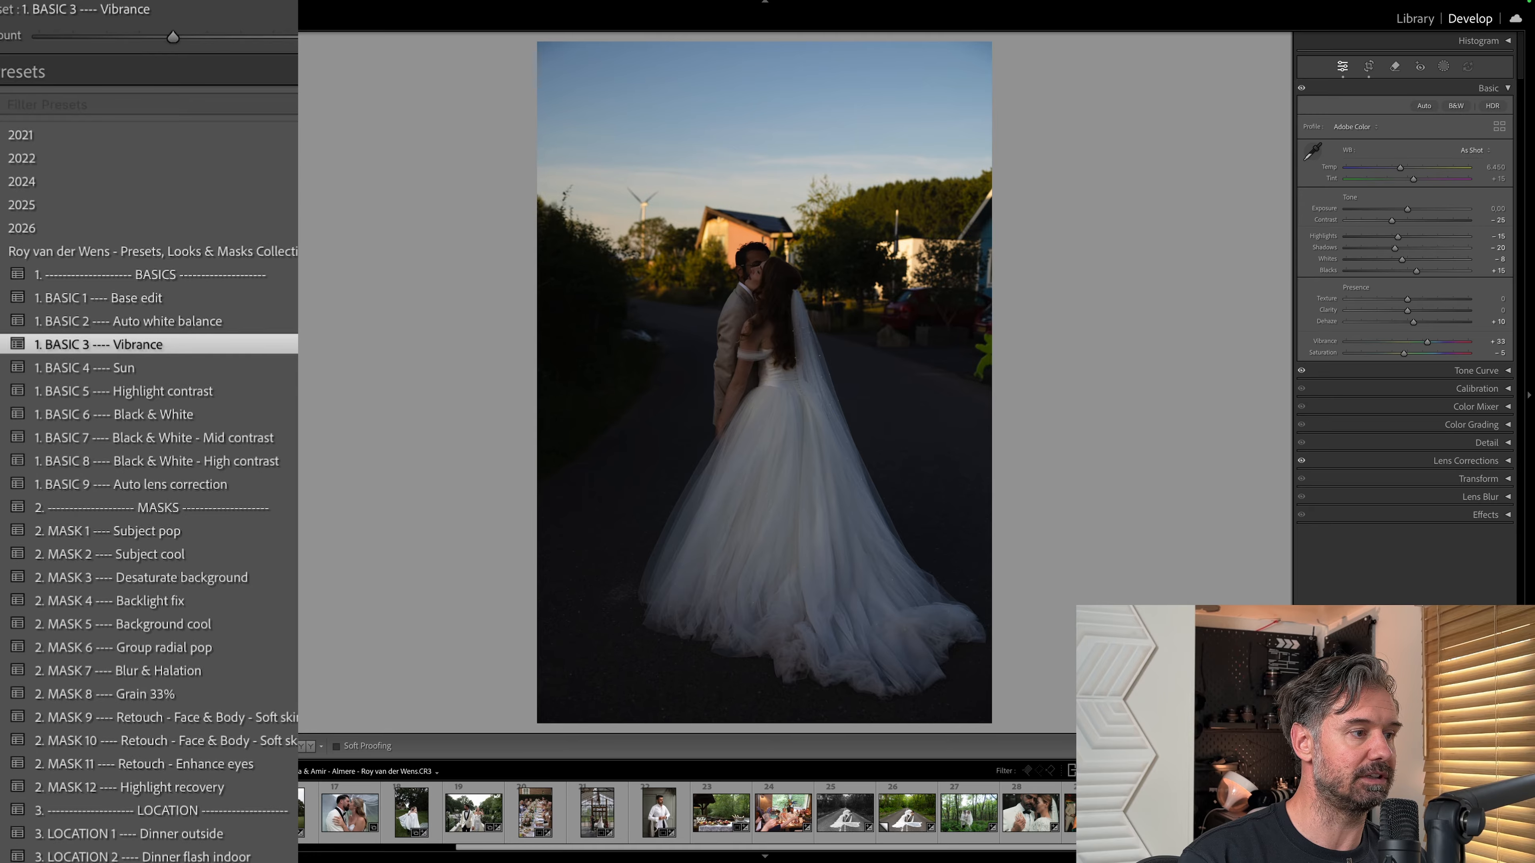
click(91, 520)
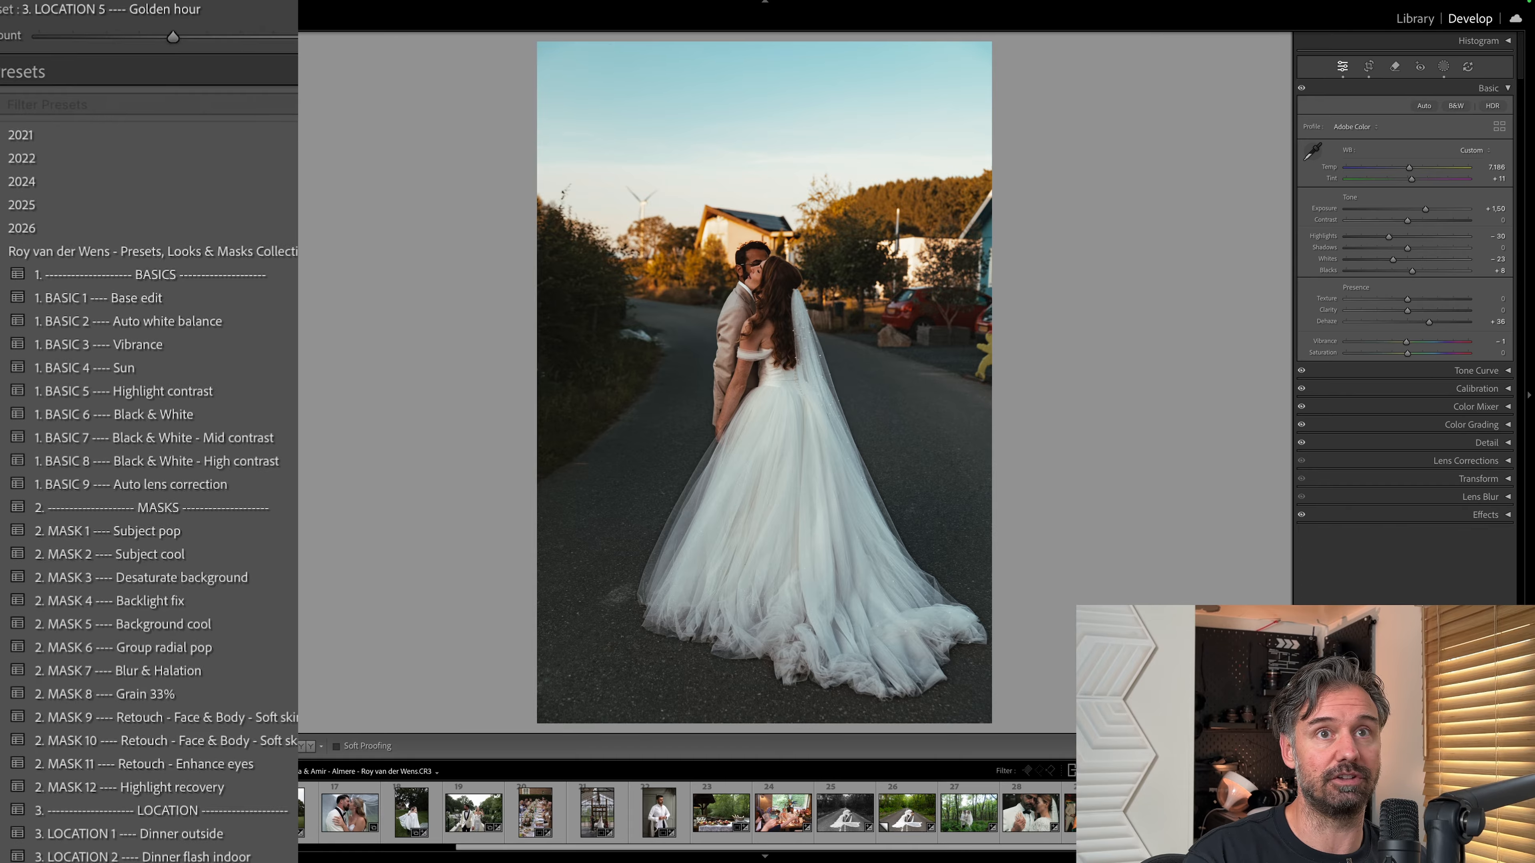
click(1443, 66)
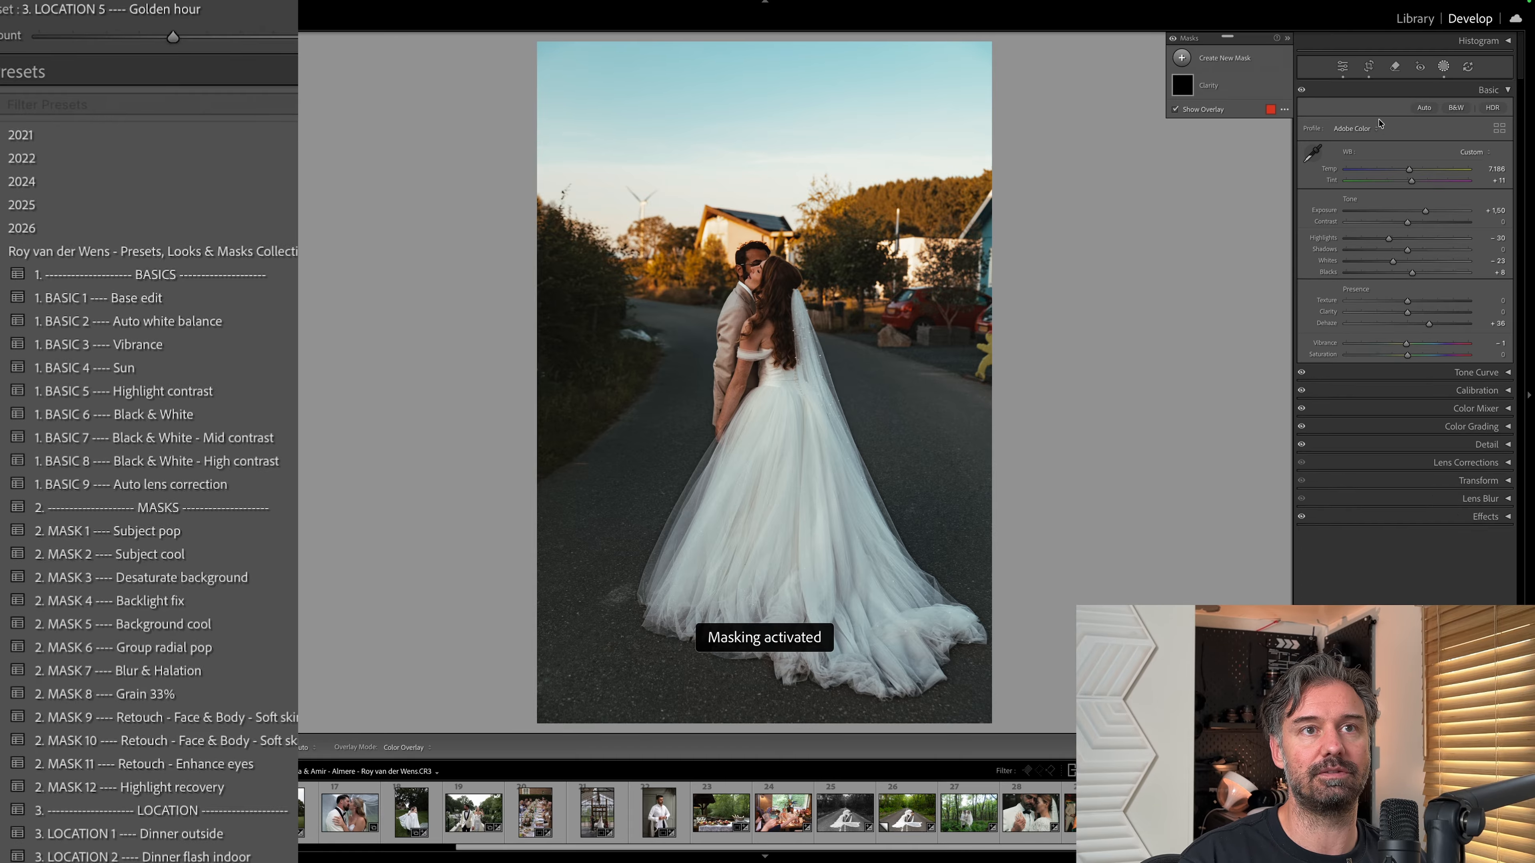
click(1447, 68)
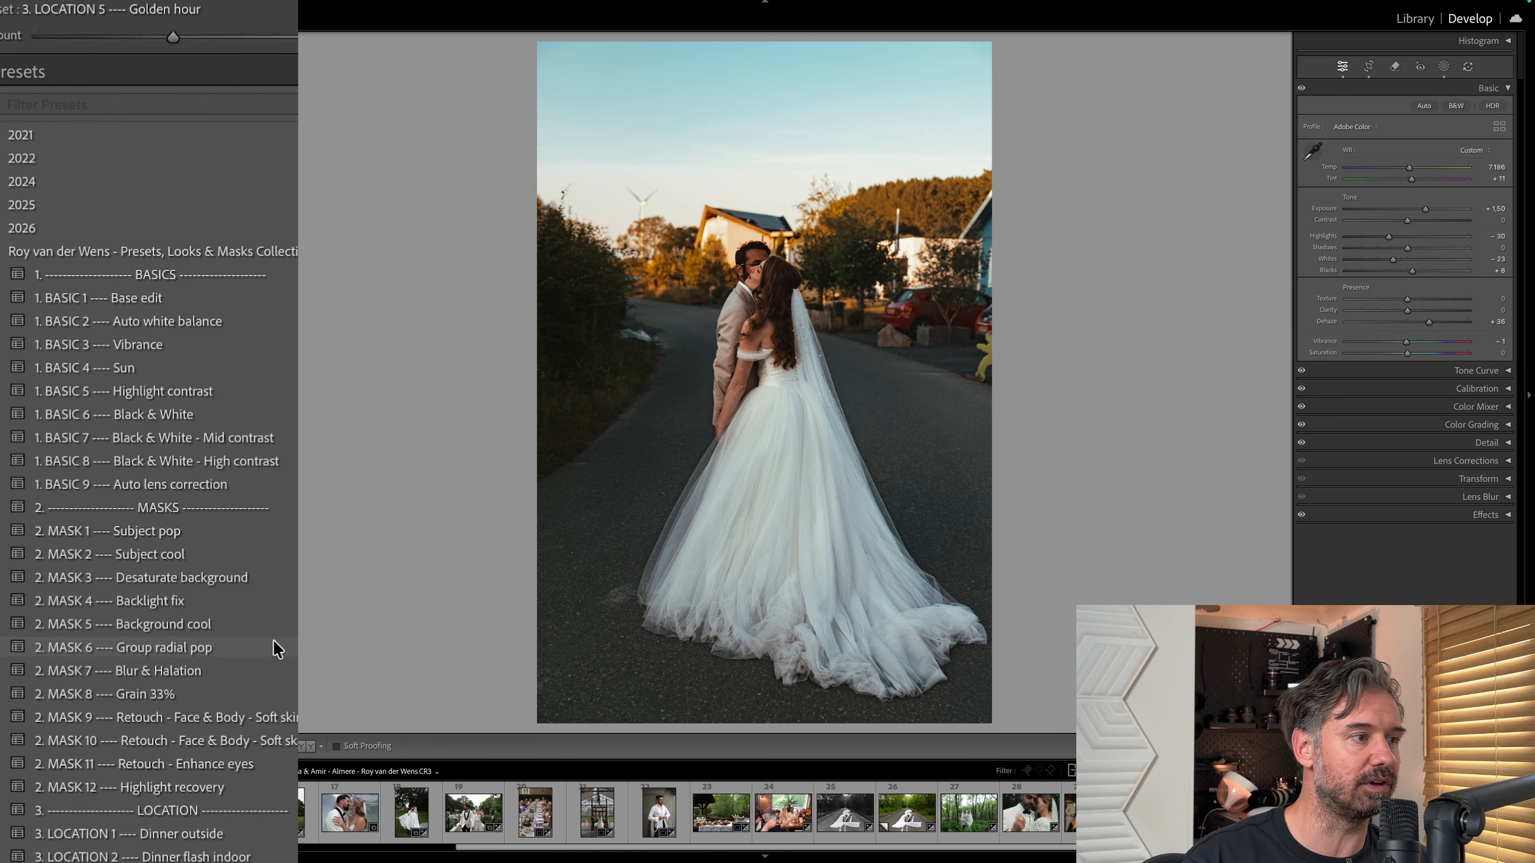
scroll(274, 644, down, 5)
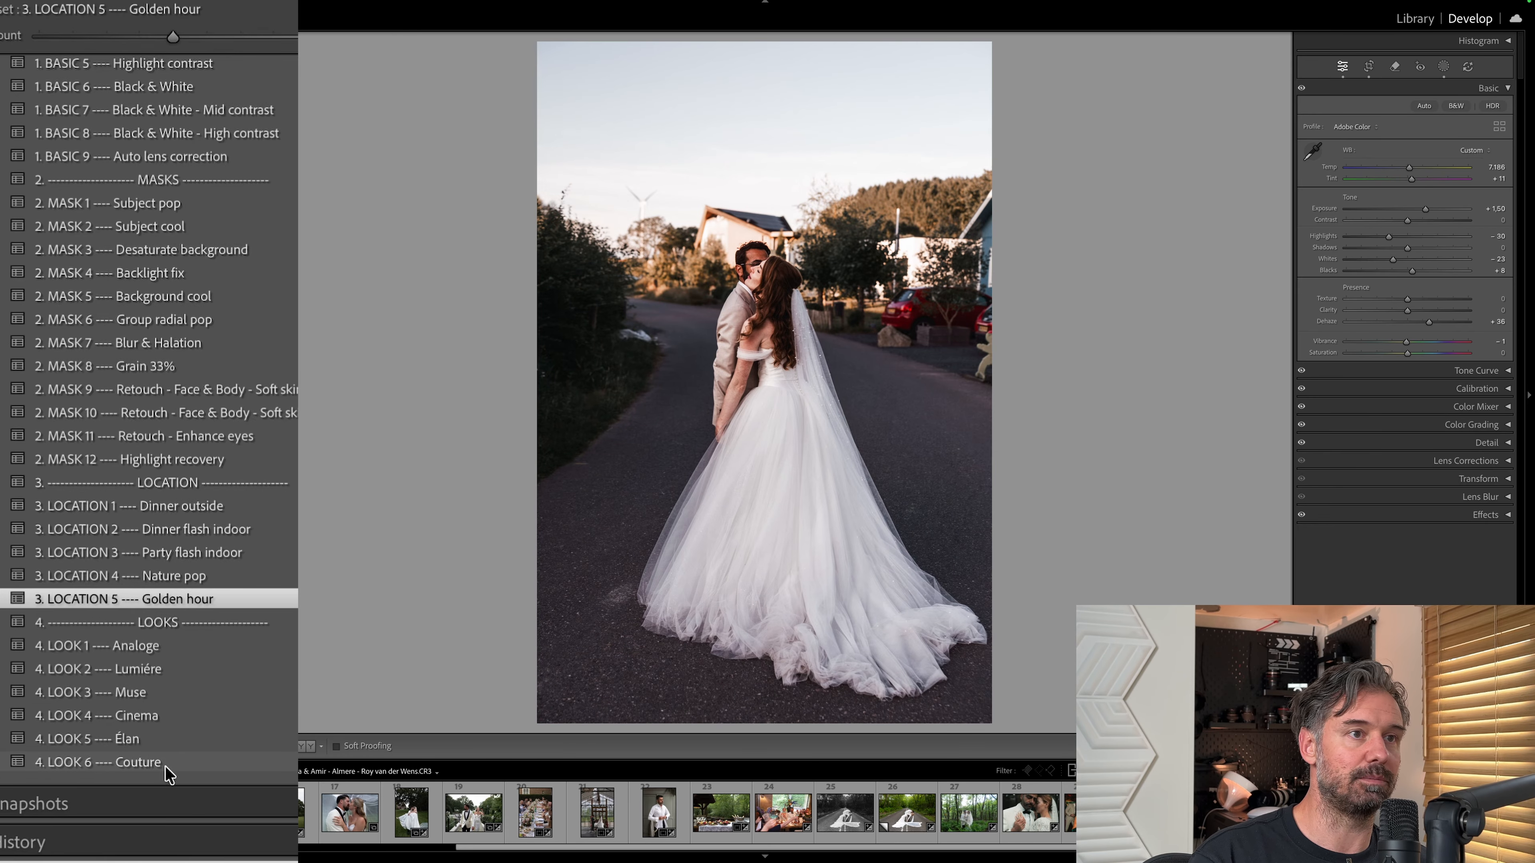
click(177, 668)
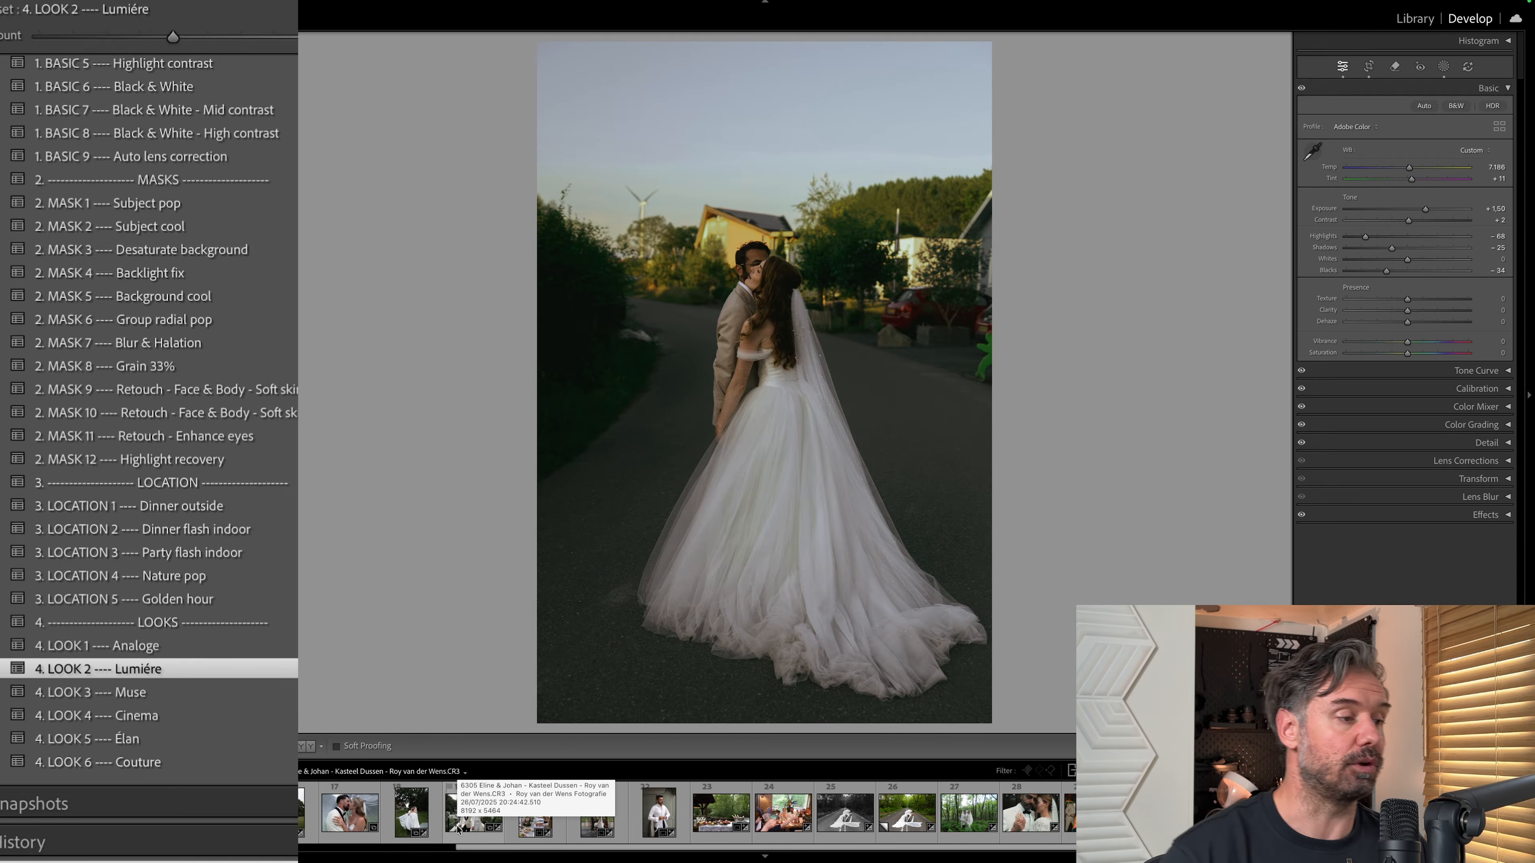
Apply the 3. LOCATION 5 Golden hour preset to the backlit photo of the couple holding hands and compare before and after.
click(41, 813)
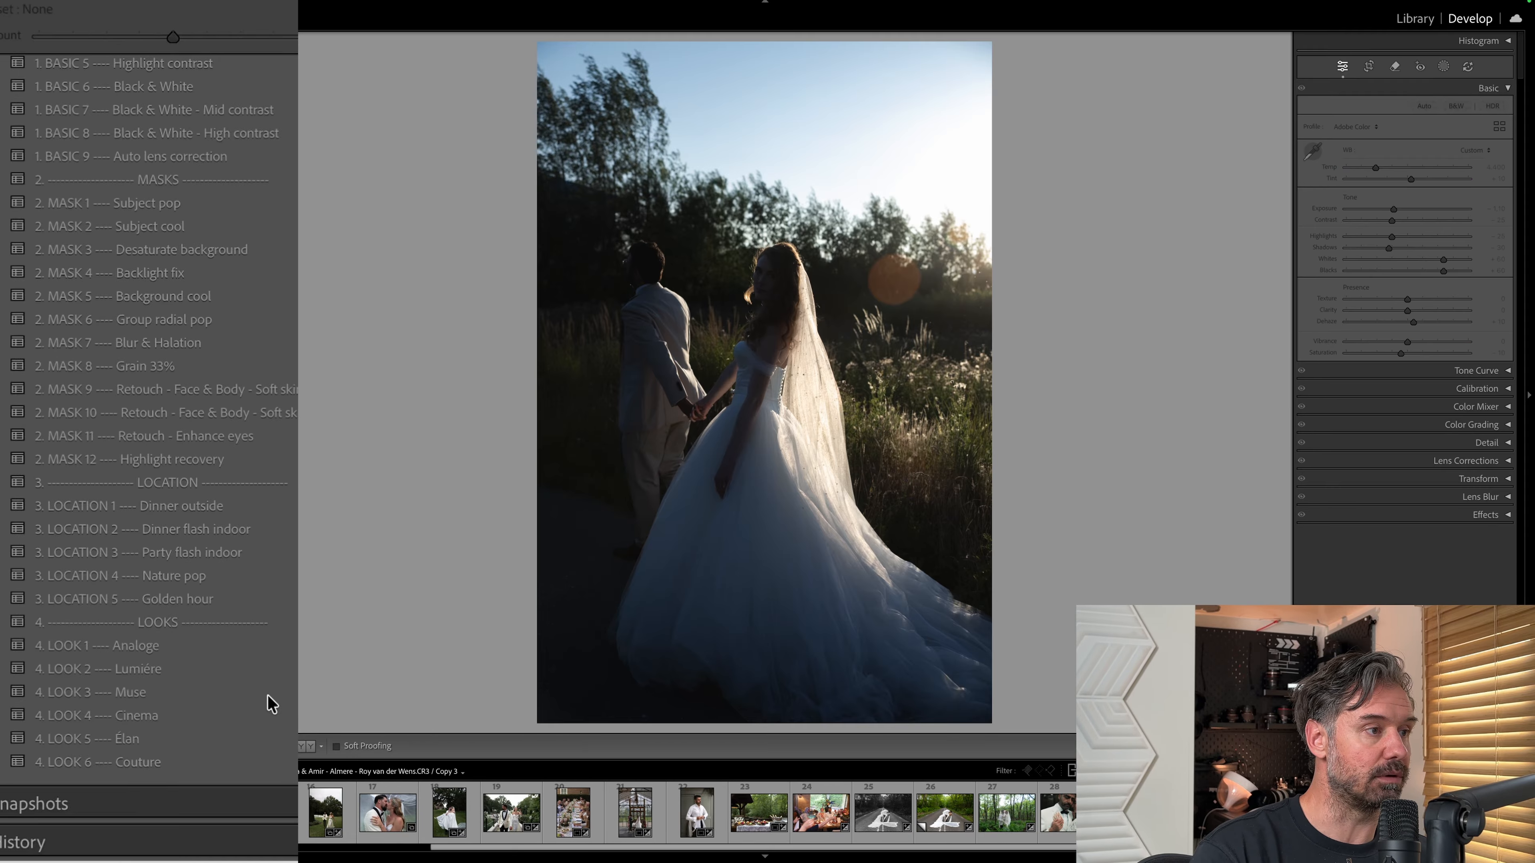
click(207, 598)
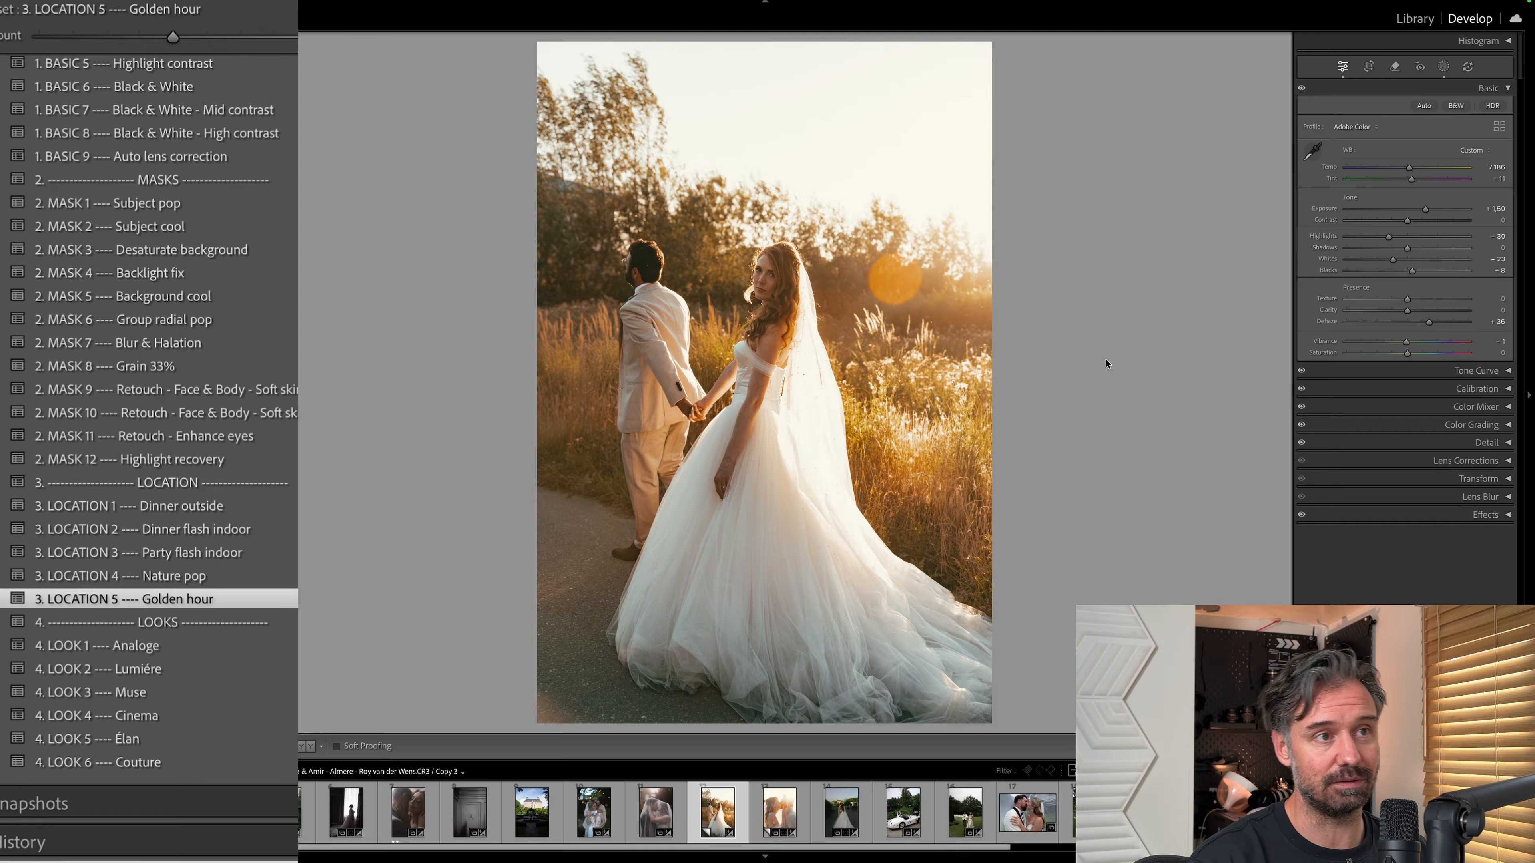
key(ctrl+z)
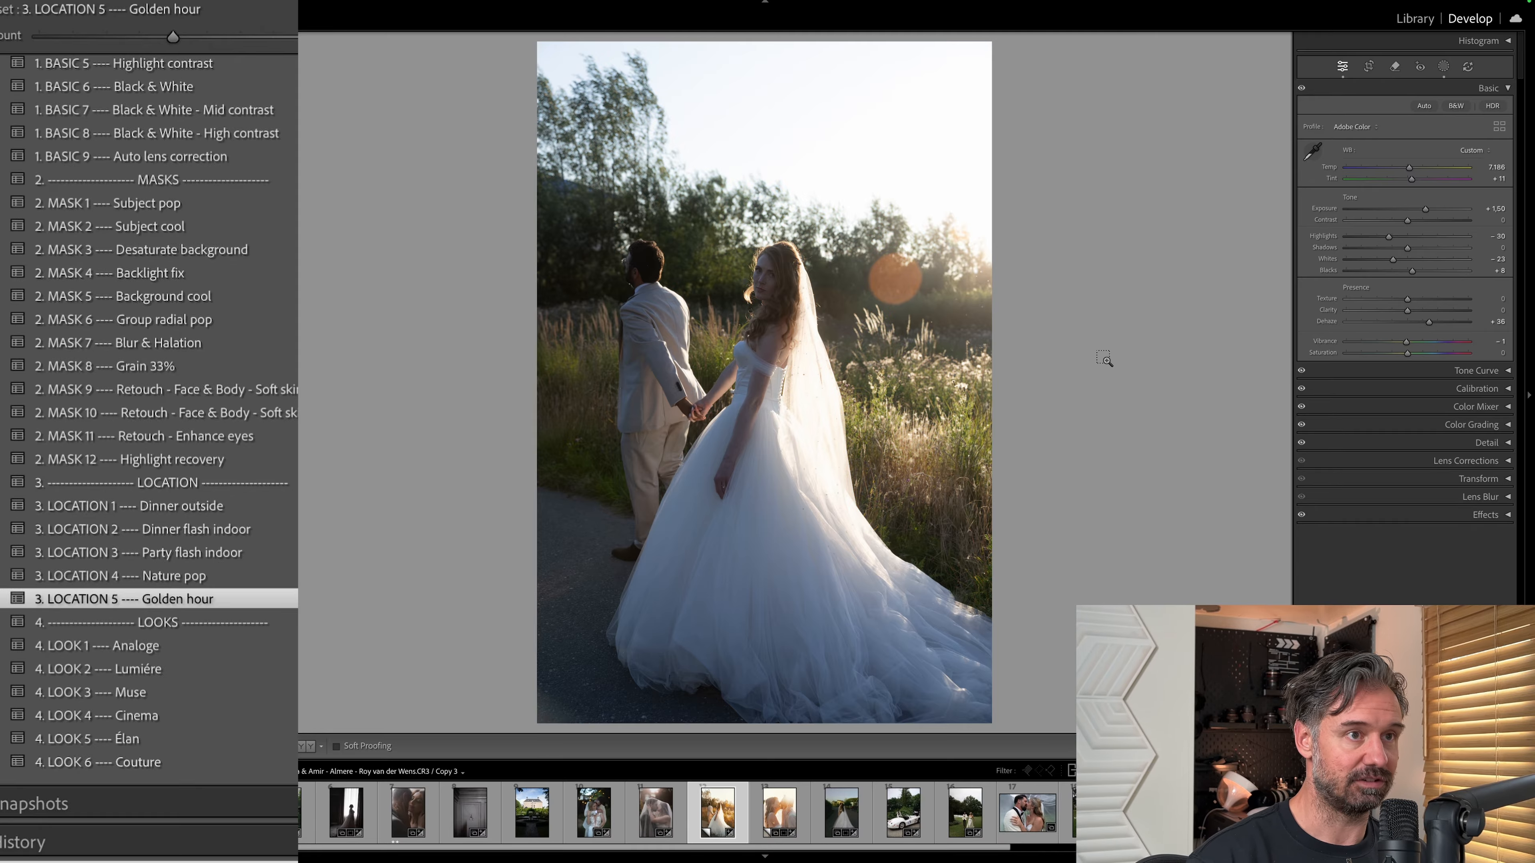
key(ctrl+shift+z)
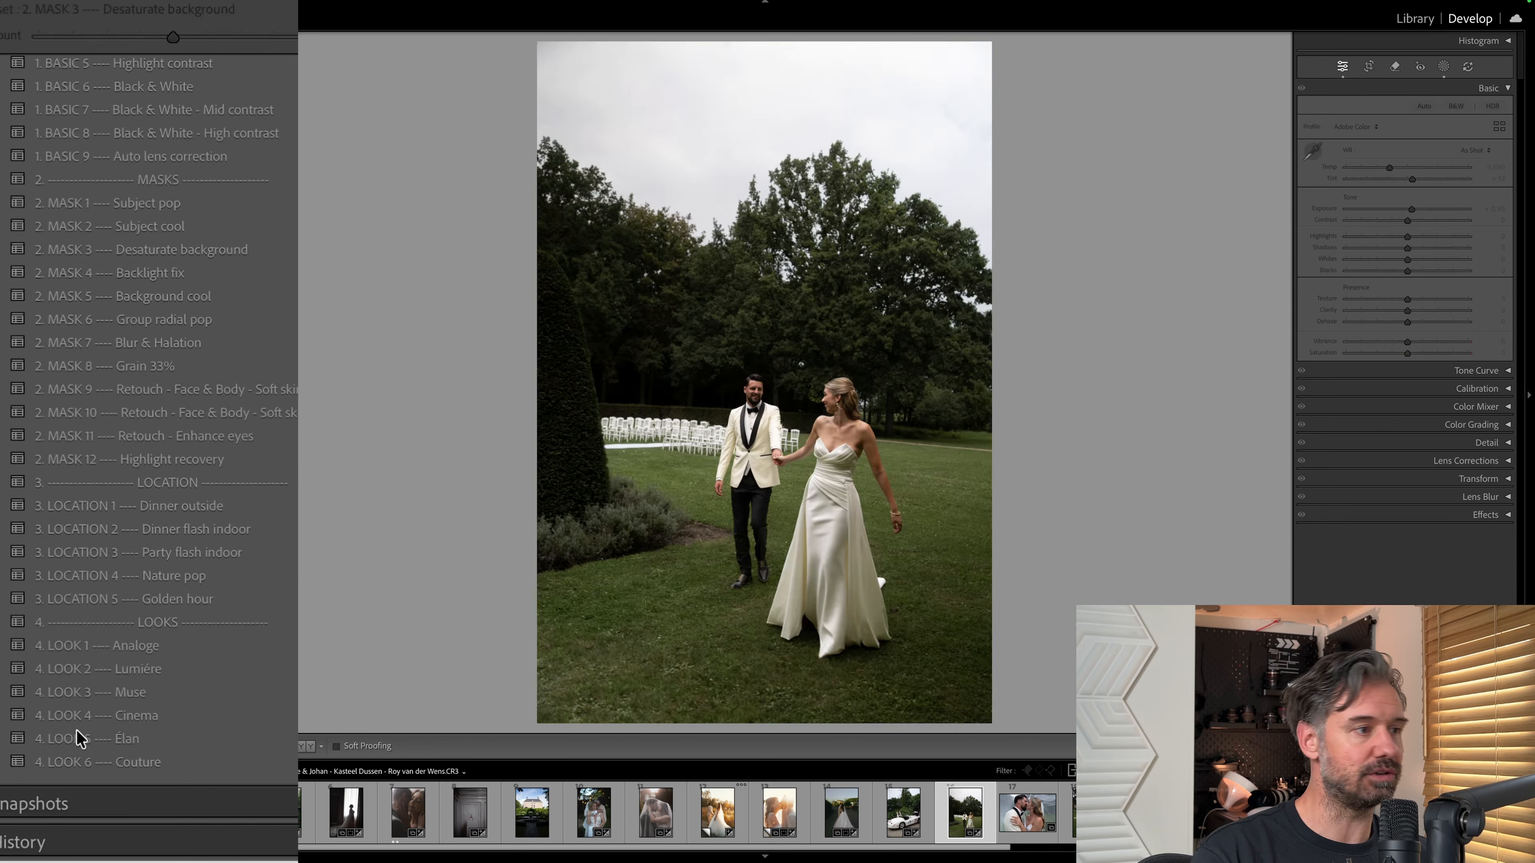
Apply the 4. LOOK 5 Élan and 2. MASK 1 Subject pop presets to the photo of the couple walking on the lawn.
mouse_move(209, 698)
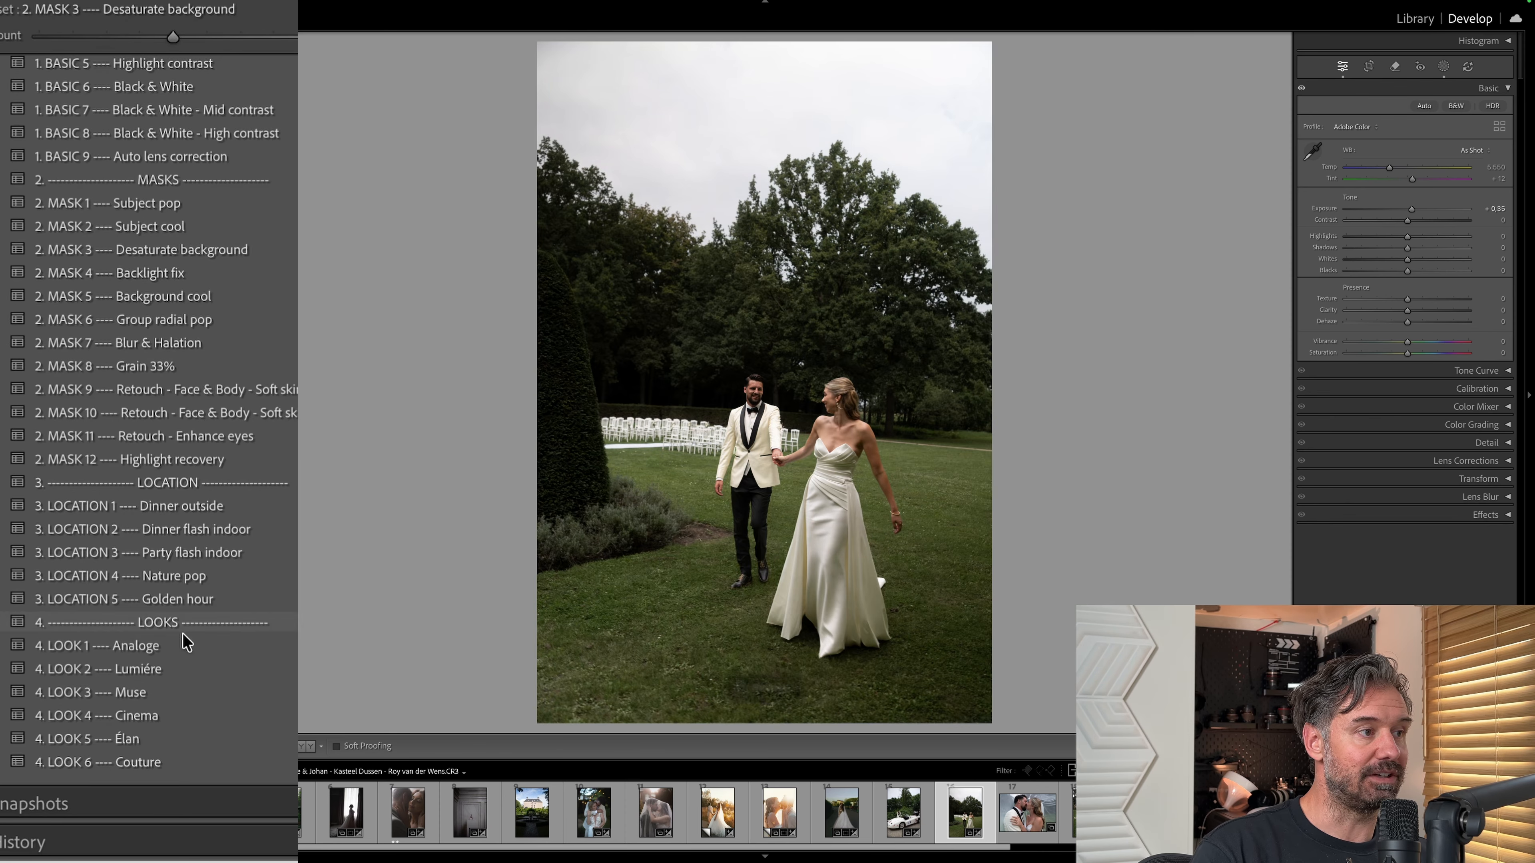
click(146, 741)
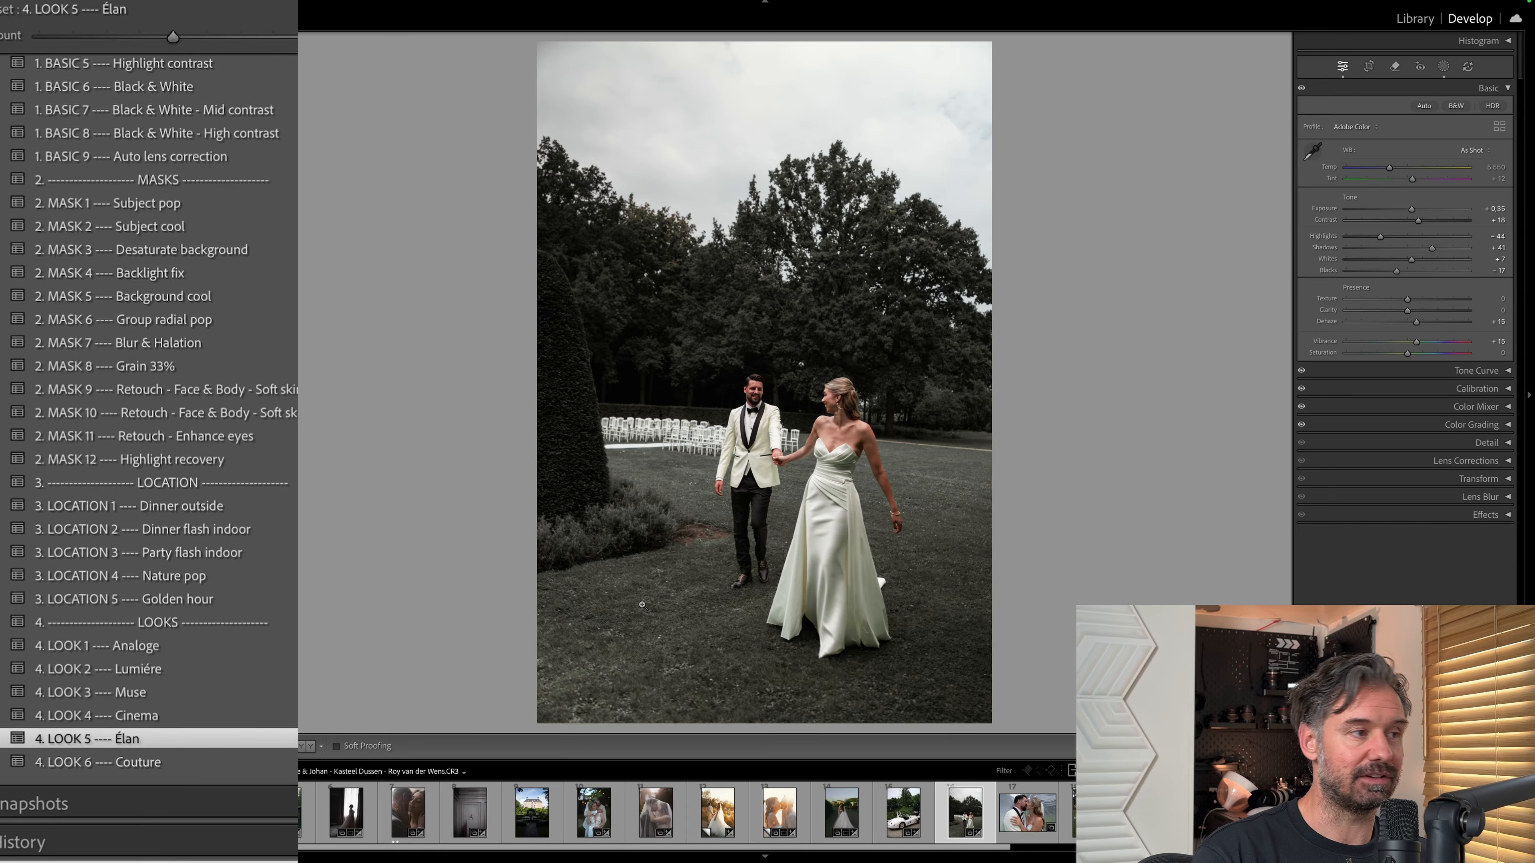
scroll(249, 371, up, 5)
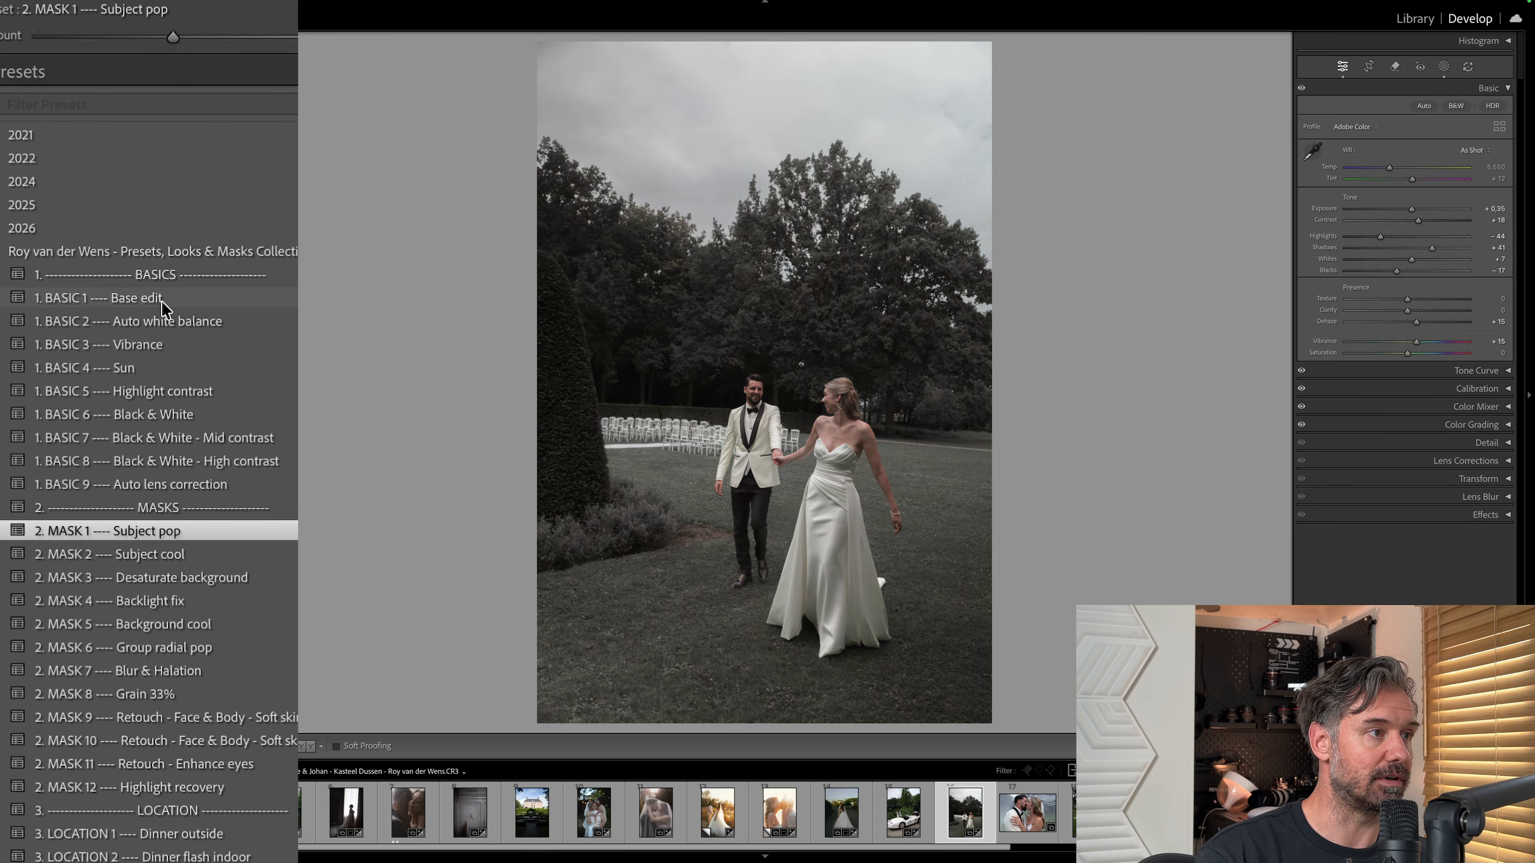
Apply the 1. BASIC 1 Base edit and 1. BASIC 2 Auto white balance presets to the villa photo, undoing a trial of 1. BASIC 3 Vibrance.
click(195, 300)
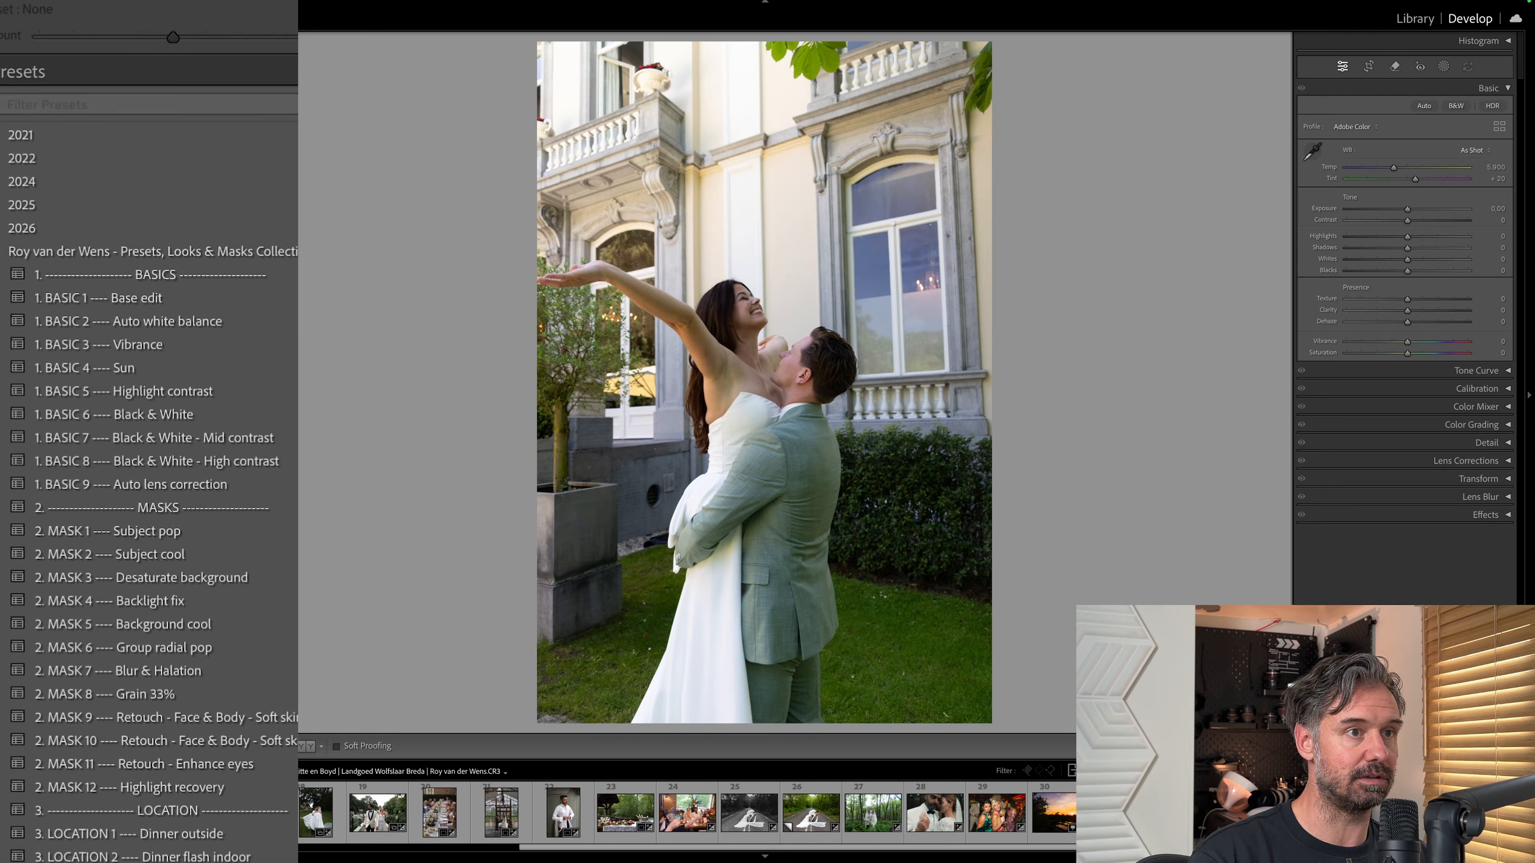
click(143, 299)
click(136, 353)
key(super+z)
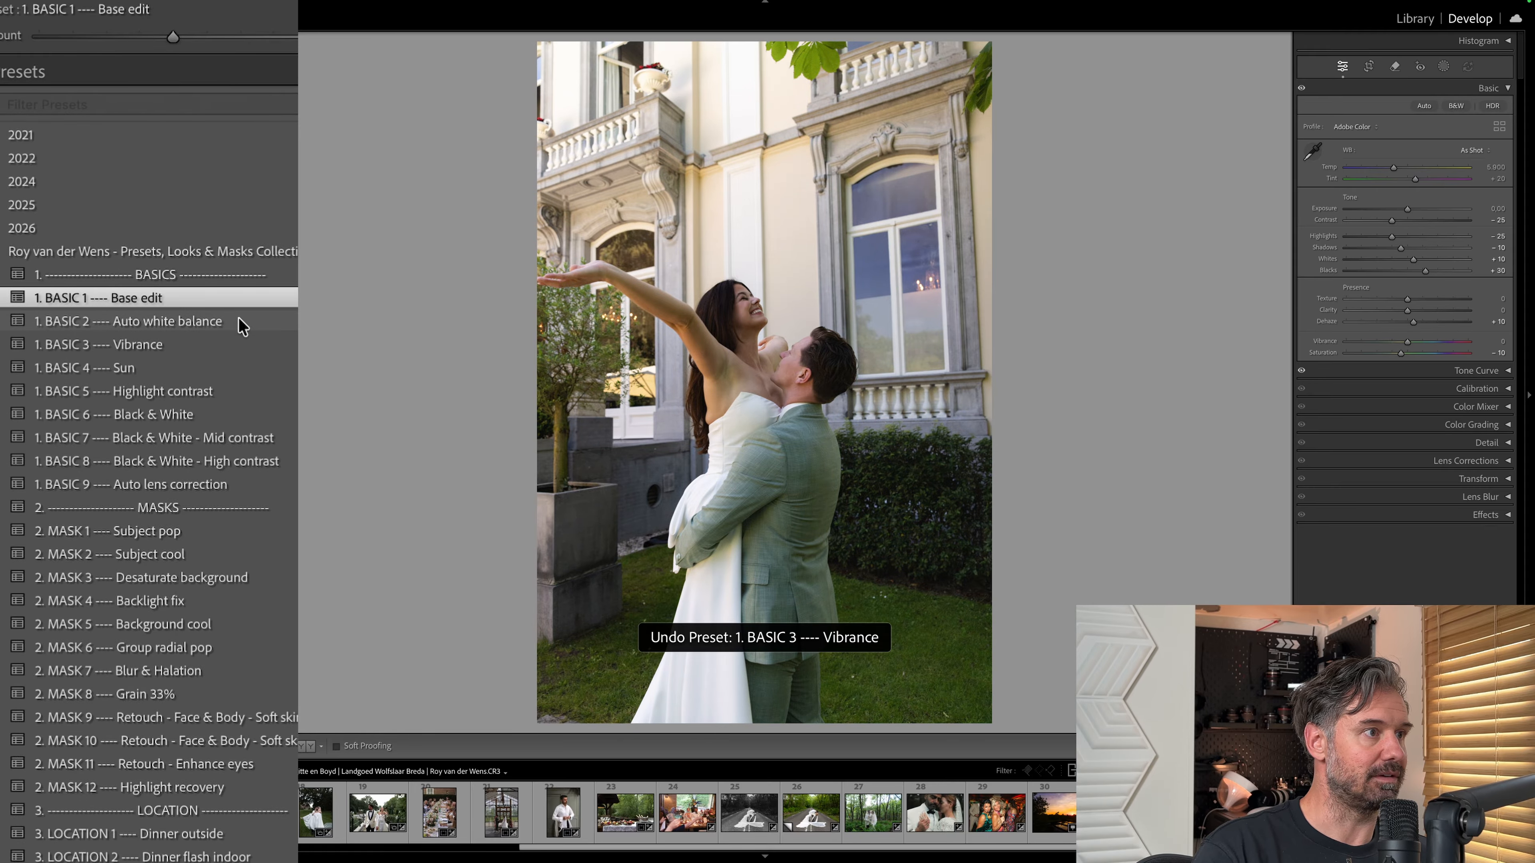
click(240, 319)
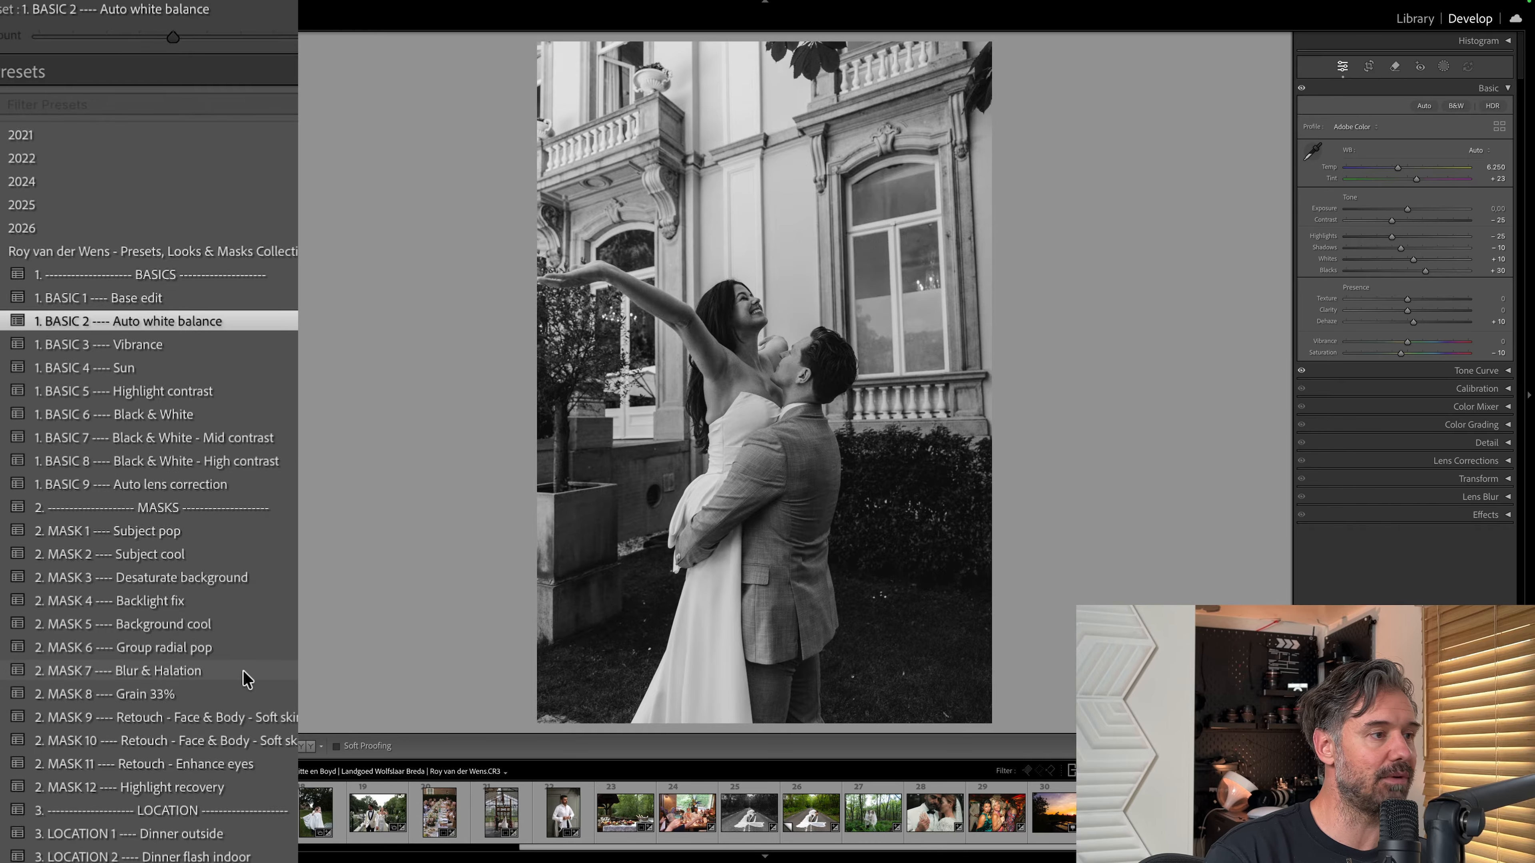
Add the 2. MASK 1 Subject pop and 4. LOOK 4 Cinema presets to the villa photo.
scroll(244, 681, down, 3)
click(156, 413)
scroll(182, 423, down, 8)
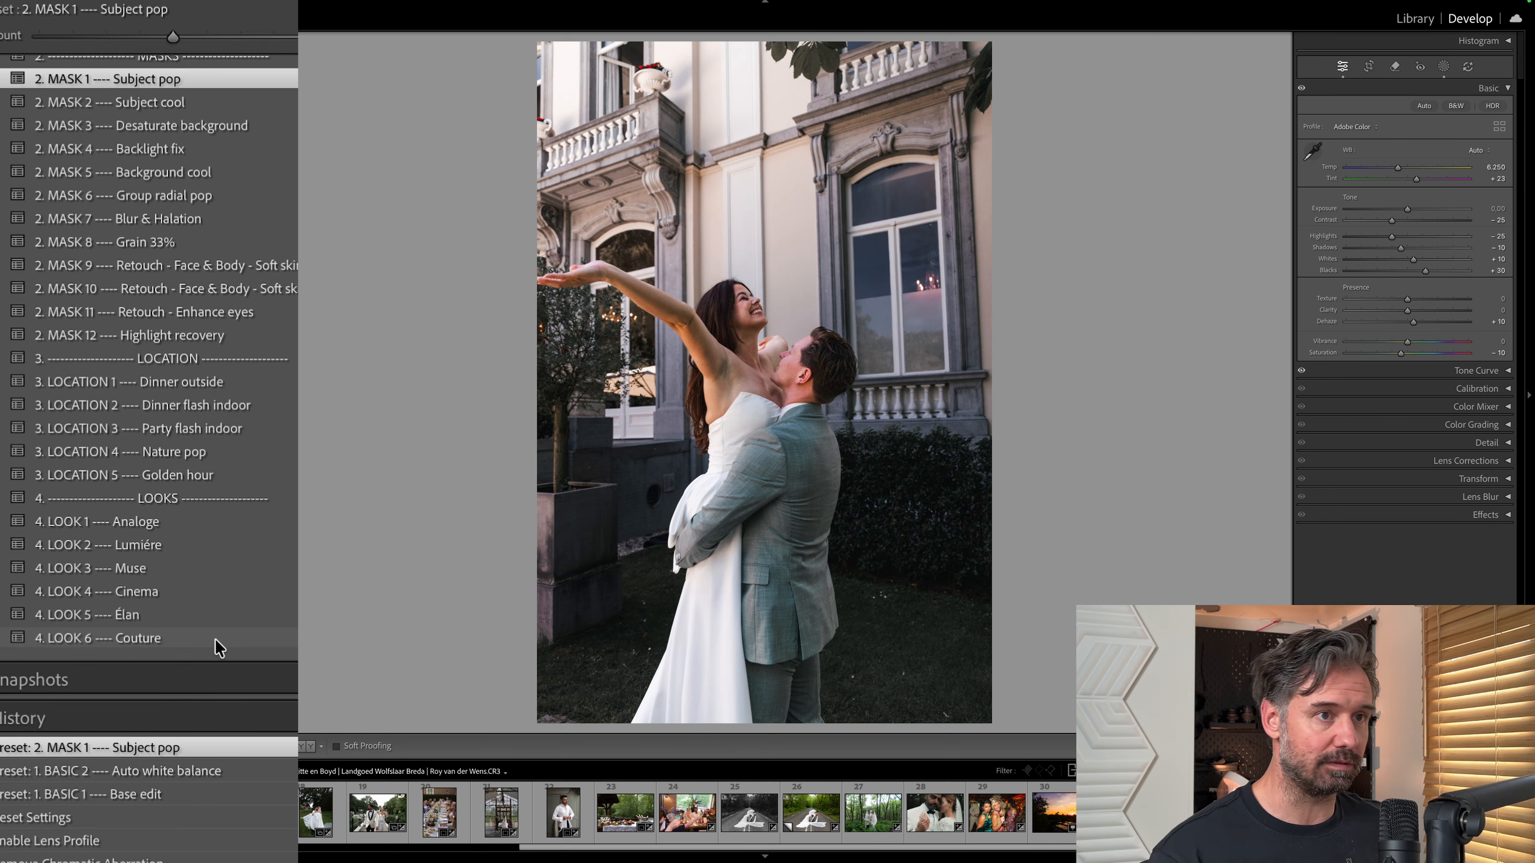
click(204, 595)
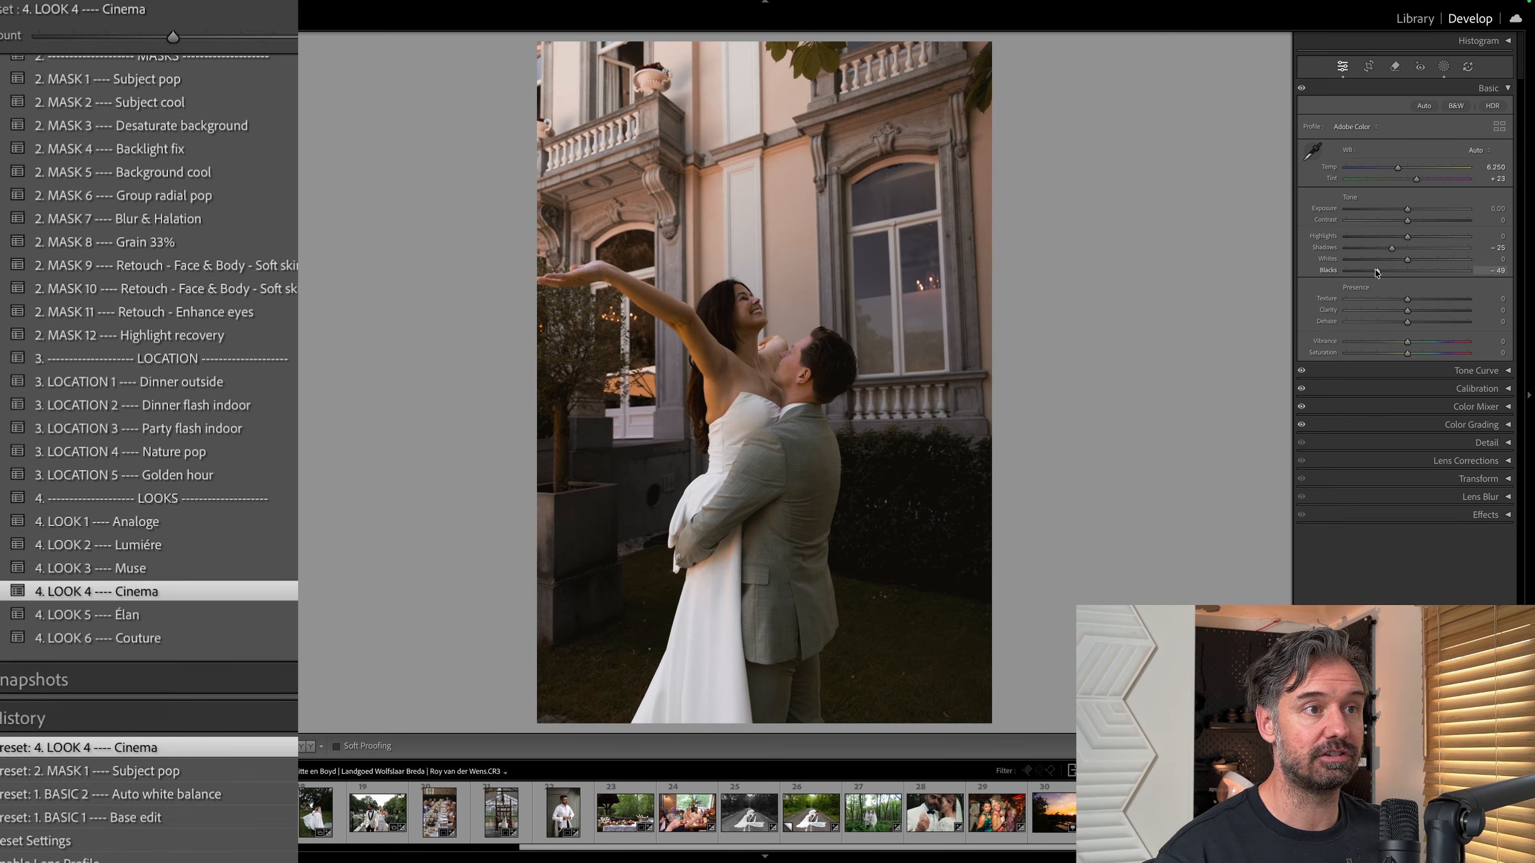
Try and undo a temperature change on the villa photo, and compare the Cinema look with and without its Color Mixer adjustments.
drag(1398, 169, 1410, 175)
key(super+z)
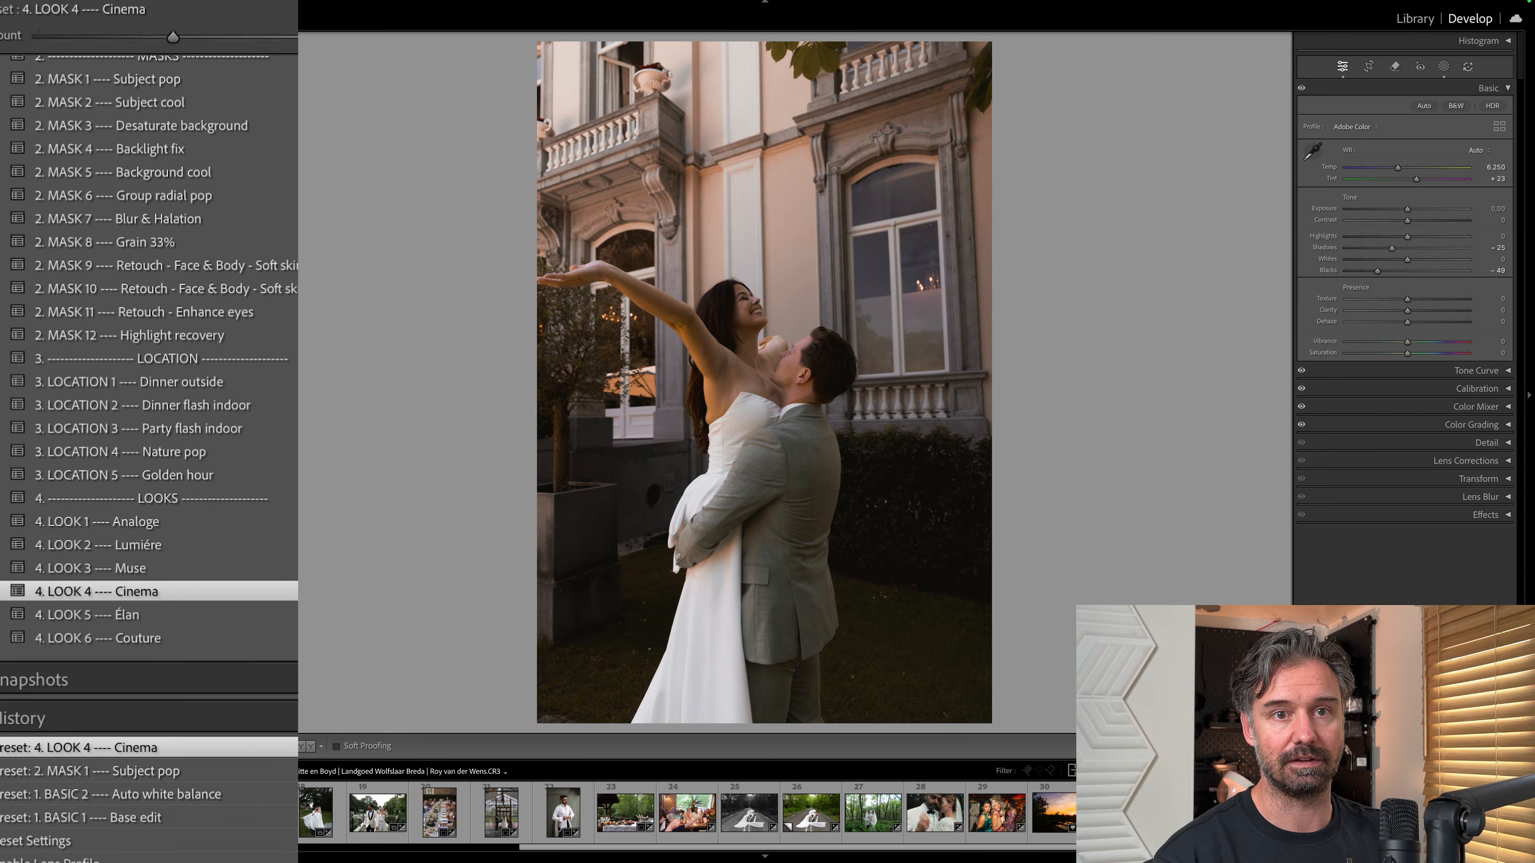
click(1502, 406)
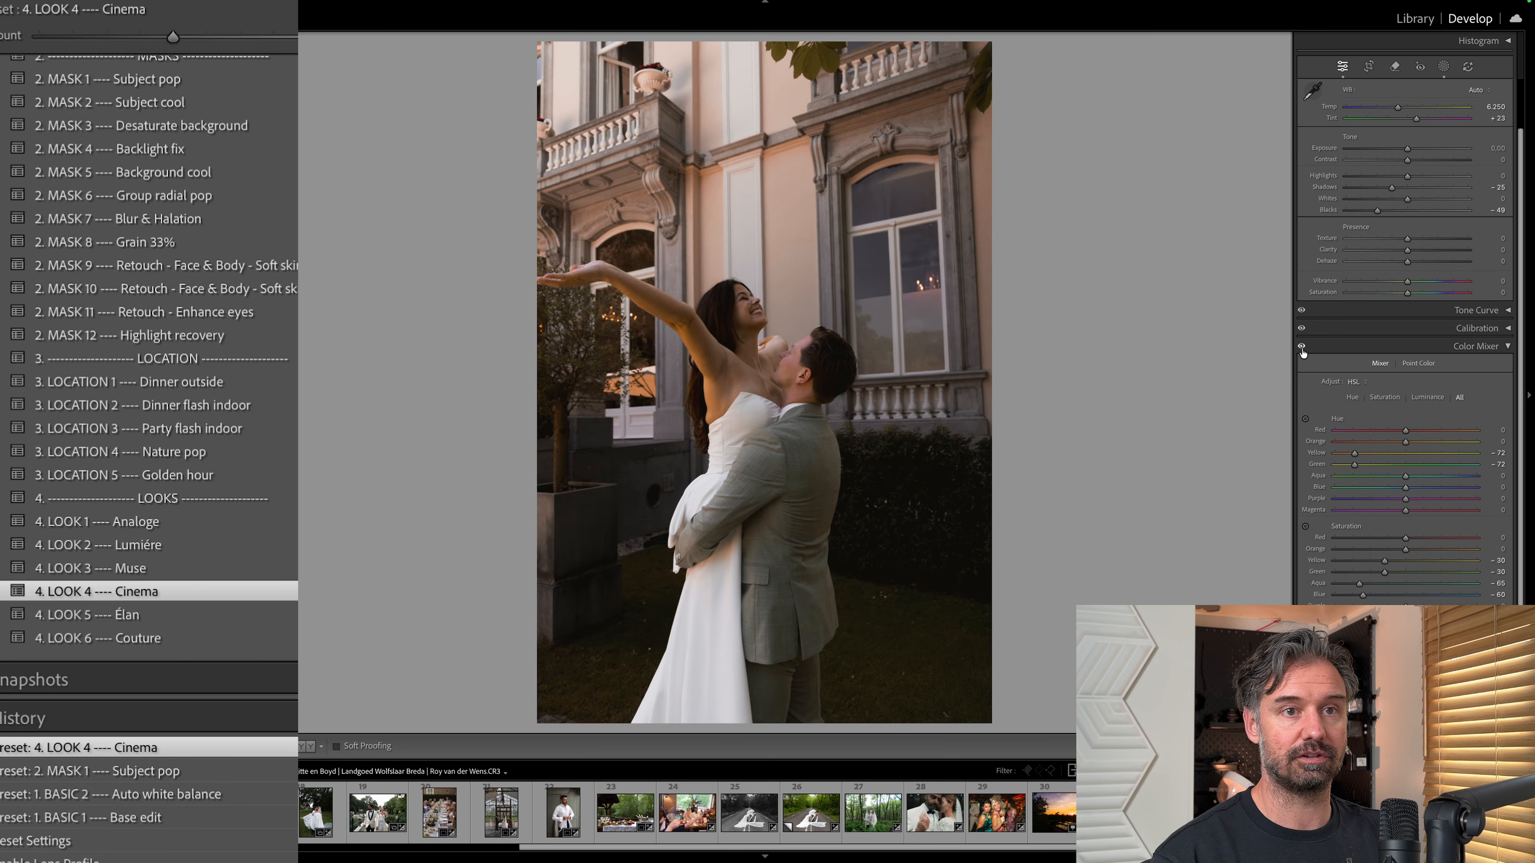
click(1302, 348)
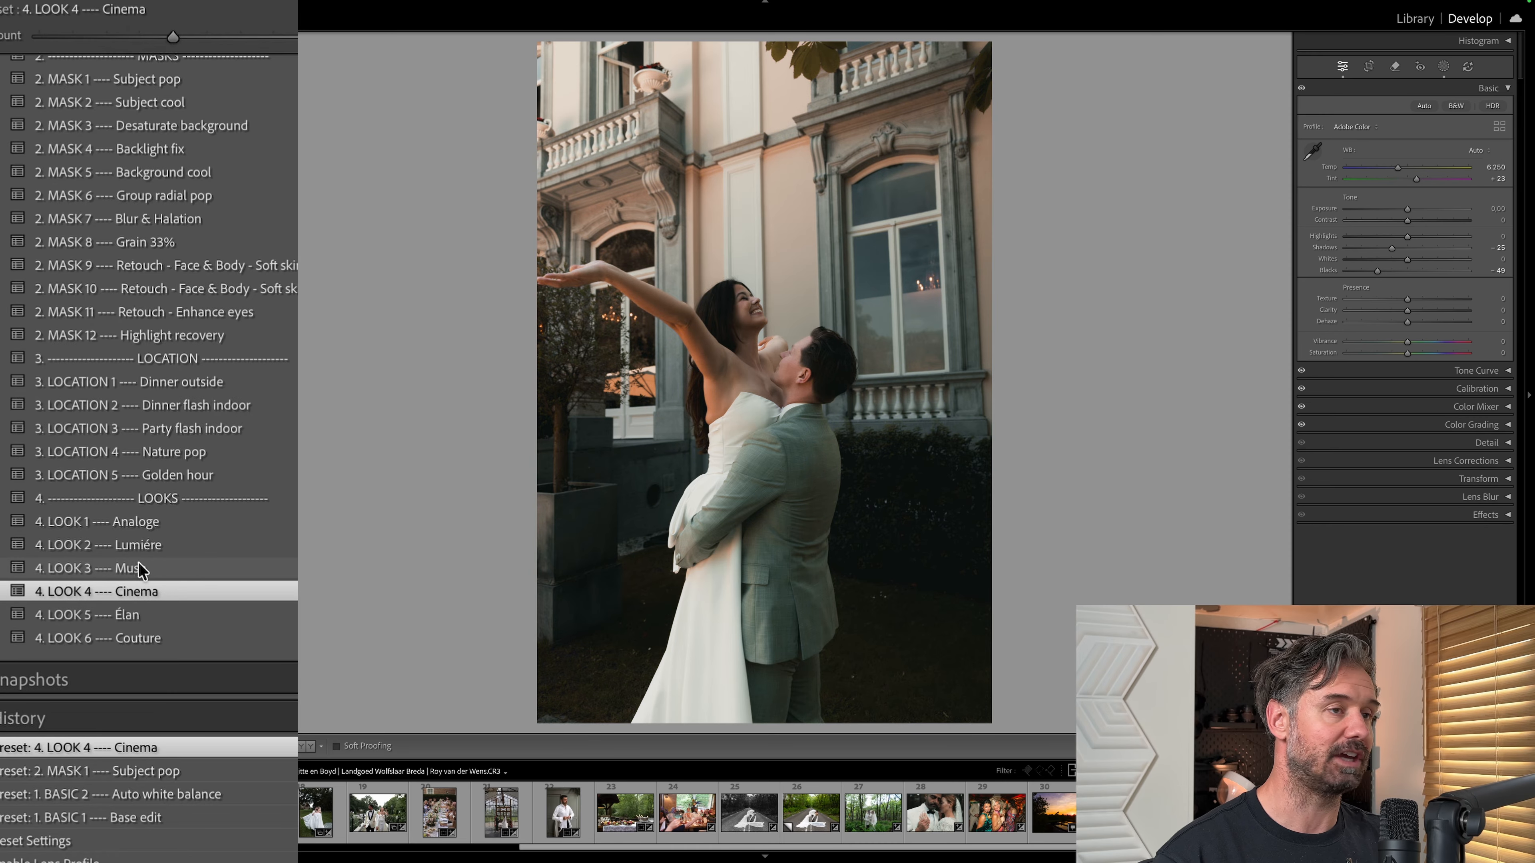
Reset all develop settings of the villa photo and return to the basic presets.
key(super+shift+r)
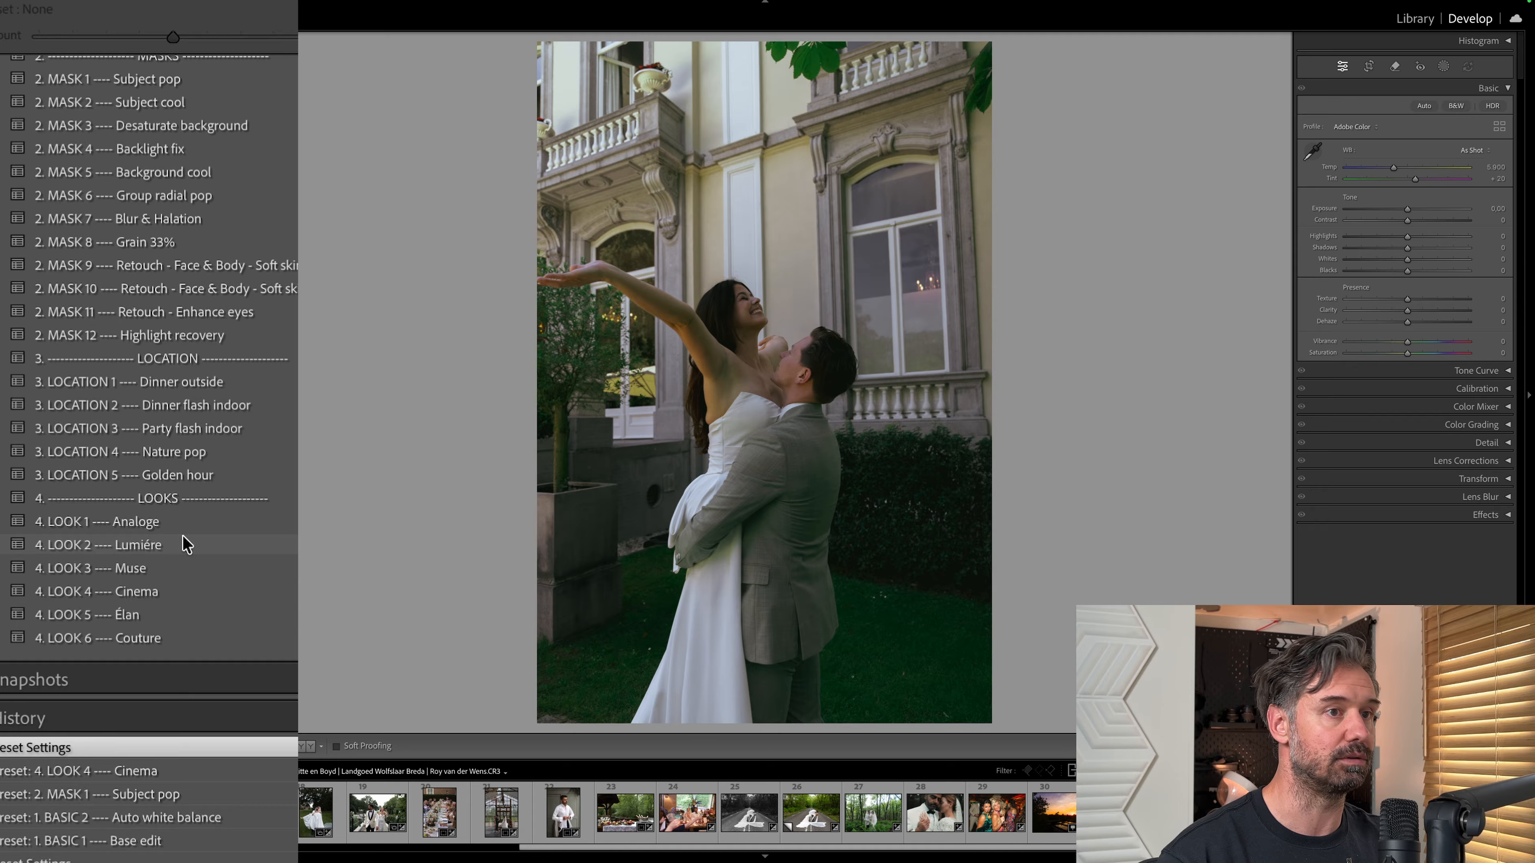
scroll(192, 325, up, 5)
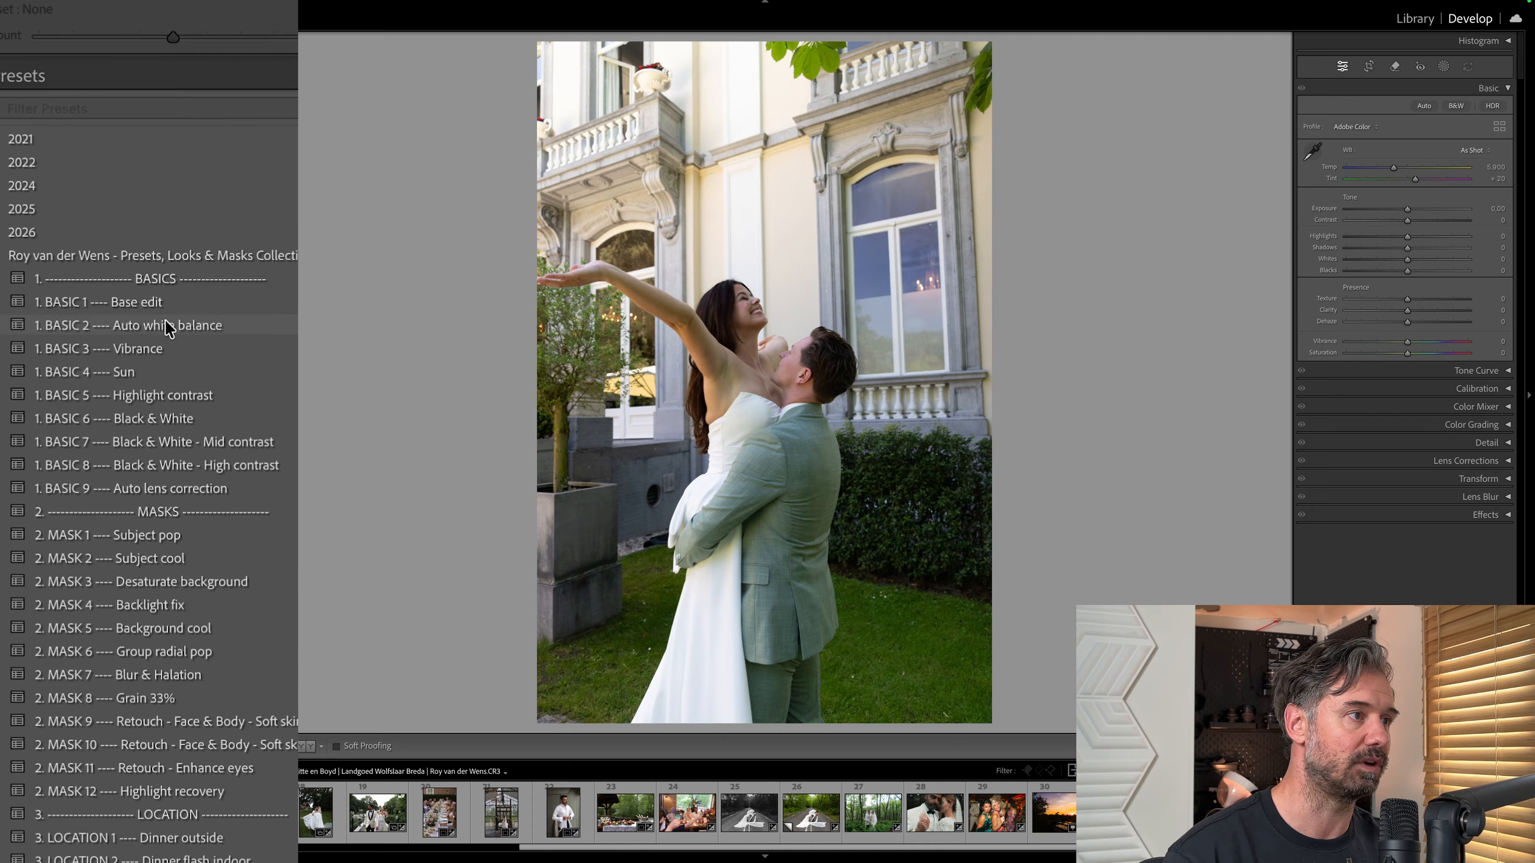
Apply the 1. BASIC 1 Base edit, 1. BASIC 2 Auto white balance, 1. BASIC 9 Auto lens correction and 2. MASK 1 Subject pop presets to the villa photo.
click(155, 299)
click(186, 323)
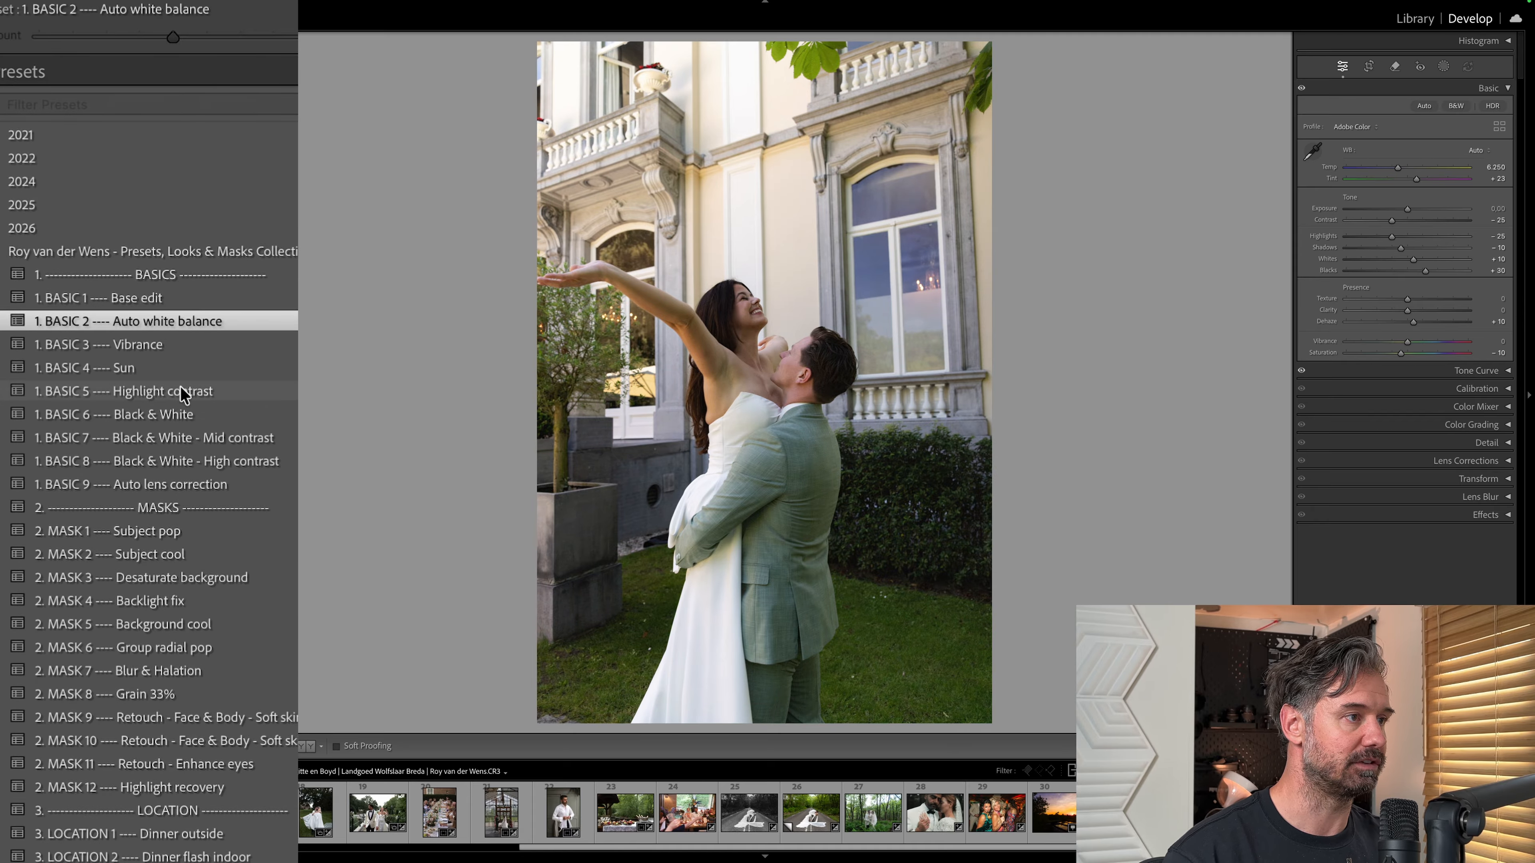
click(179, 485)
click(176, 529)
click(252, 584)
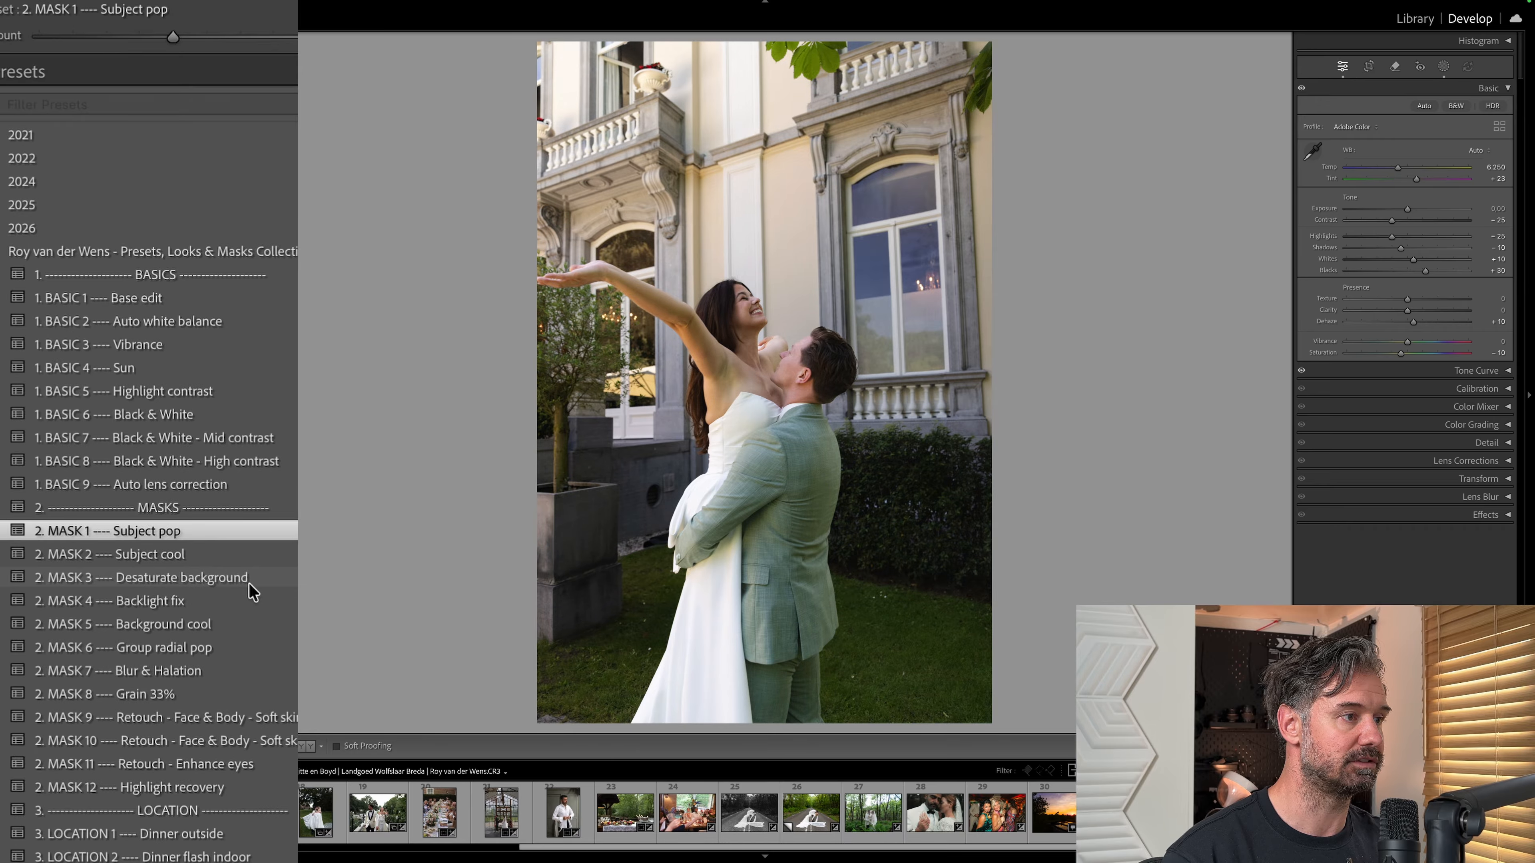
Add a further preset from the collection to the villa photo and sample its white balance from the bride's dress.
scroll(200, 776, down, 4)
click(200, 770)
key(w)
click(738, 441)
click(1314, 152)
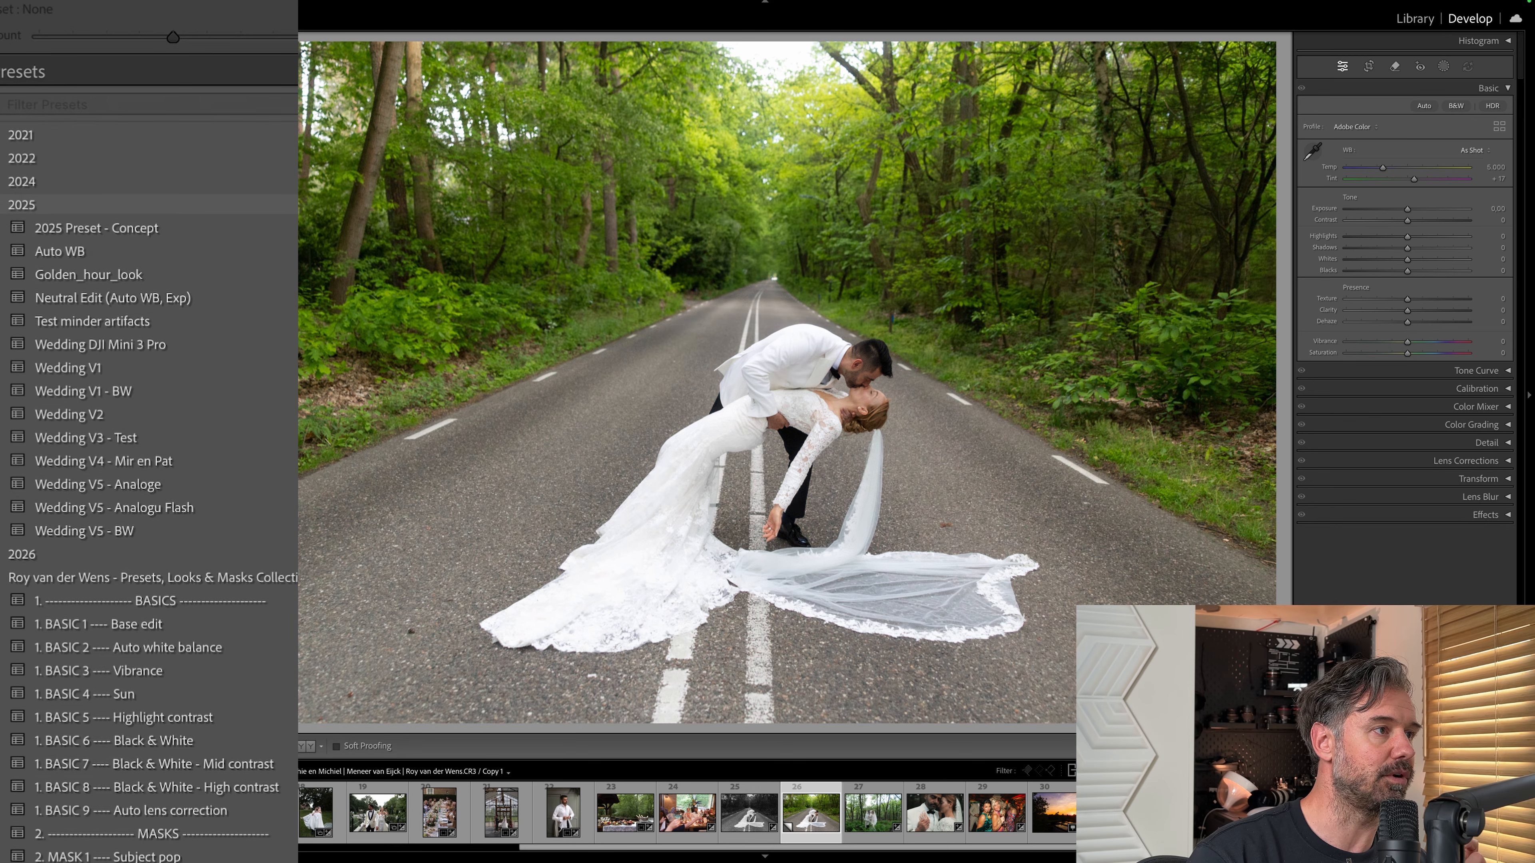
Apply the 2021 - Basis oktober preset to the forest road photo and set its exposure to -0.75.
click(21, 205)
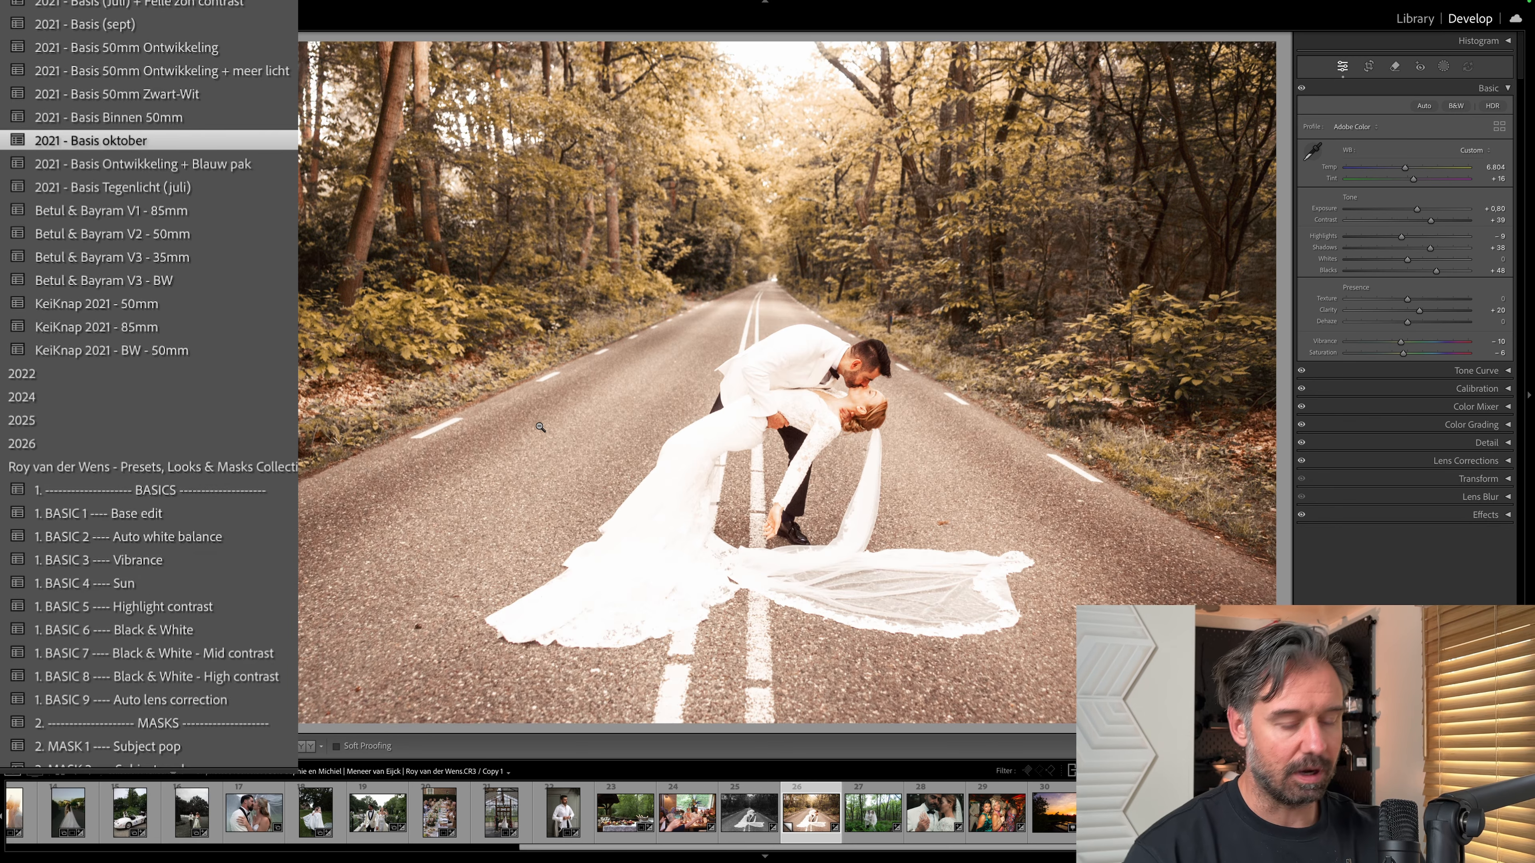
key(minus)
key(minus)
key(minus)
key(minus)
key(minus)
key(minus)
key(minus)
key(minus)
key(minus)
key(minus)
key(minus)
key(minus)
key(minus)
key(minus)
key(minus)
key(minus)
key(minus)
key(equal)
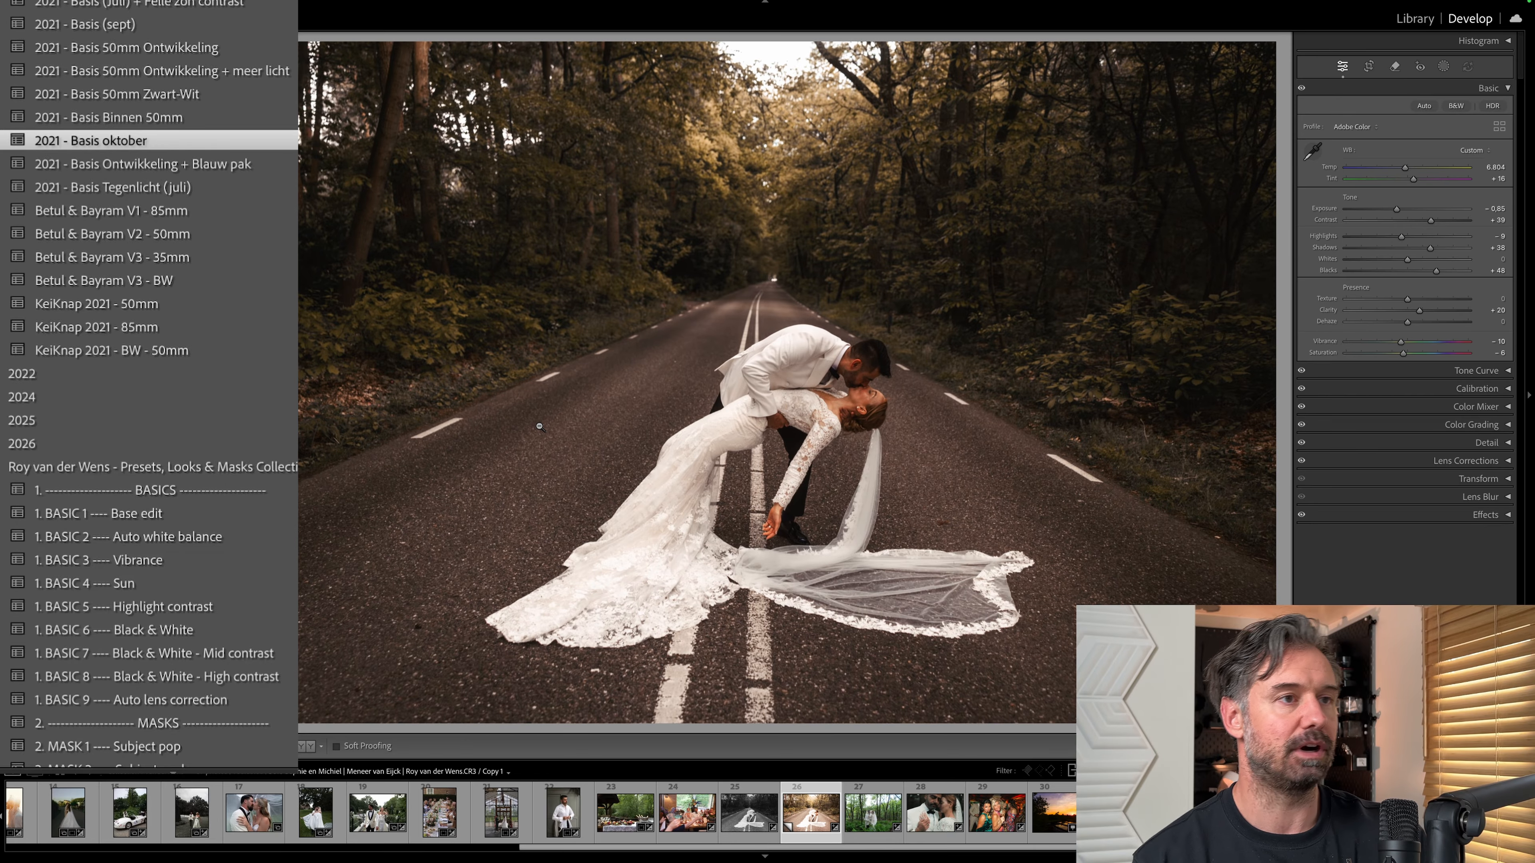
key(equal)
key(equal)
key(equal)
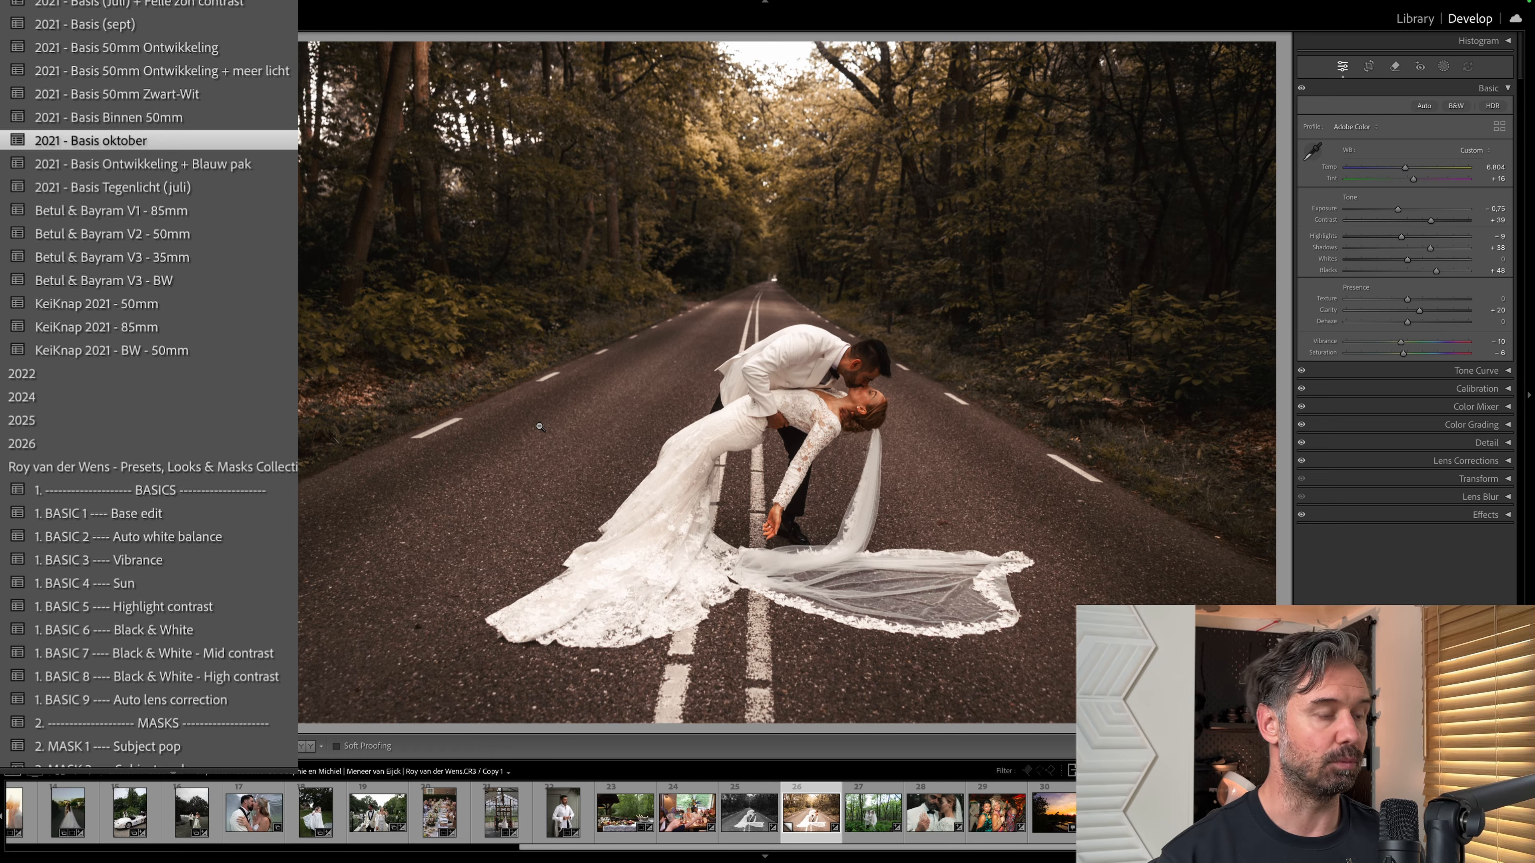
Copy the full name of the 4. LOOK 6 Couture preset without renaming it.
scroll(206, 381, down, 10)
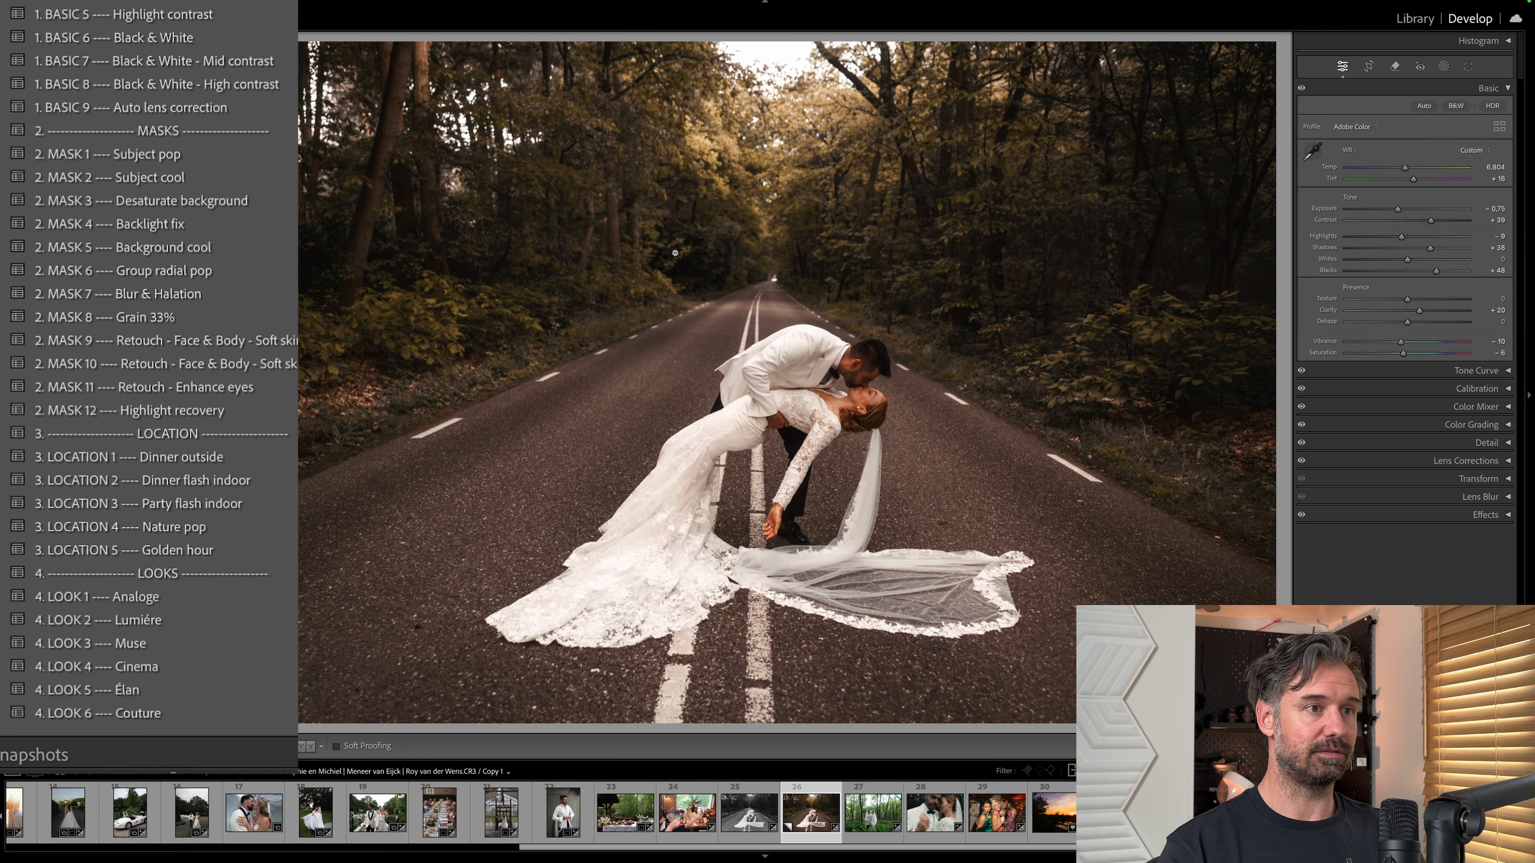
scroll(226, 479, down, 9)
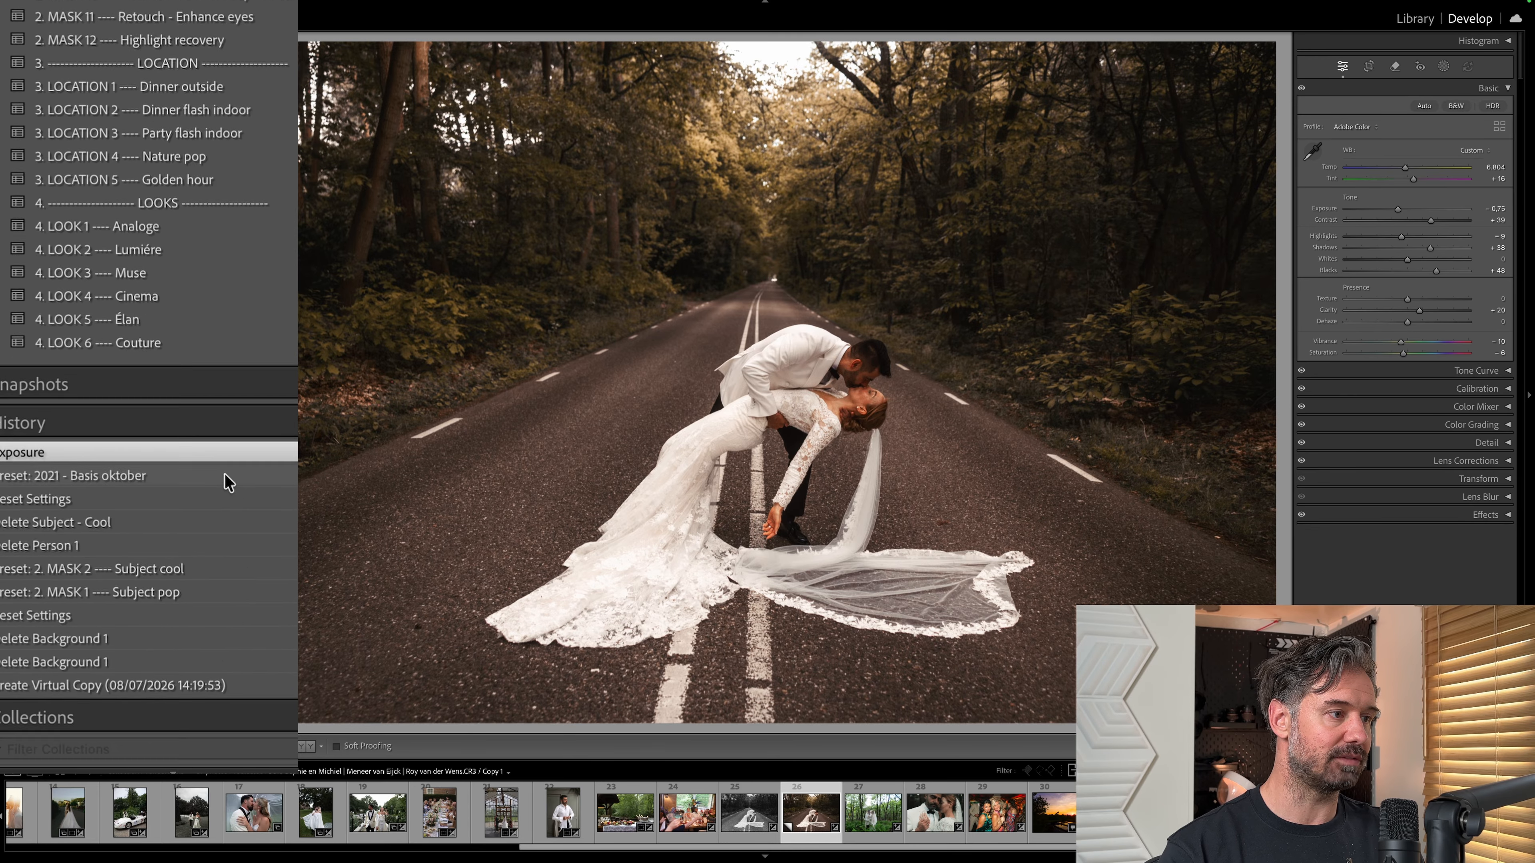
scroll(226, 479, up, 7)
scroll(227, 483, up, 2)
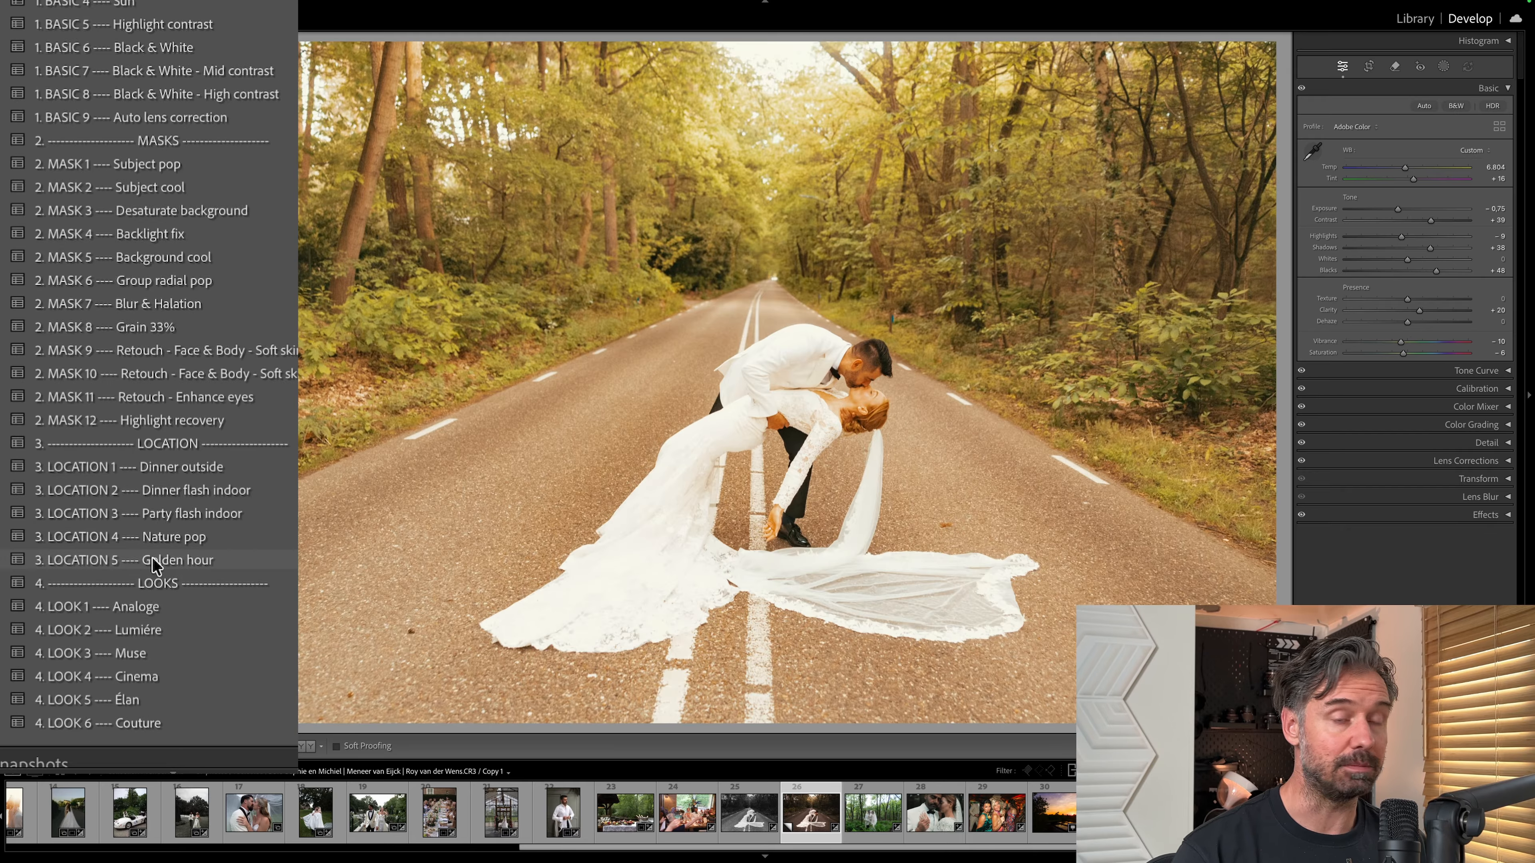
scroll(137, 627, down, 2)
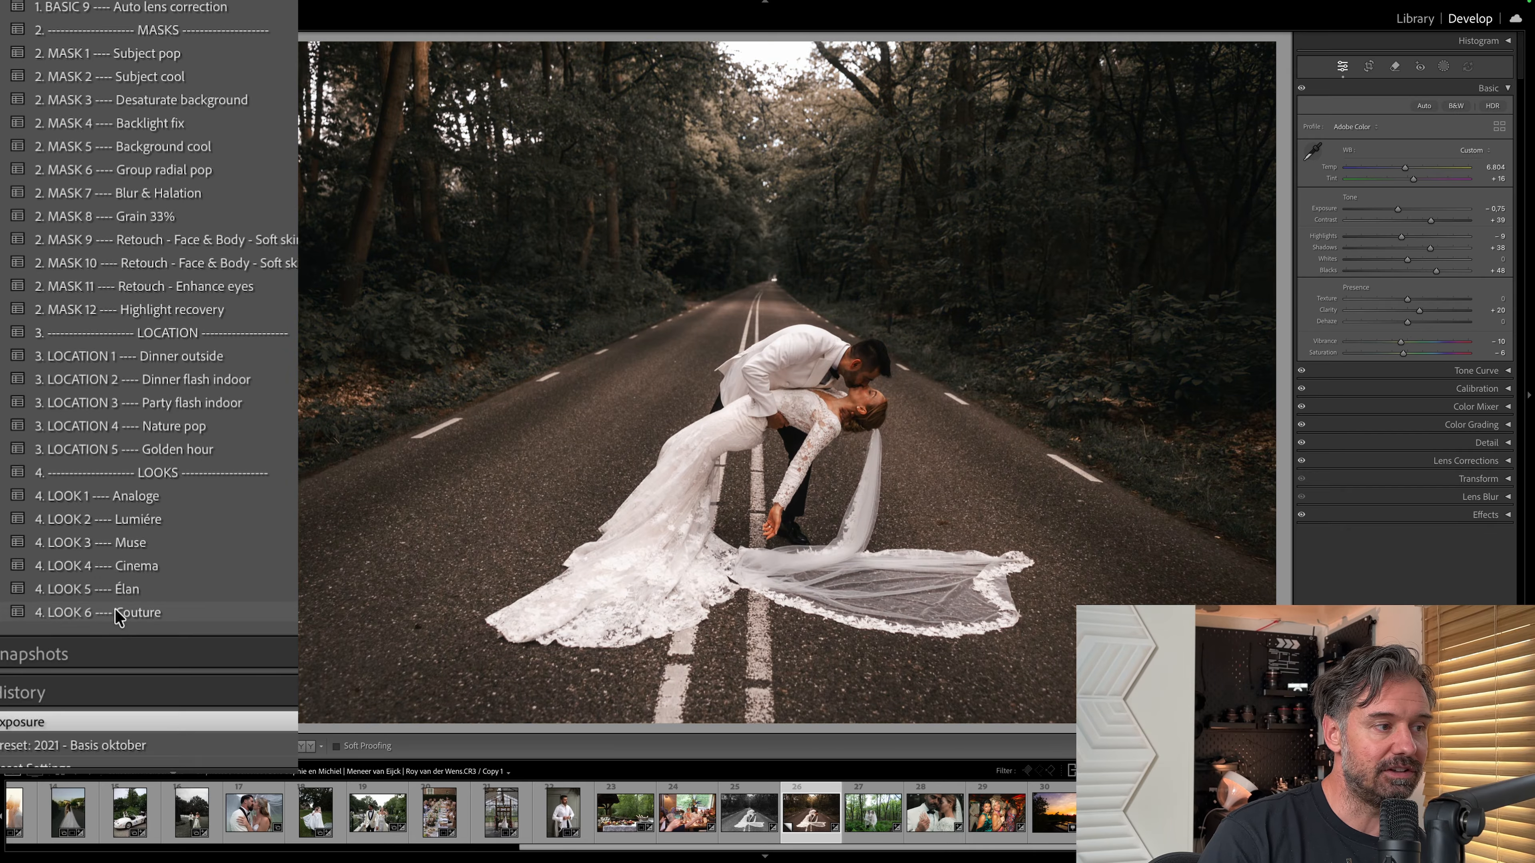
right_click(119, 617)
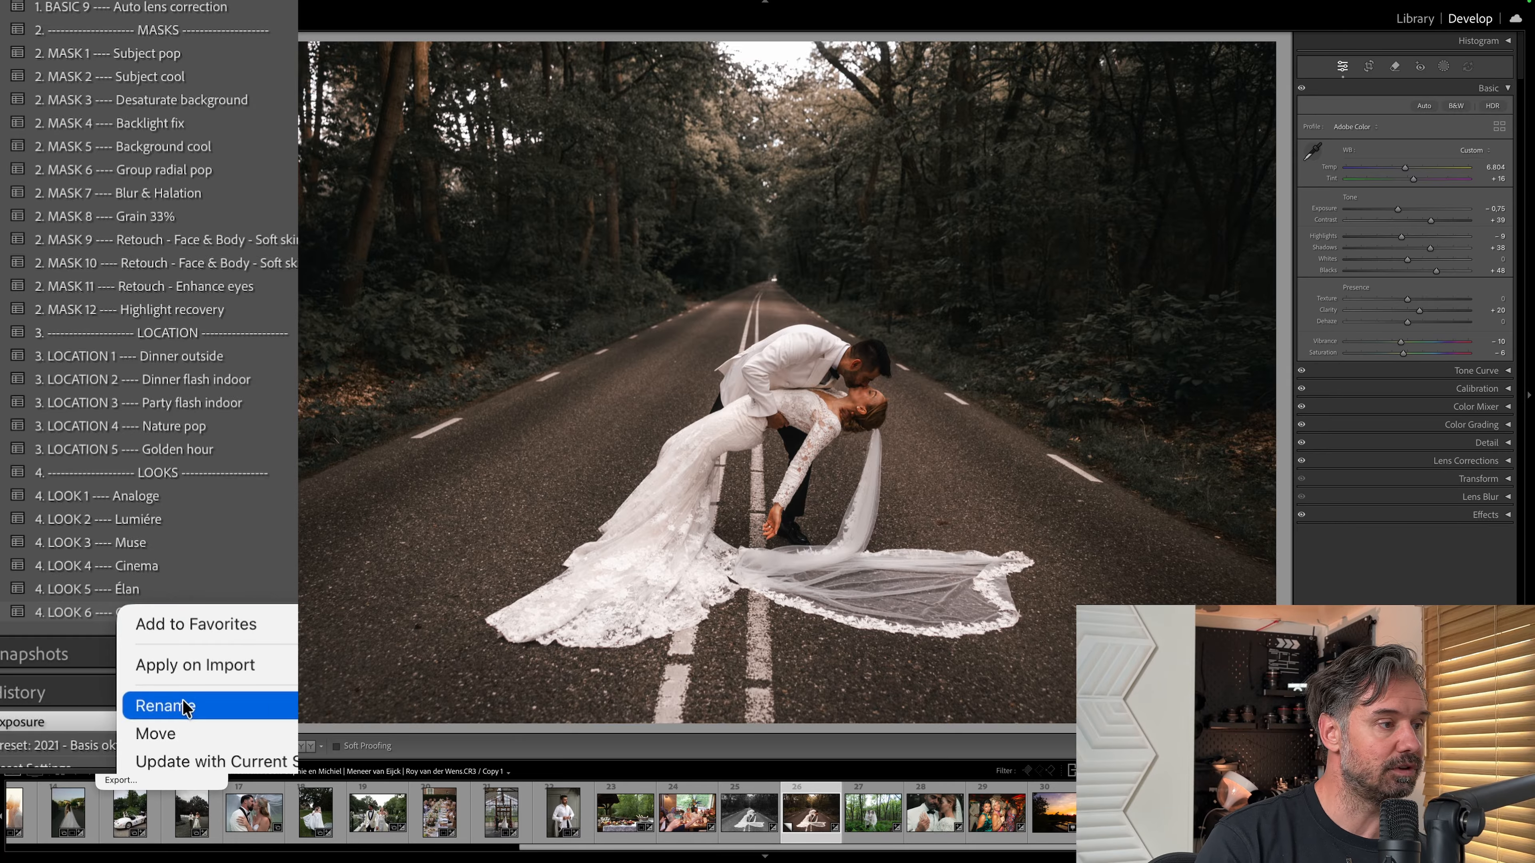
click(166, 704)
key(super+c)
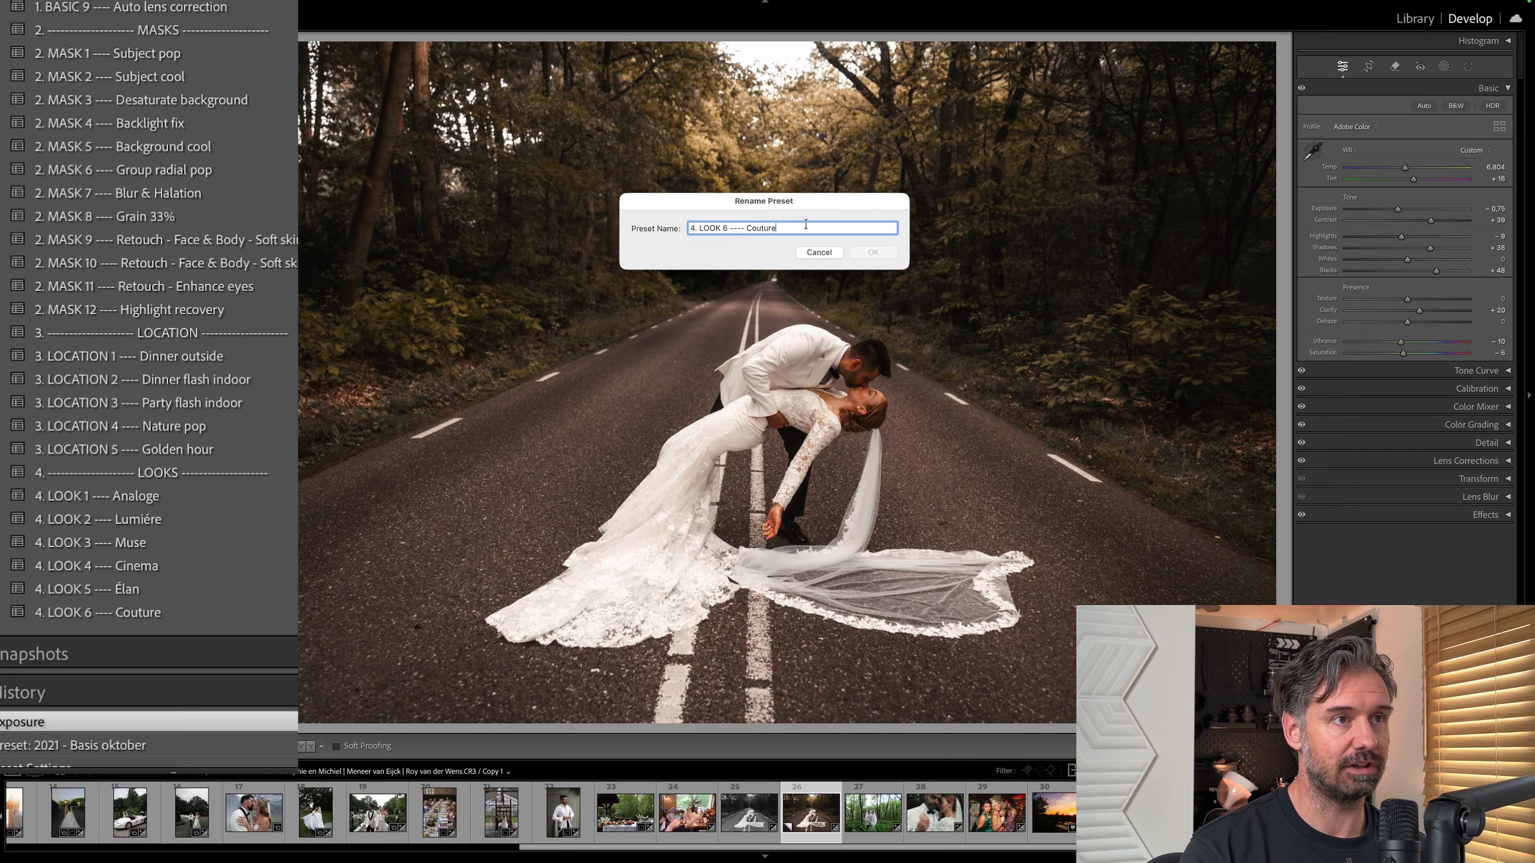
click(819, 254)
Start a new develop preset named "4. LOOK 7 ---- TUTORIAL" in the Presets, Looks & Masks Collection group.
scroll(360, 154, up, 5)
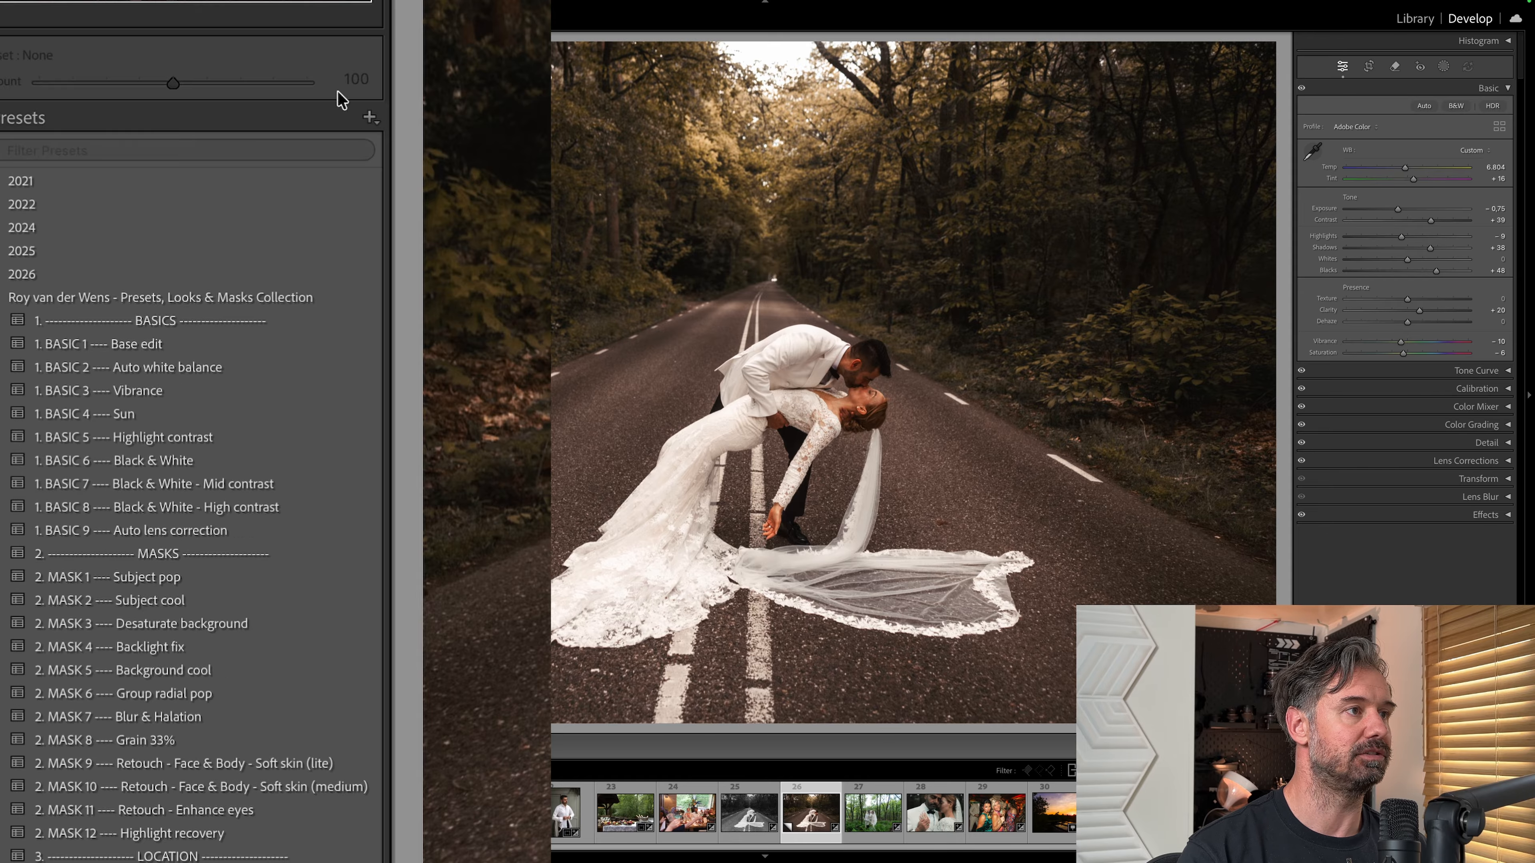
click(369, 116)
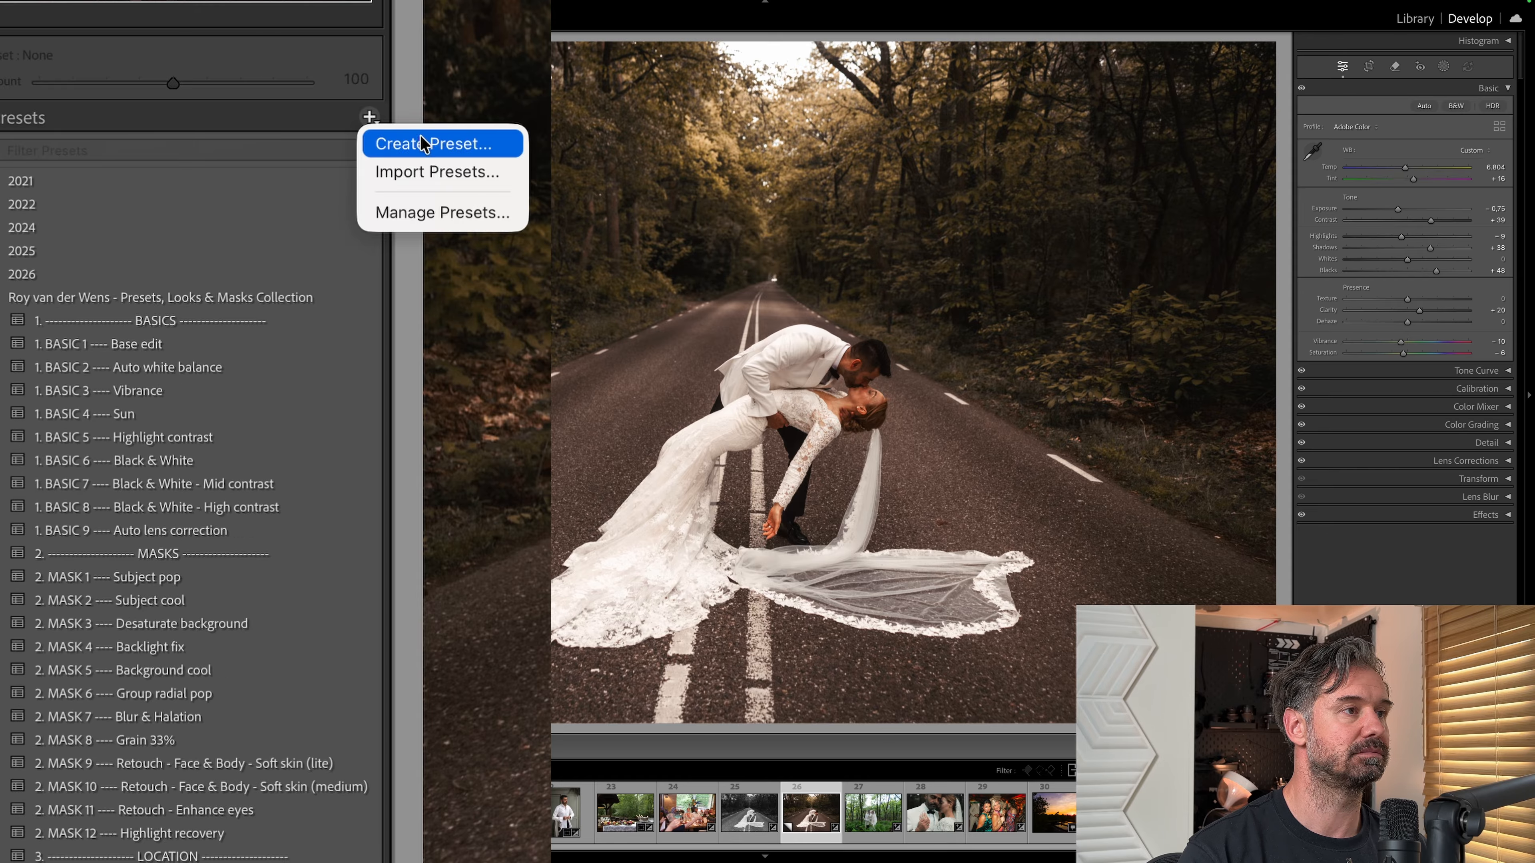
click(433, 145)
click(567, 270)
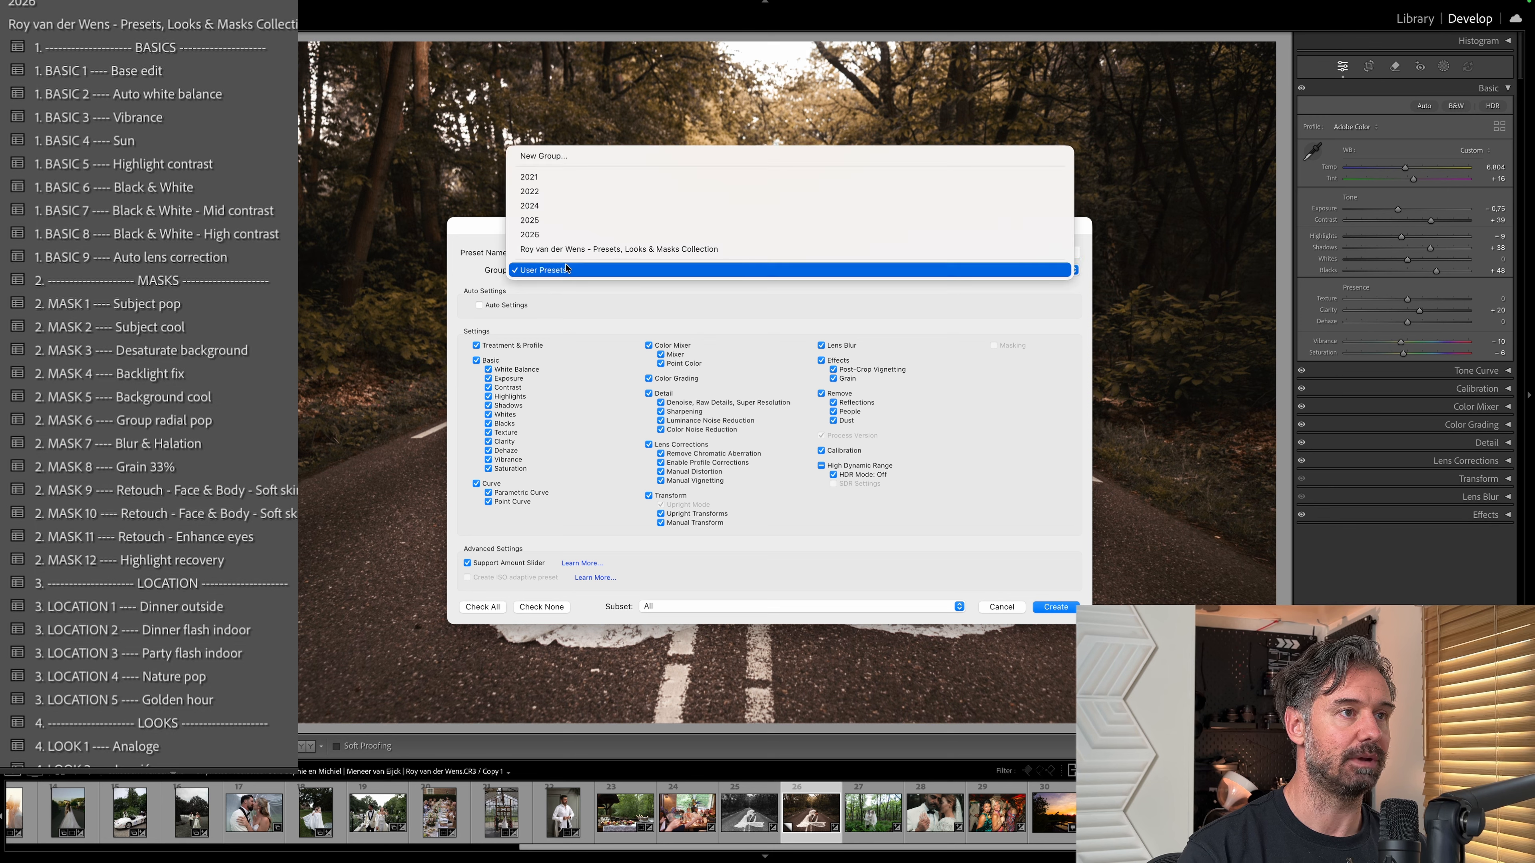
click(564, 253)
click(586, 252)
key(super+v)
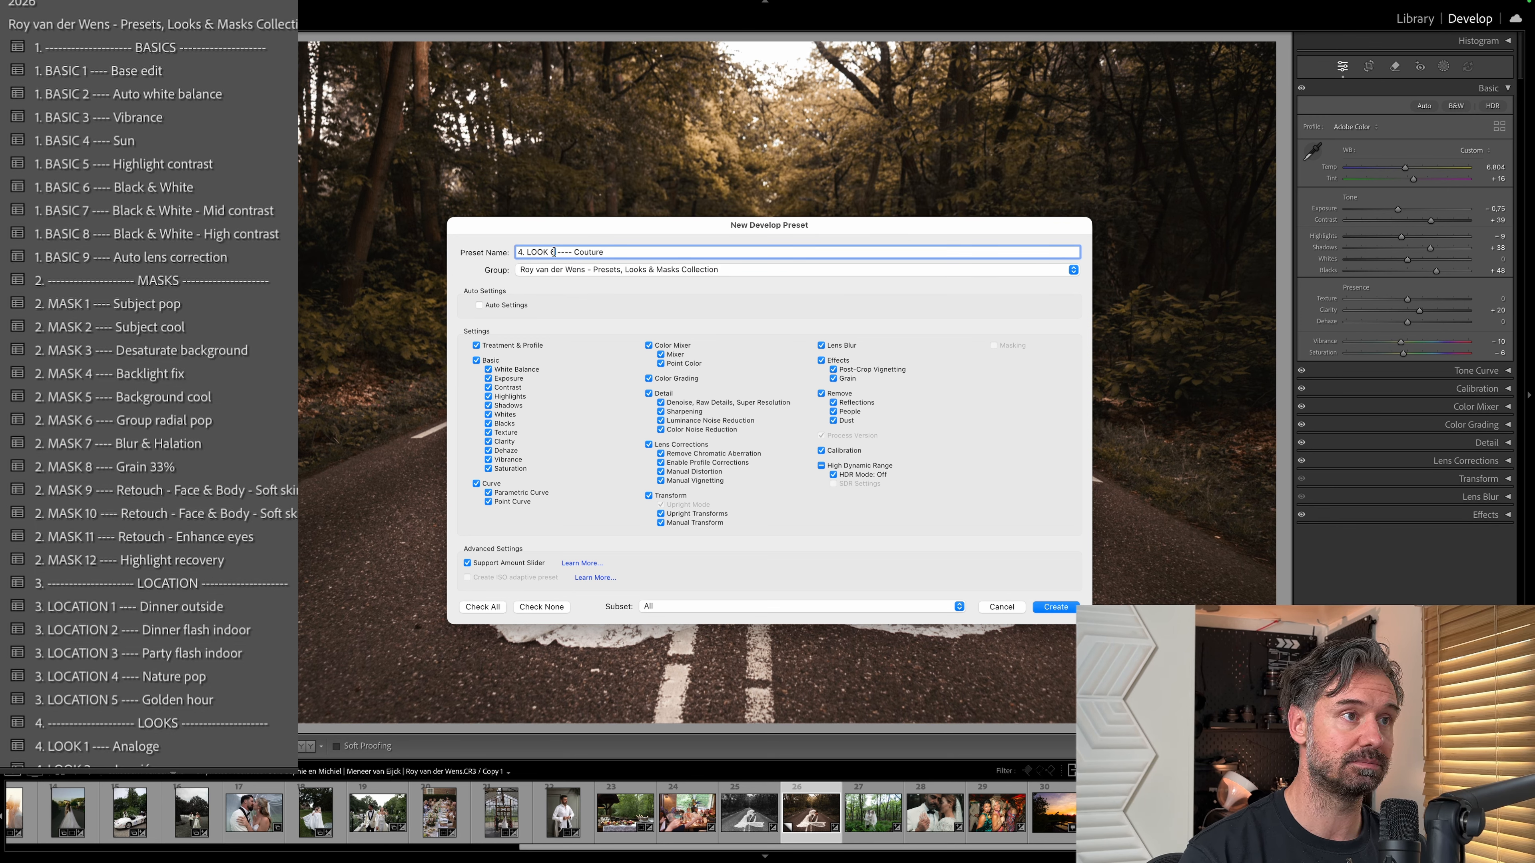
key(BackSpace)
text(7)
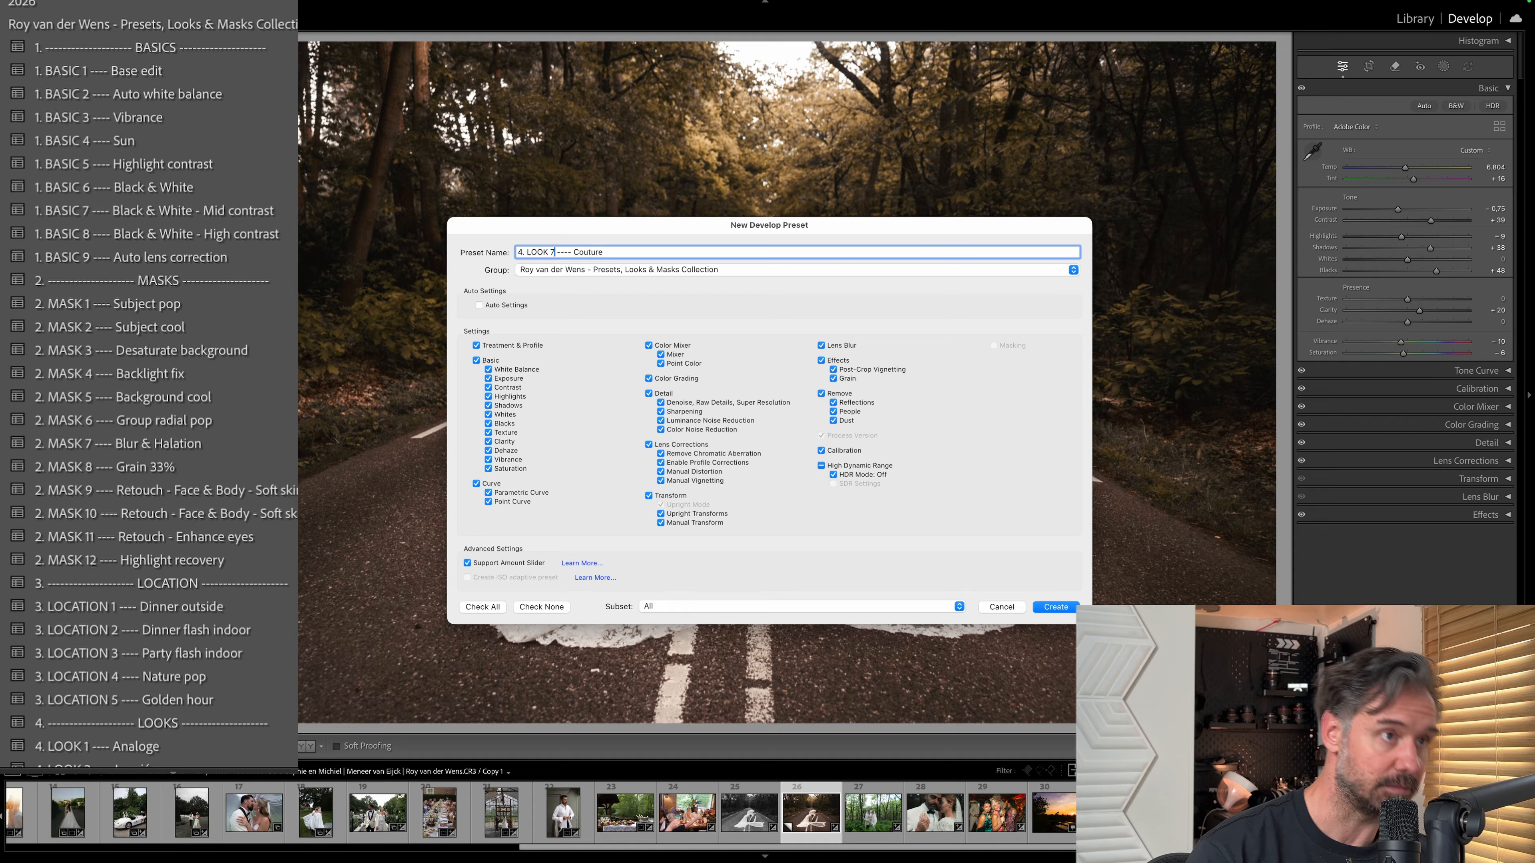
double_click(583, 252)
text(TUTORIAL)
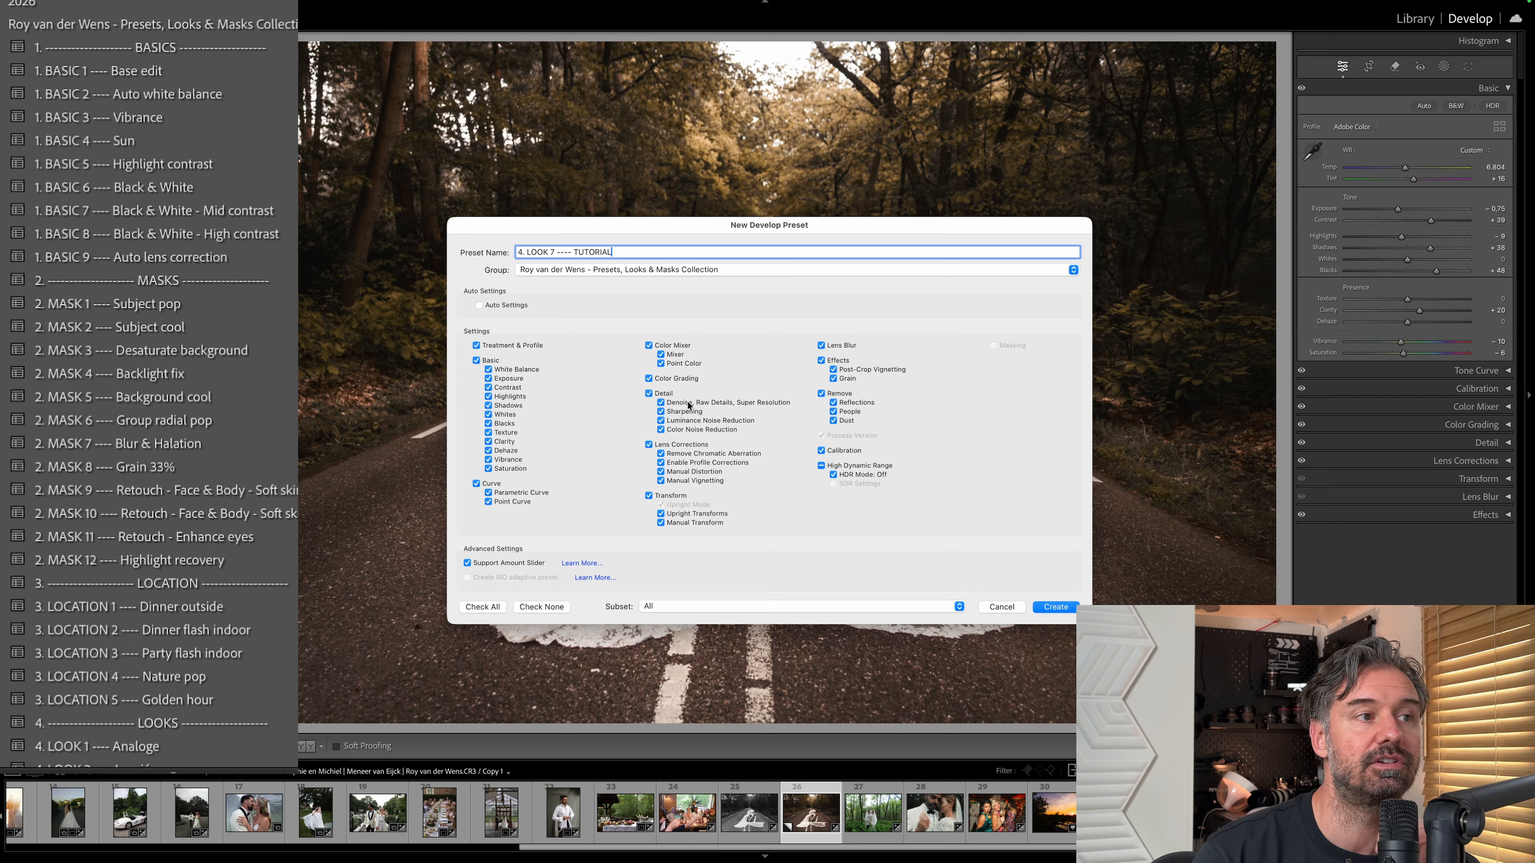
Limit the preset to Basic without White Balance and Exposure, Curve, Color Mixer, Color Grading and Calibration, and create it.
click(476, 346)
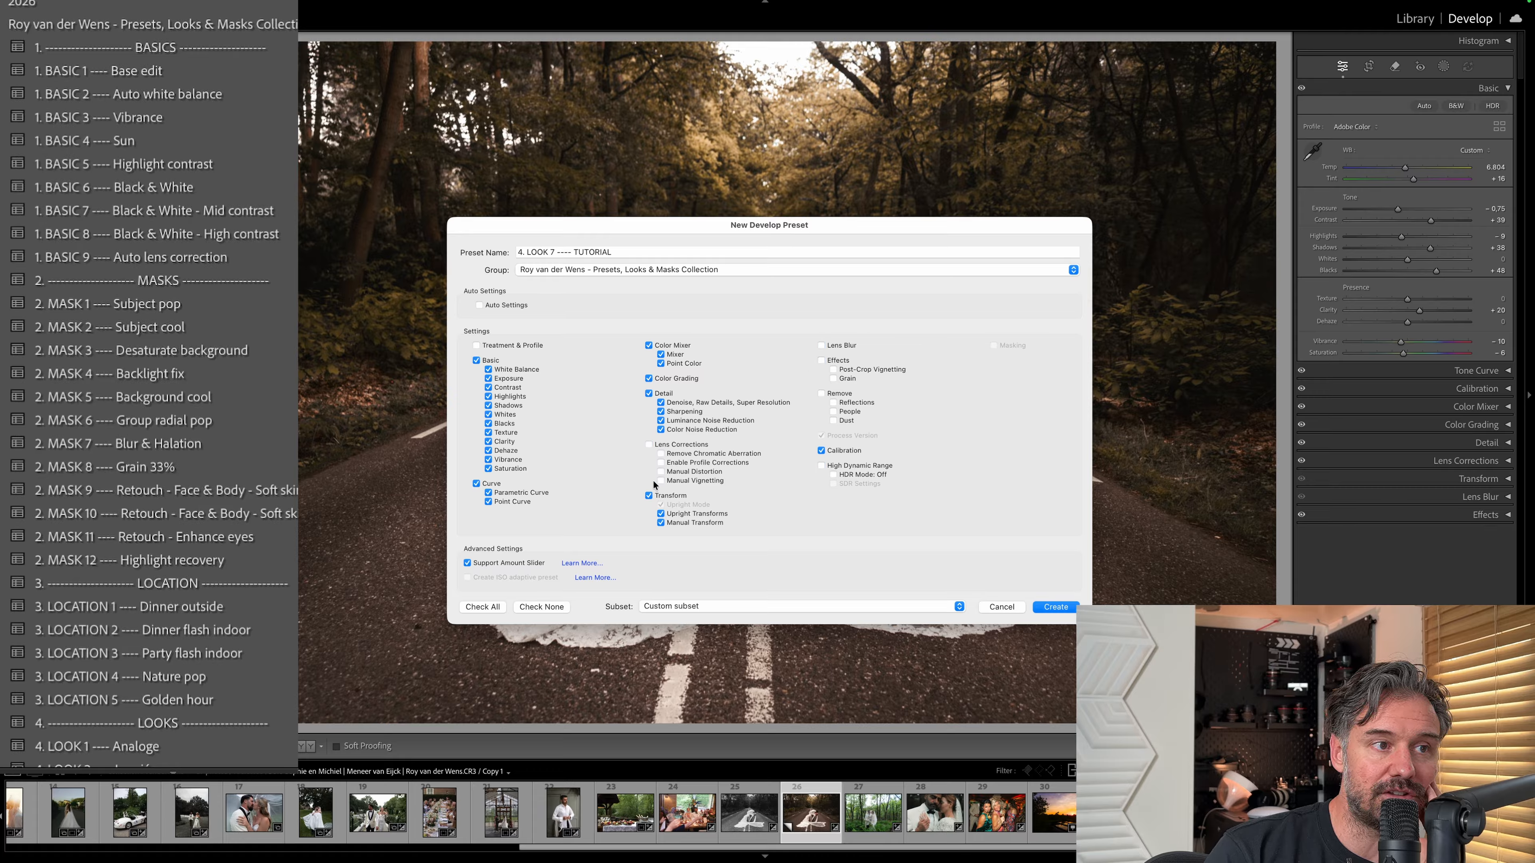
click(649, 496)
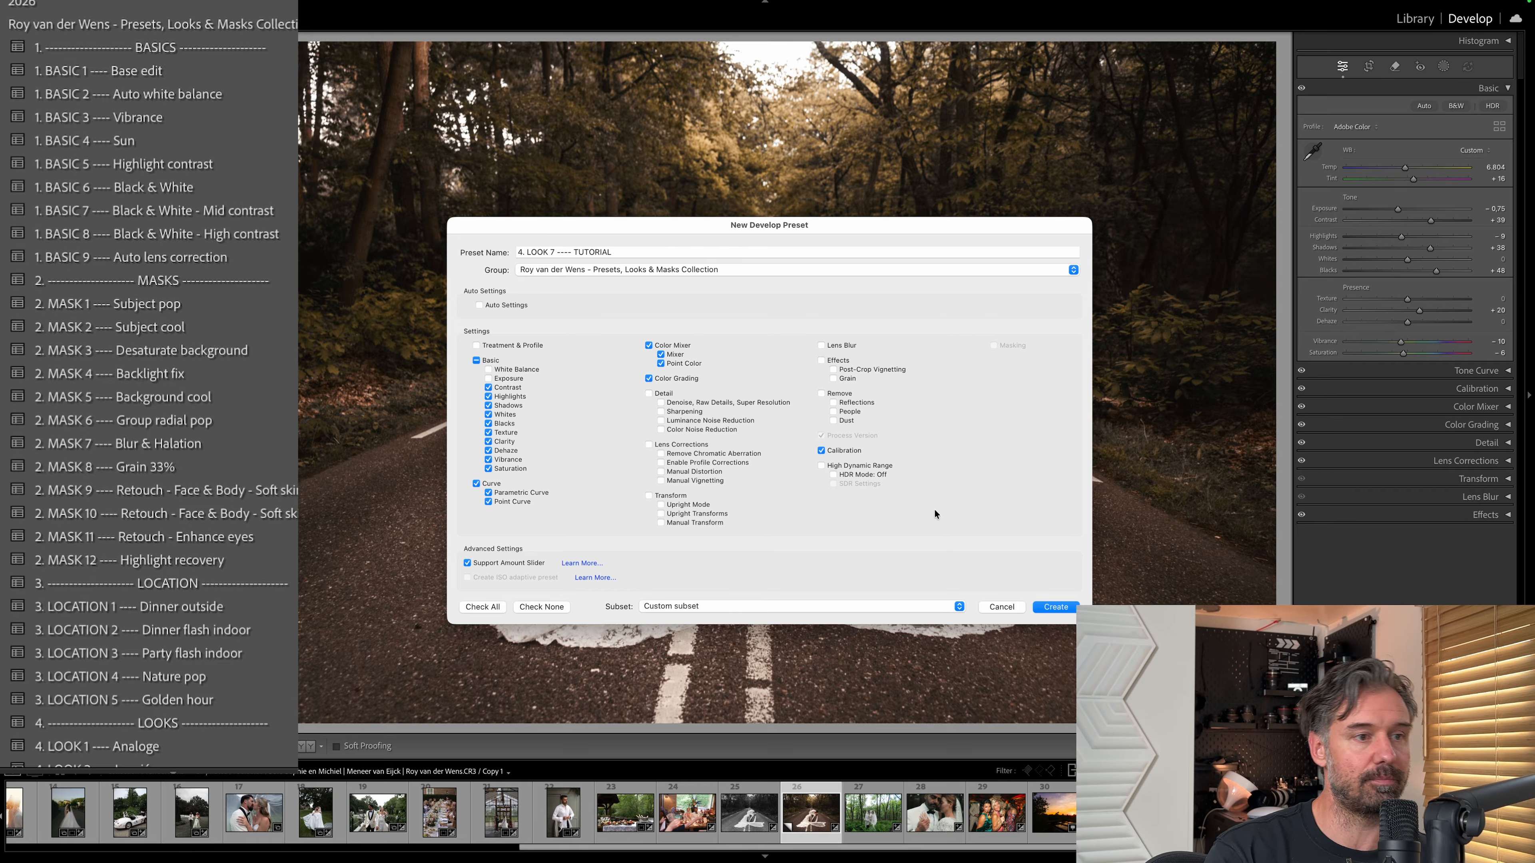
click(1056, 606)
scroll(145, 423, down, 10)
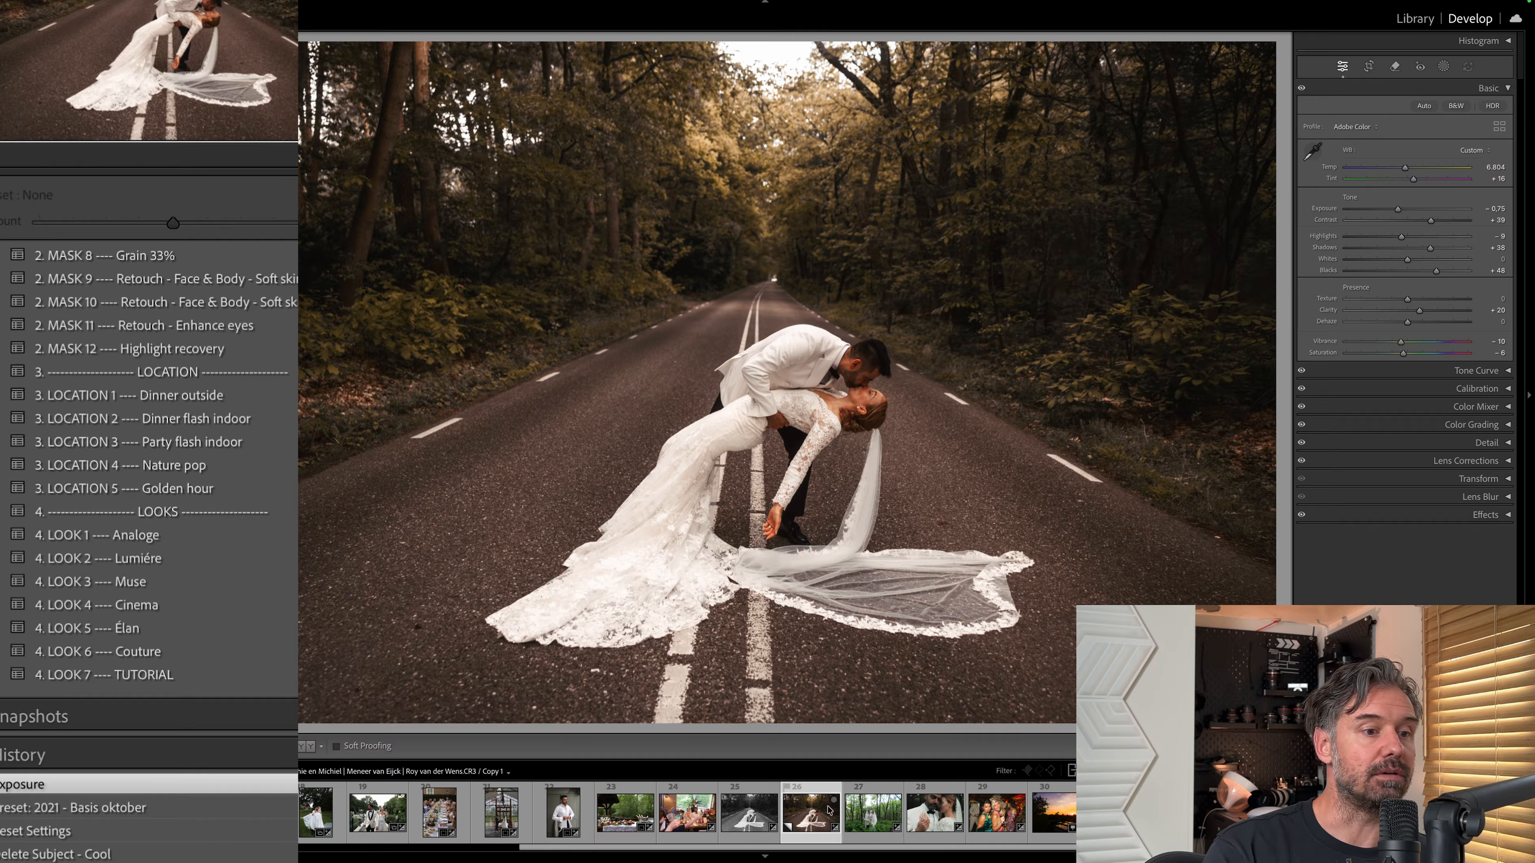
Reset the road photo and apply the 1. BASIC 1 Base edit, 2. MASK 1 Subject pop and 4. LOOK 7 TUTORIAL presets.
key(super+shift+r)
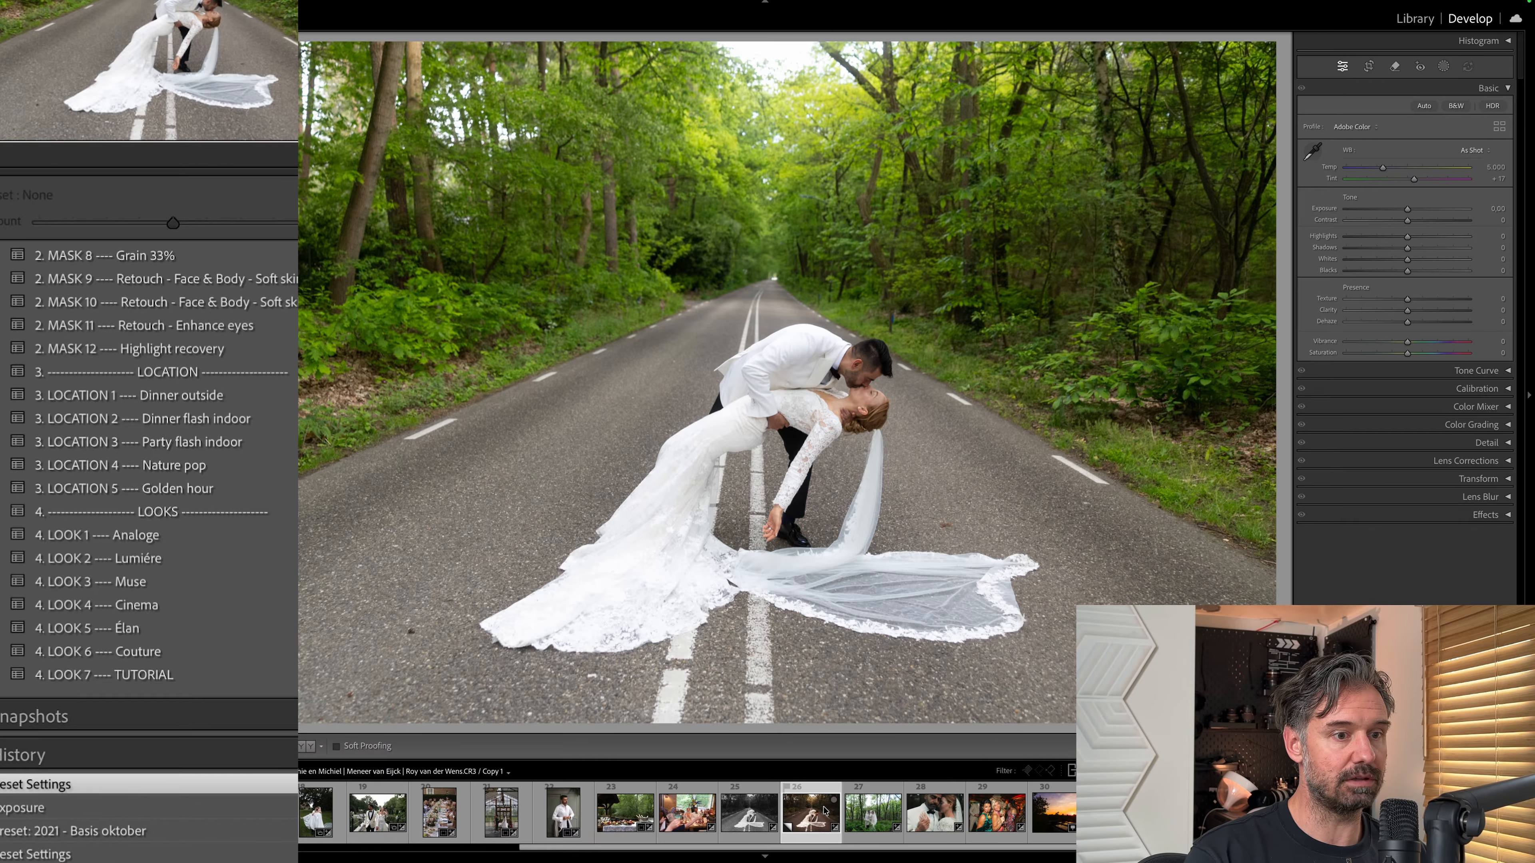
scroll(270, 511, up, 8)
scroll(271, 512, down, 4)
scroll(270, 512, up, 4)
click(124, 334)
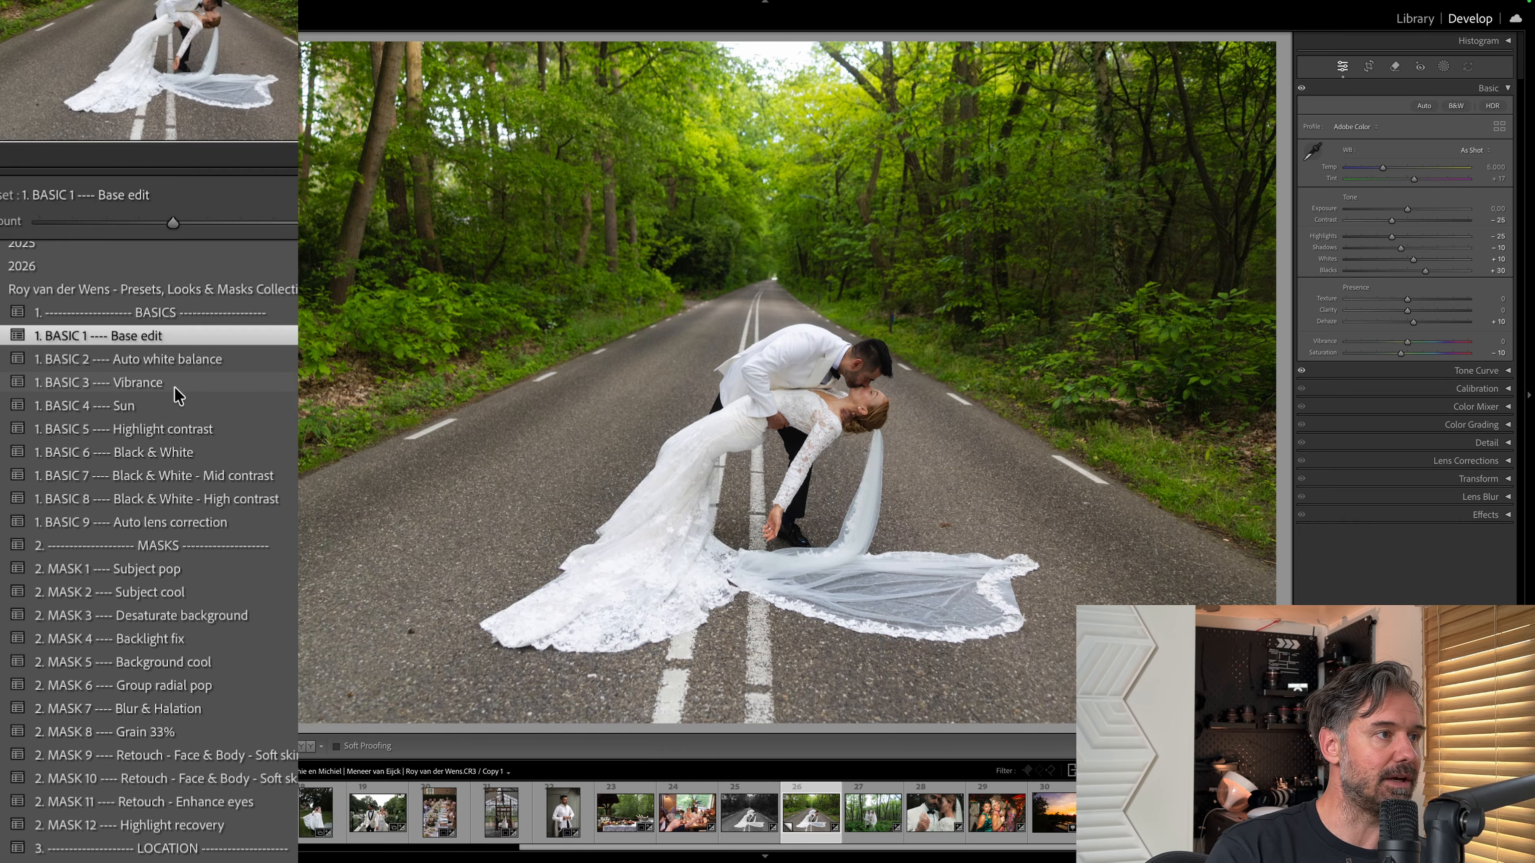
click(184, 574)
scroll(182, 574, down, 6)
click(104, 762)
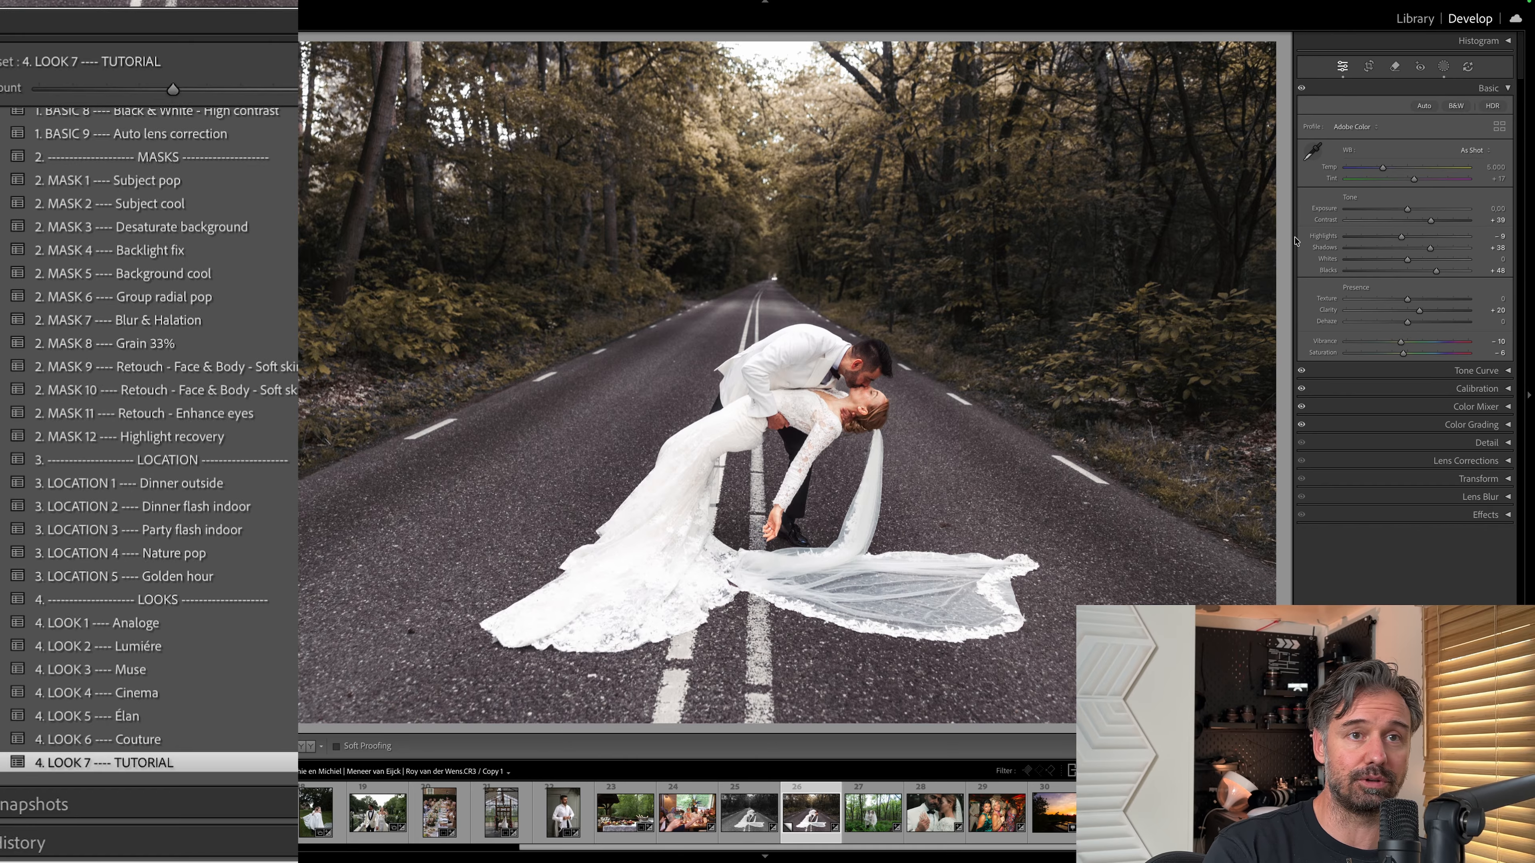
Compare the road photo with and without its BG - Desaturate, BG - Subject pop - Dark and Subject Pop - Light masks.
click(1443, 66)
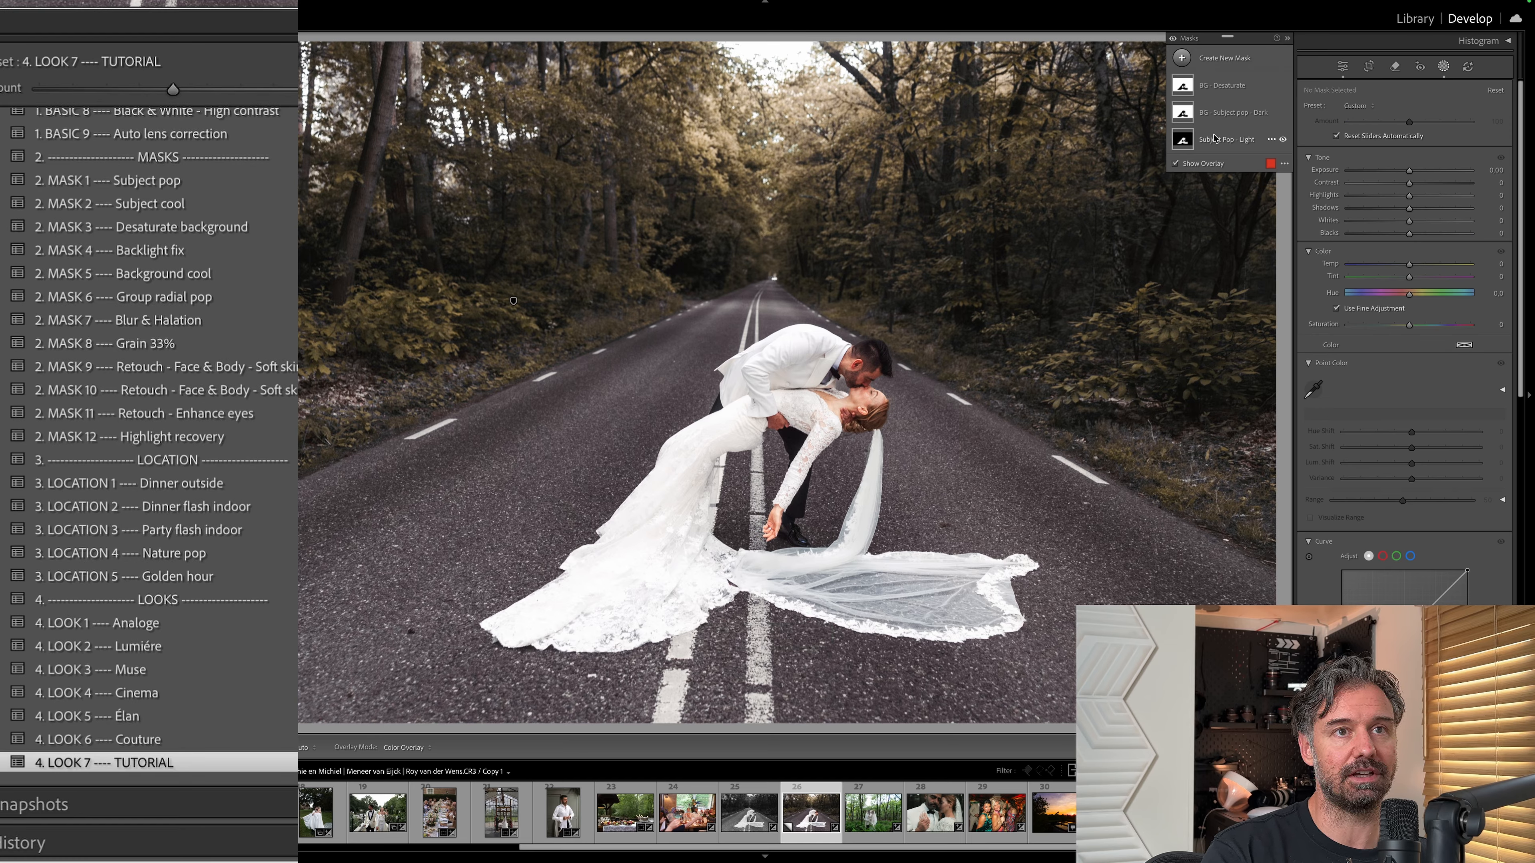
mouse_move(1278, 92)
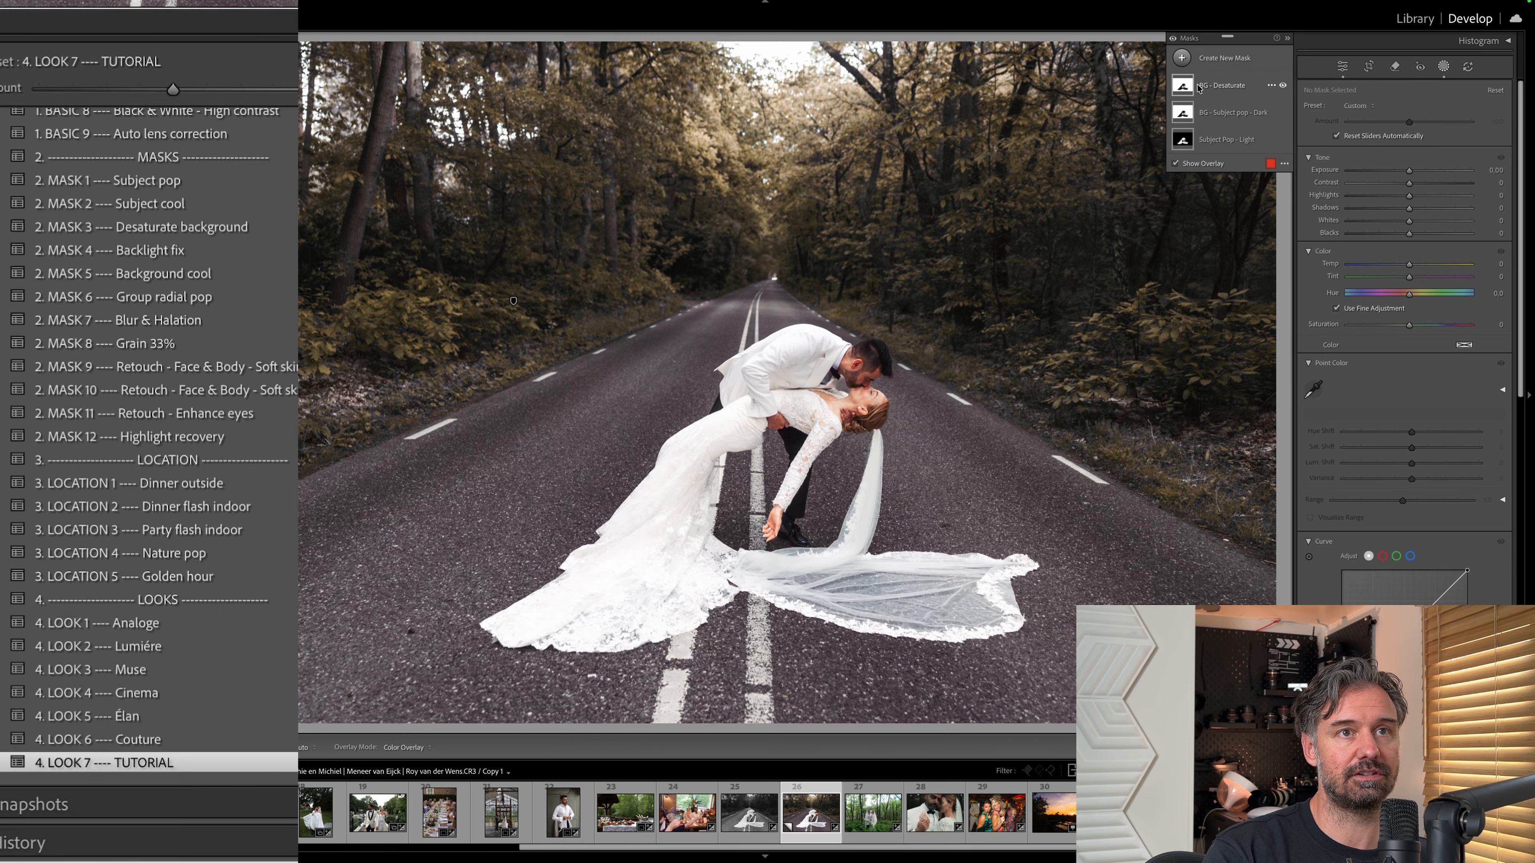
click(1283, 87)
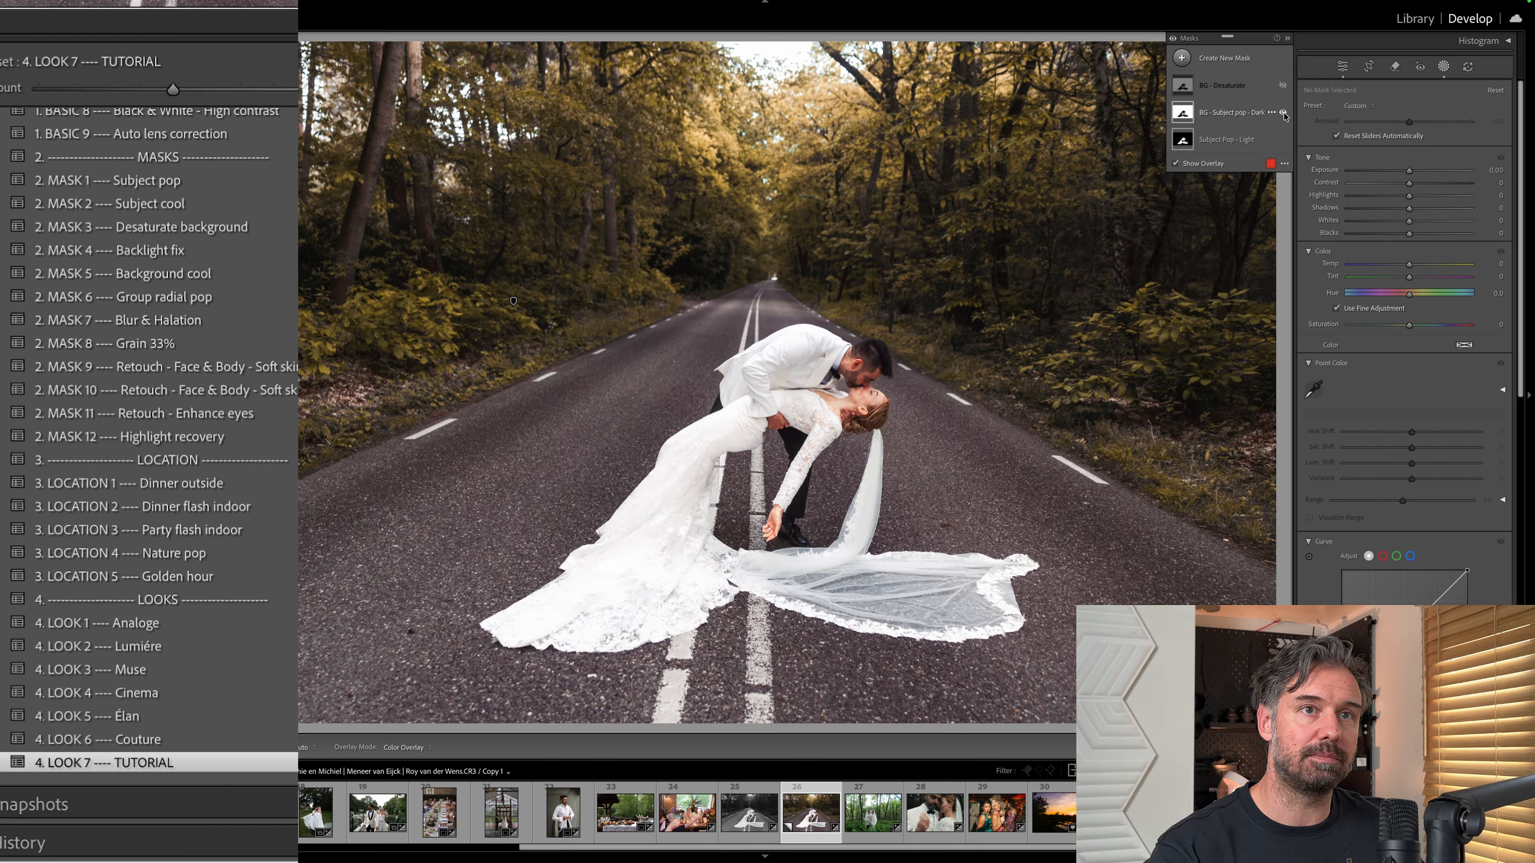
click(1283, 113)
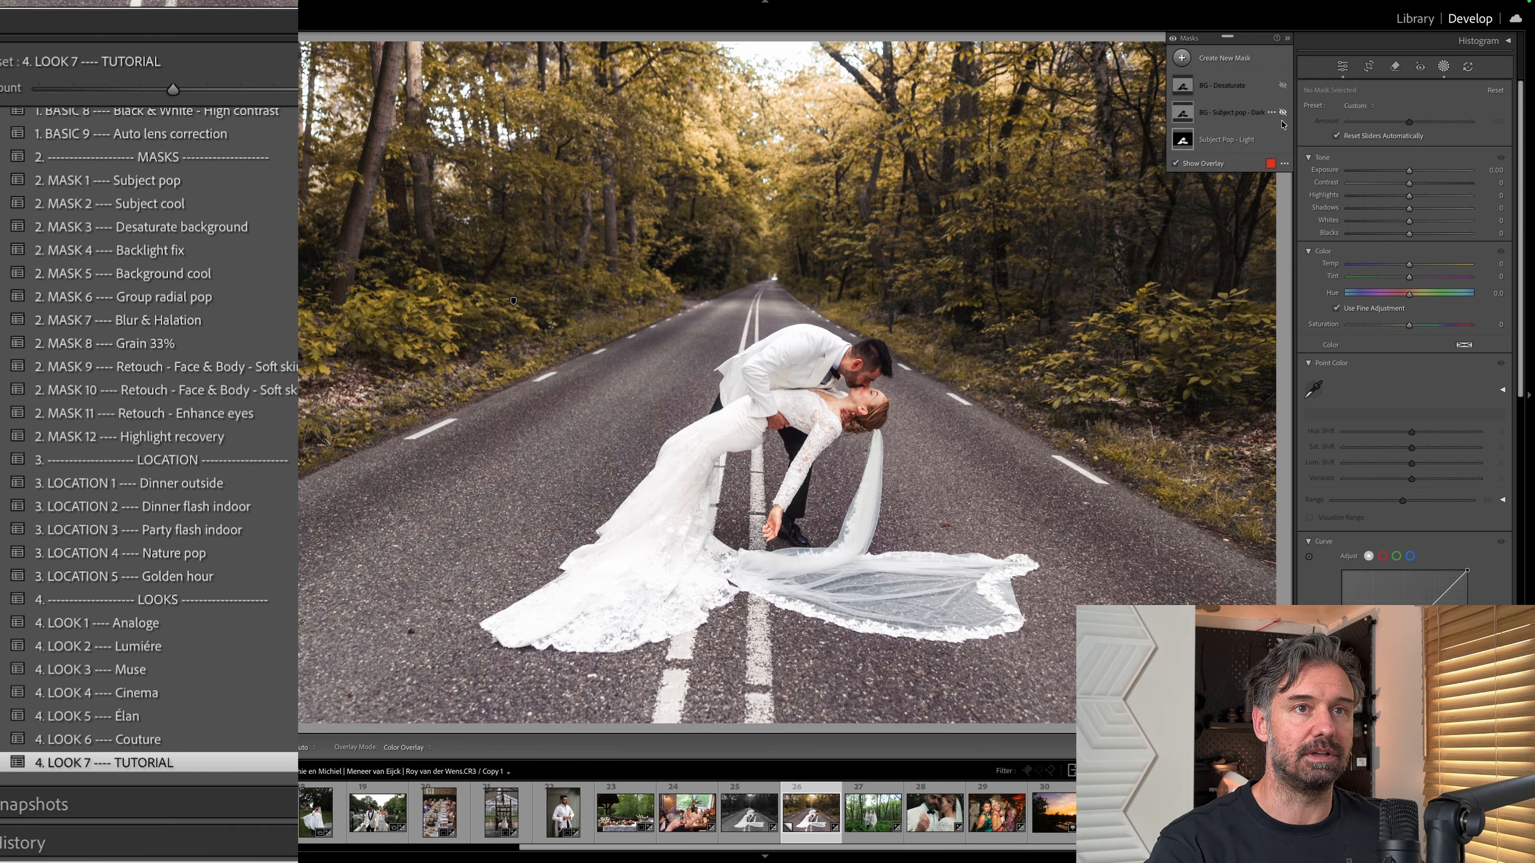
click(1283, 140)
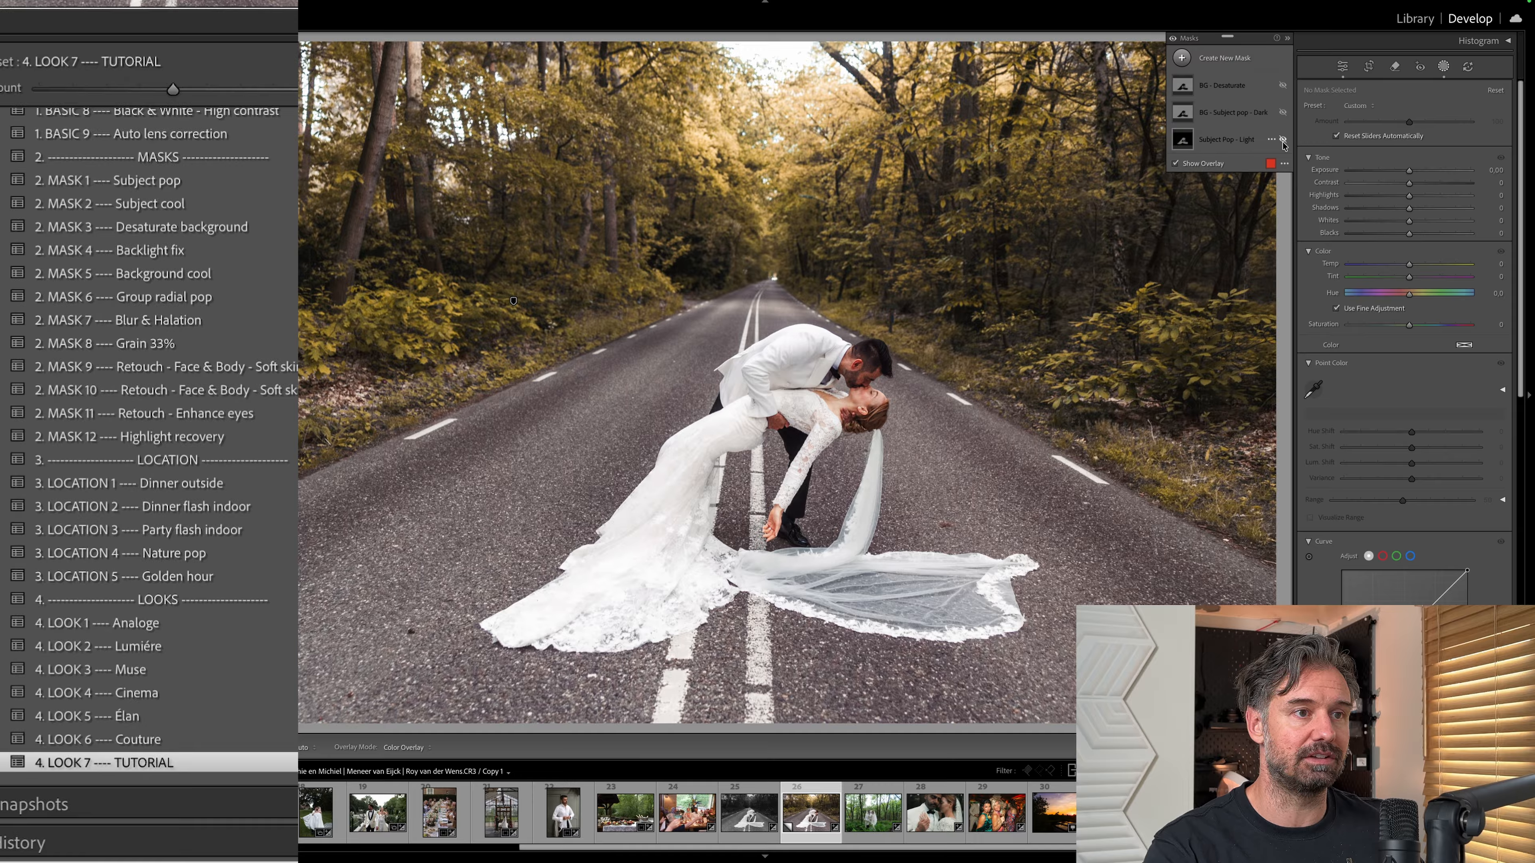
click(1283, 85)
Delete the BG - Desaturate mask from the road photo and return to the basic adjustments.
click(1236, 91)
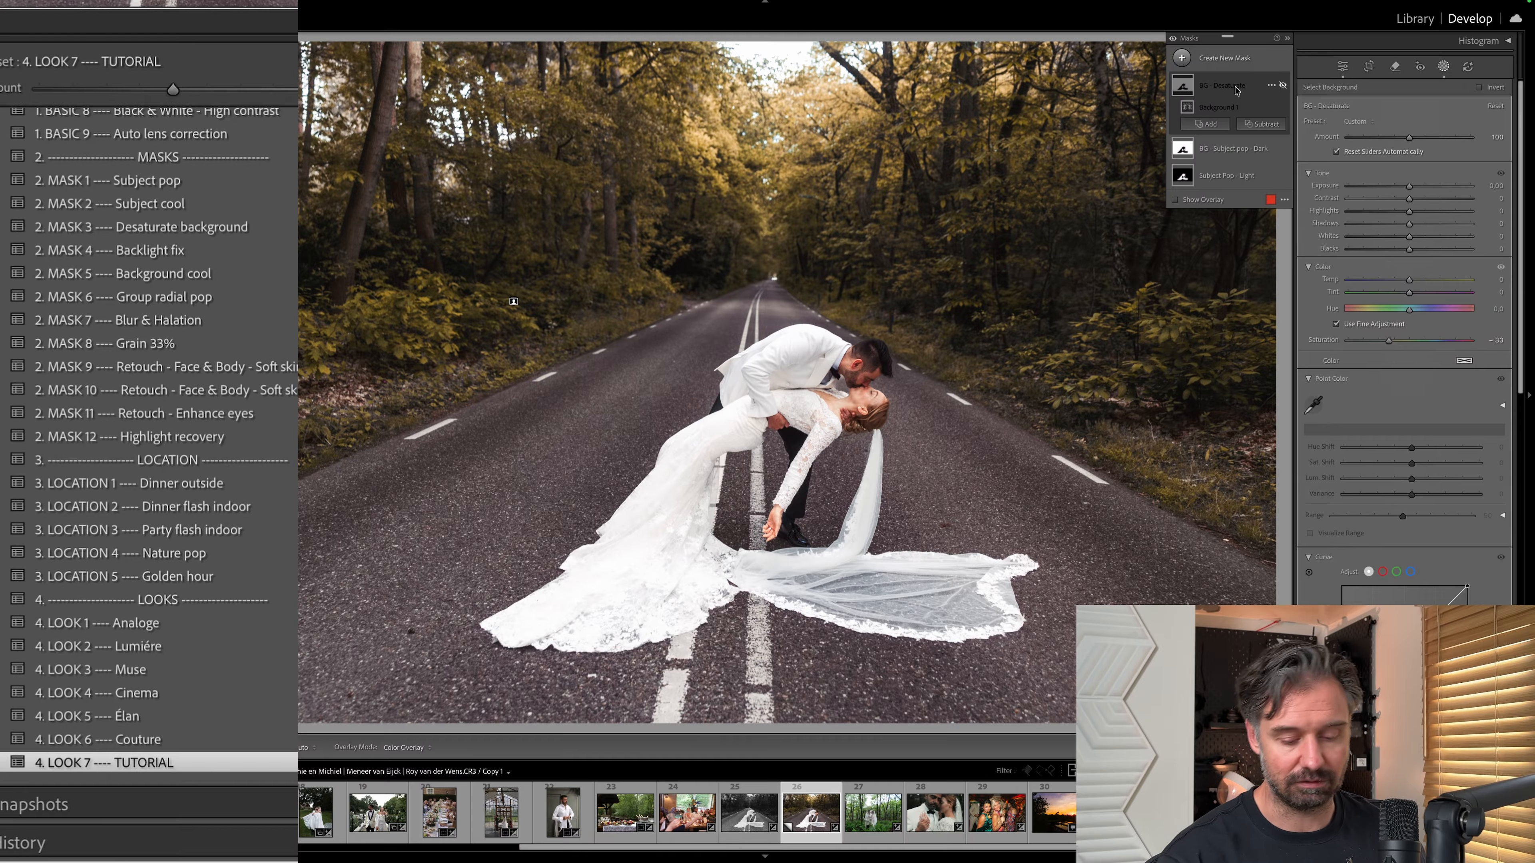
click(1236, 91)
key(Delete)
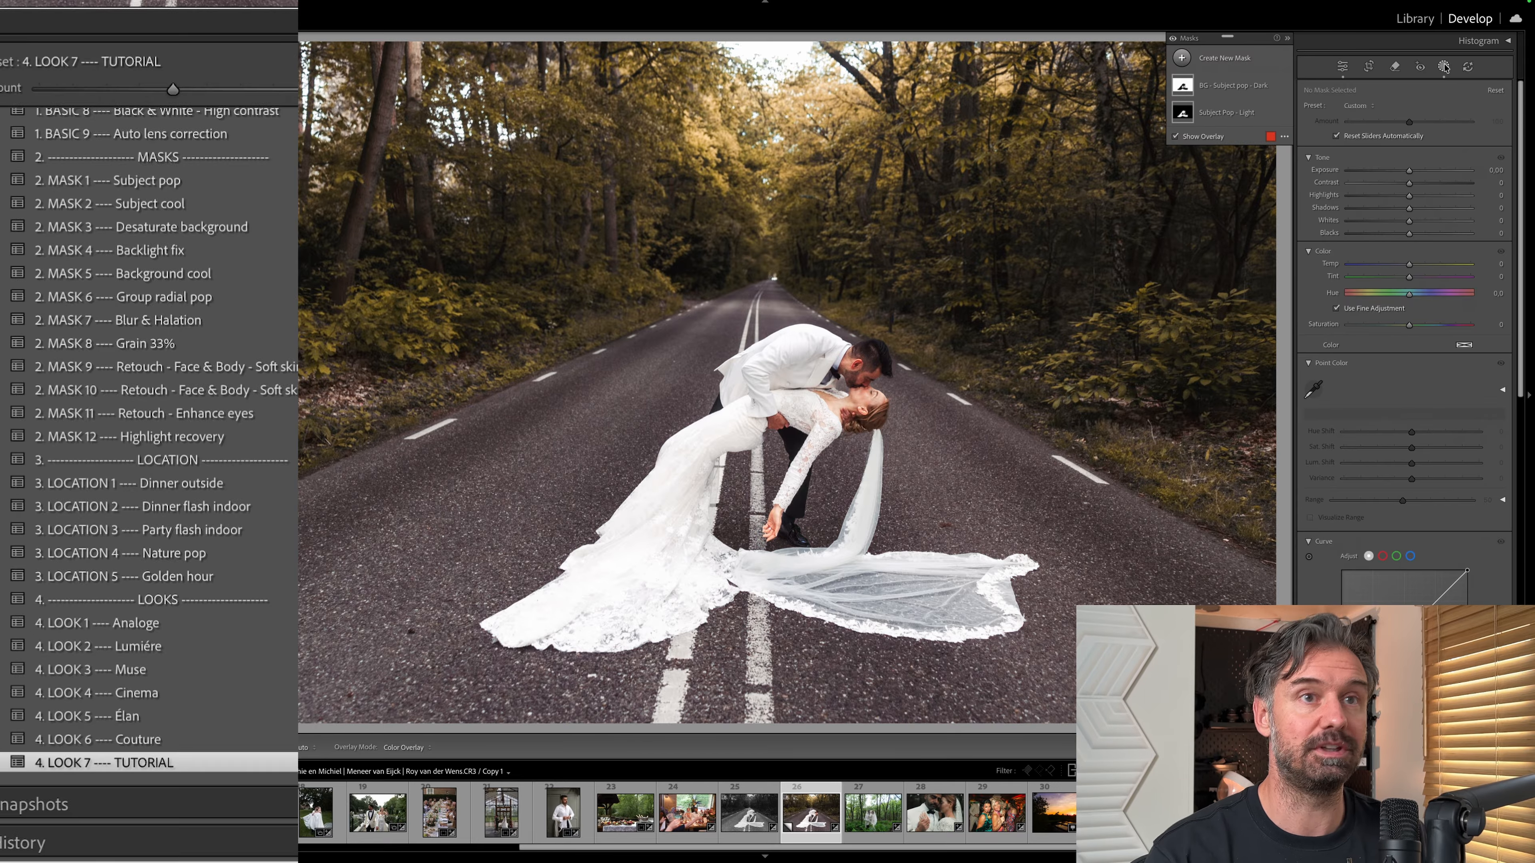
key(d)
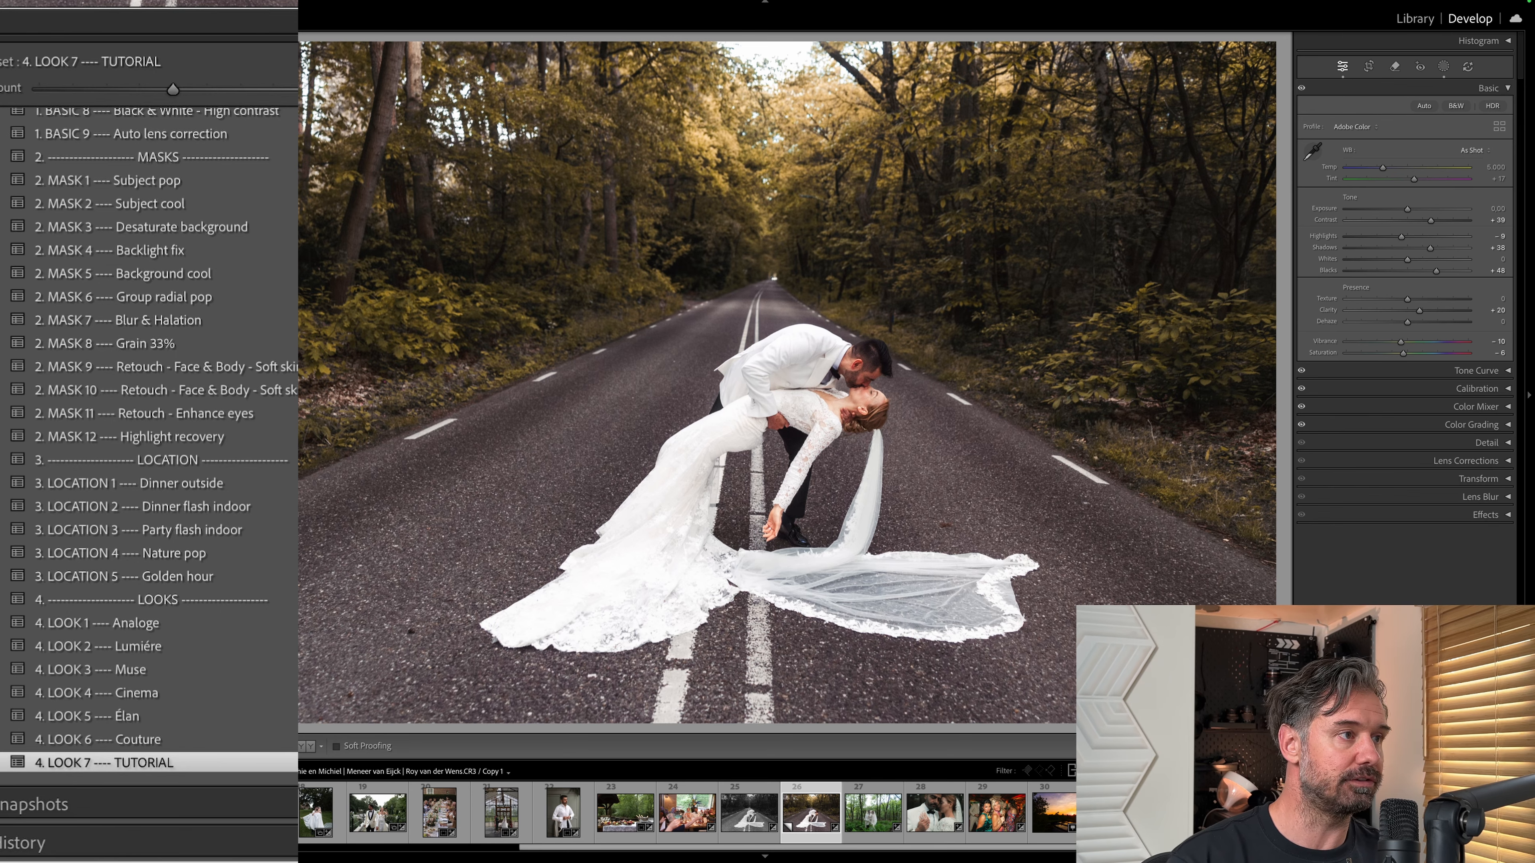
Browse the collection's presets and preview them on the road photo.
scroll(121, 273, up, 5)
scroll(121, 274, down, 1)
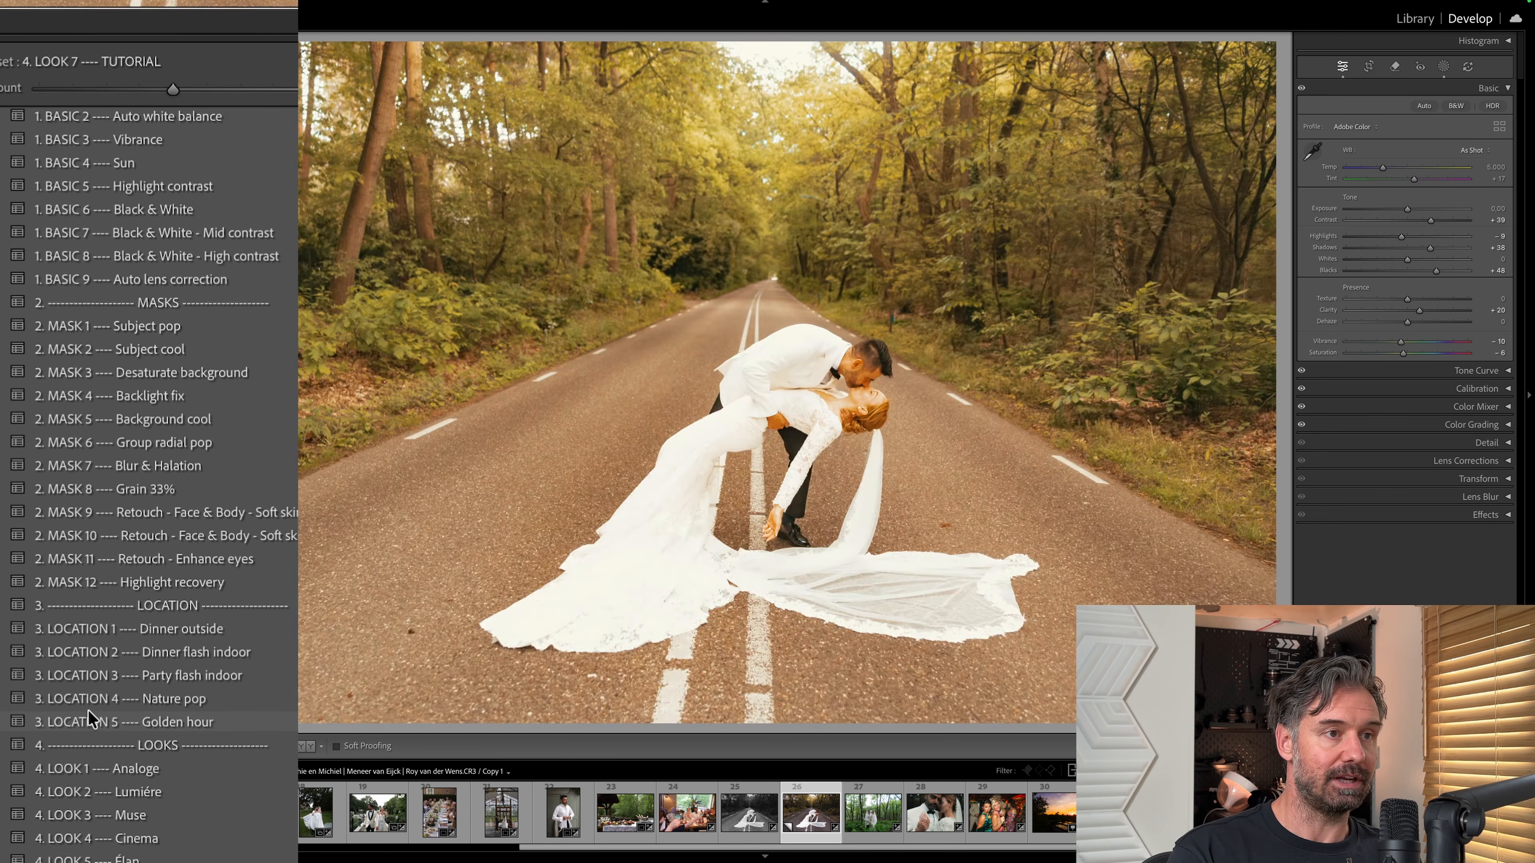